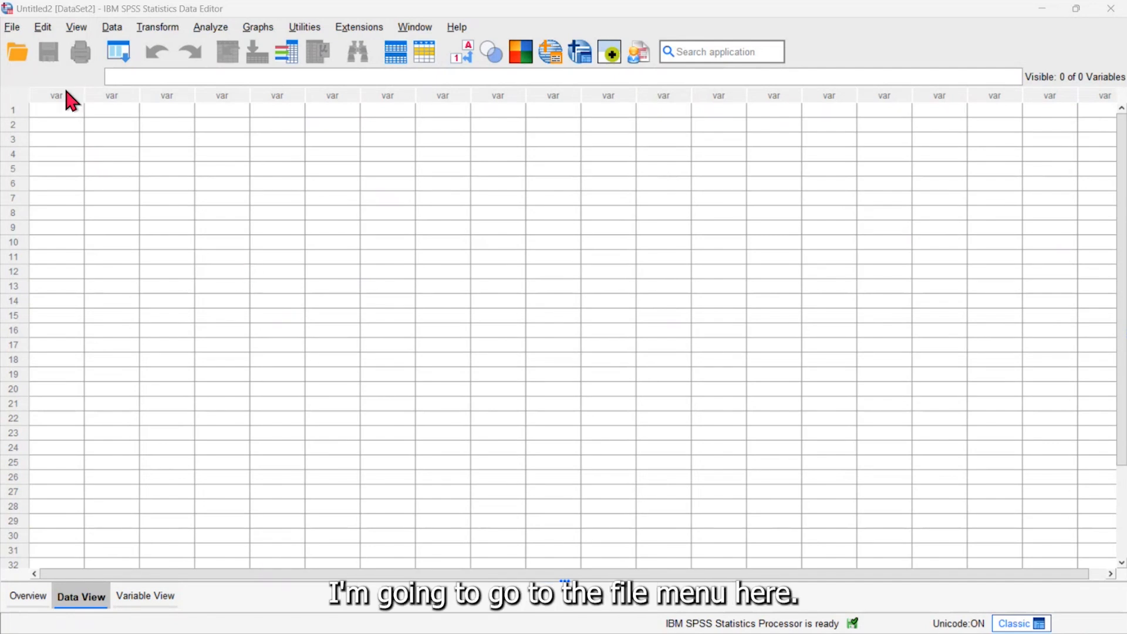
Open the Excel file Employee data 2024.xlsx from the Quick Start folder, filtering the file types to Excel
click(11, 27)
mouse_move(37, 63)
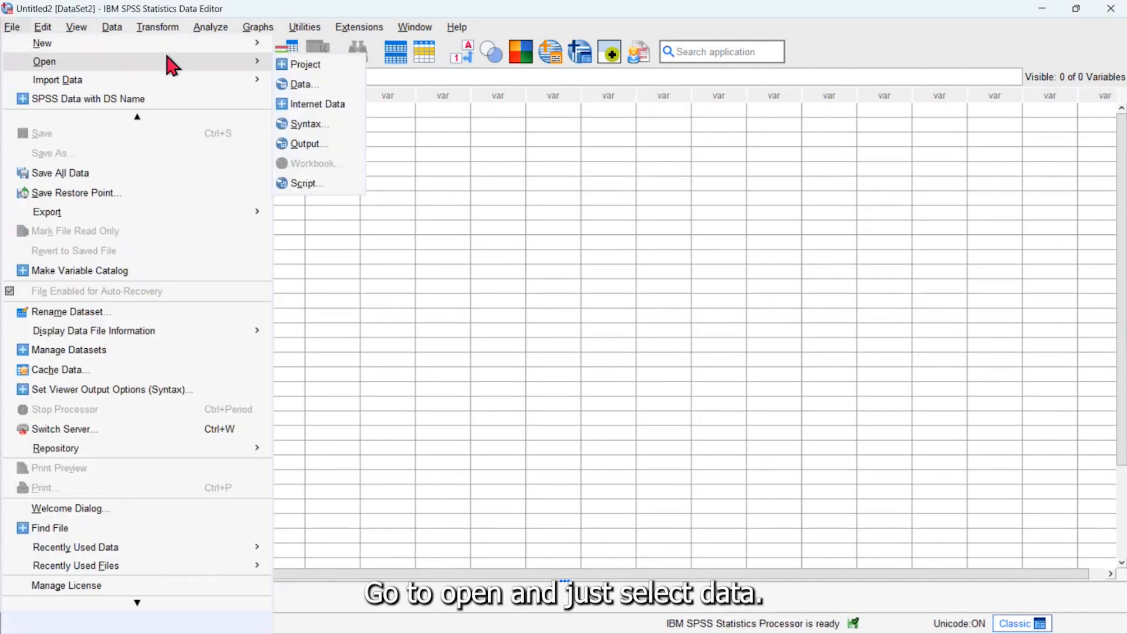
click(300, 86)
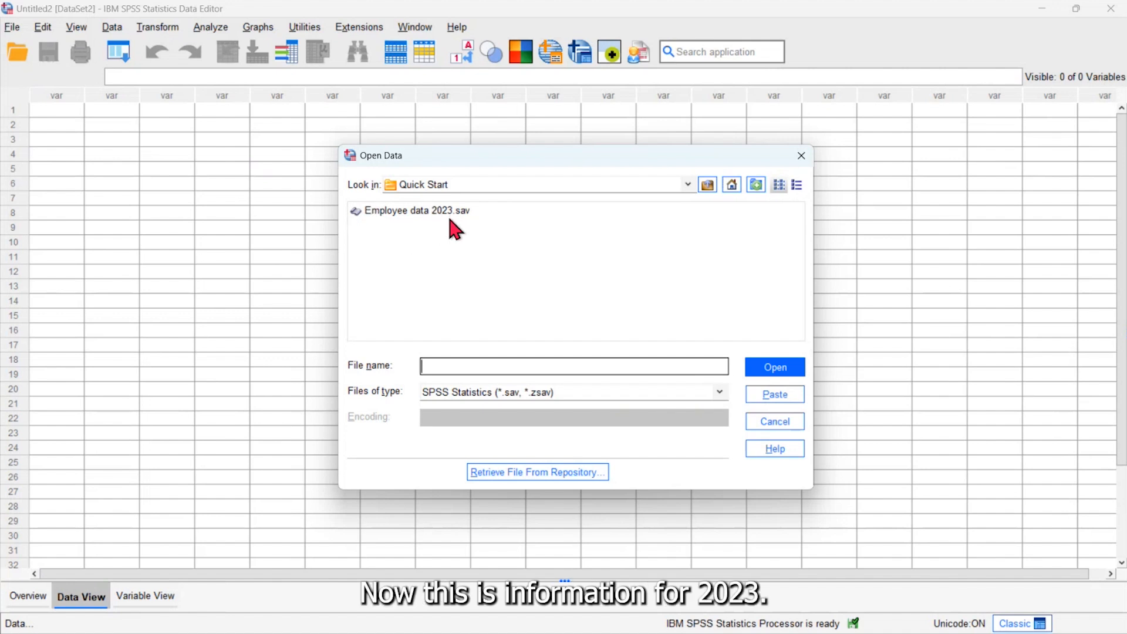
click(720, 392)
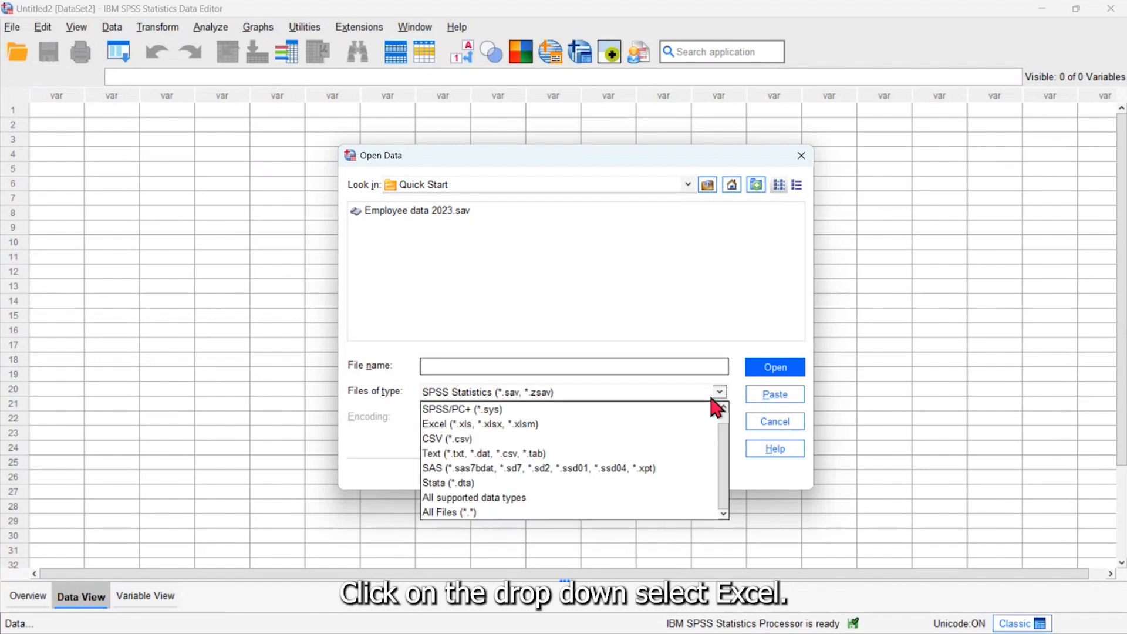
click(643, 432)
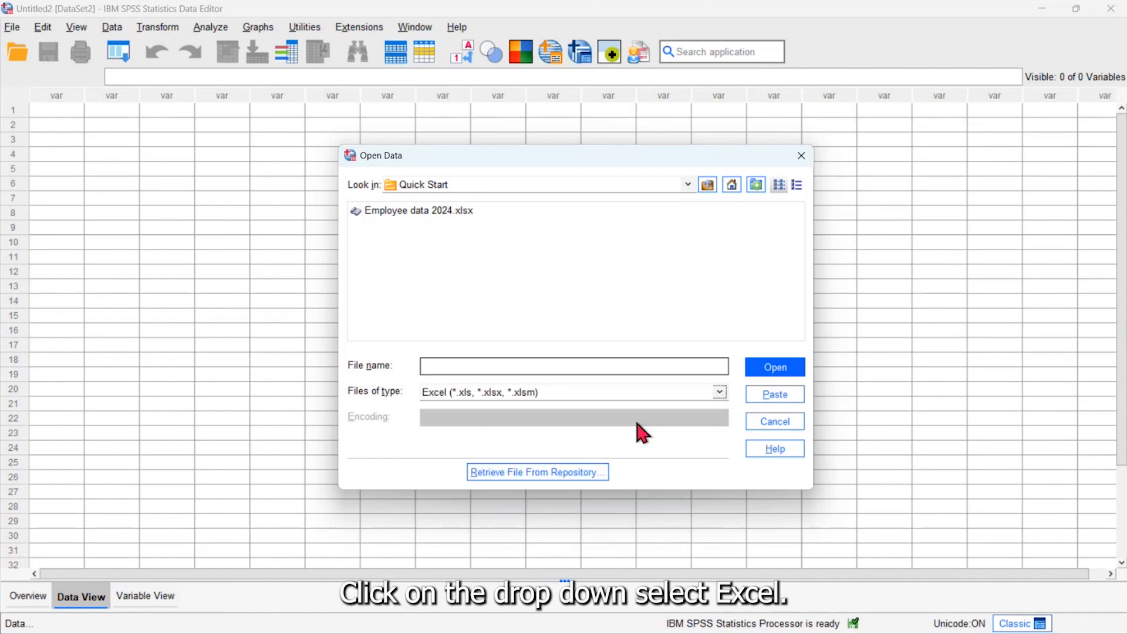
click(413, 211)
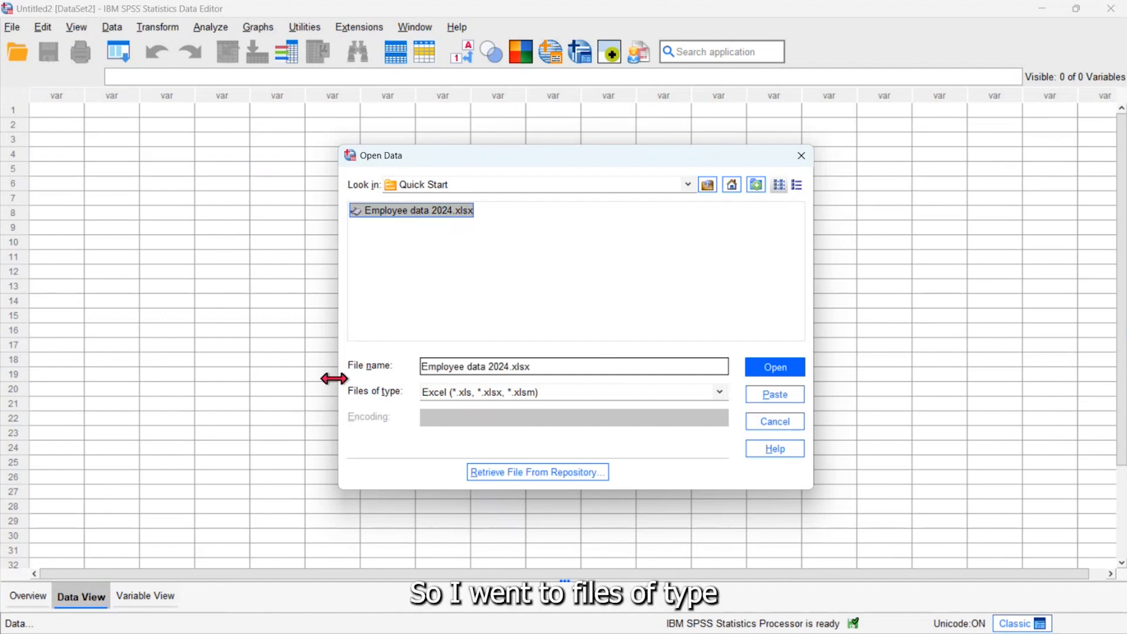
click(721, 393)
click(653, 423)
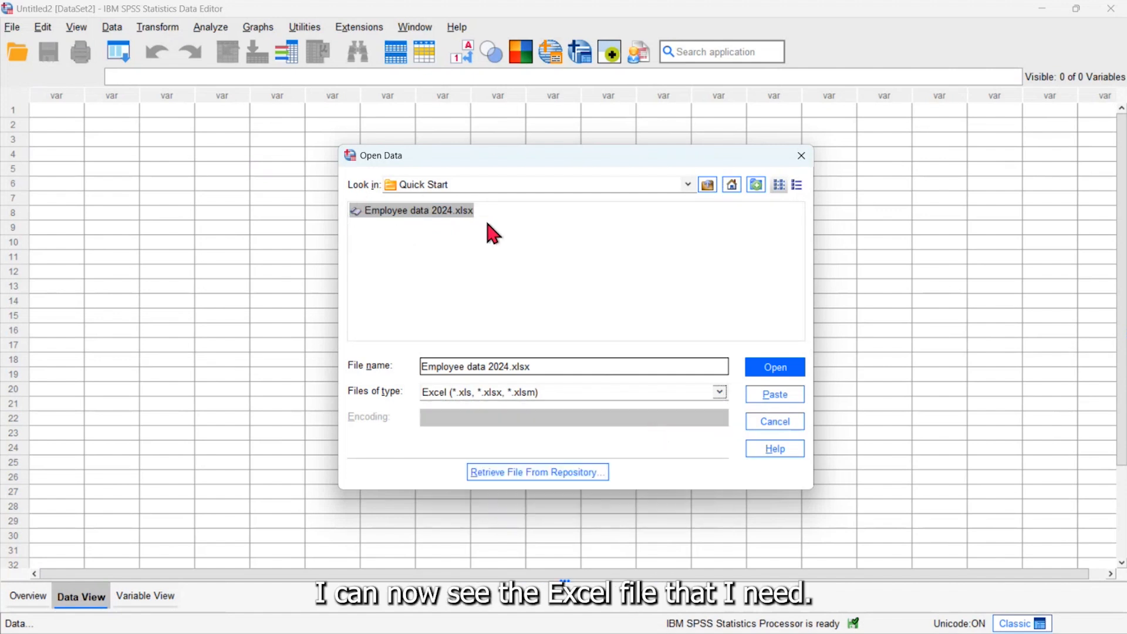
click(424, 211)
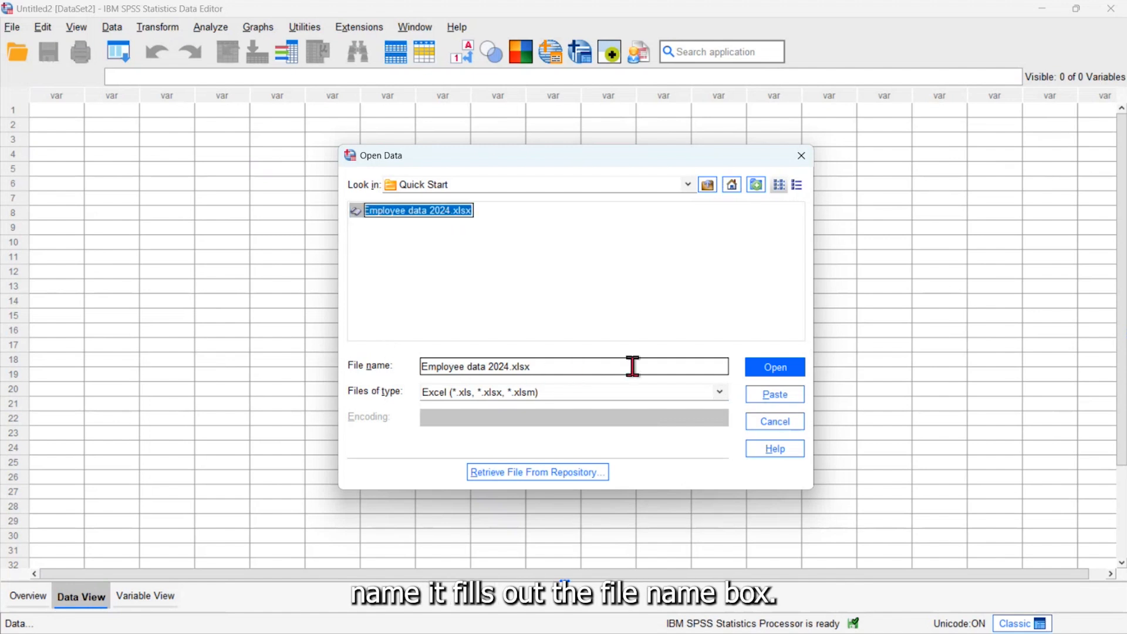
click(765, 373)
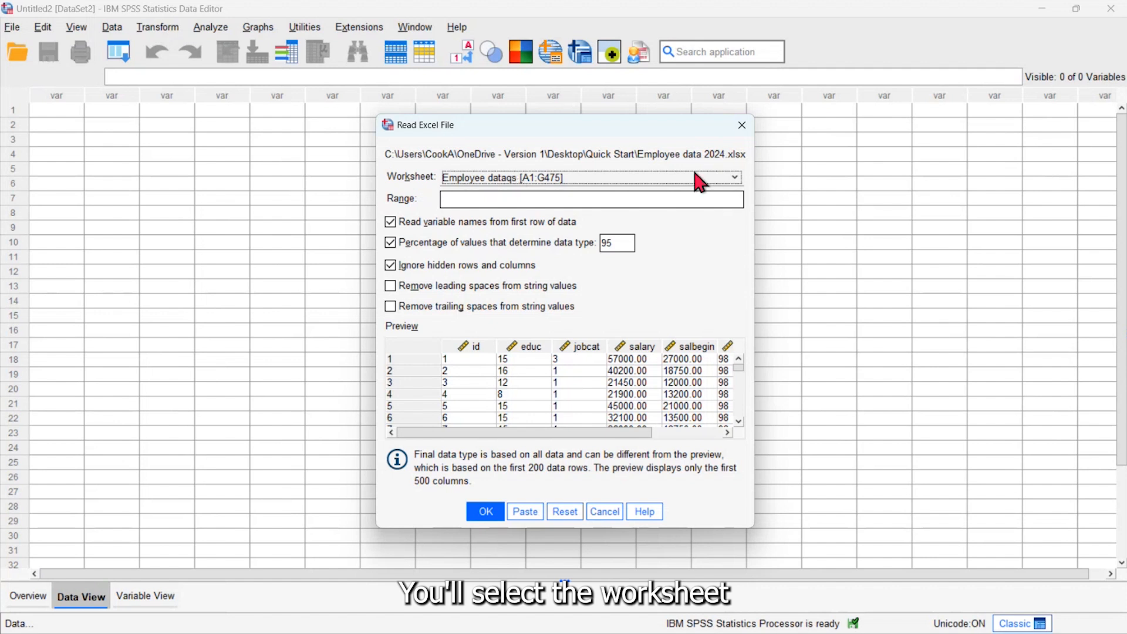
Import the Employee dataqs worksheet, reading variable names from the first row of data
click(734, 177)
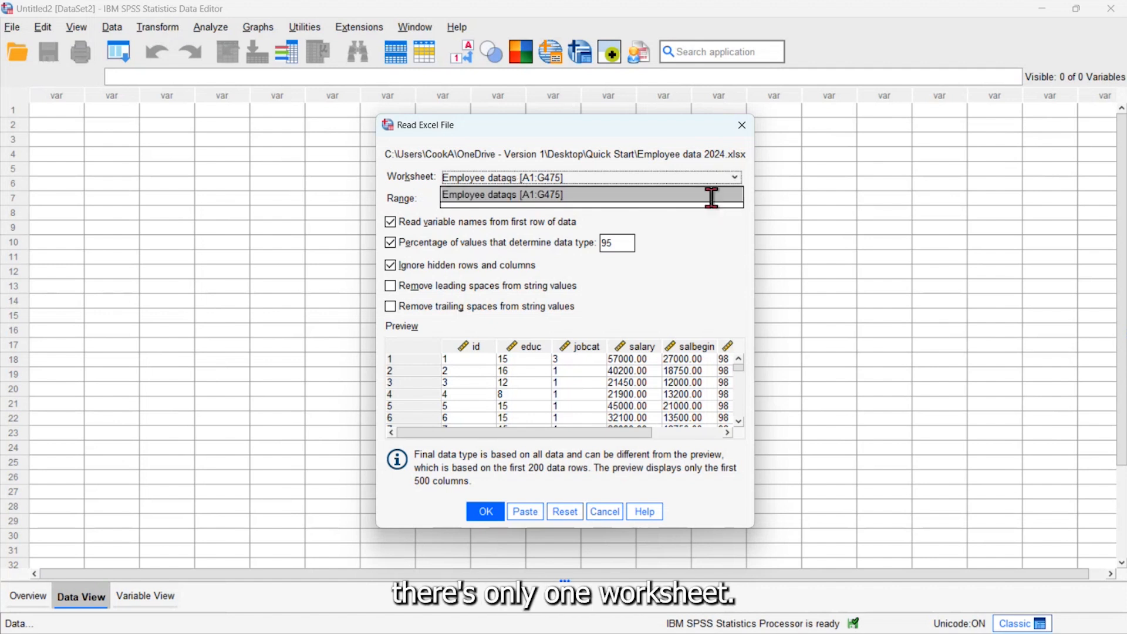
click(712, 194)
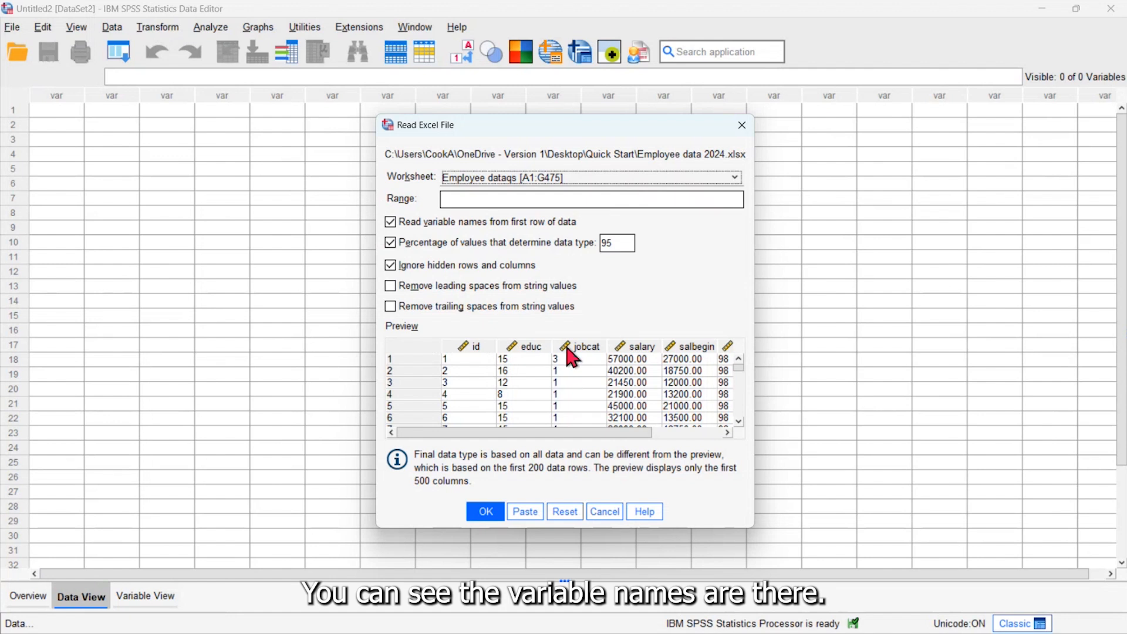
click(390, 224)
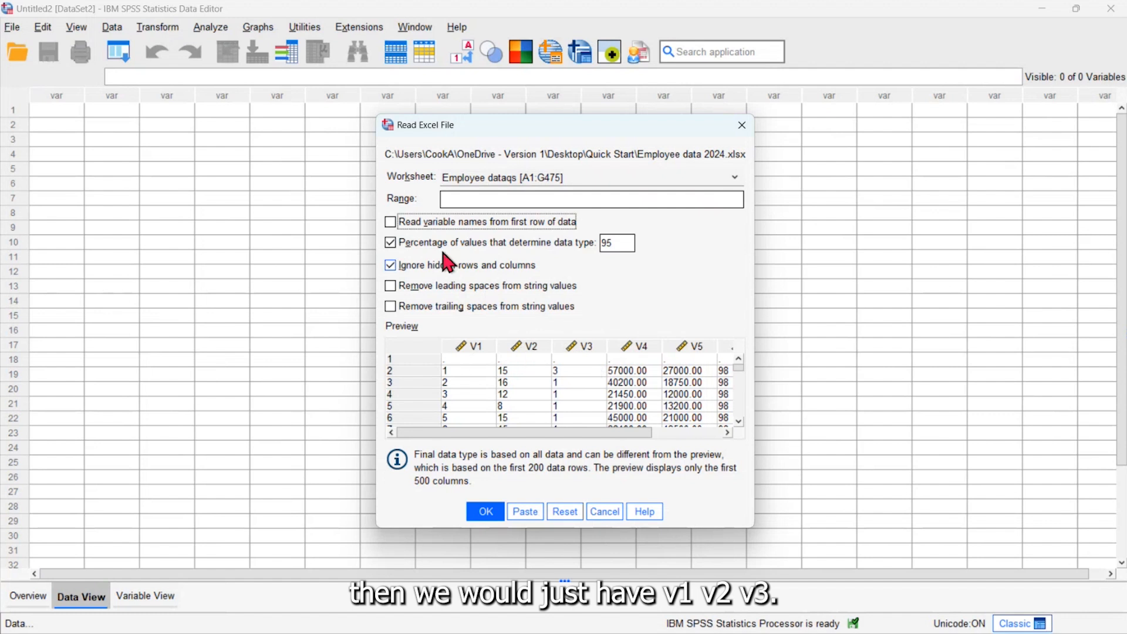
click(390, 223)
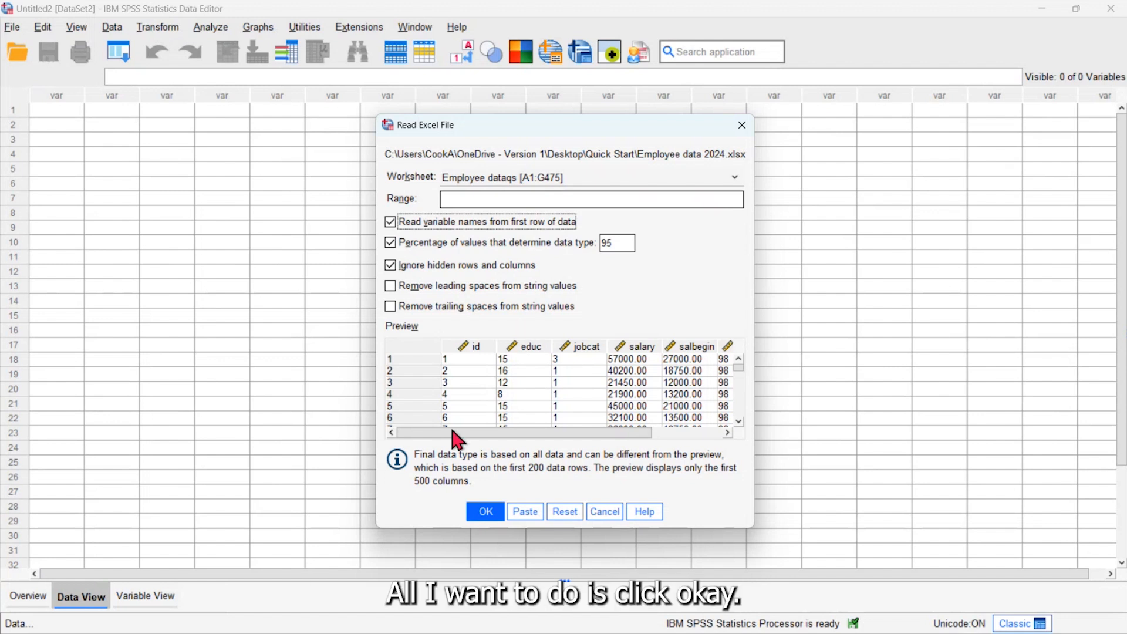
click(488, 513)
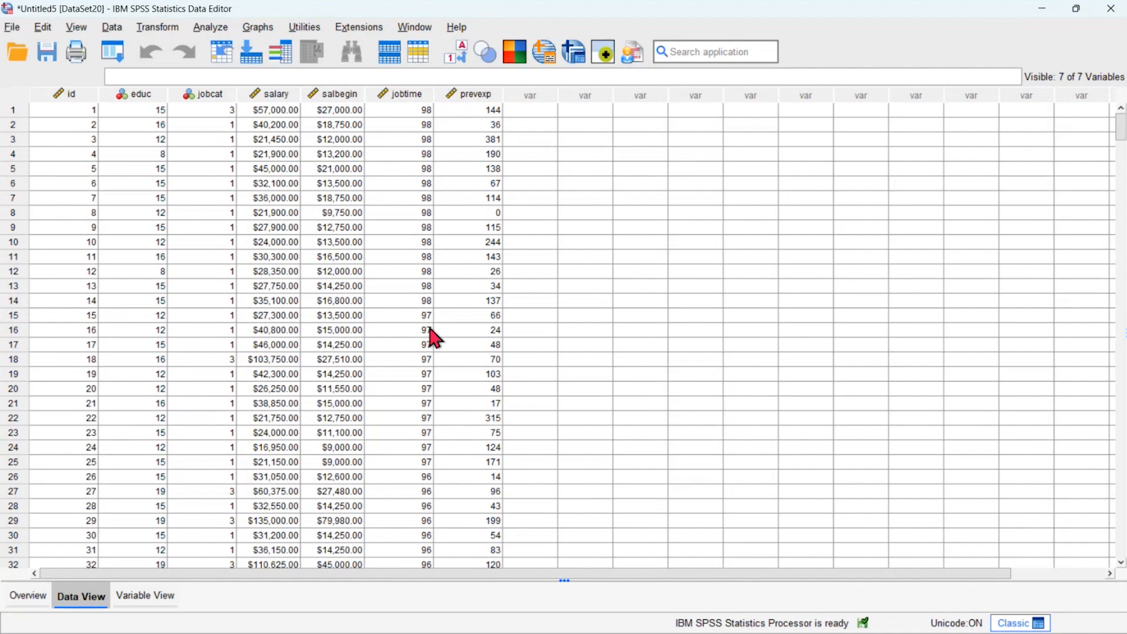
Save the imported dataset in the Quick Start folder as an SPSS Statistics file named Employee data 2024
click(12, 27)
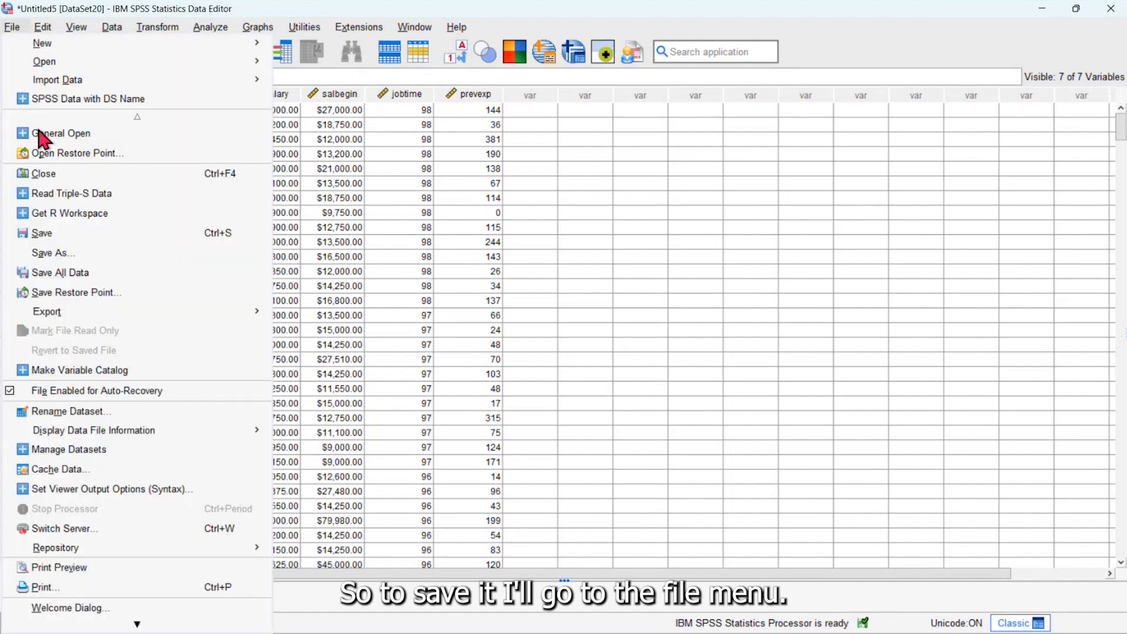
click(55, 252)
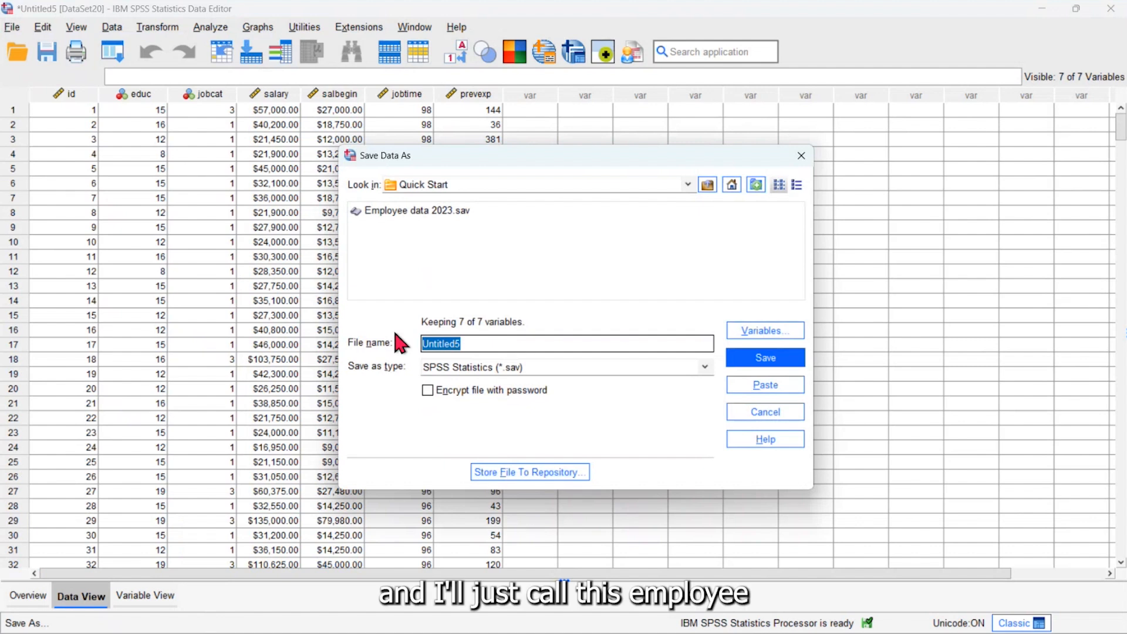
text(Em)
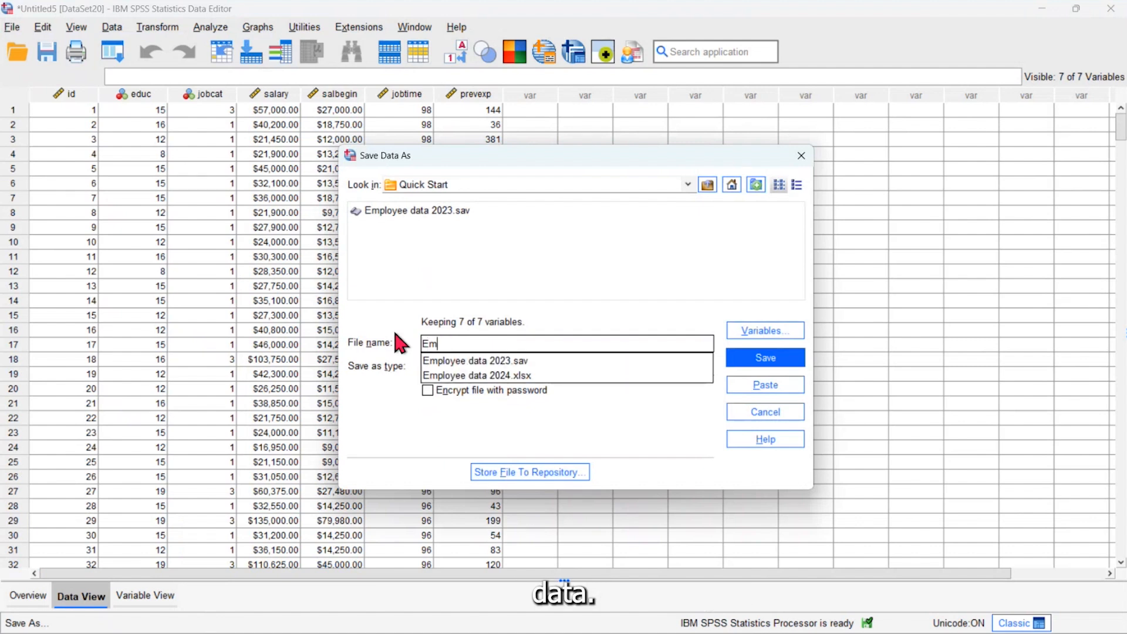
text(ployee data )
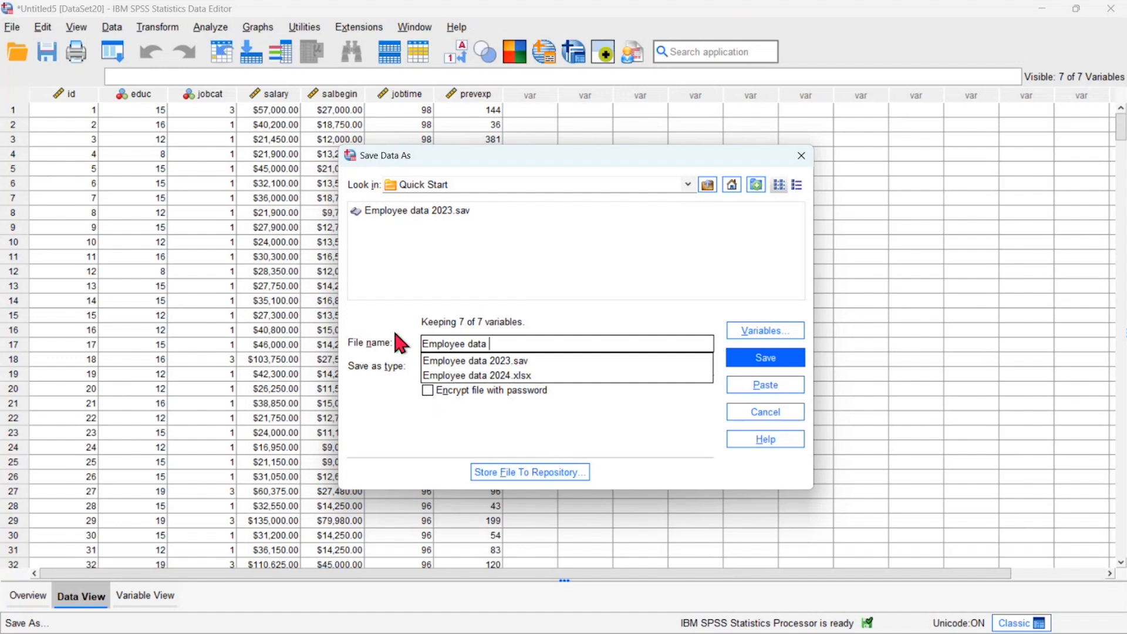
text(2024)
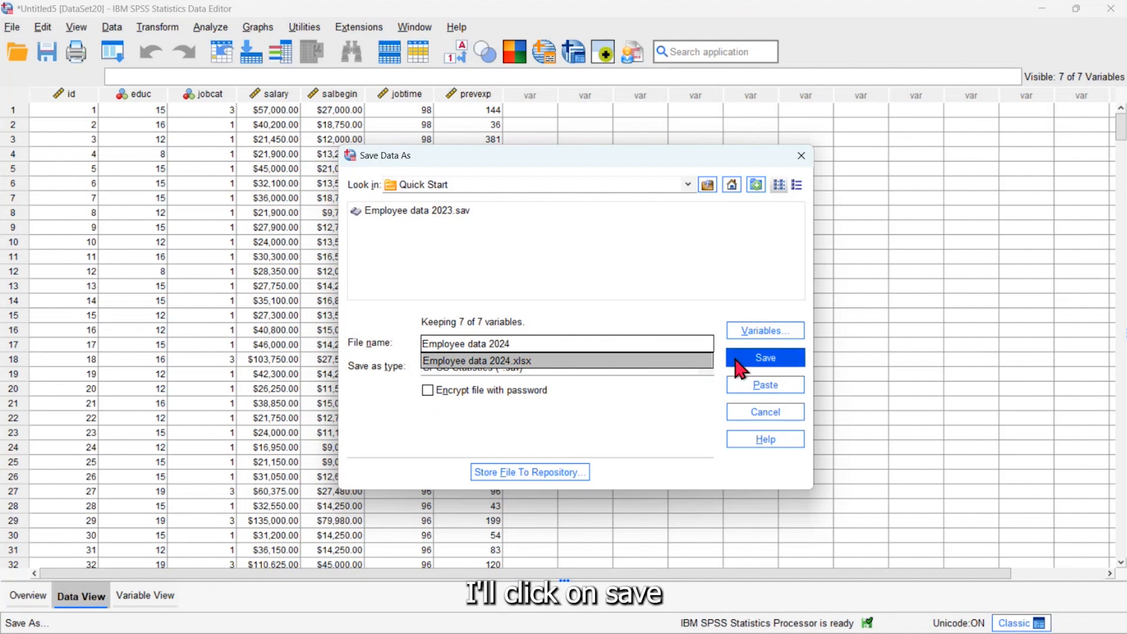
click(654, 387)
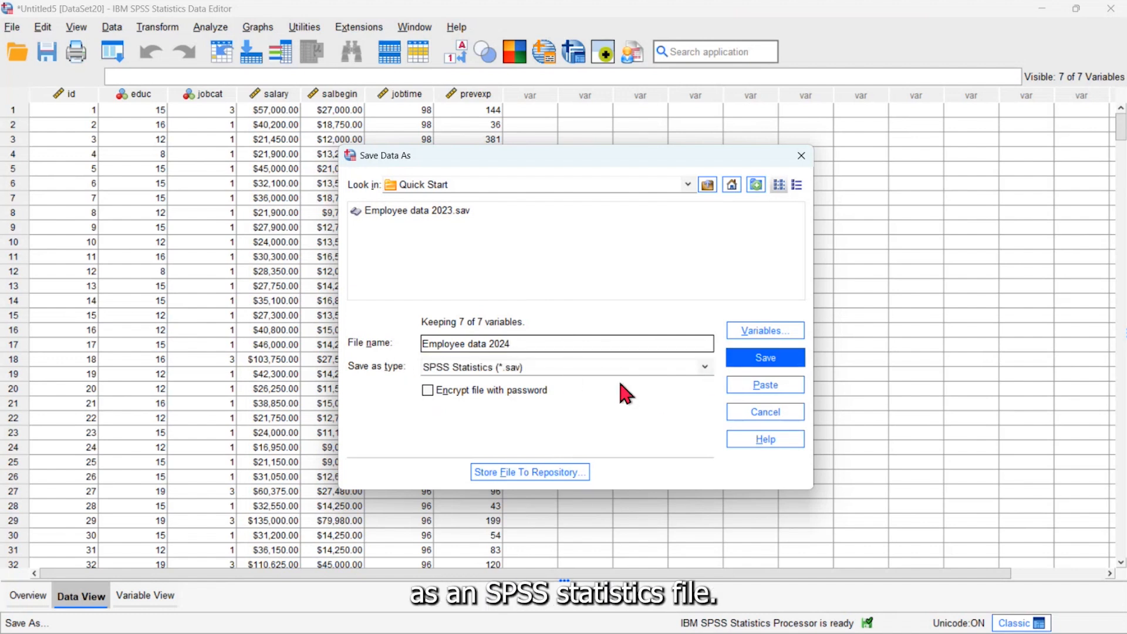
click(758, 360)
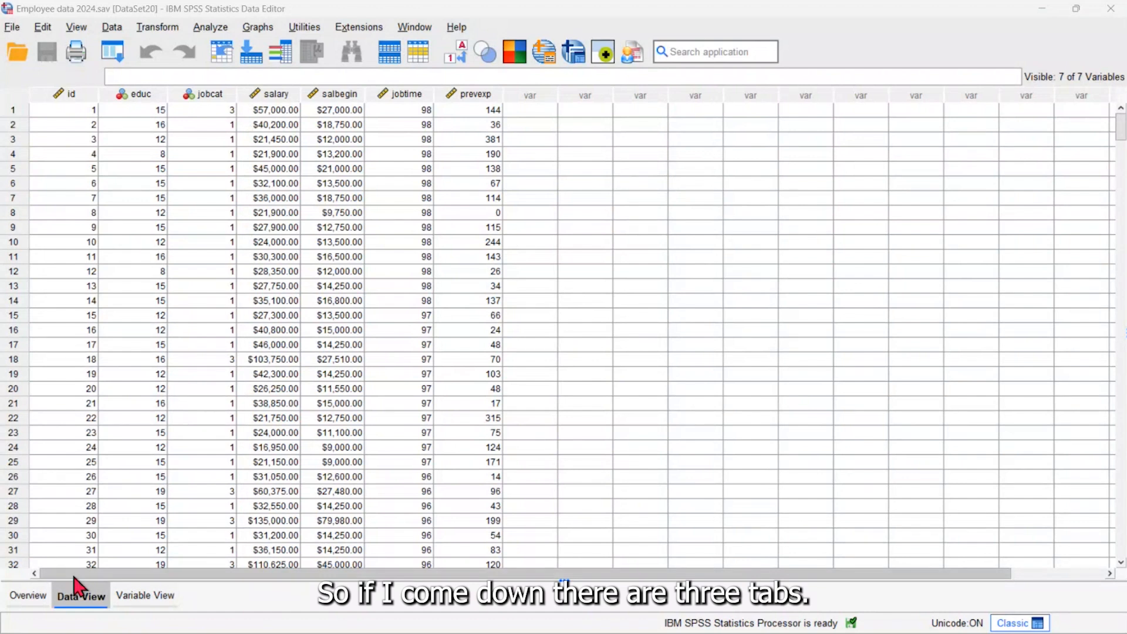
Look through the dataset's variable definitions and overview, then return to the case data
click(144, 597)
click(22, 599)
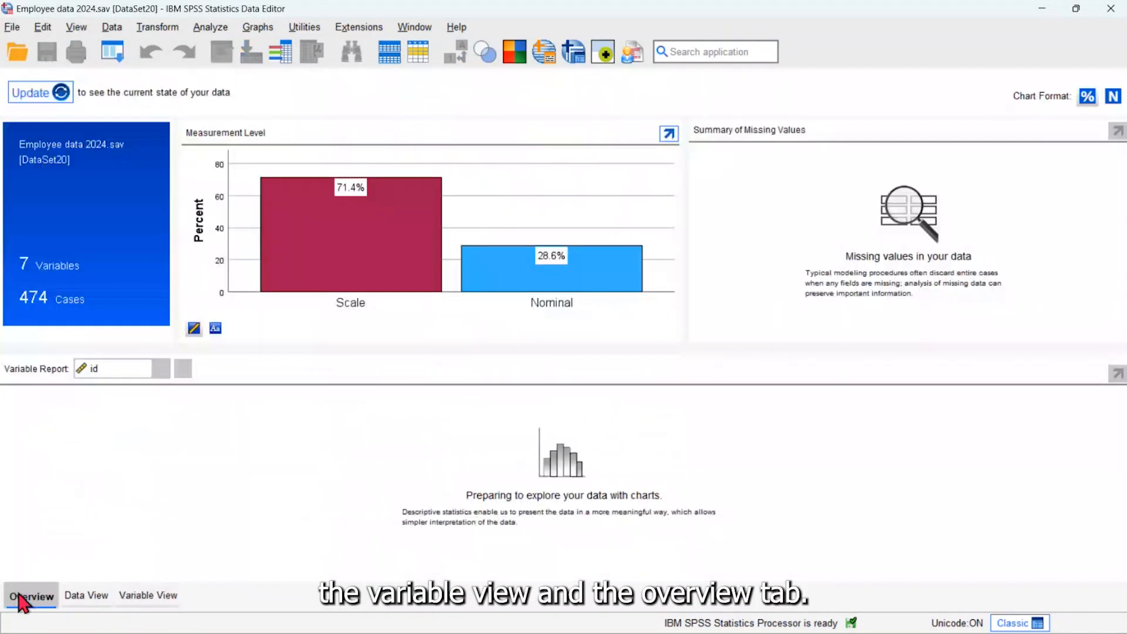
click(81, 595)
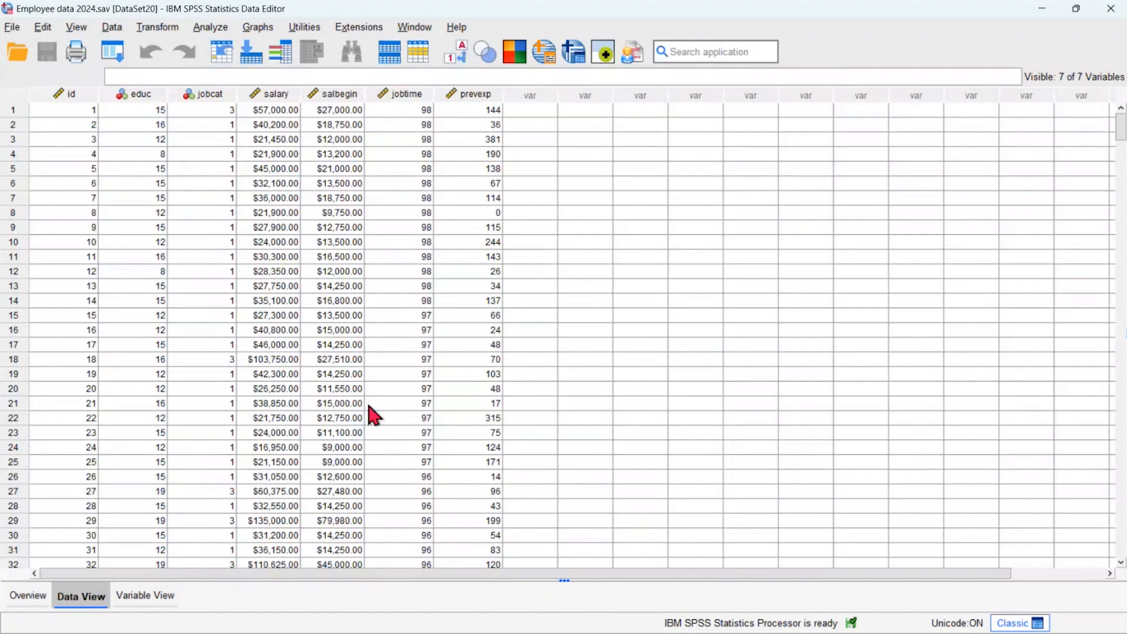
Check the variable type options for educ, keep it Numeric, and return to the case data
click(147, 594)
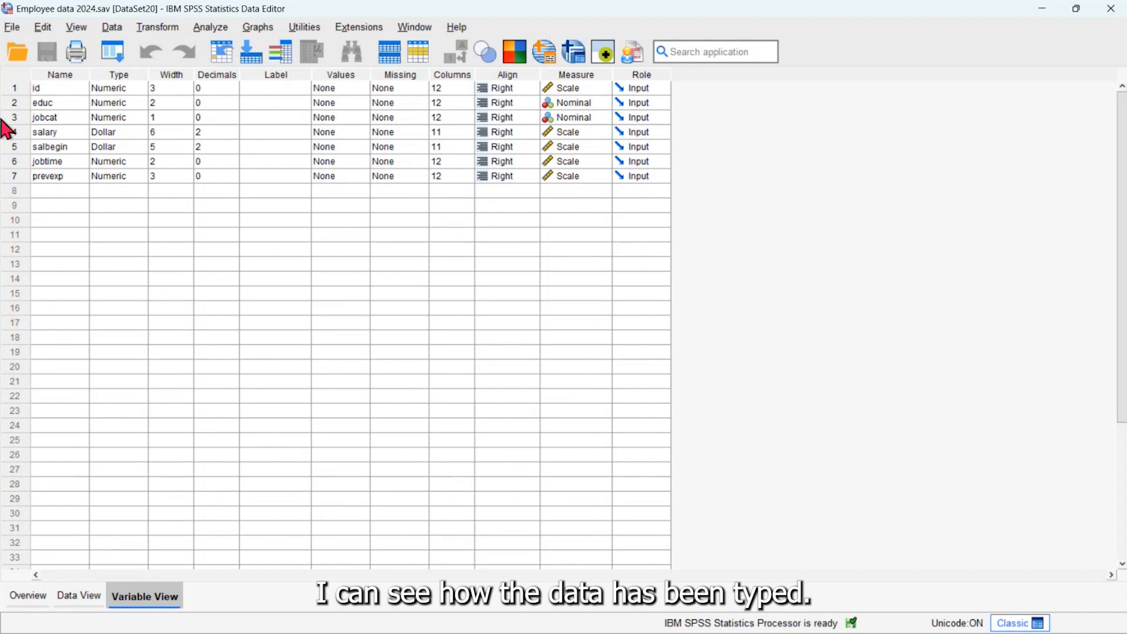
double_click(143, 102)
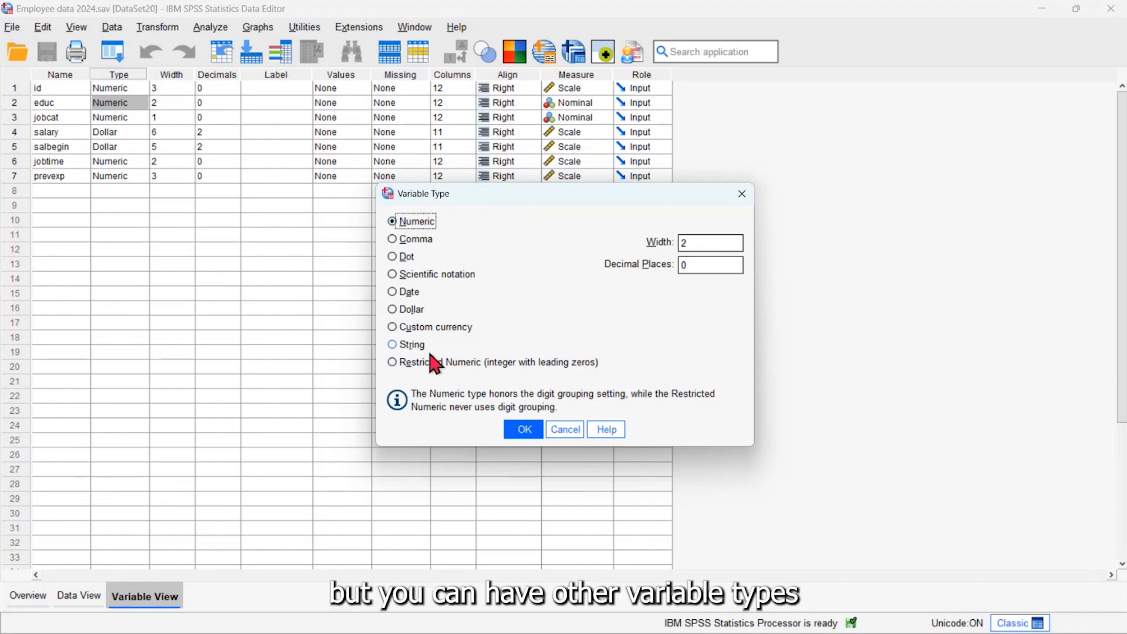
click(528, 430)
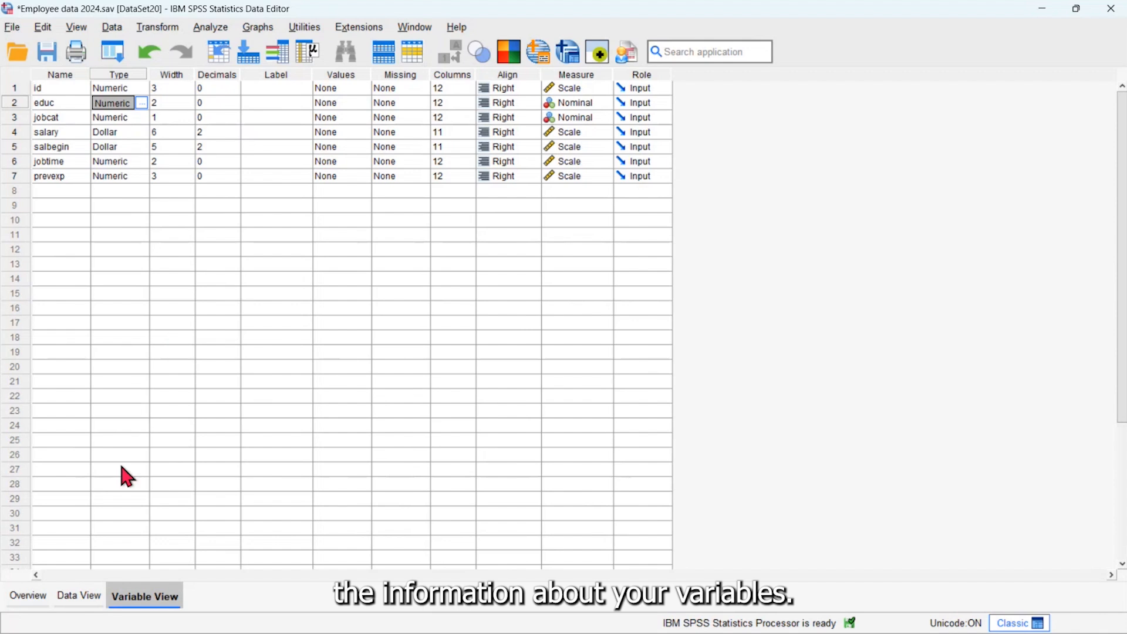
click(80, 596)
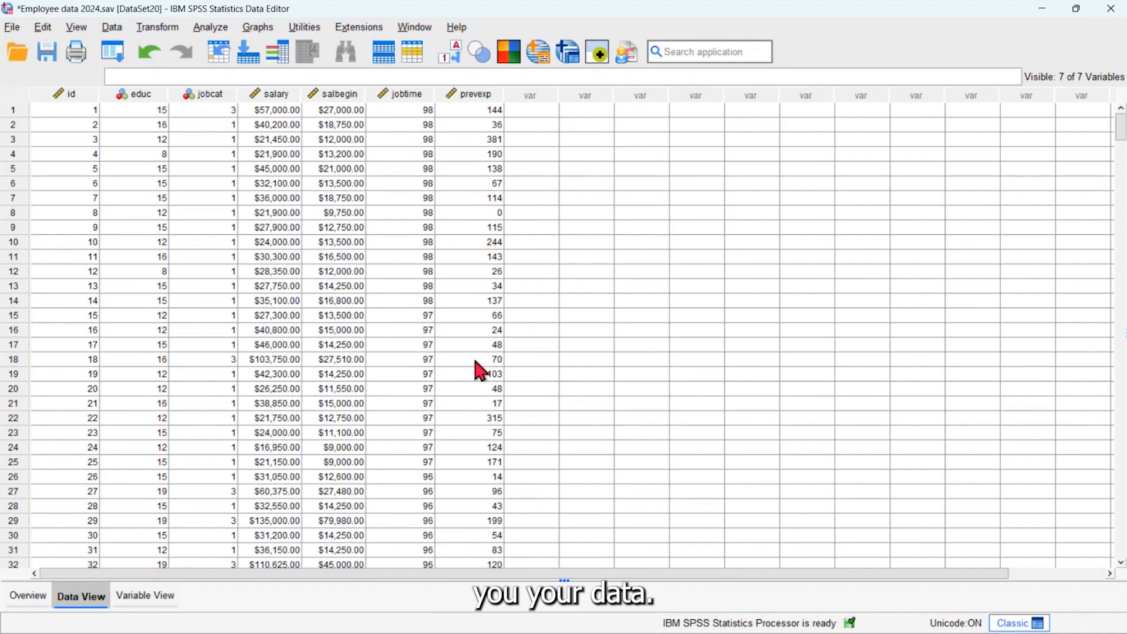
Run descriptive statistics for the jobcat variable from the list of variable definitions
click(137, 594)
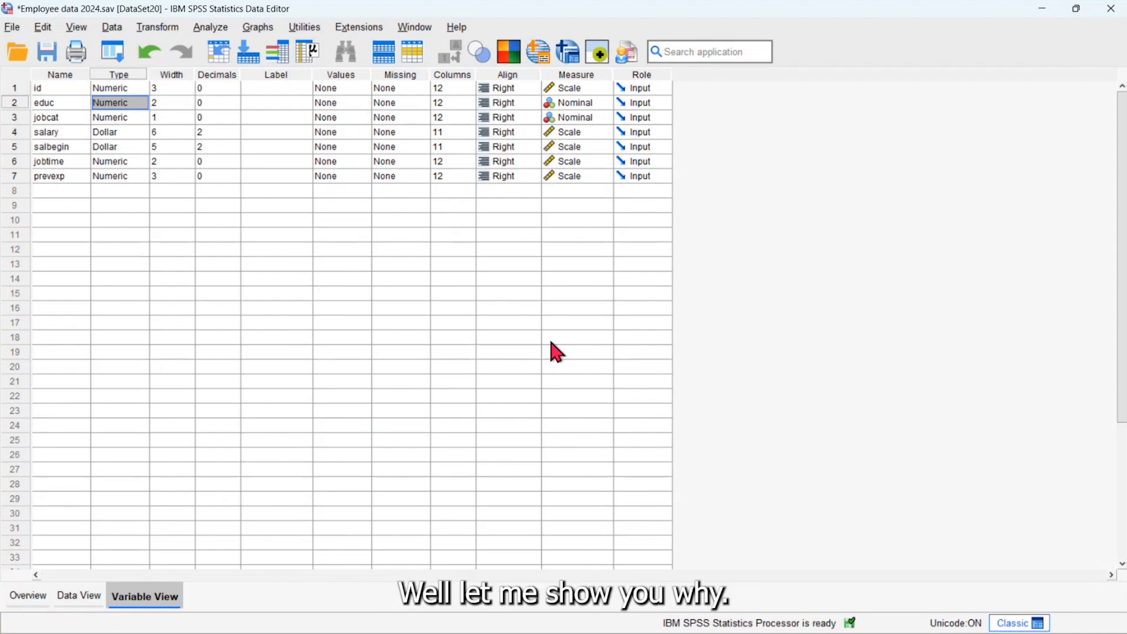
click(10, 117)
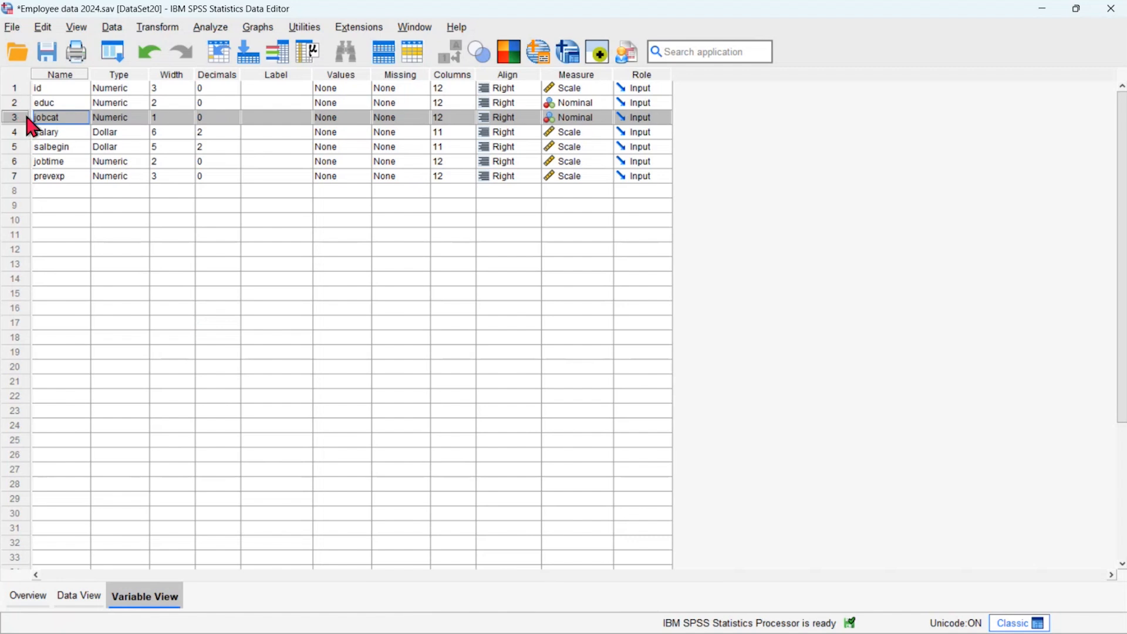
click(312, 60)
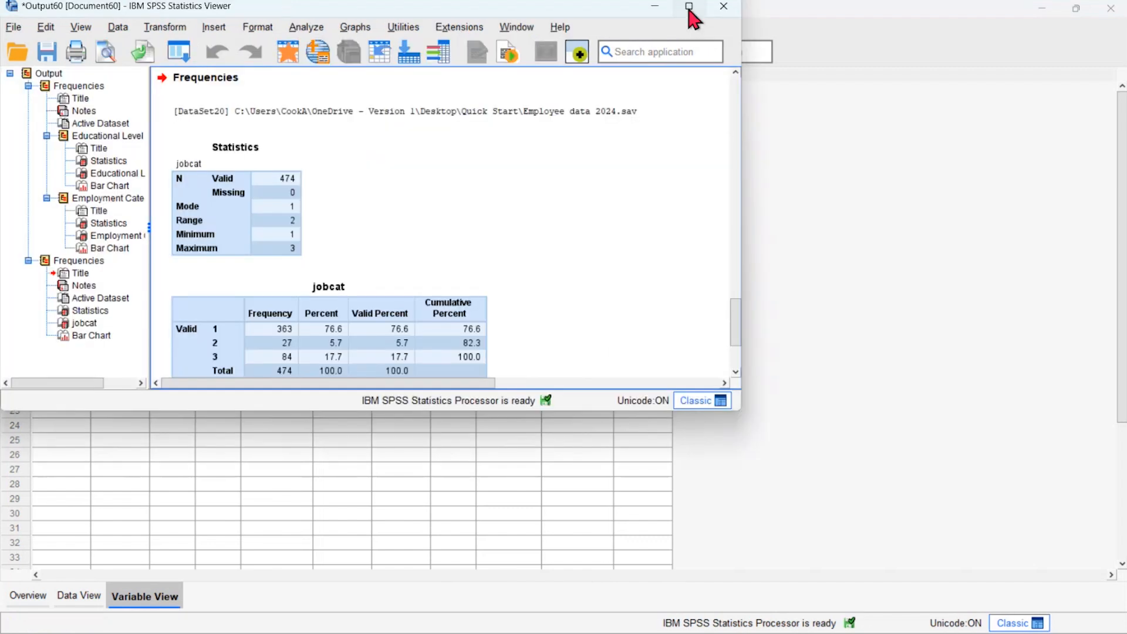
Examine the jobcat frequency table and bar chart in the maximized output, then close the output without saving
click(689, 7)
scroll(702, 156, down, 5)
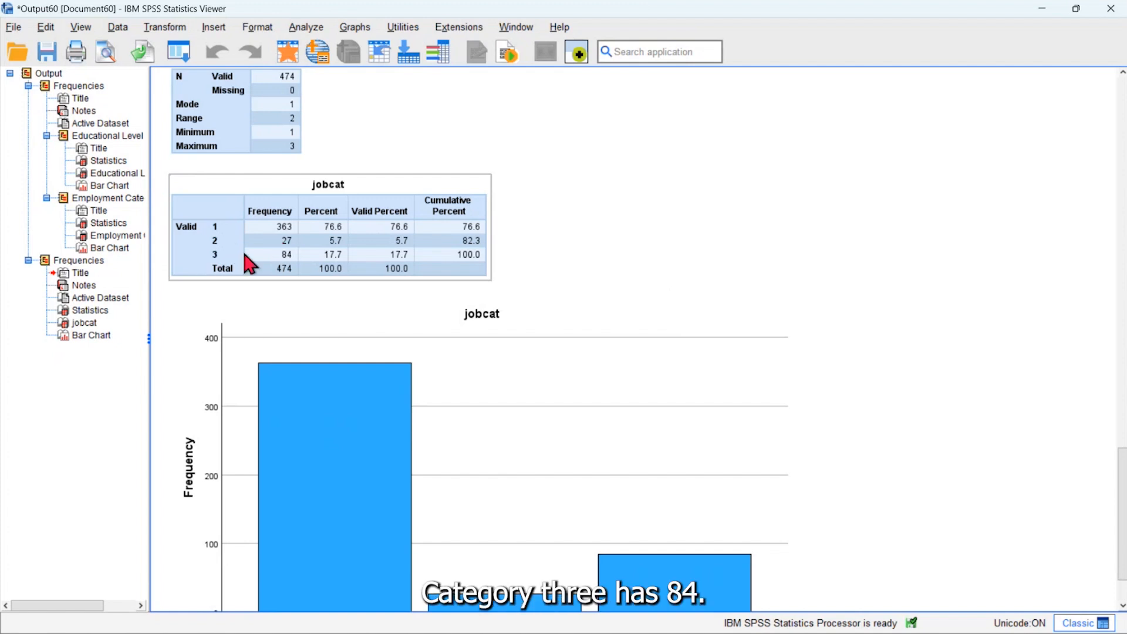
scroll(589, 347, down, 3)
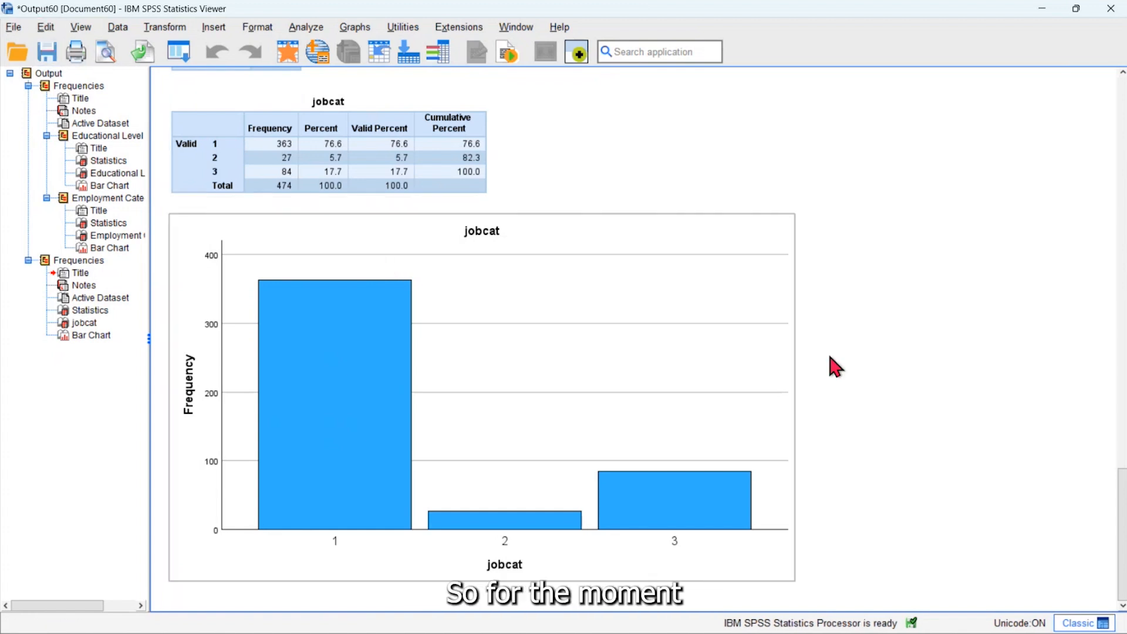
click(1111, 12)
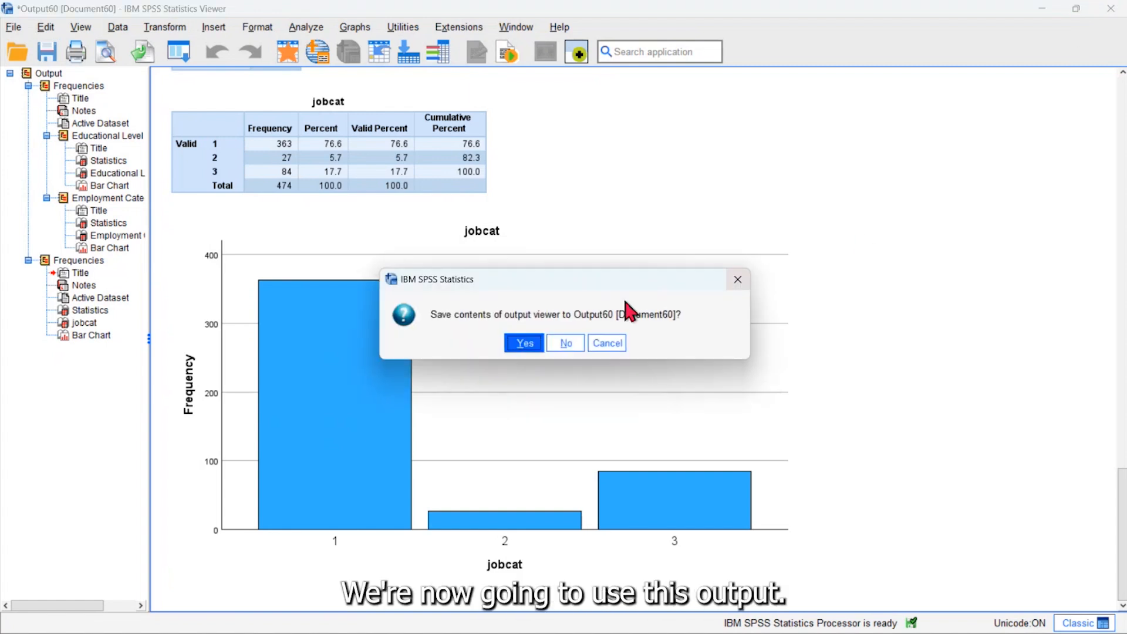
click(562, 342)
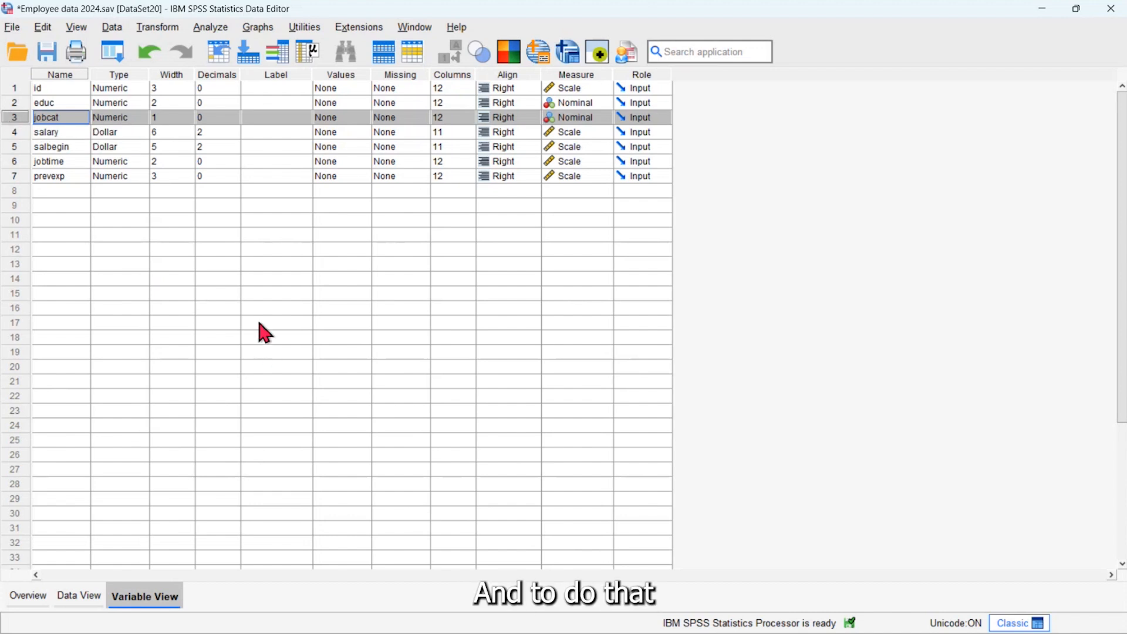
Scan the jobcat variable with Define Variable Properties and give it the label Employee Job Category
click(113, 28)
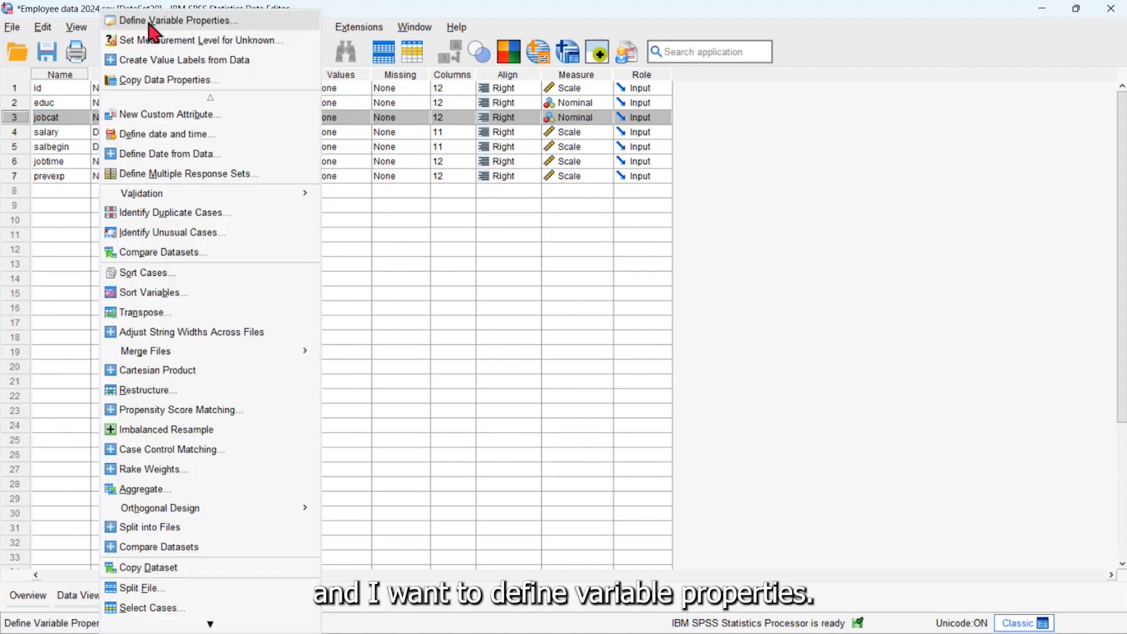
click(150, 26)
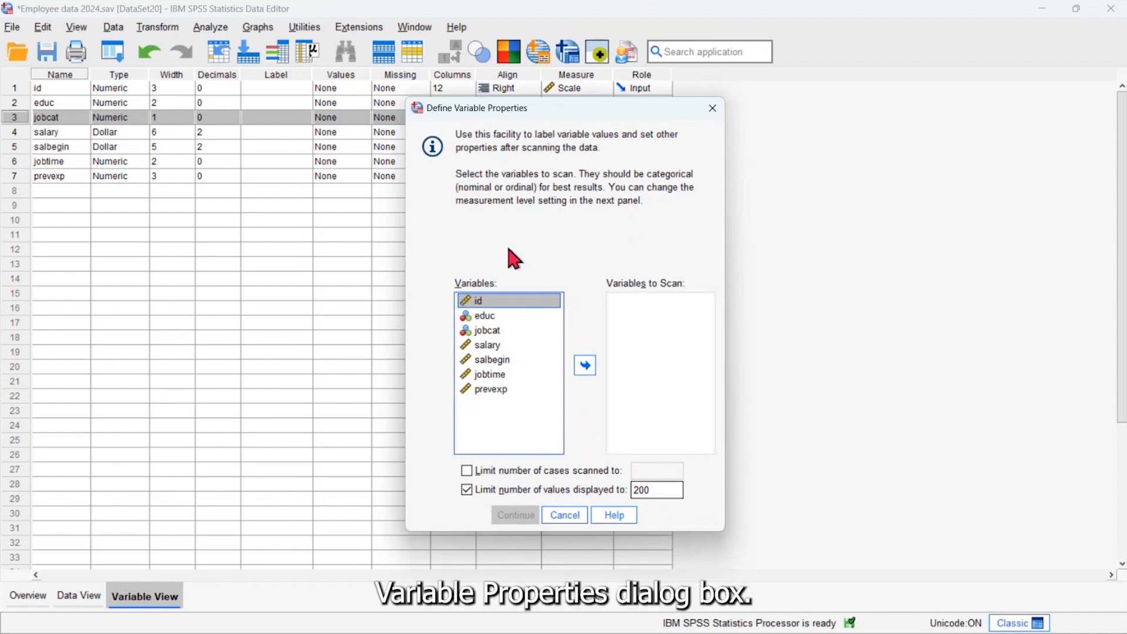
click(486, 331)
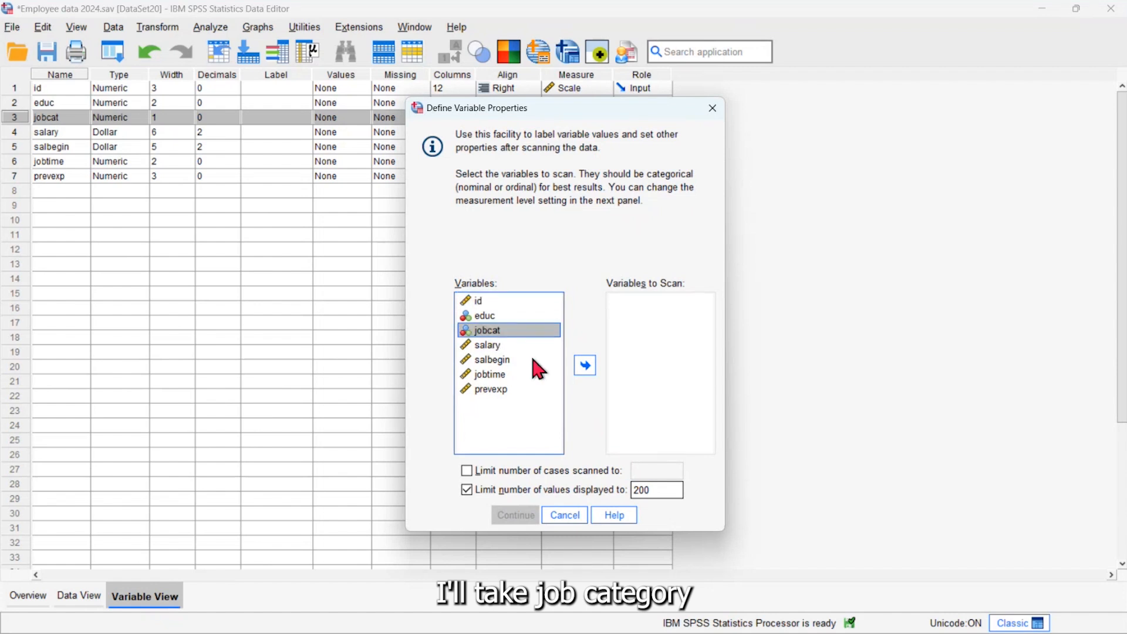
click(585, 365)
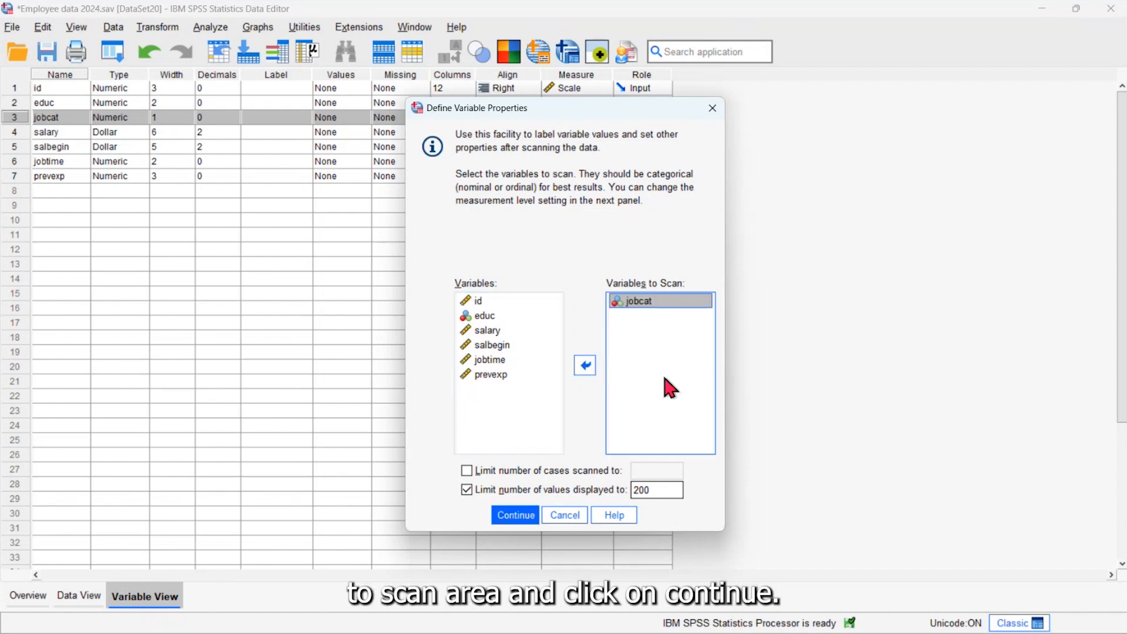
click(515, 514)
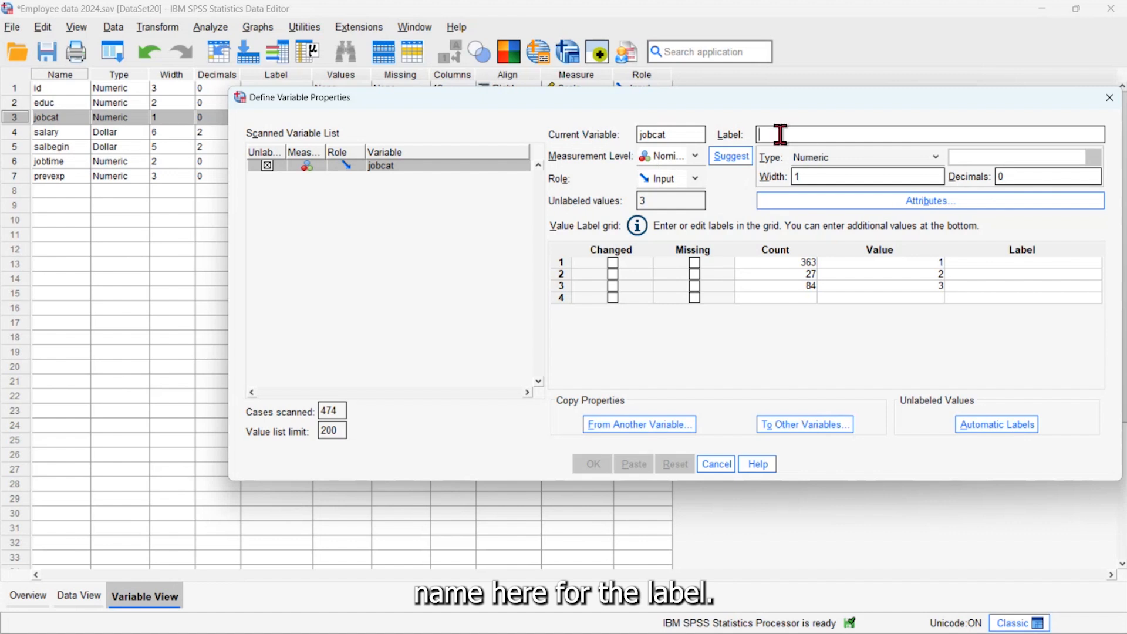
text(E)
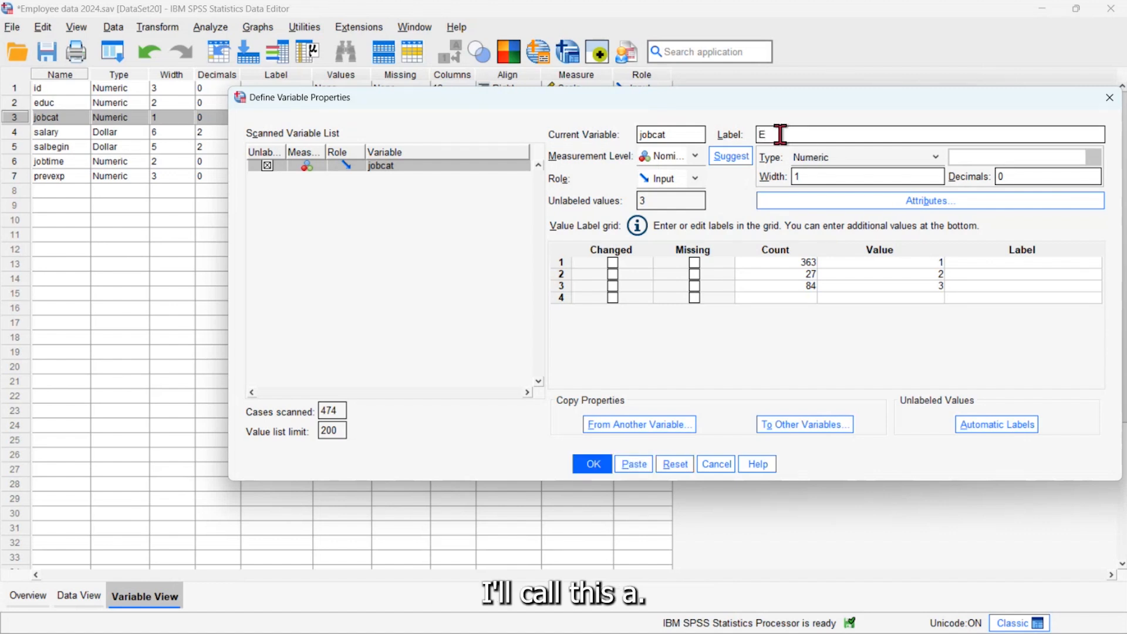
text(mployee J)
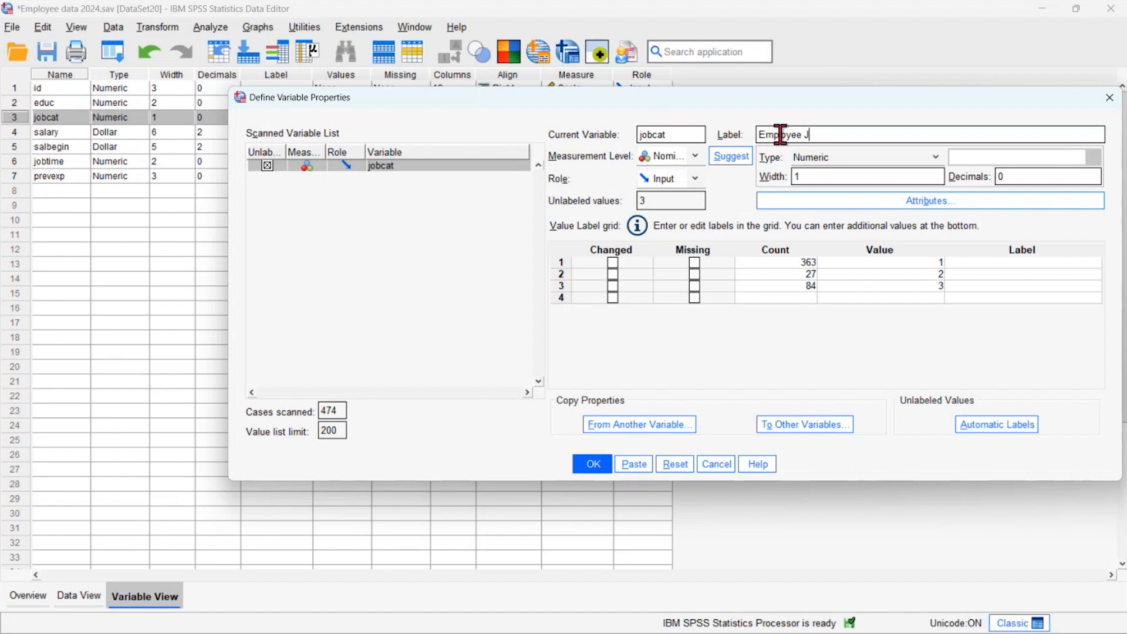
text(ob Category)
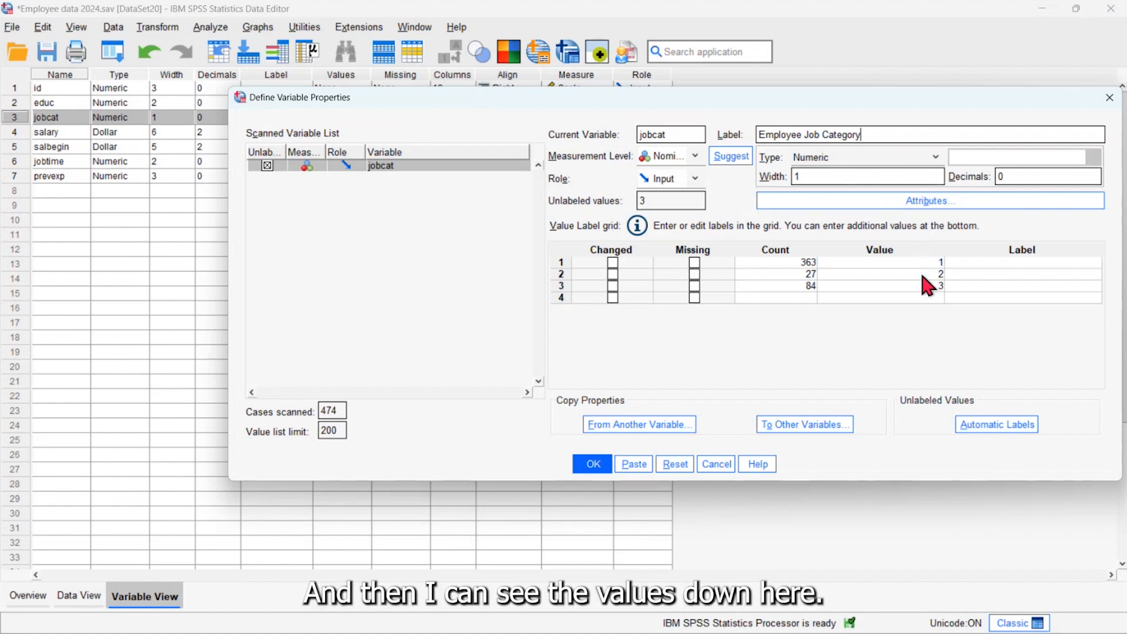
Label the jobcat values: 1 as Clerical, 2 as Custodial and 3 as Managerial
click(973, 262)
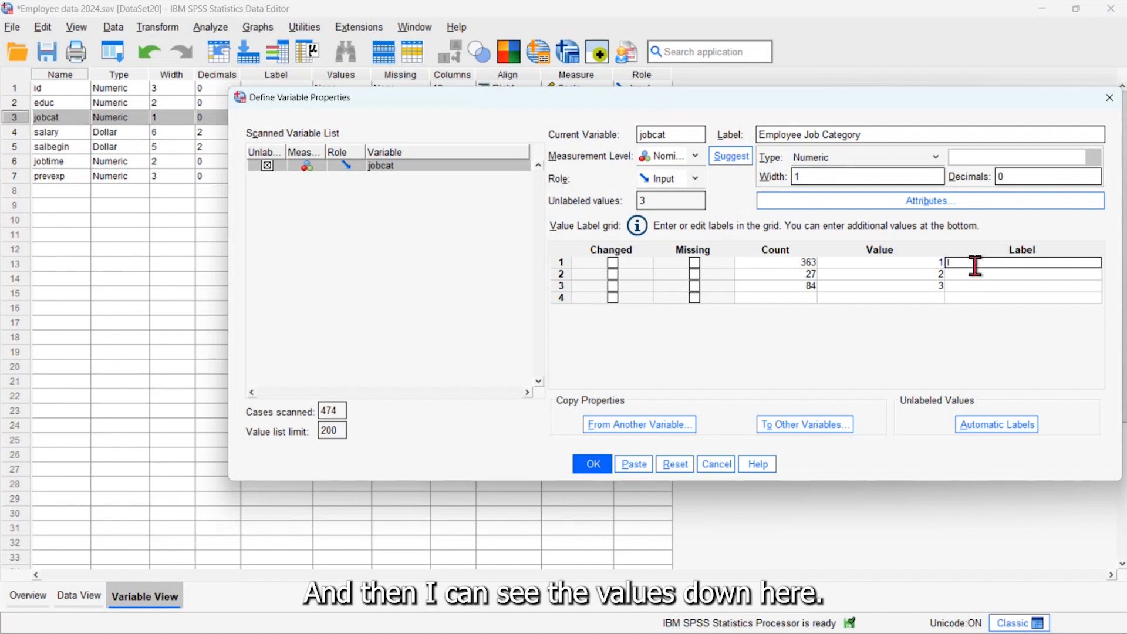
text(Clerical)
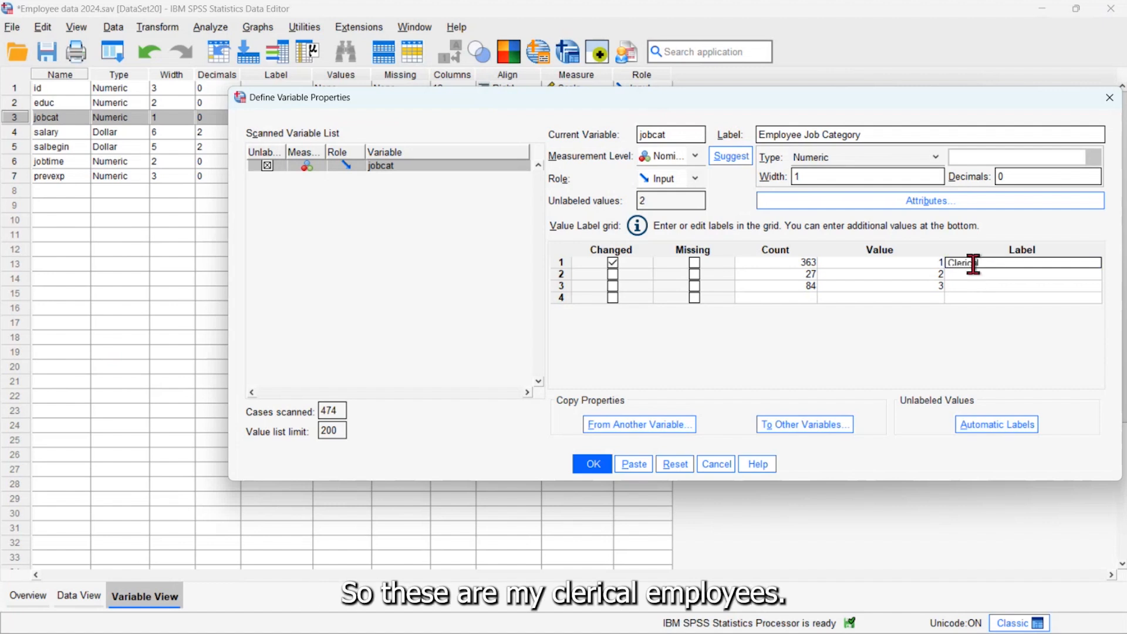
click(949, 274)
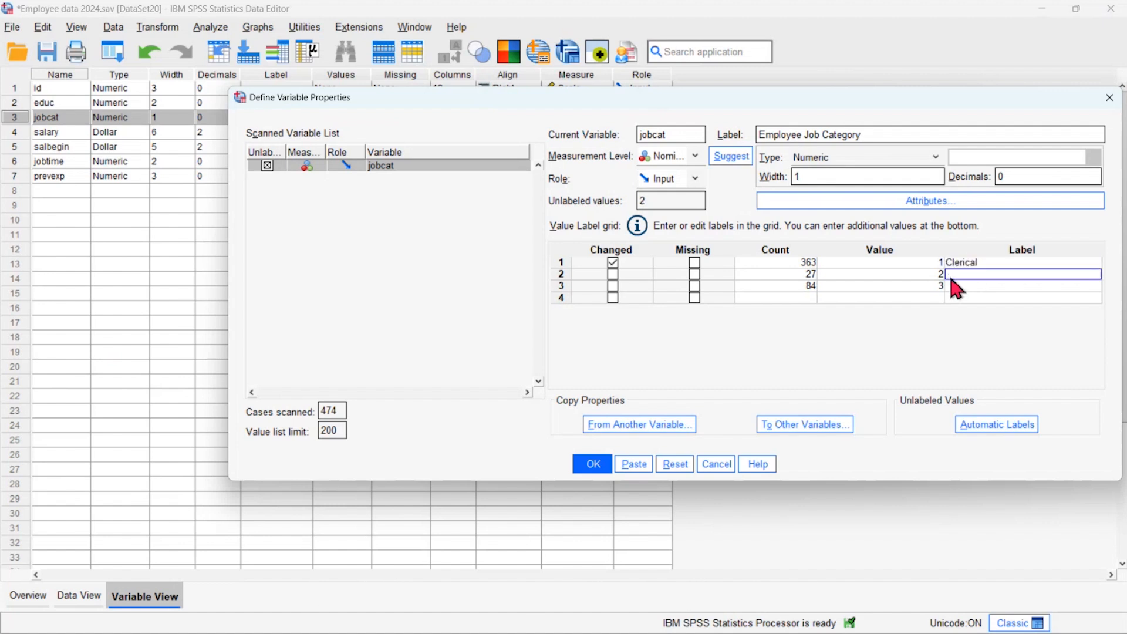
text(Custodial)
click(965, 288)
text(Ma)
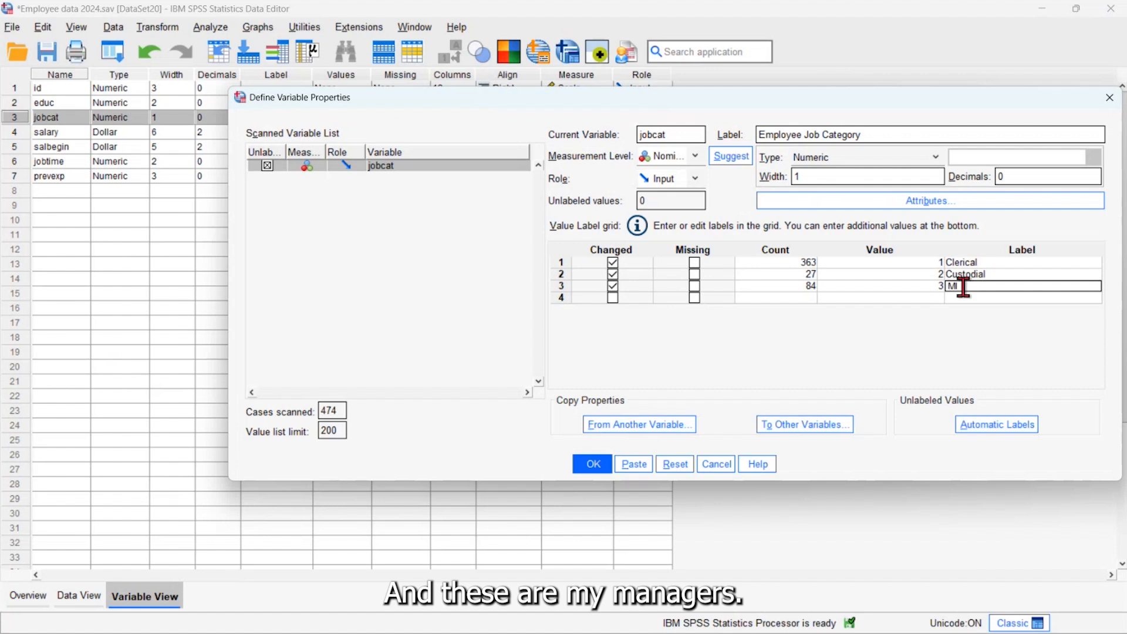
text(nagerial)
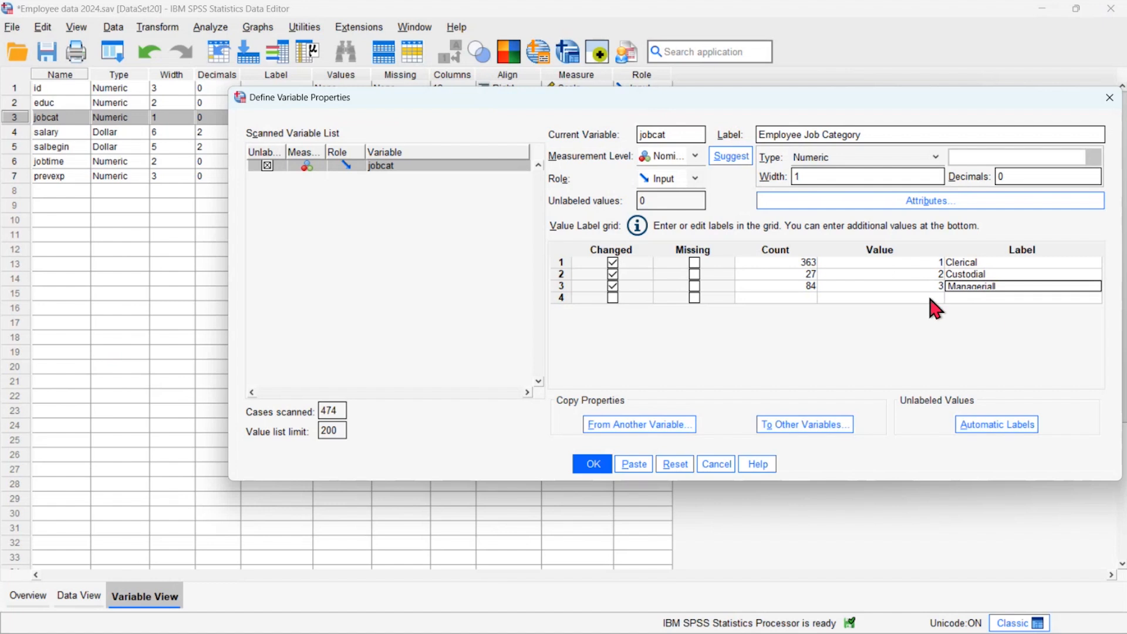
Keep Nominal as jobcat's measurement level and apply the defined variable properties
click(695, 156)
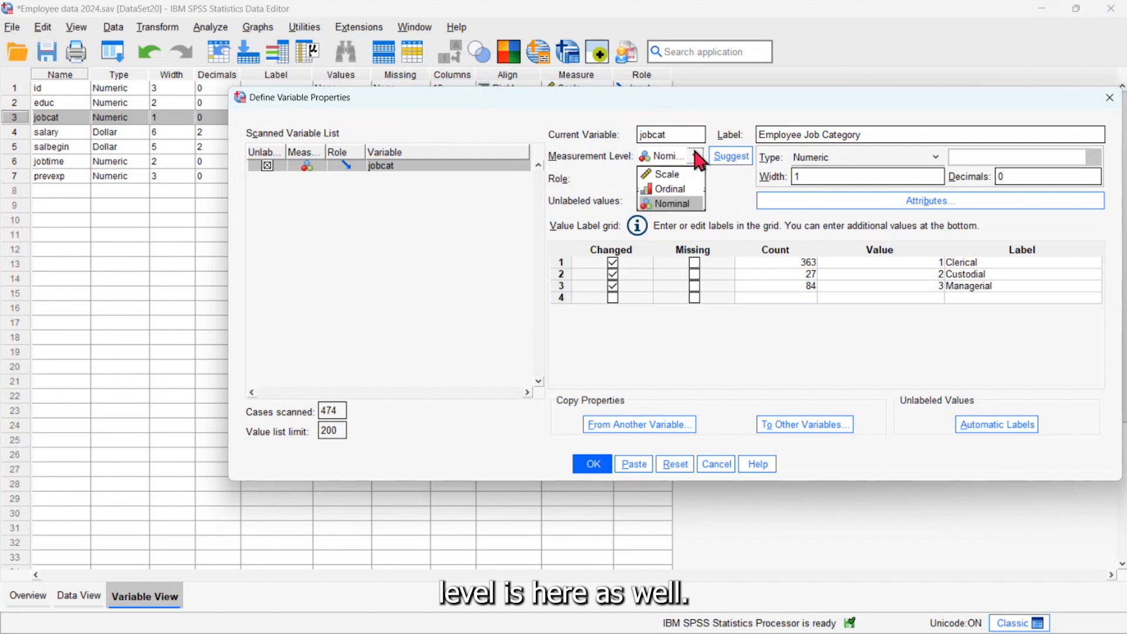
click(684, 204)
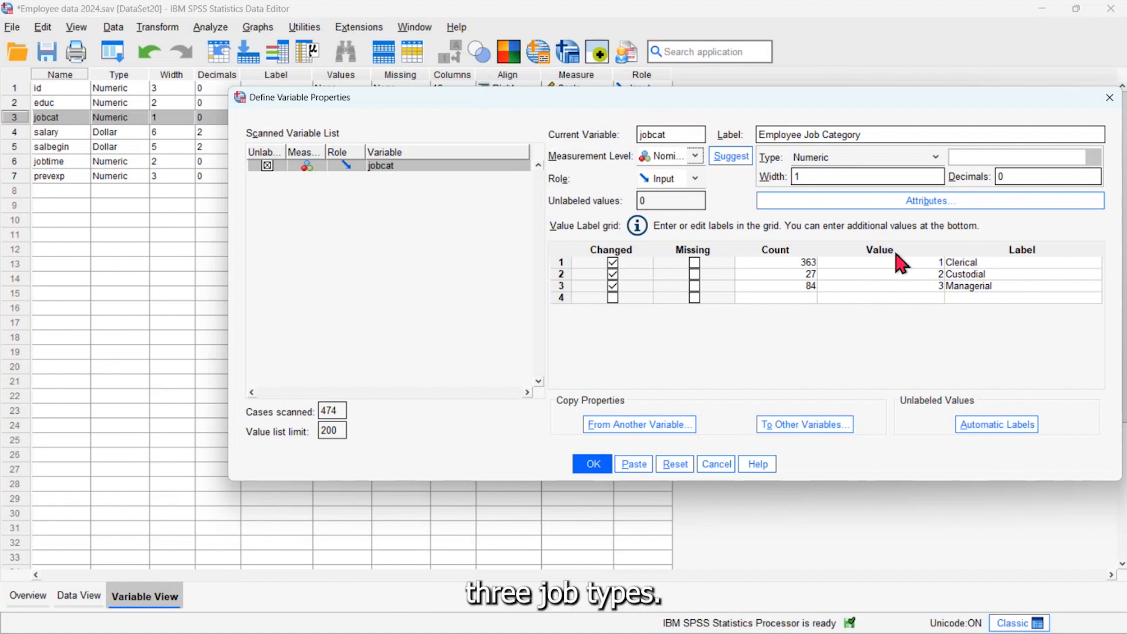
click(593, 464)
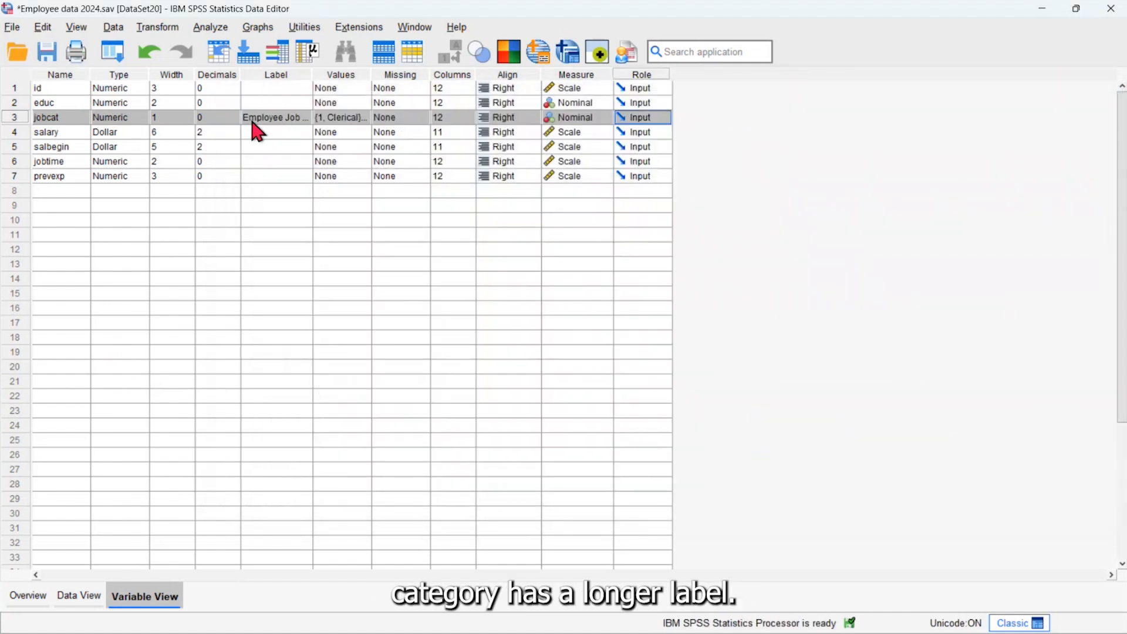
Review jobcat's value labels and run descriptive statistics for that variable
click(365, 121)
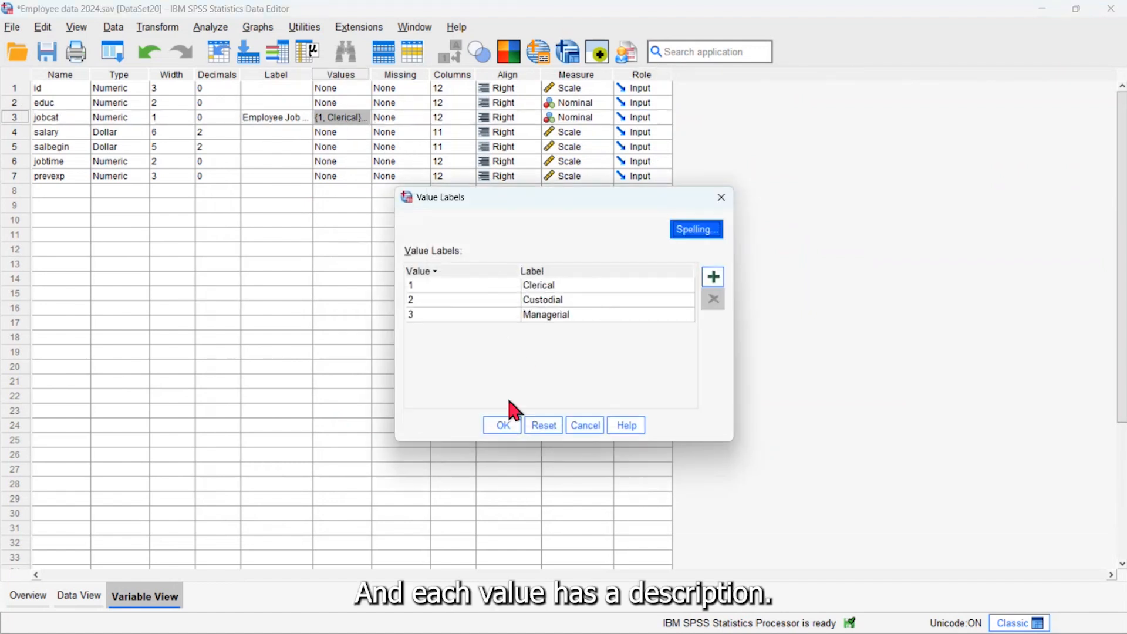
click(502, 427)
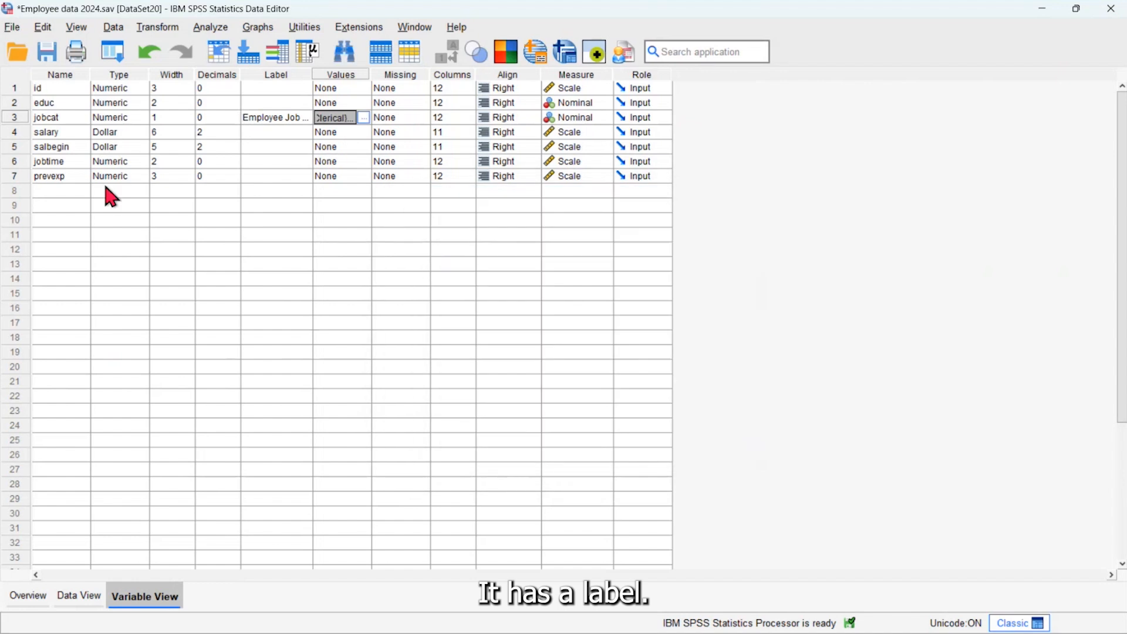
click(11, 117)
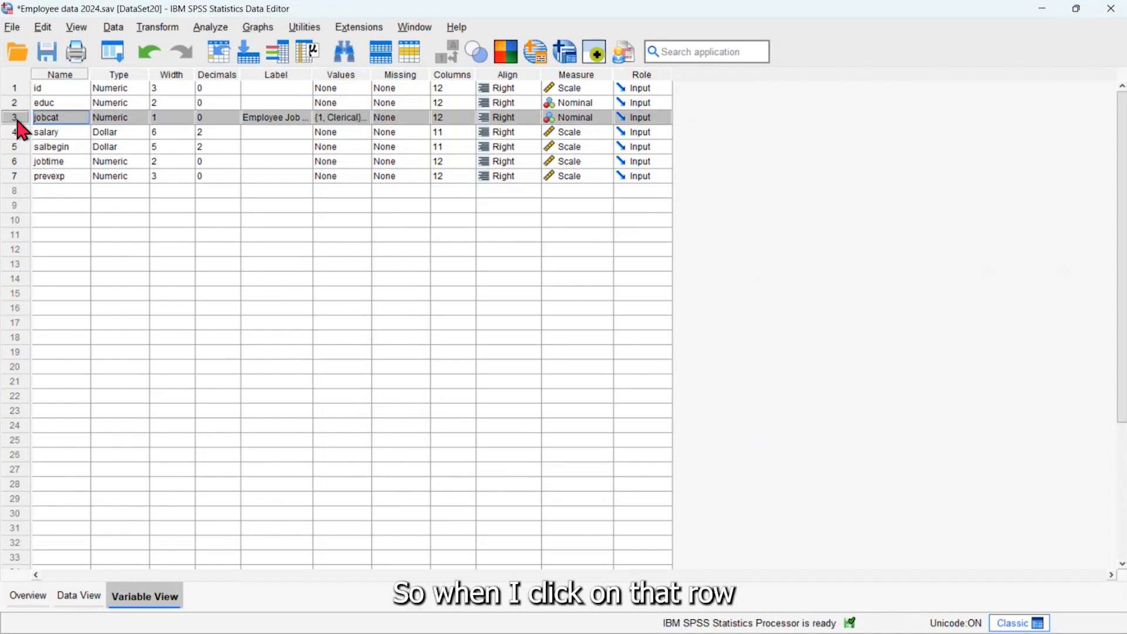
click(307, 53)
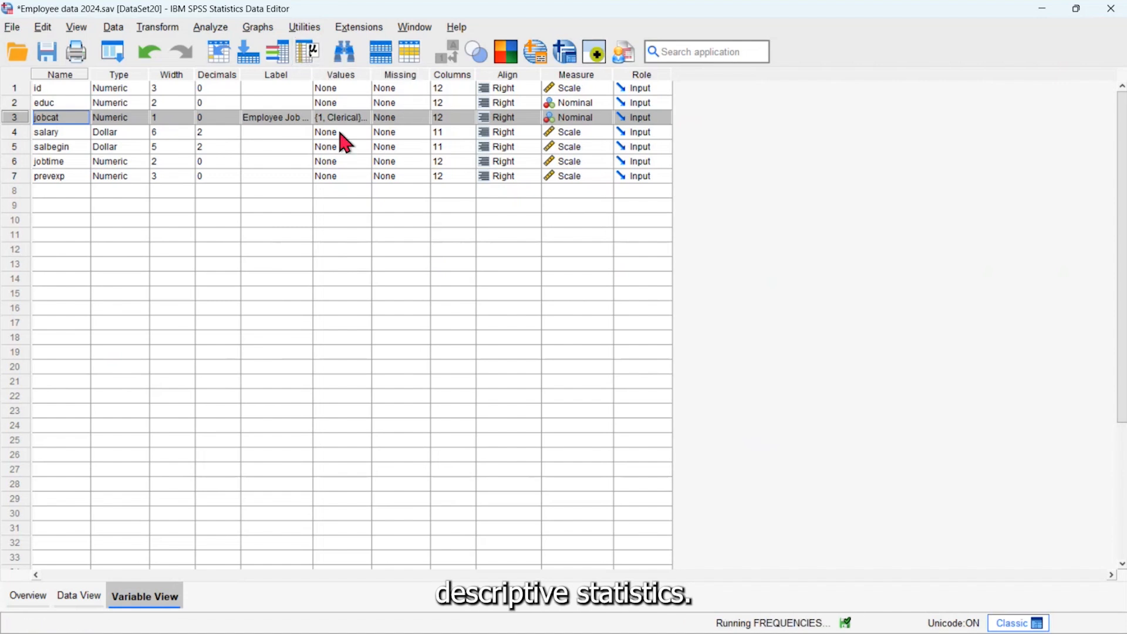
Examine the labelled job category frequency table and bar chart, then close the output without saving it
scroll(713, 318, down, 1)
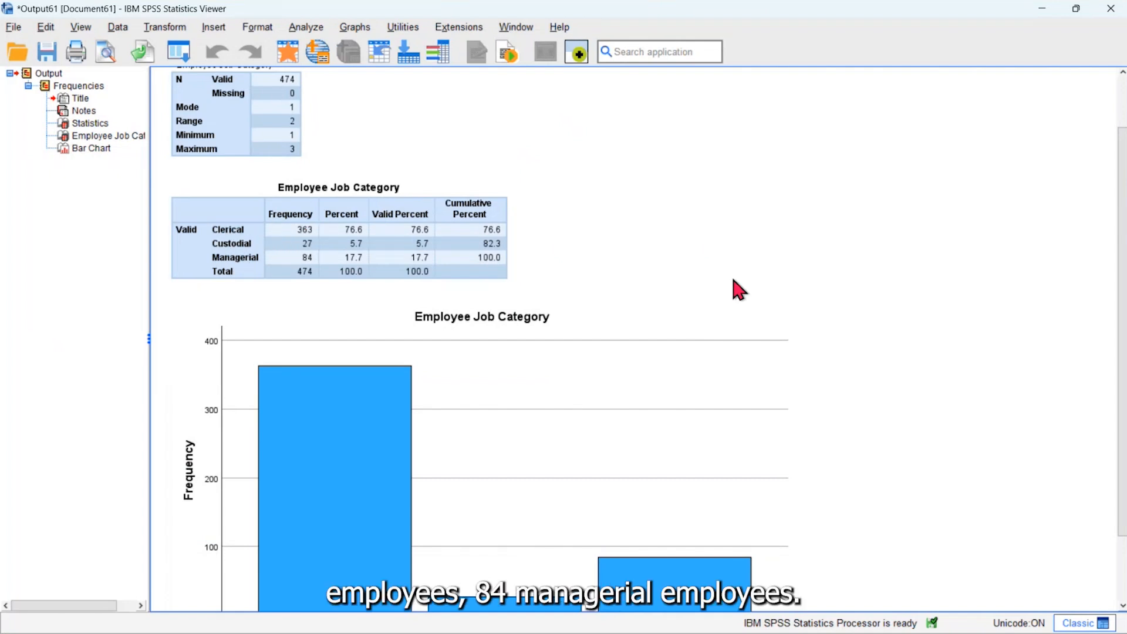
scroll(728, 291, down, 3)
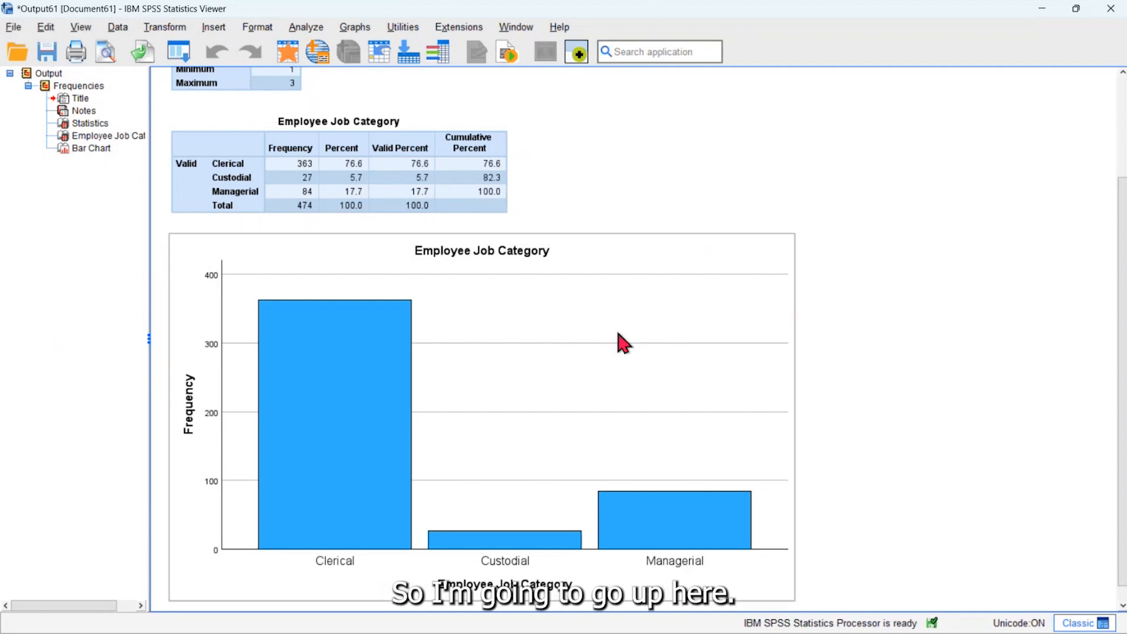
click(1109, 12)
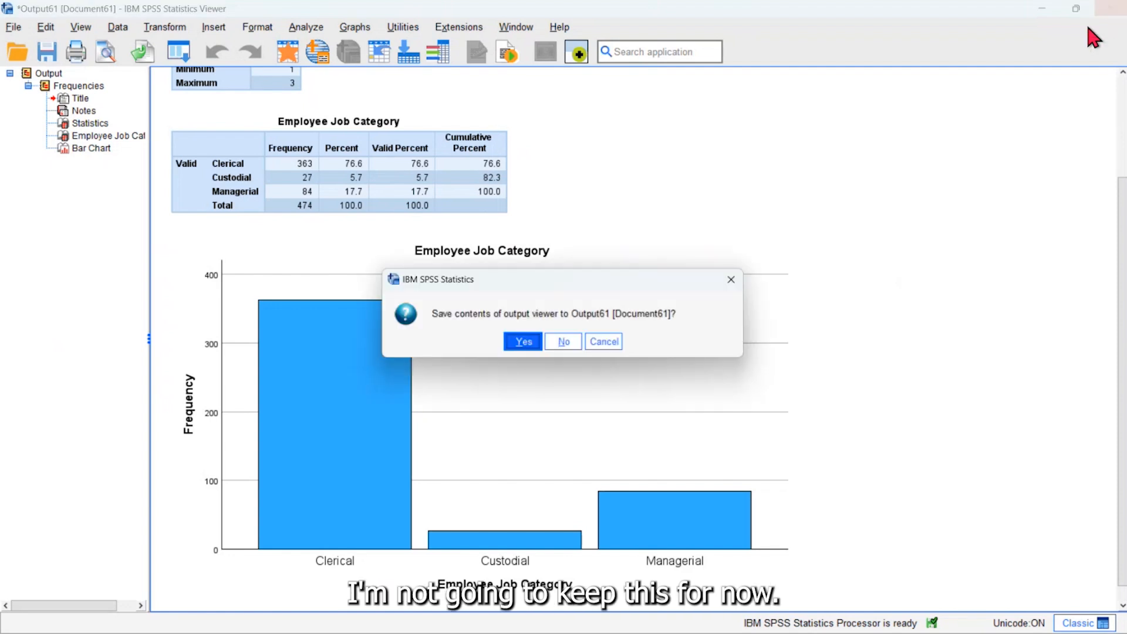
click(567, 345)
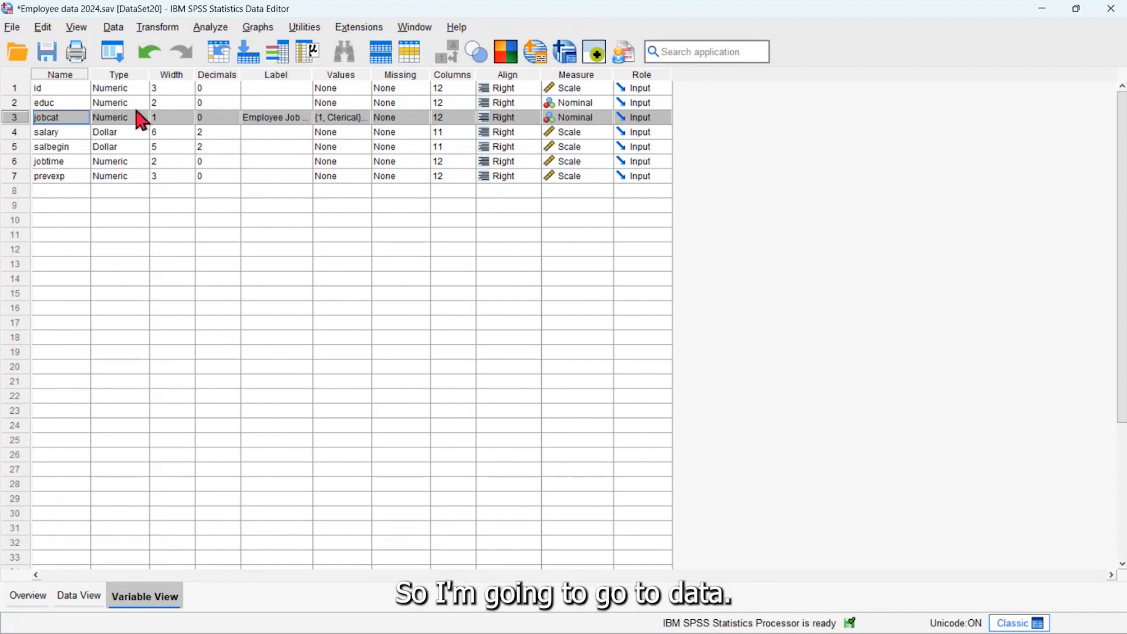
Start Copy Data Properties with the external file Employee data 2023.sav as the source of the properties
click(113, 29)
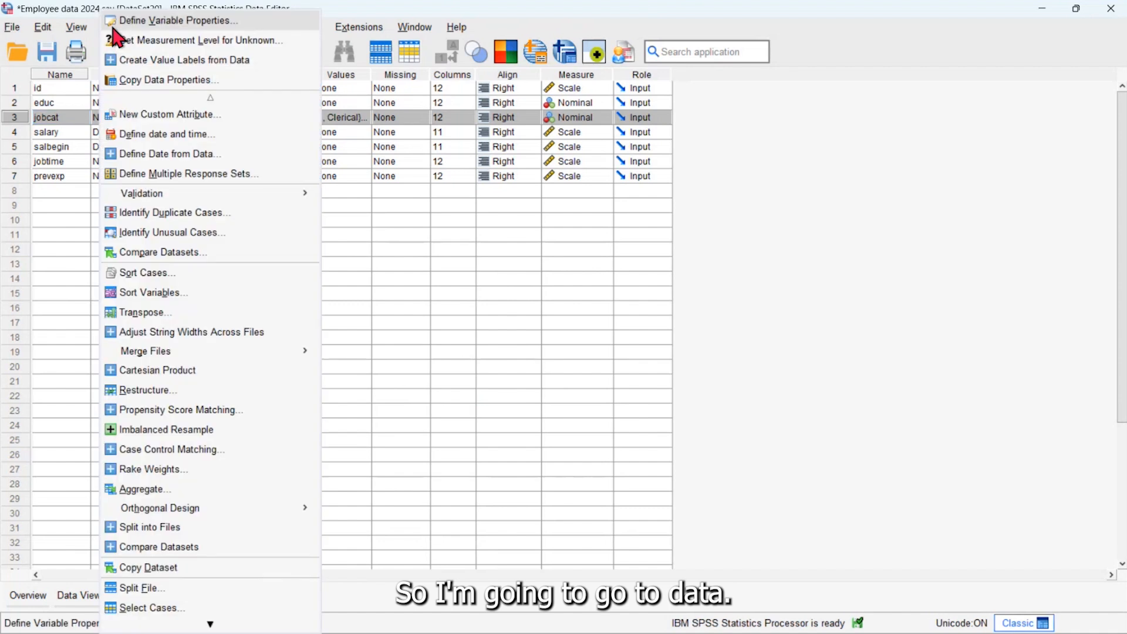
click(132, 81)
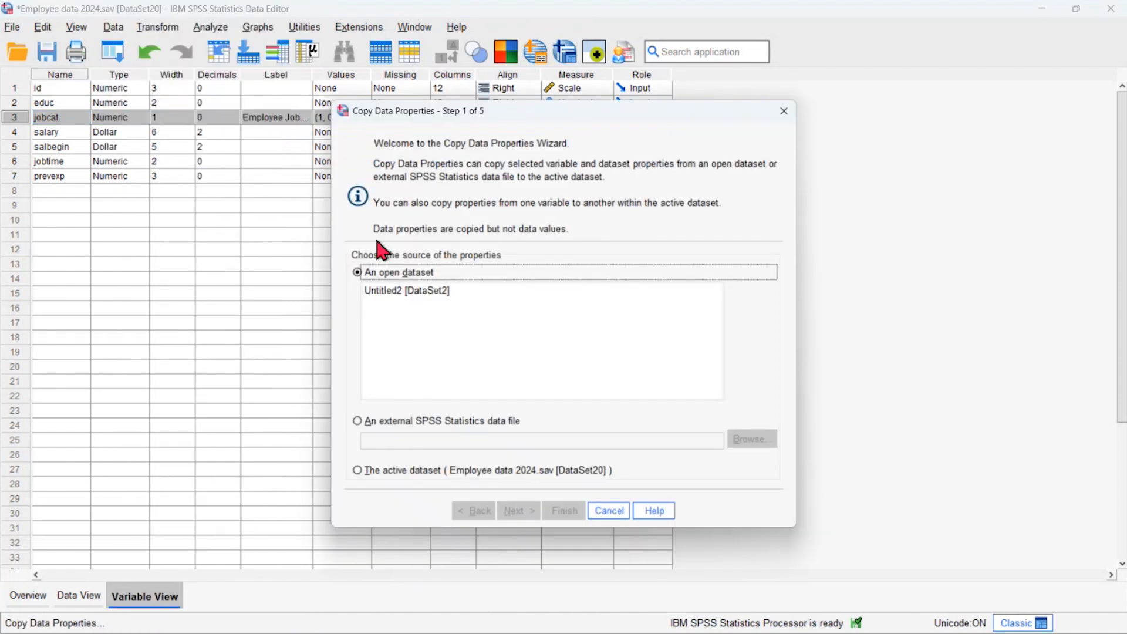
click(355, 423)
click(750, 449)
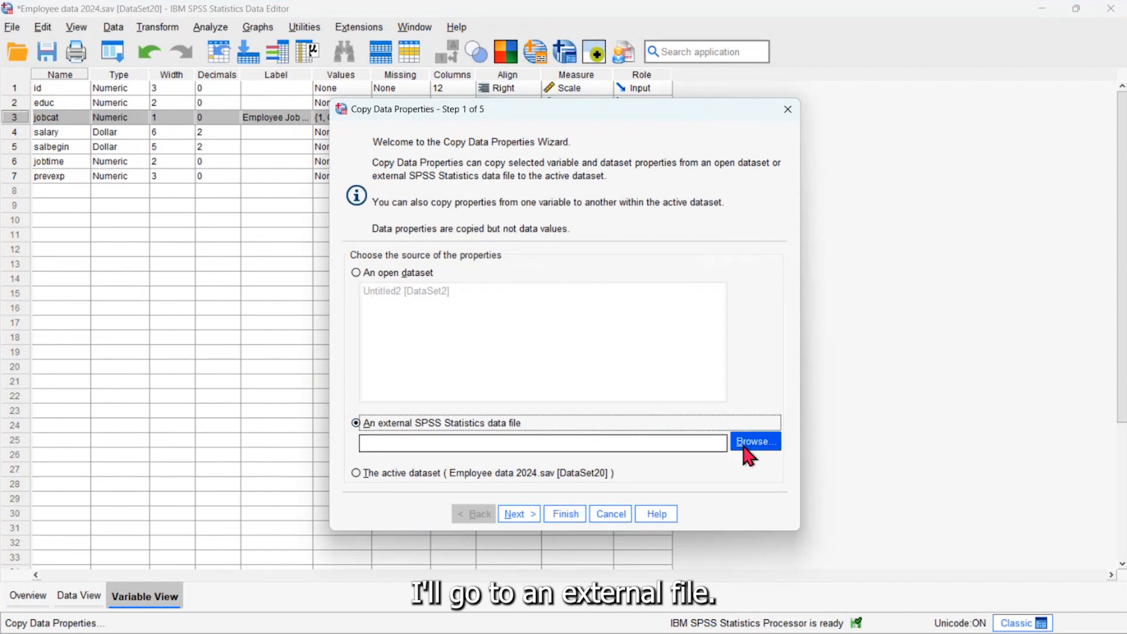
click(750, 450)
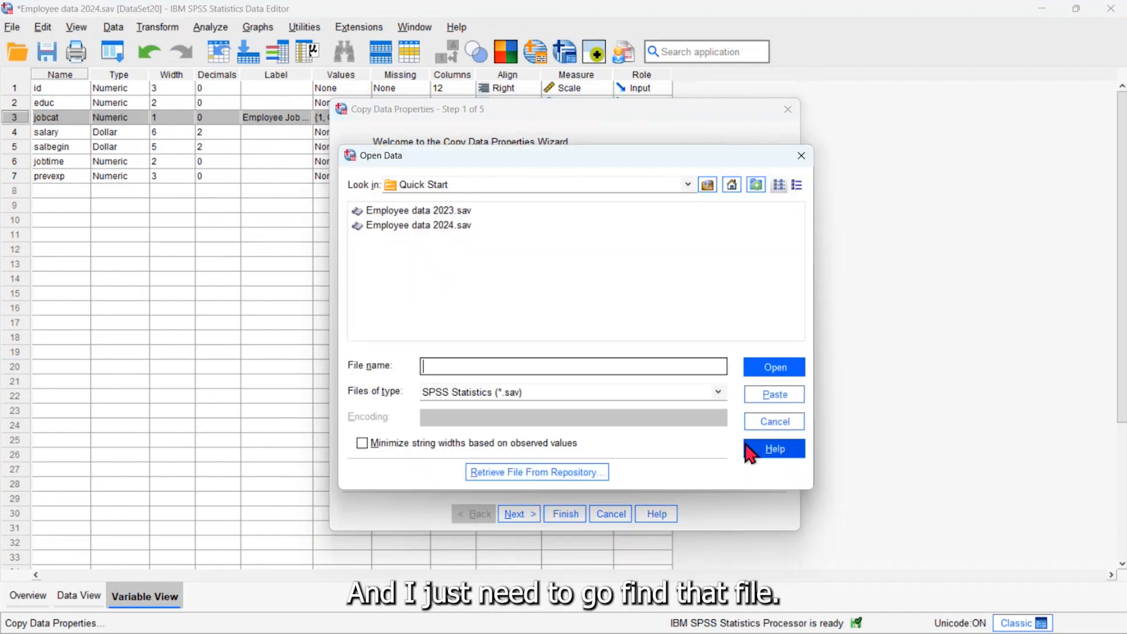
click(421, 211)
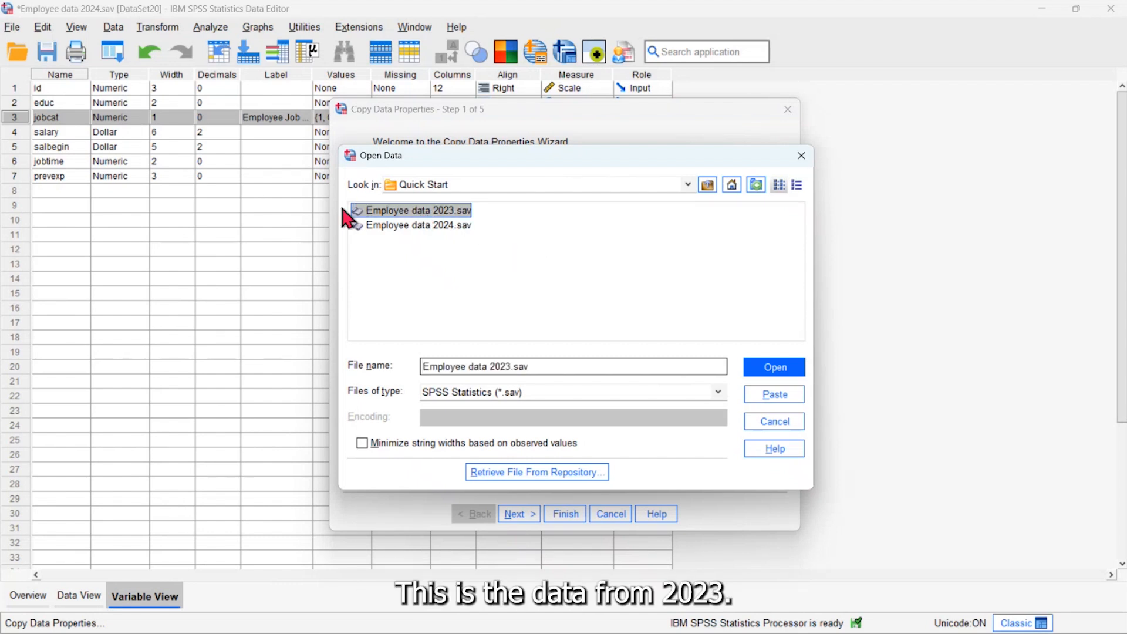
click(760, 370)
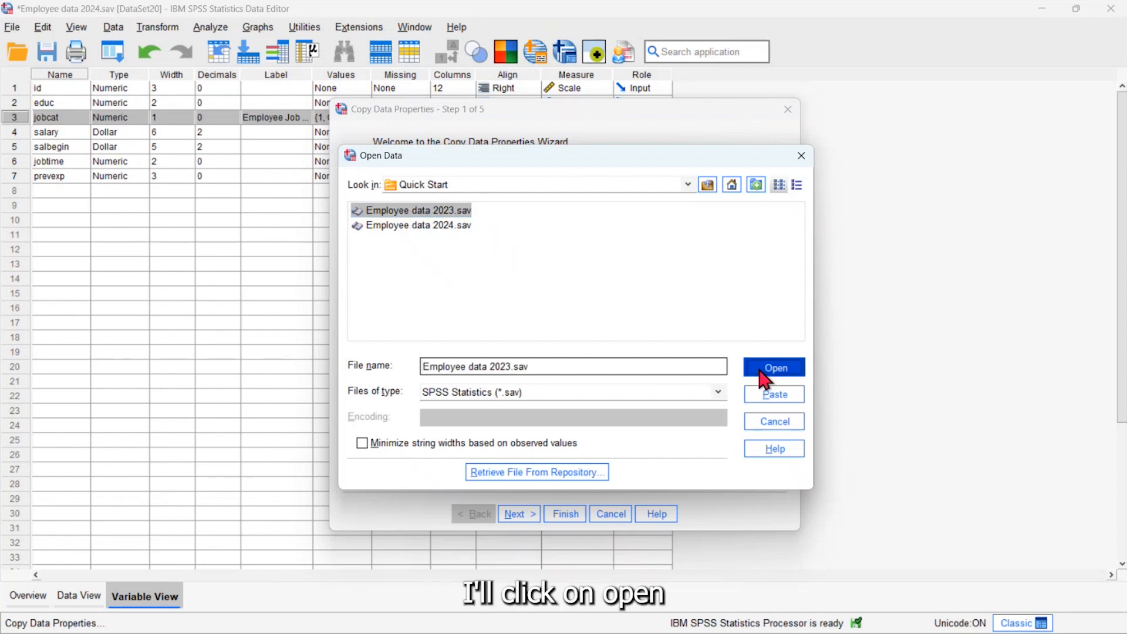
click(512, 516)
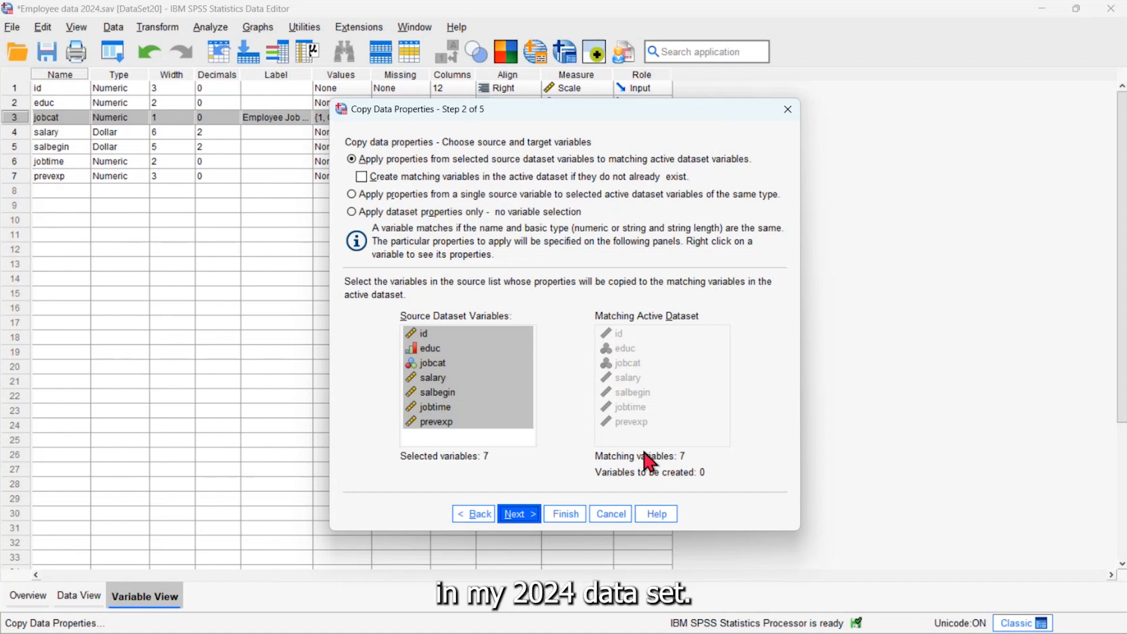
Copy all variable properties to the matching variables, replacing existing value labels and leaving out dataset properties, and return to the case data
click(520, 517)
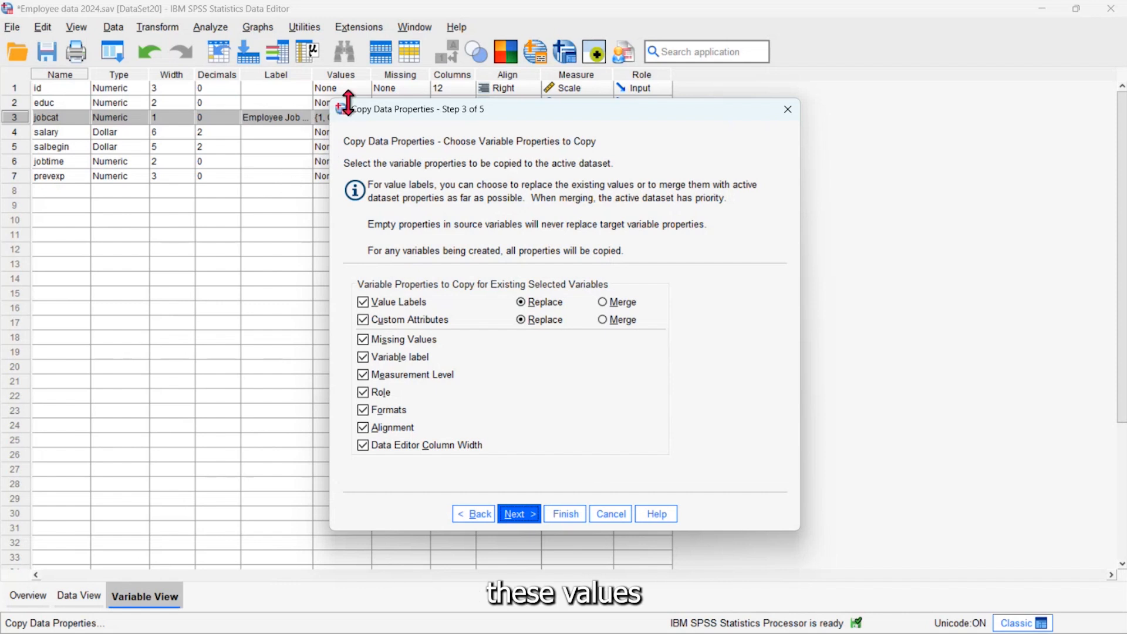
click(520, 517)
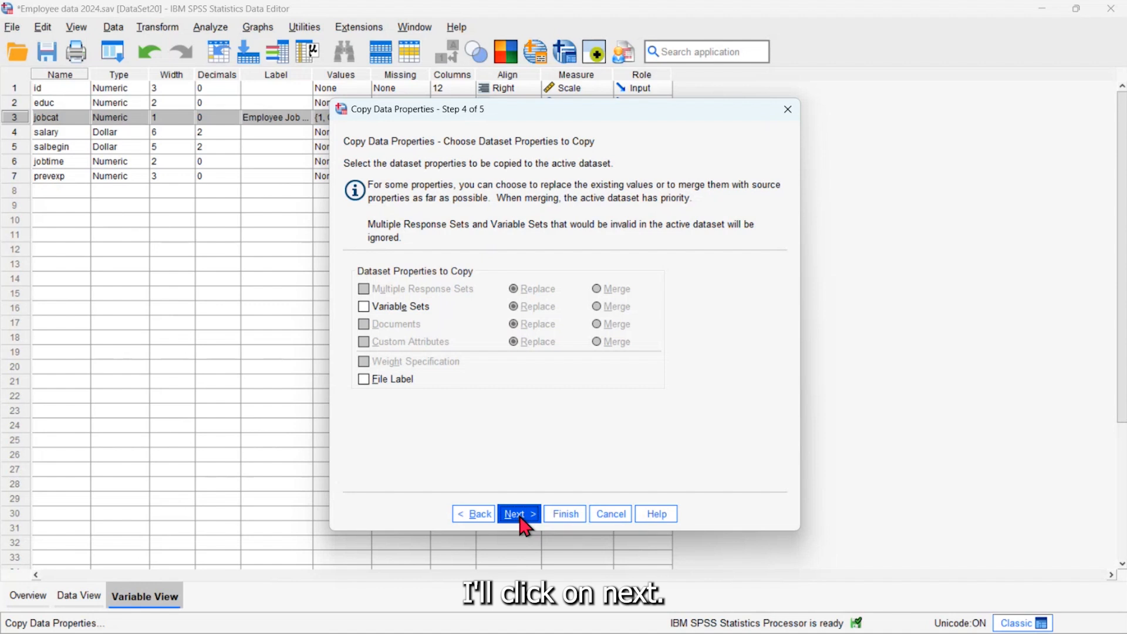
click(567, 515)
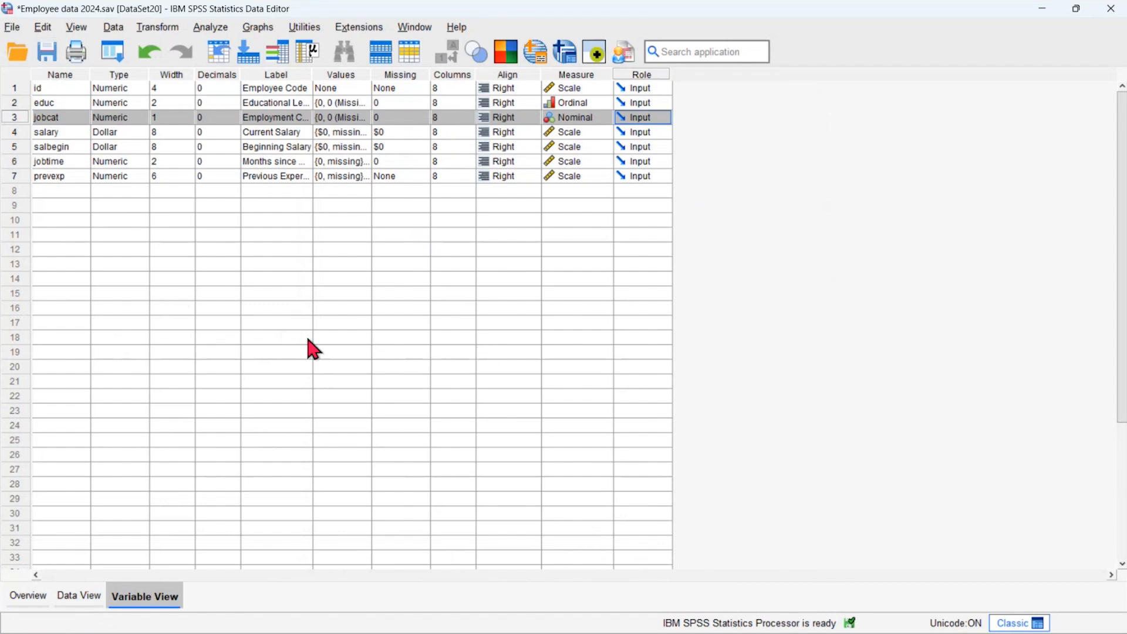
click(72, 597)
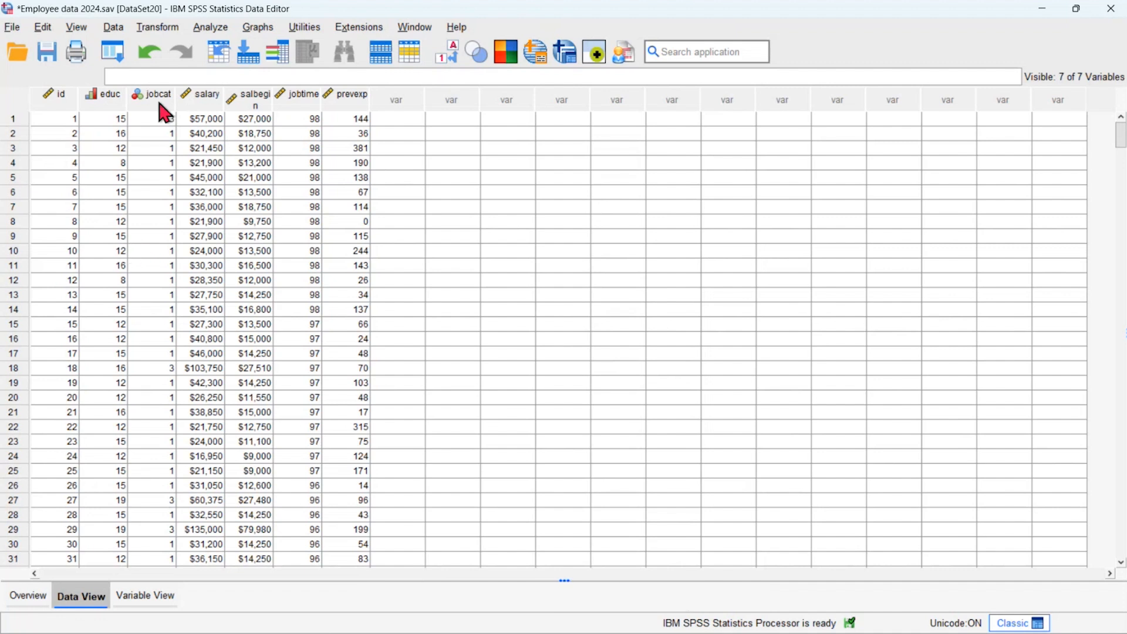
Display value labels in the case data, check the jobcat column, and switch back to the numeric codes
click(444, 56)
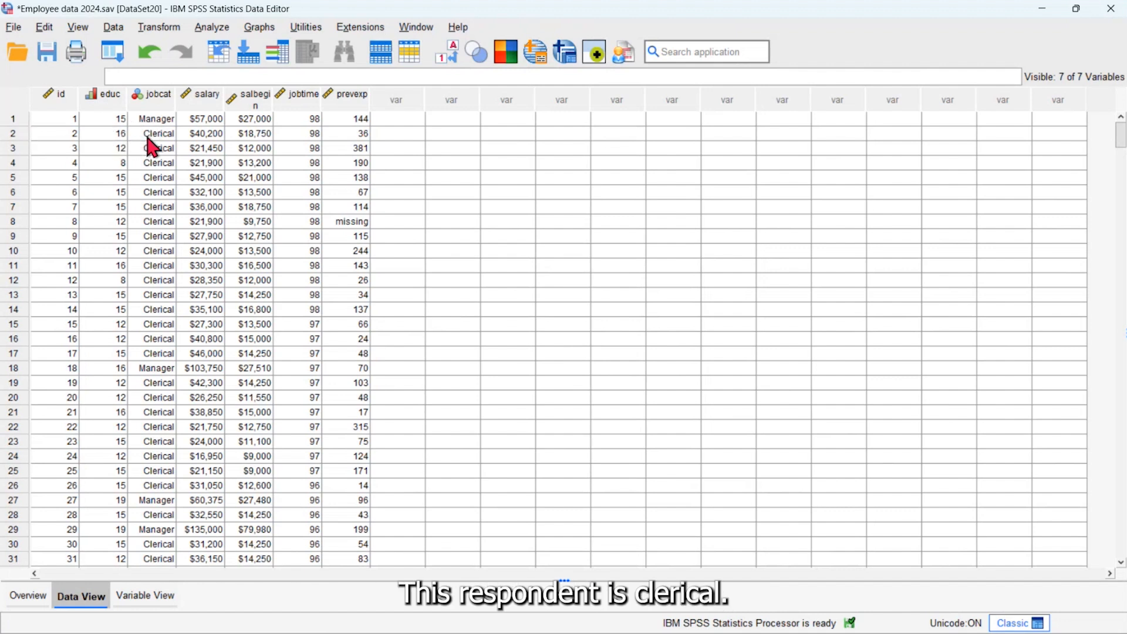
click(151, 101)
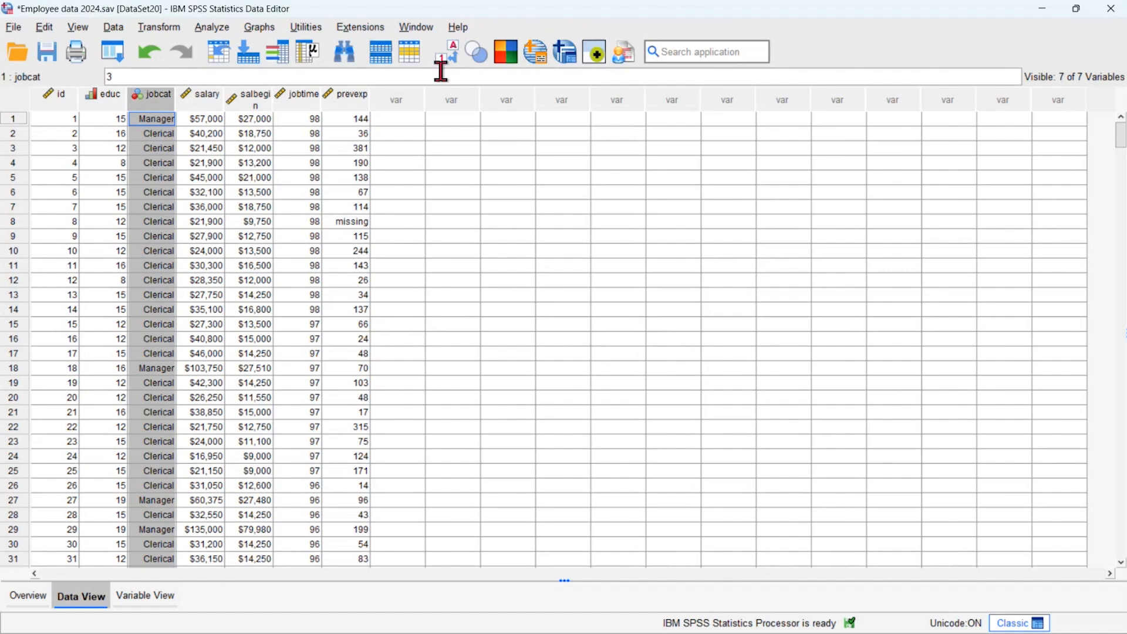
click(451, 54)
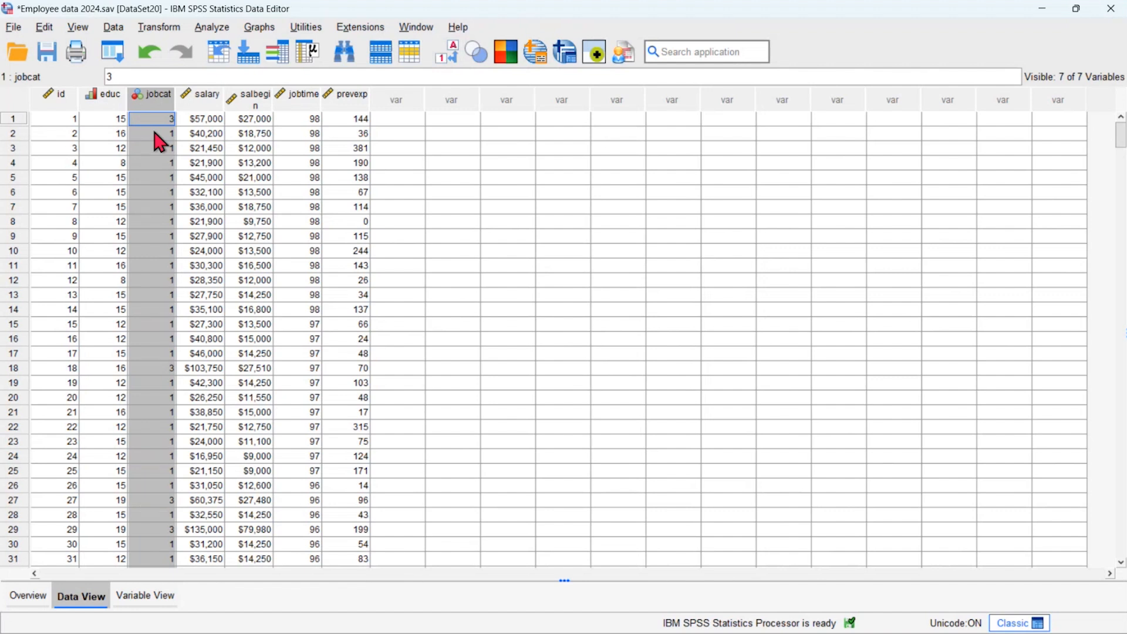
Review the copied properties in the variable definitions, save Employee data 2024.sav, and return to the case data
click(136, 598)
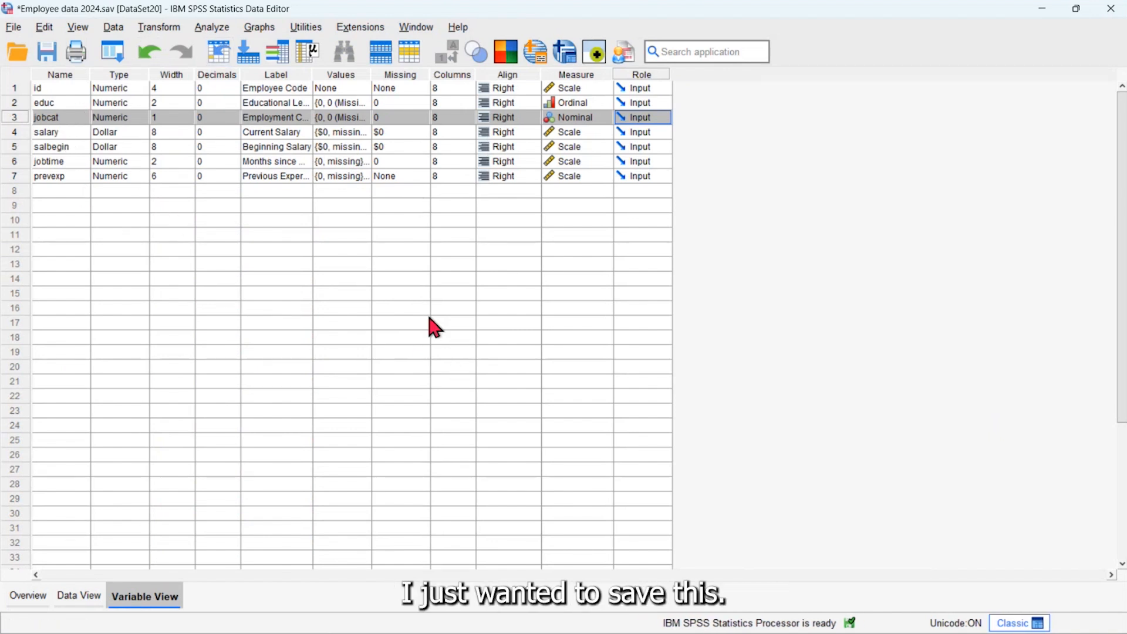
click(47, 54)
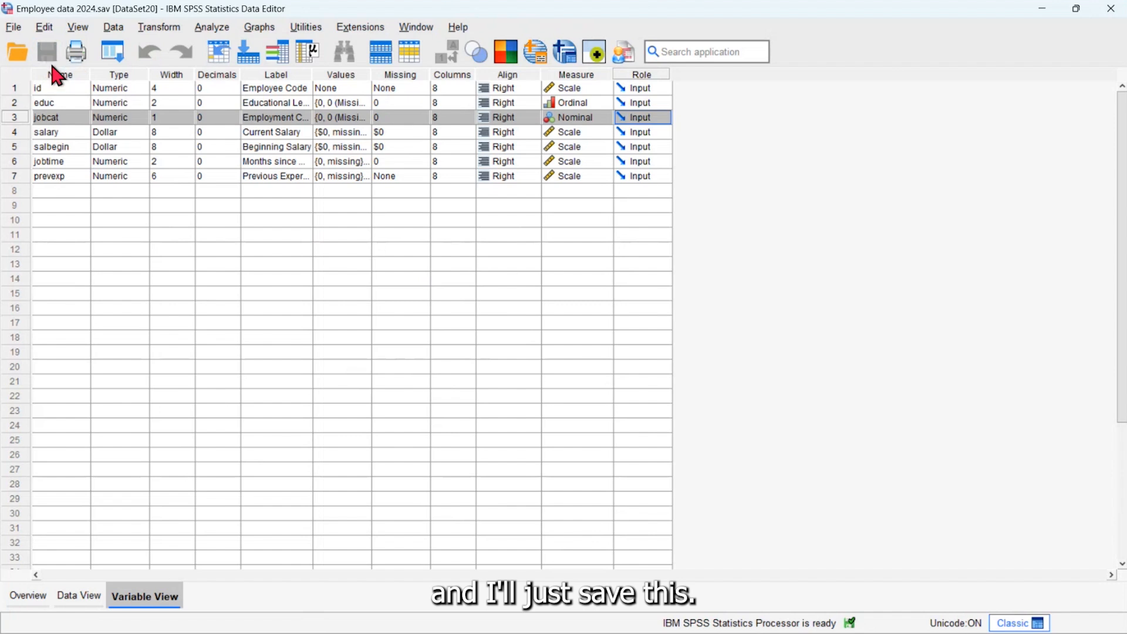
click(80, 596)
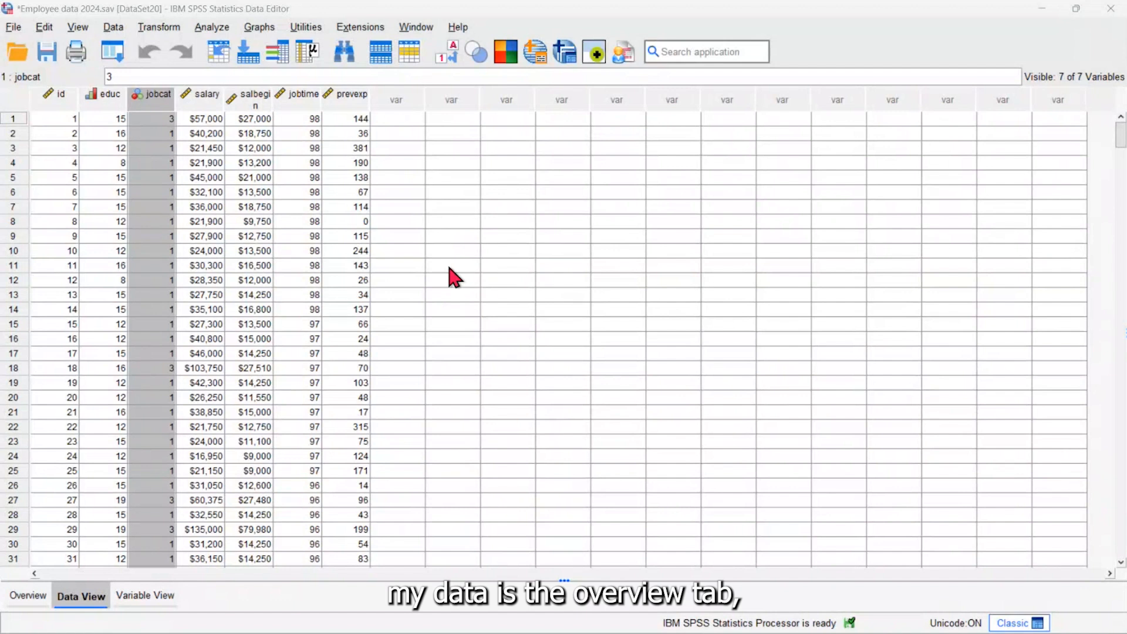
Examine the dataset overview, and compare the measurement levels of the salary, educ and jobcat columns in the case data
click(27, 597)
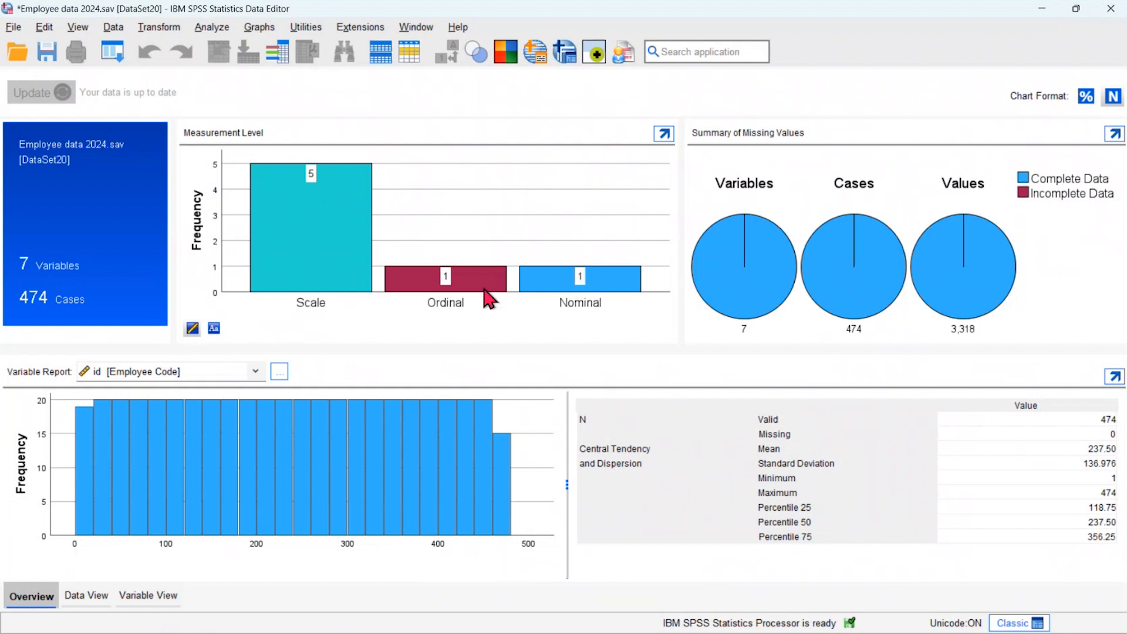
click(88, 597)
click(202, 96)
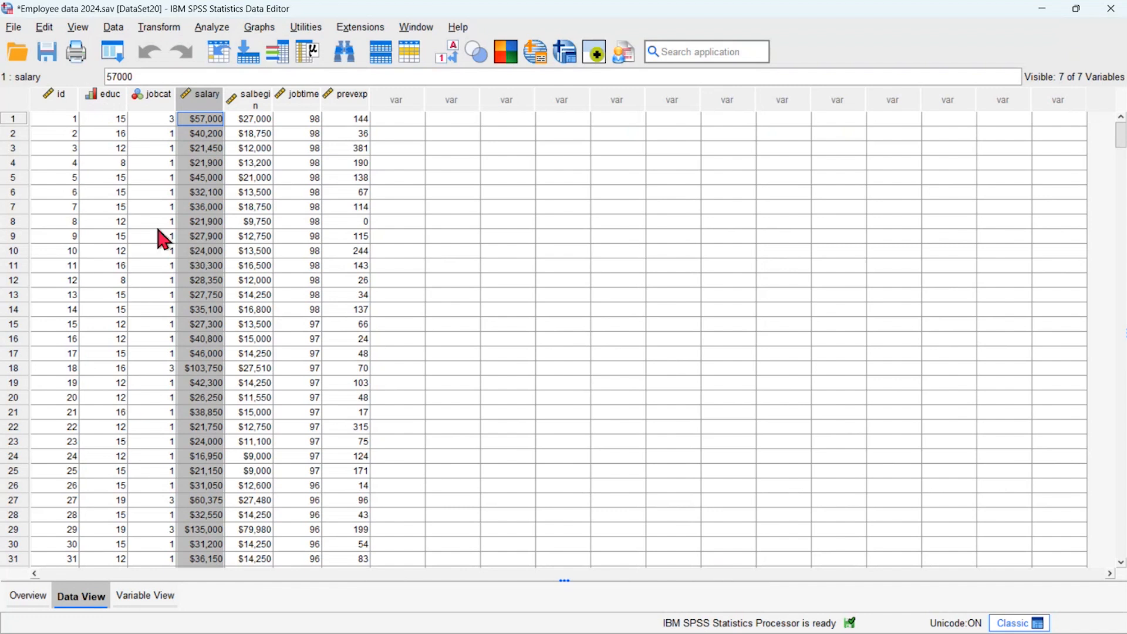
click(97, 101)
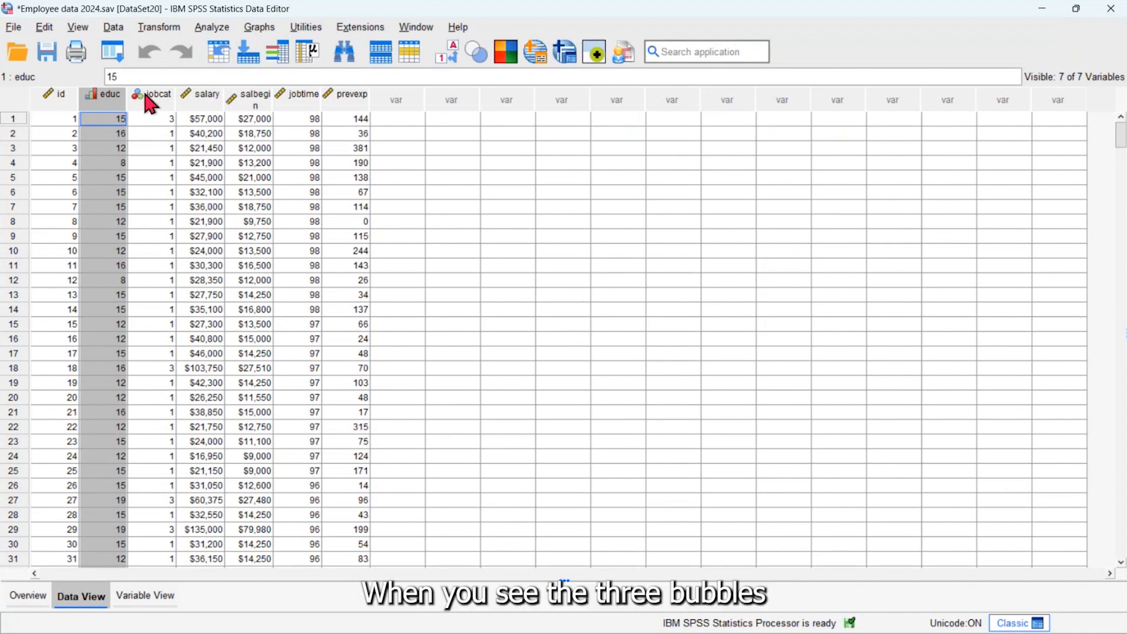
click(151, 103)
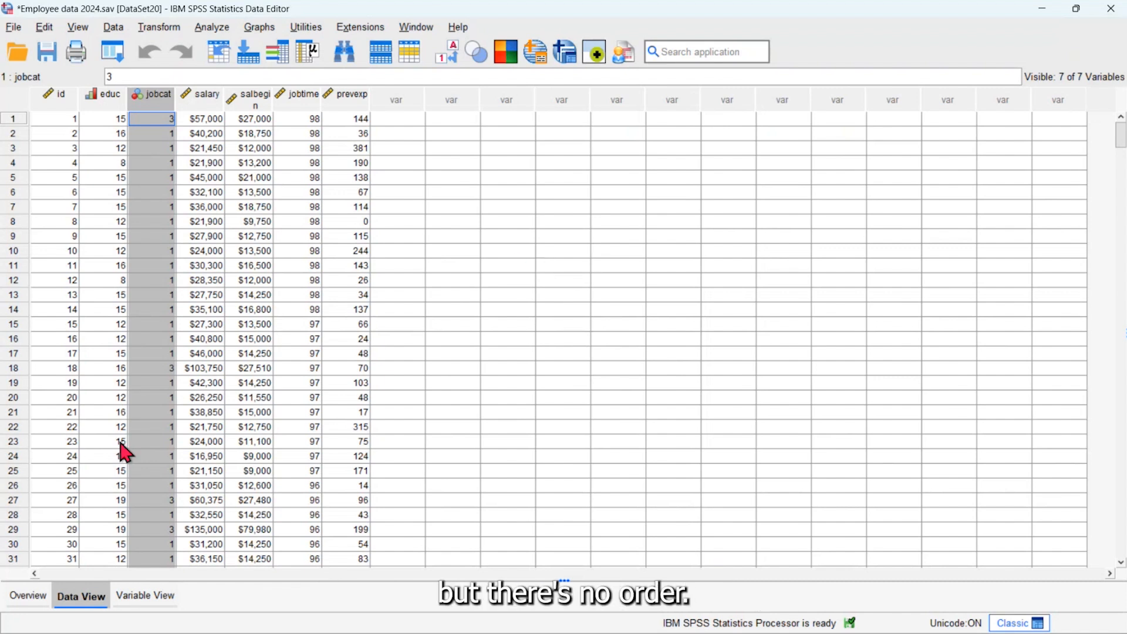
Go from the overview's measurement level chart to the variable definitions and return to the overview
click(33, 596)
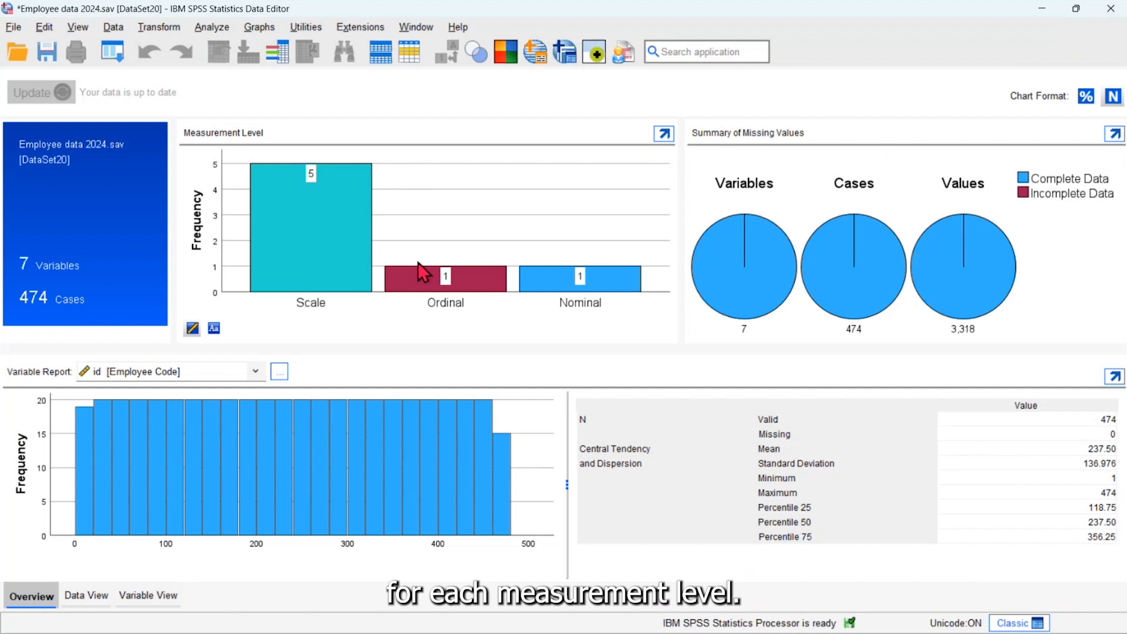
click(662, 141)
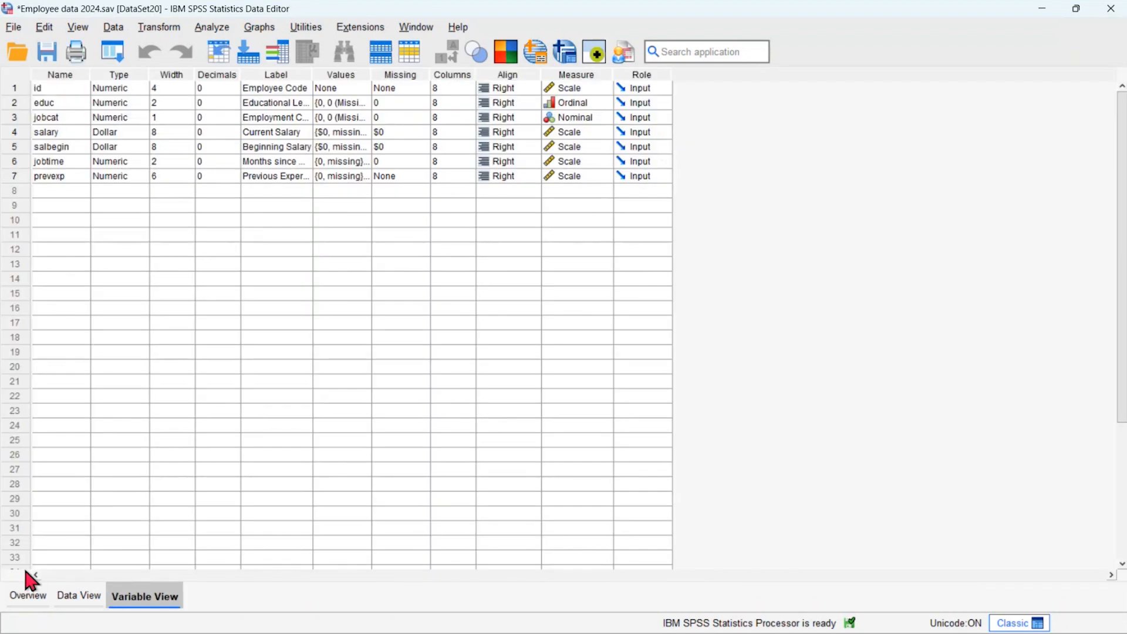
click(14, 595)
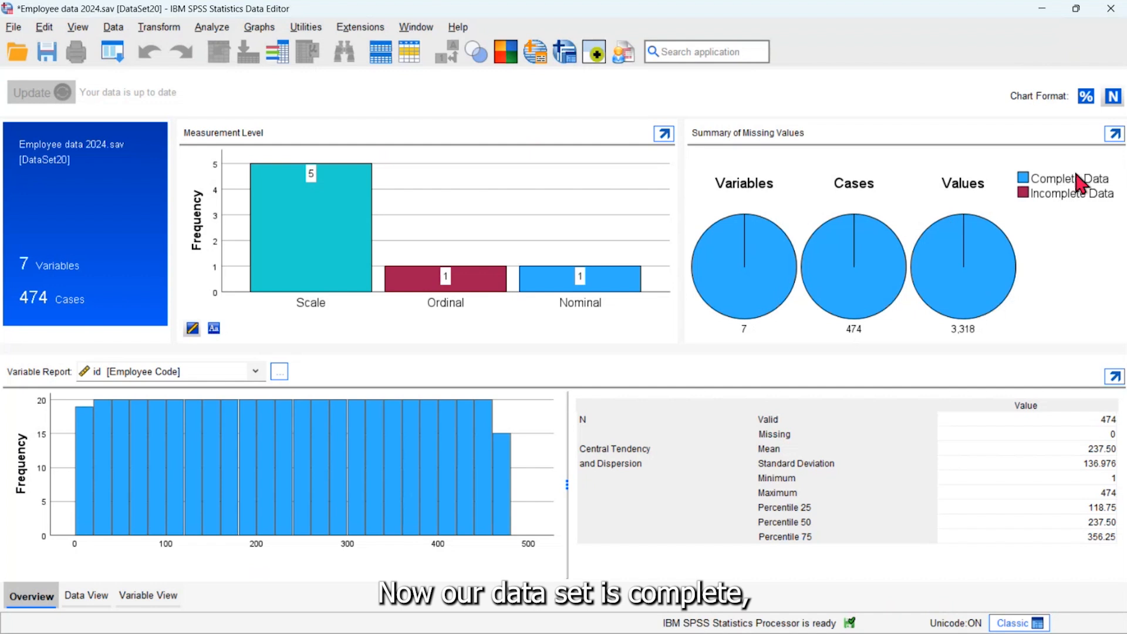
Open Analyze Patterns from the missing values summary, leave out the patterns of missing values, and cancel the procedure
click(1112, 136)
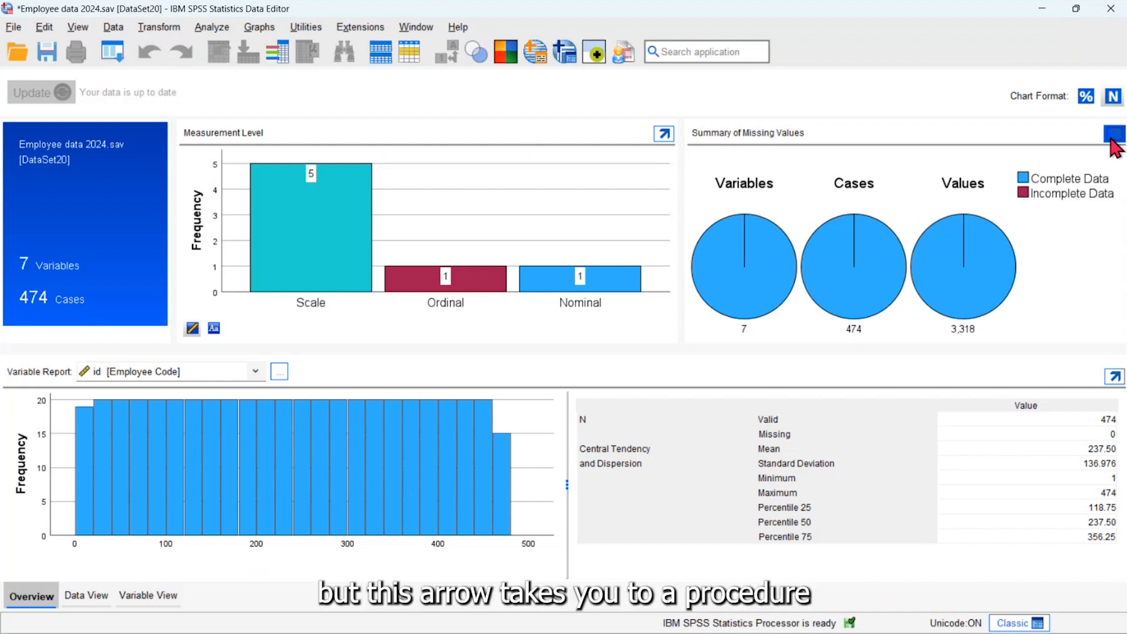
click(415, 359)
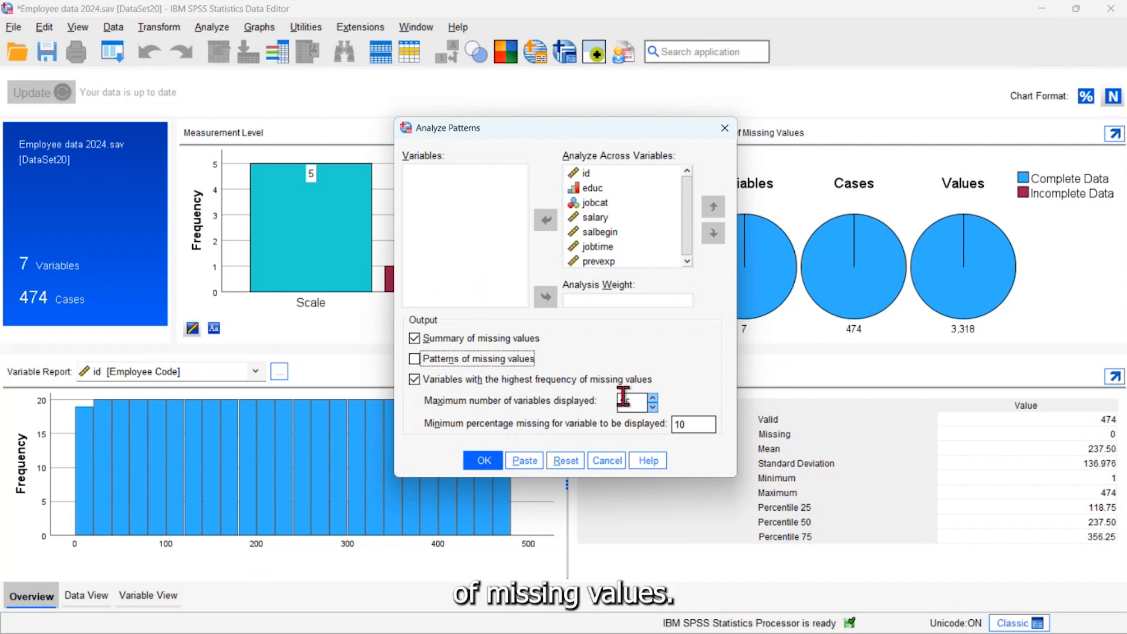
click(605, 462)
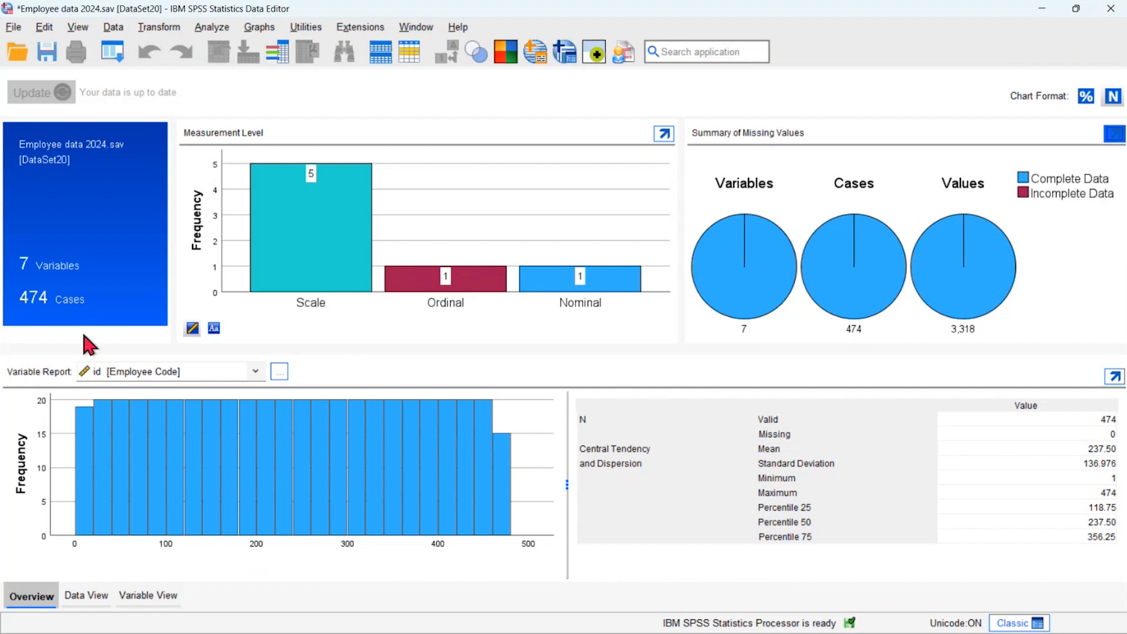
Show the variable report for jobcat and set the overview charts to display percentages
click(255, 372)
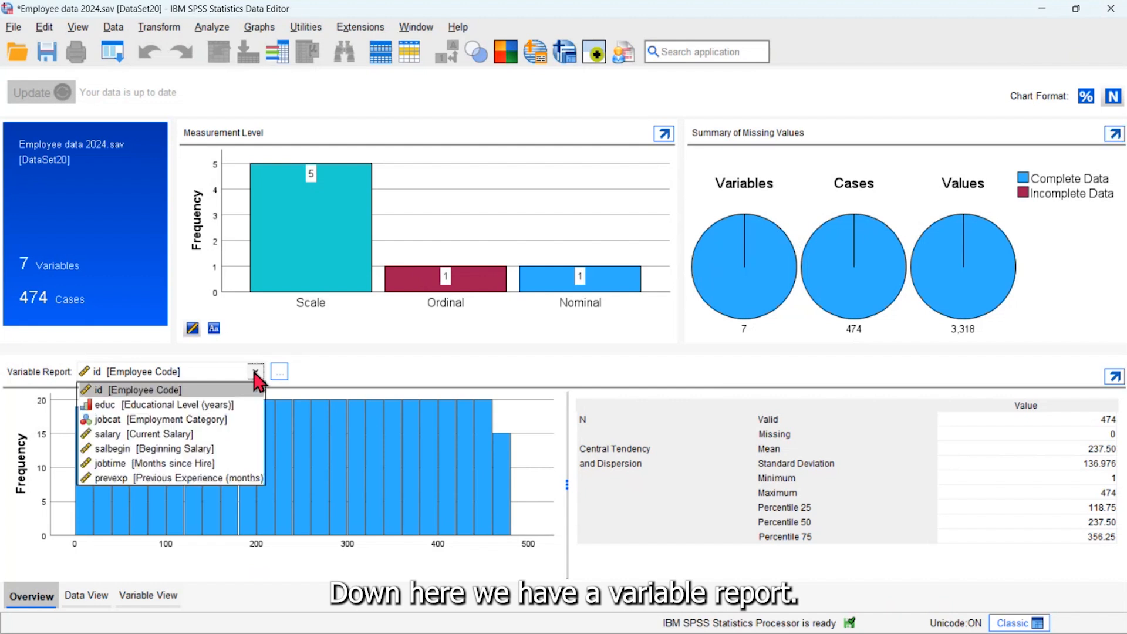
click(219, 419)
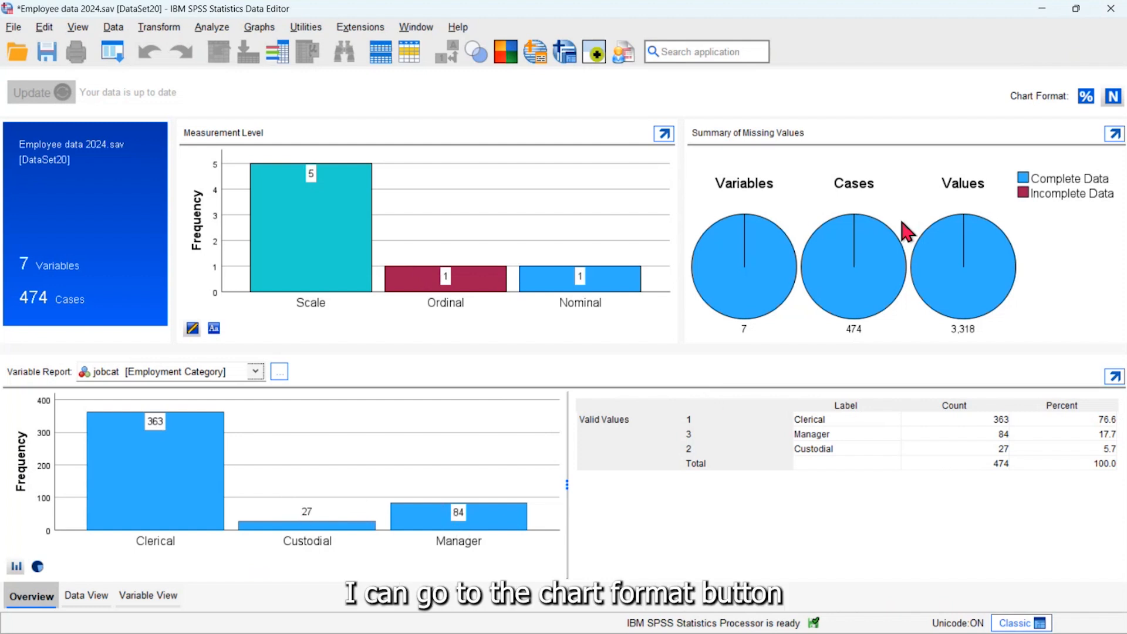
click(1086, 99)
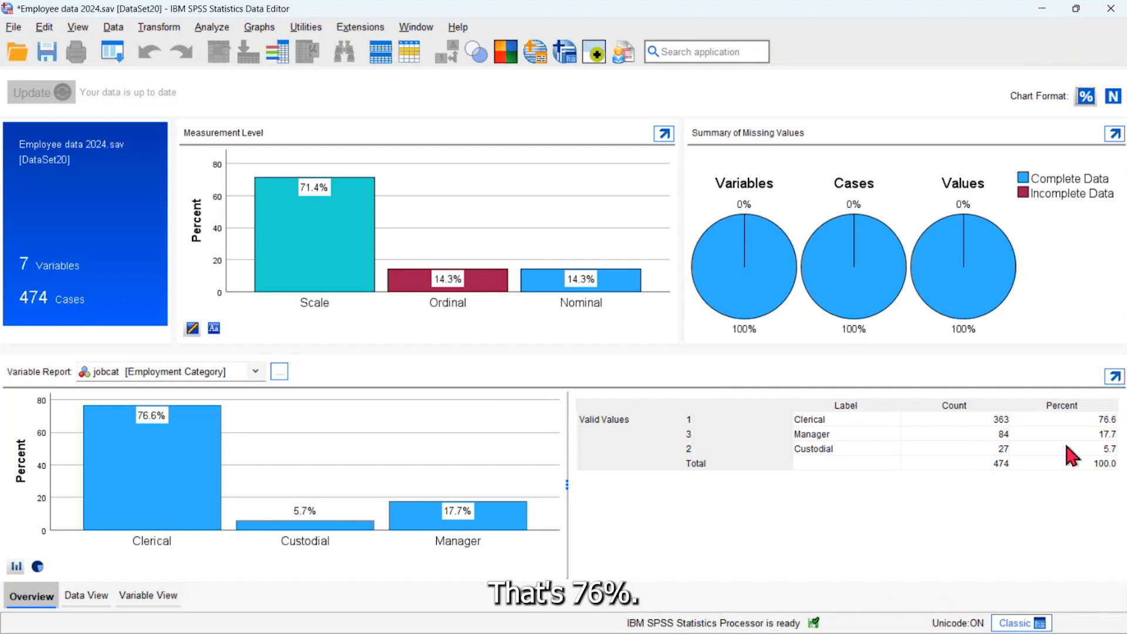
Examine the variable reports for current salary and beginning salary, including their histograms and descriptive statistics
click(257, 372)
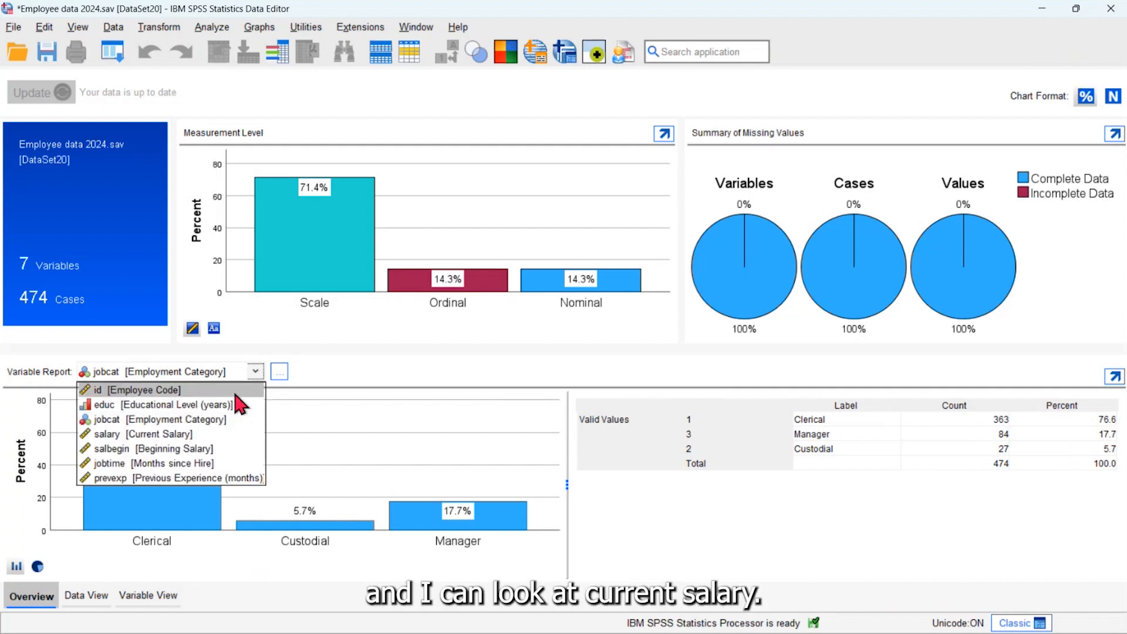
click(211, 434)
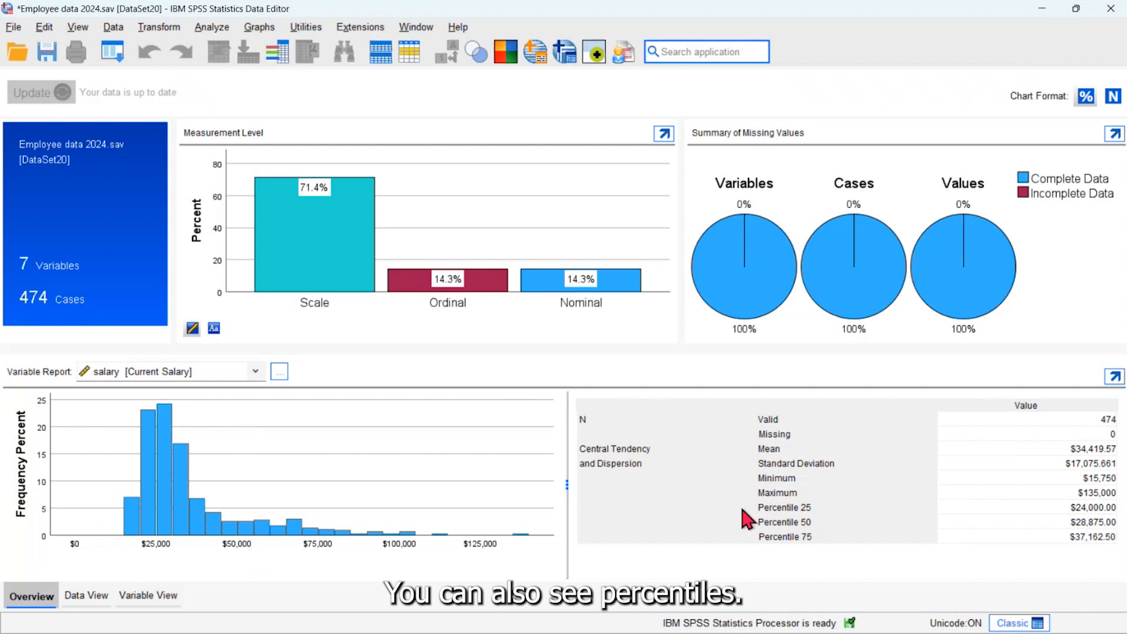
click(256, 371)
click(224, 449)
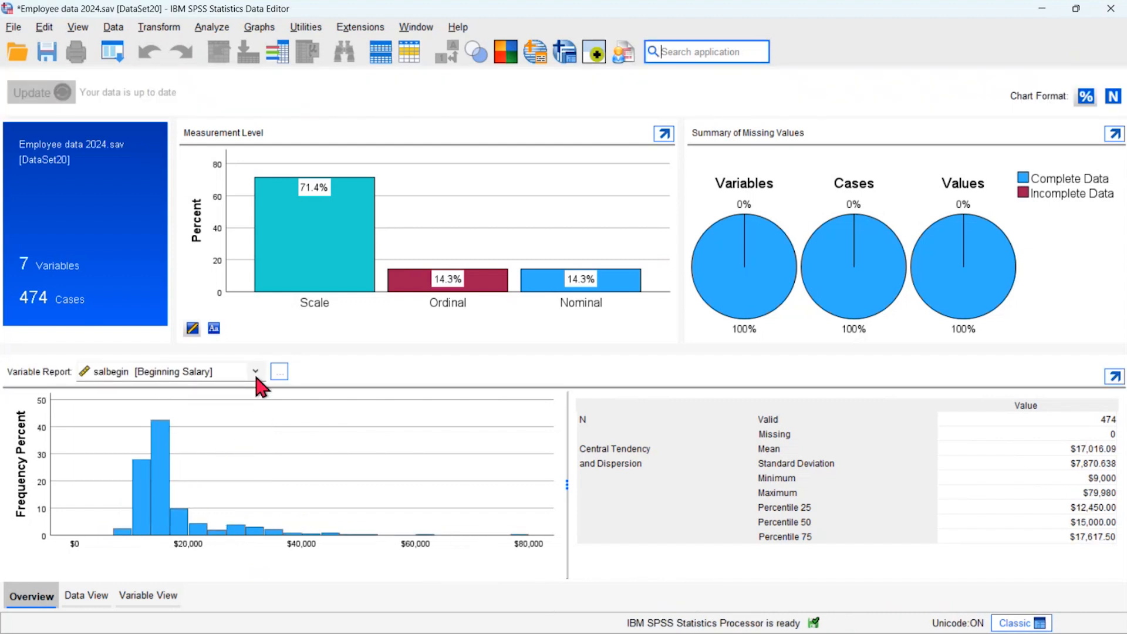
Run Frequencies for jobcat from its variable report, review the table, and close the output without saving it
click(255, 372)
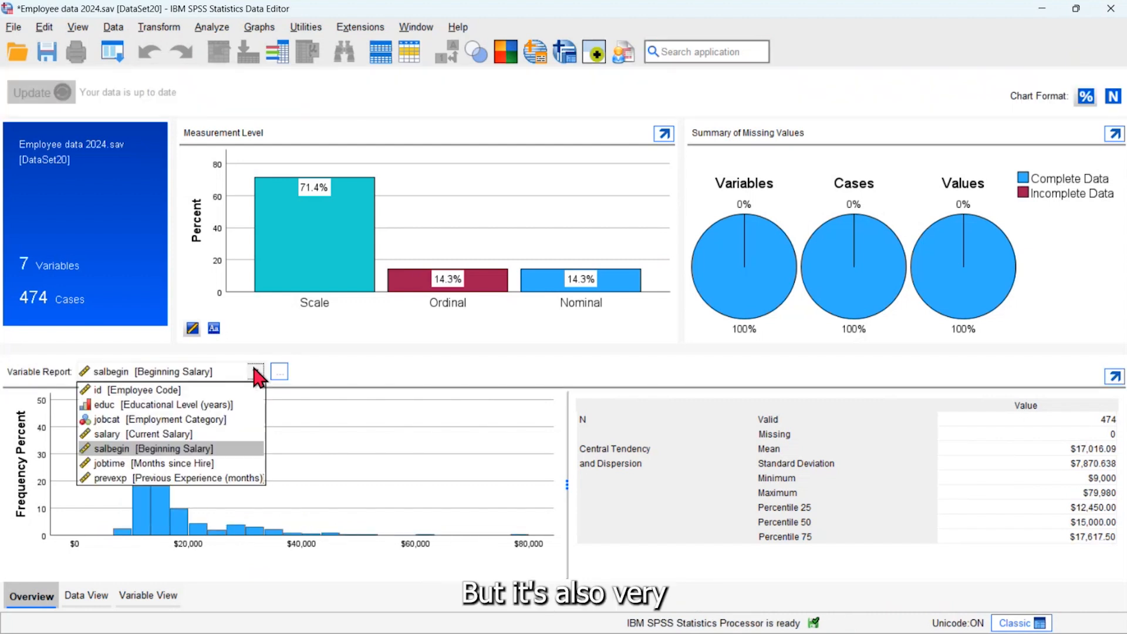
click(225, 419)
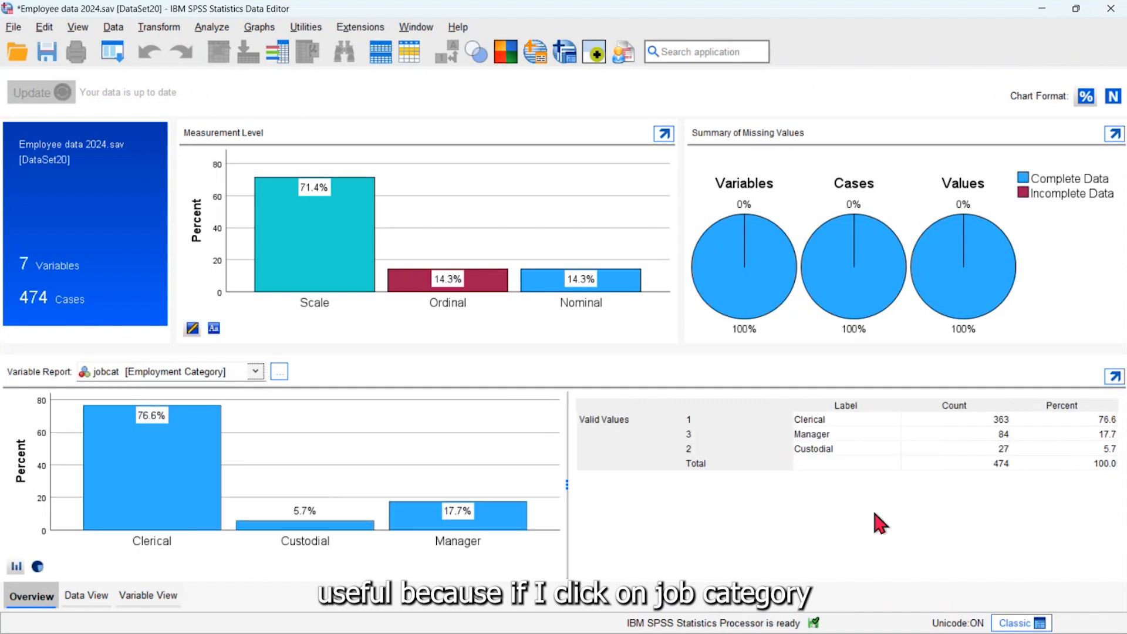
click(1114, 377)
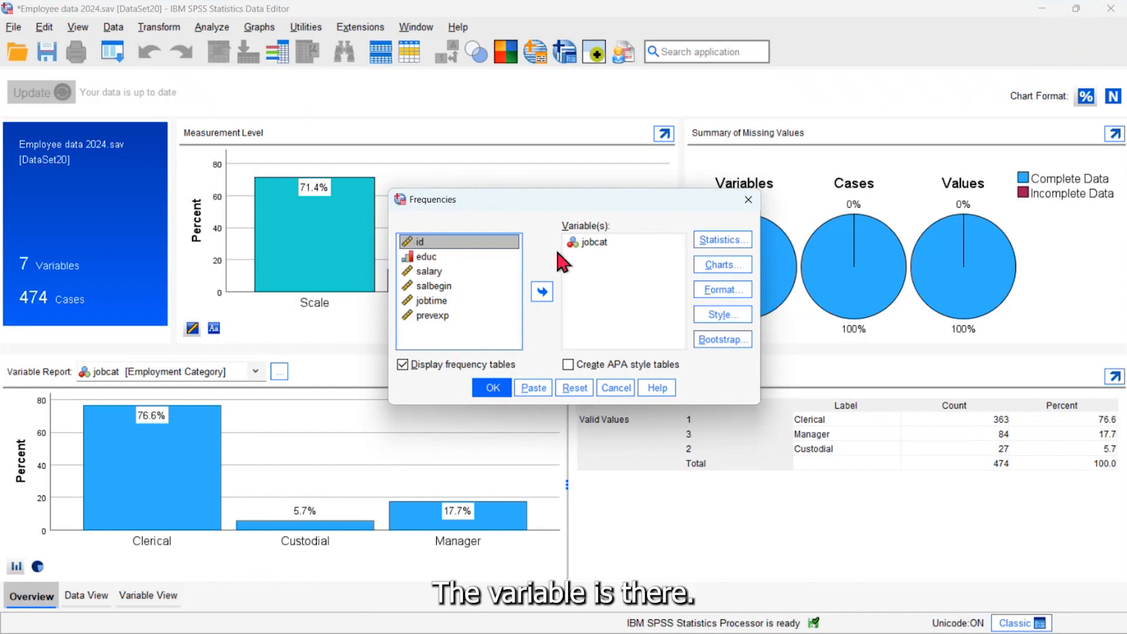
click(502, 390)
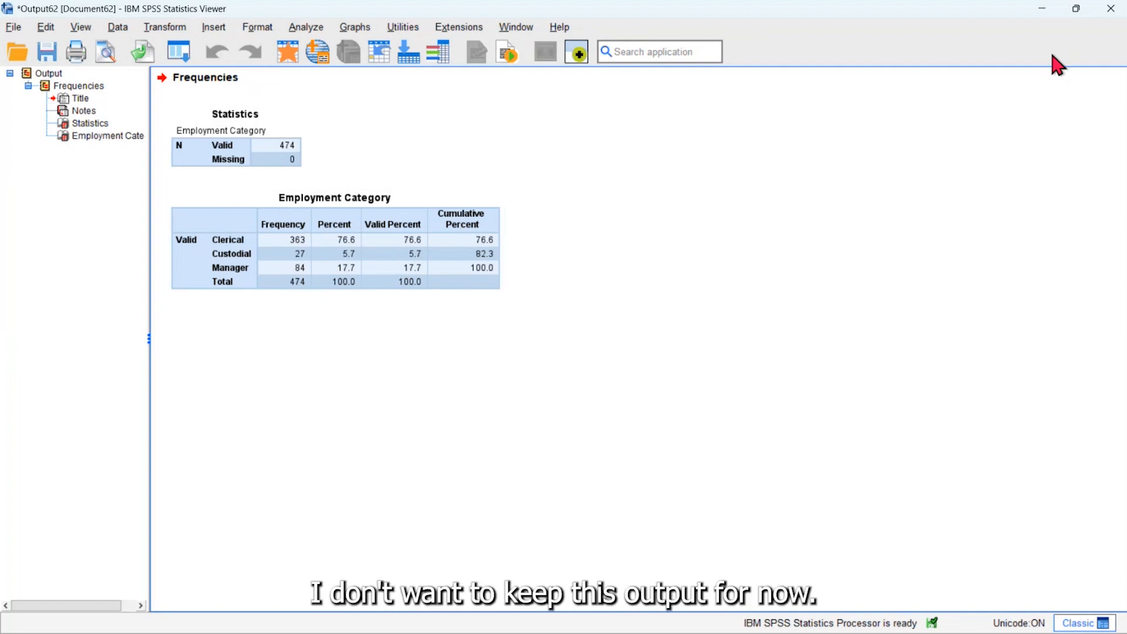
click(1110, 9)
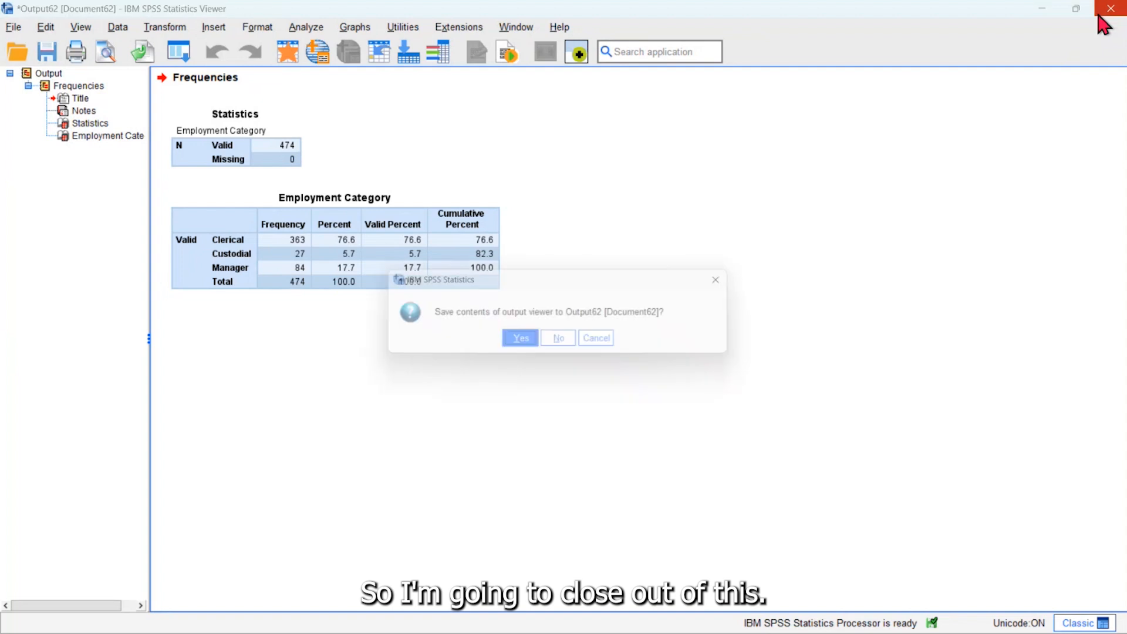
click(560, 343)
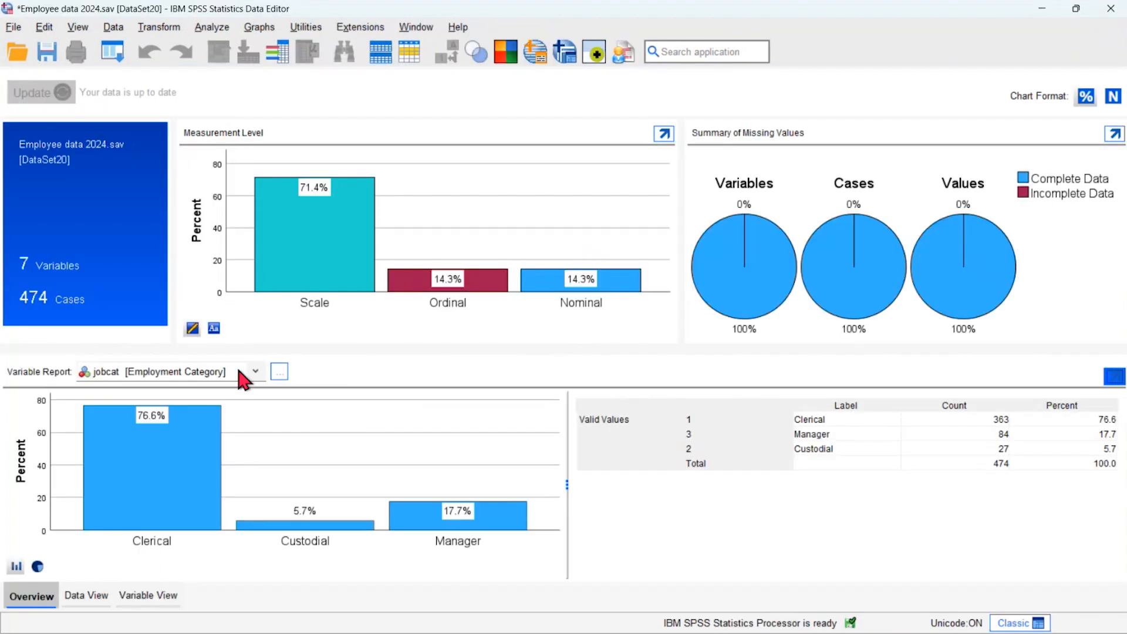
Show the variable report for educ, inspect the Frequencies procedure it leads to, and cancel without running it
click(254, 371)
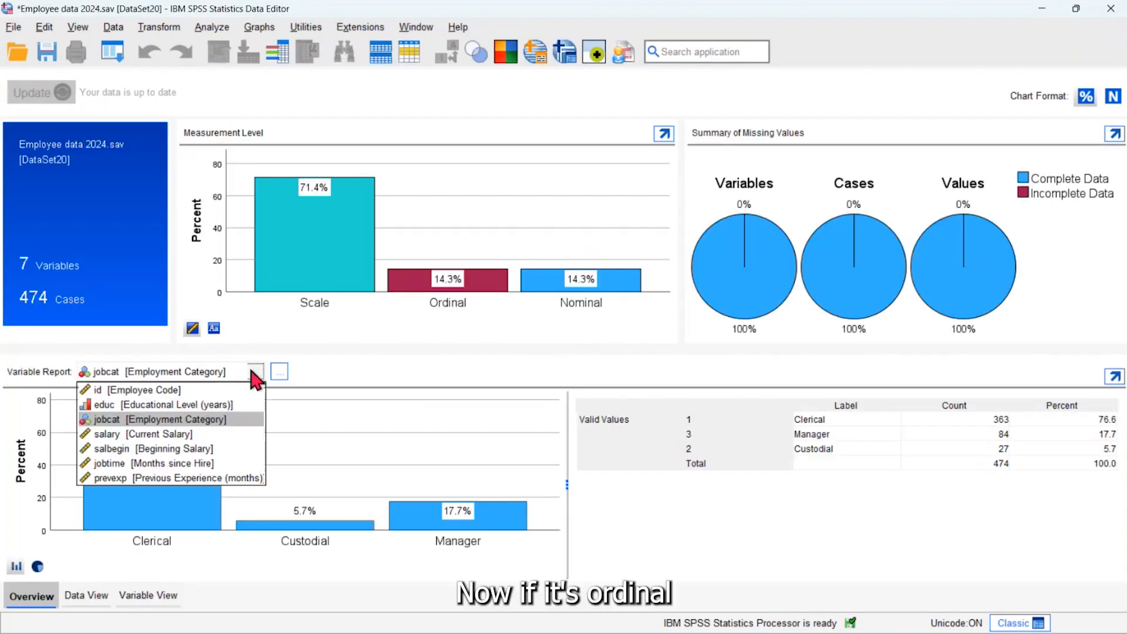
click(209, 407)
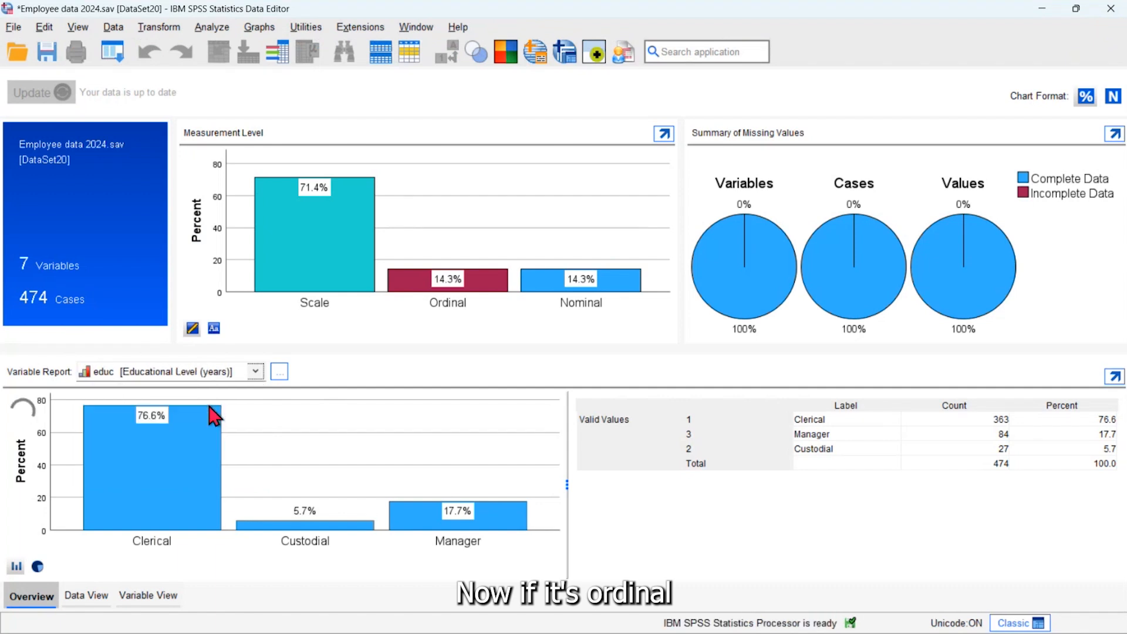
click(1114, 377)
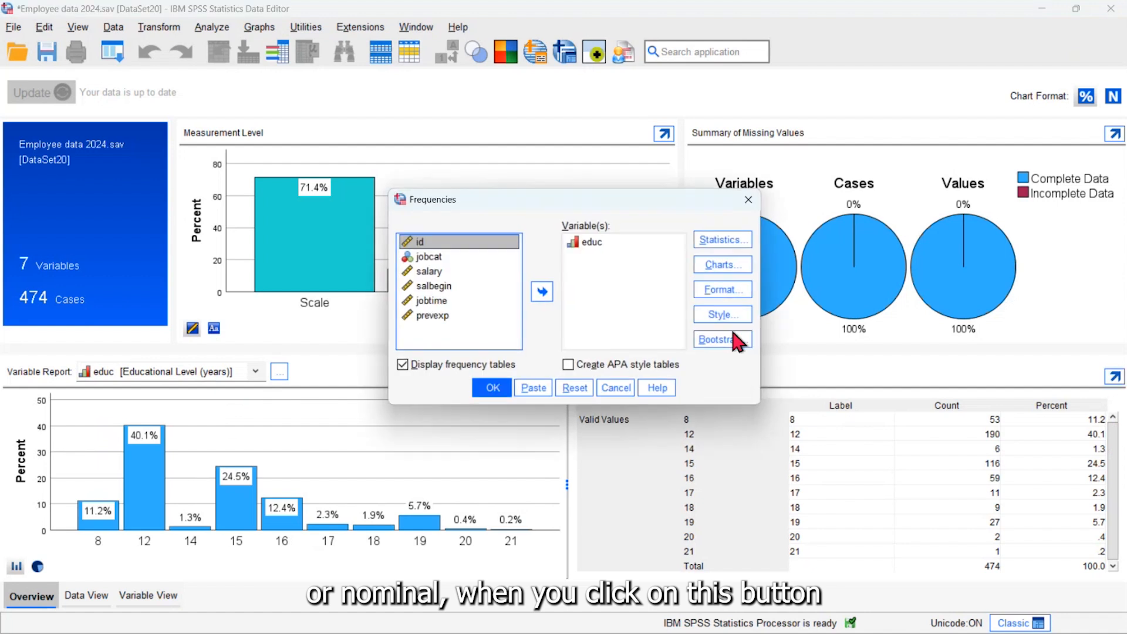
click(615, 388)
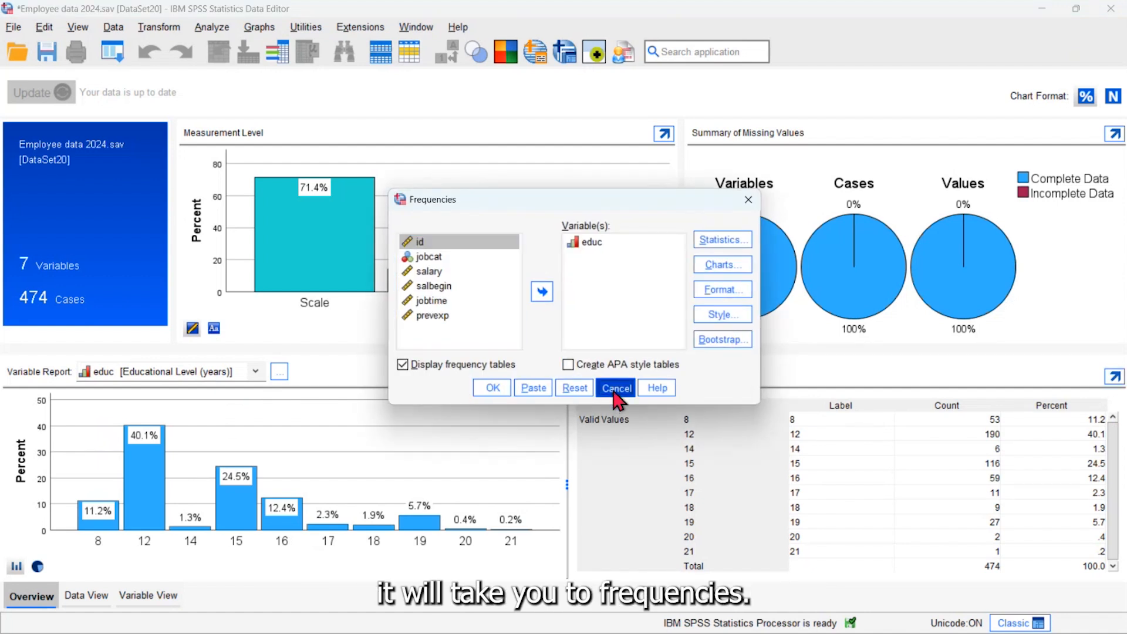
Show the variable report for salary, start the Explore procedure from it, and request outliers in addition to descriptives
click(251, 372)
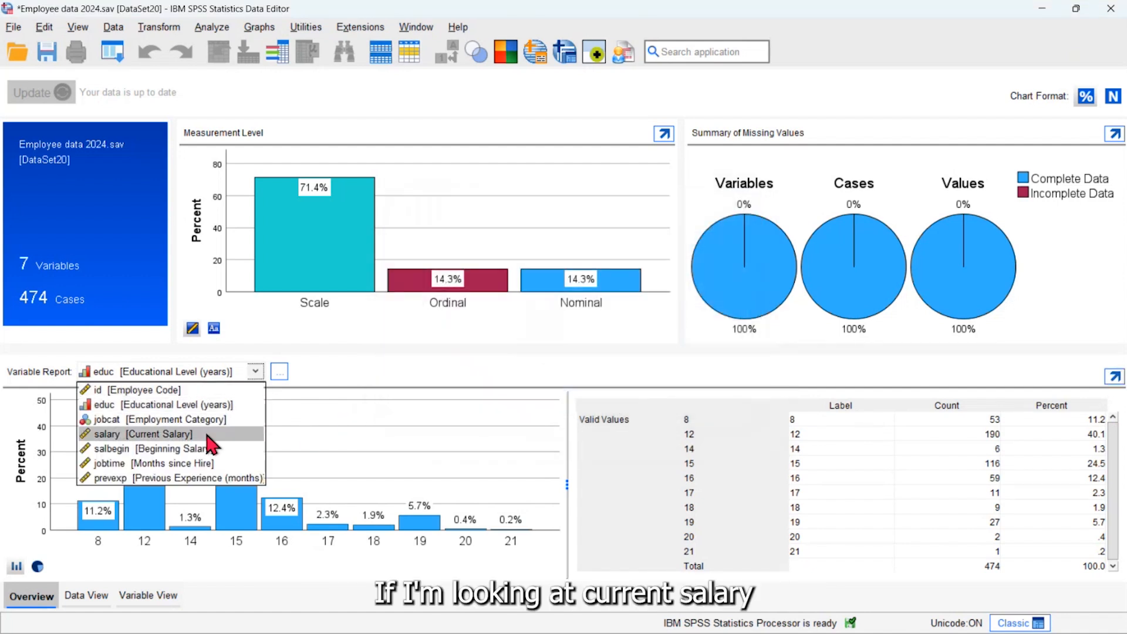
click(176, 434)
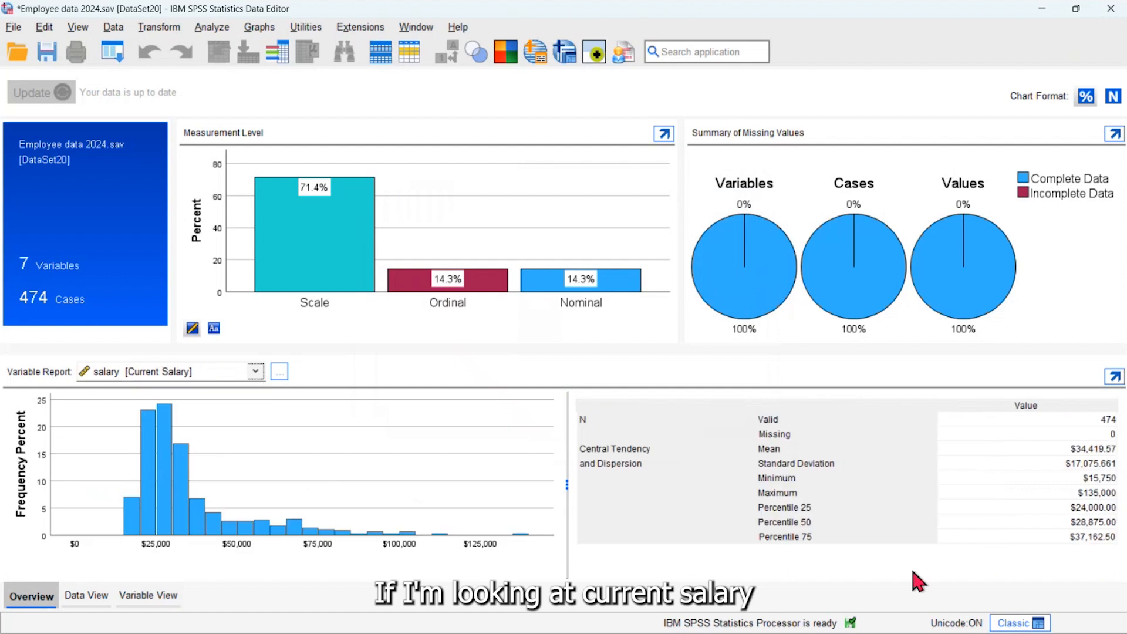
click(1114, 379)
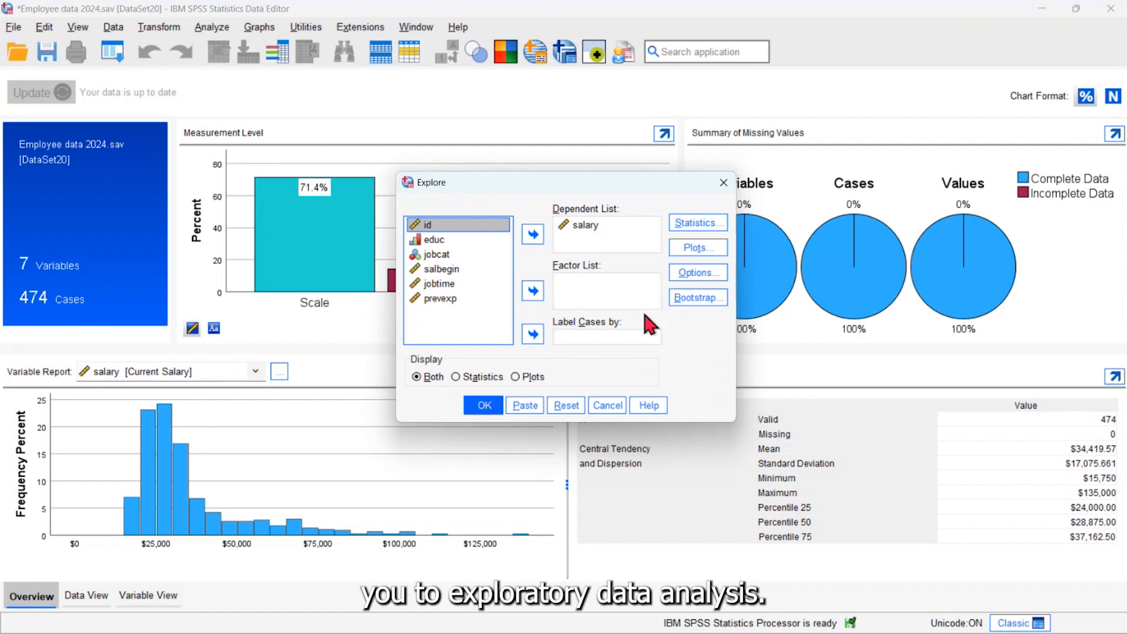
click(683, 226)
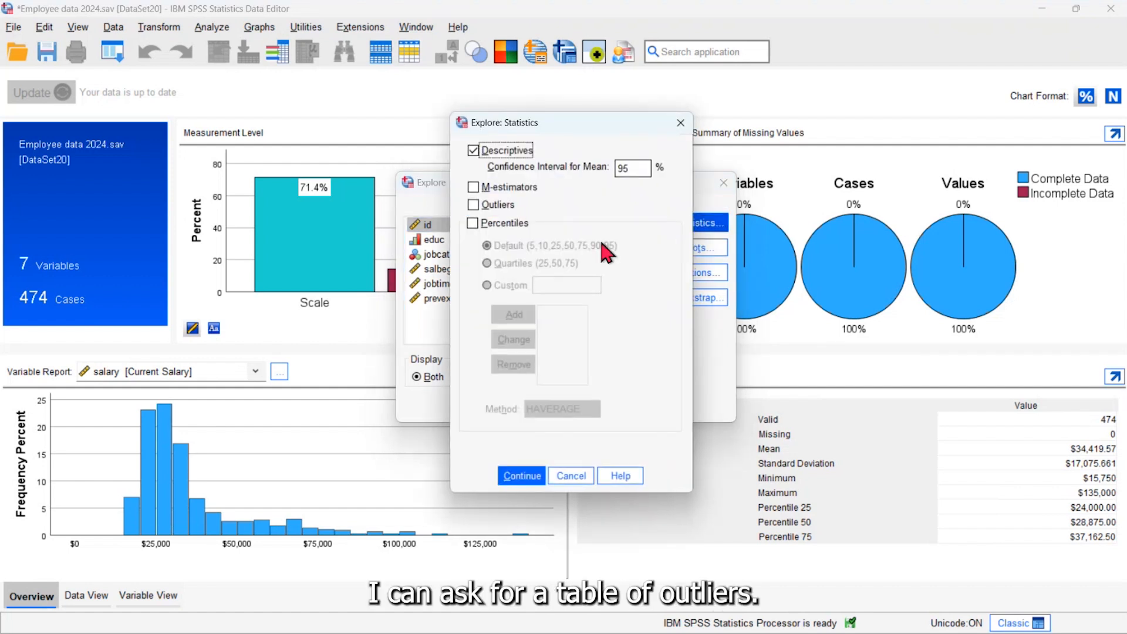
click(473, 204)
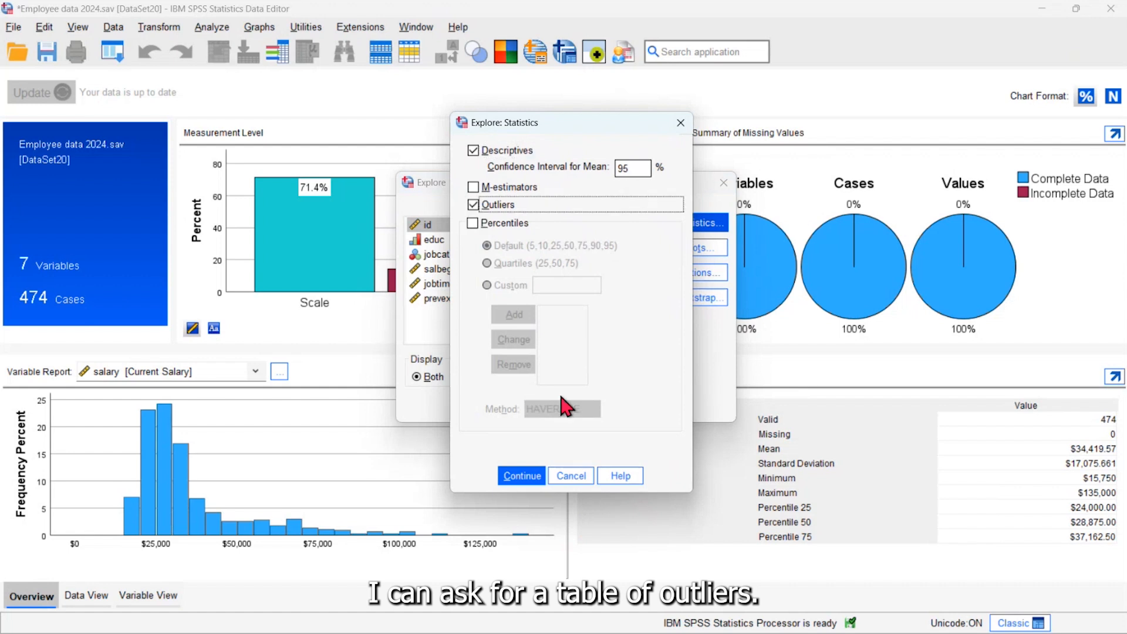
click(521, 475)
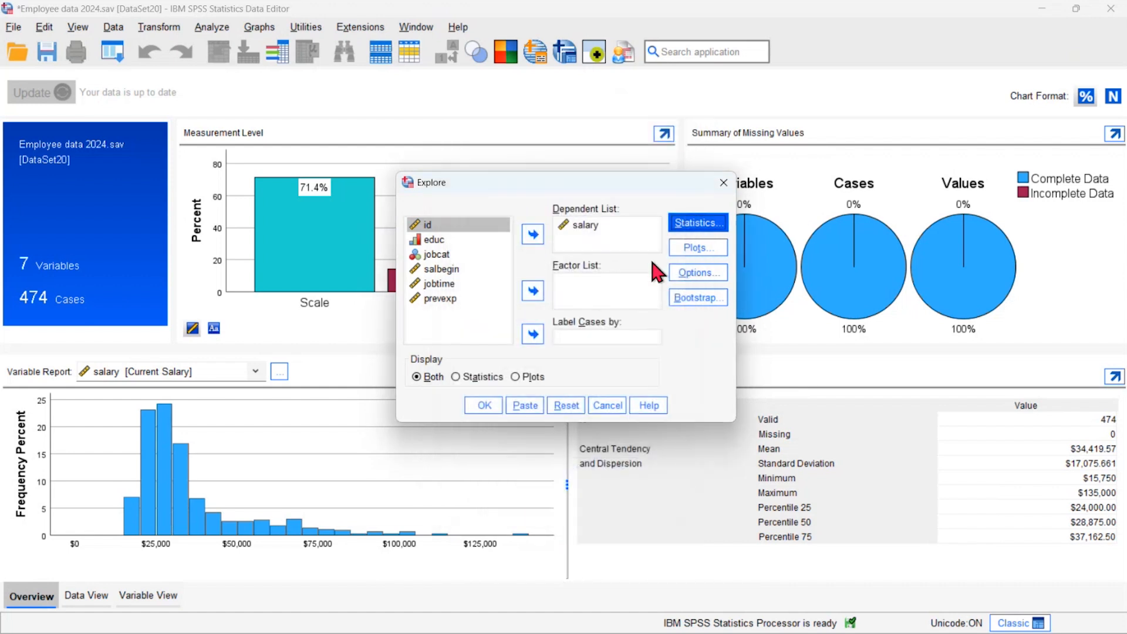
Request a histogram instead of the stem-and-leaf plot plus normality plots with tests, and run Explore on salary
click(694, 248)
click(602, 234)
click(603, 216)
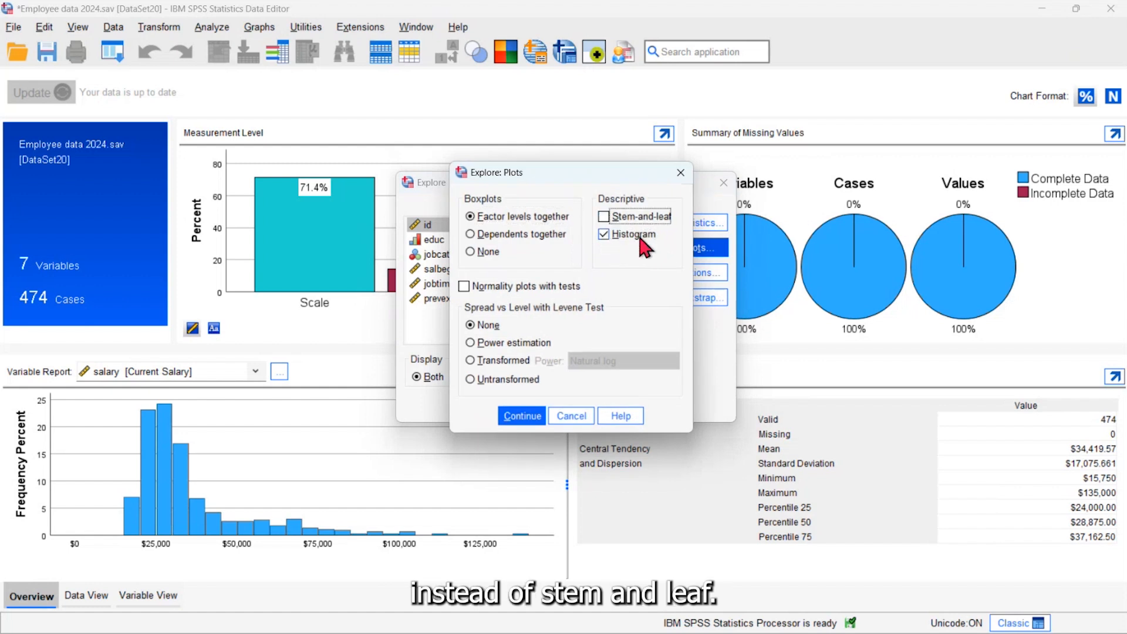
click(464, 286)
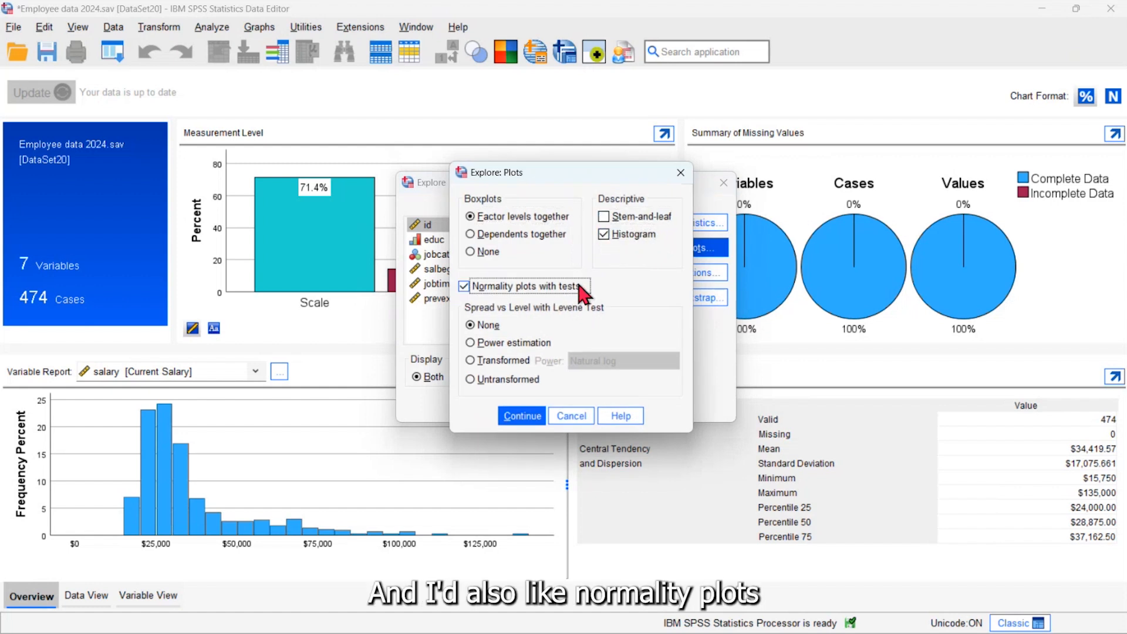
click(524, 415)
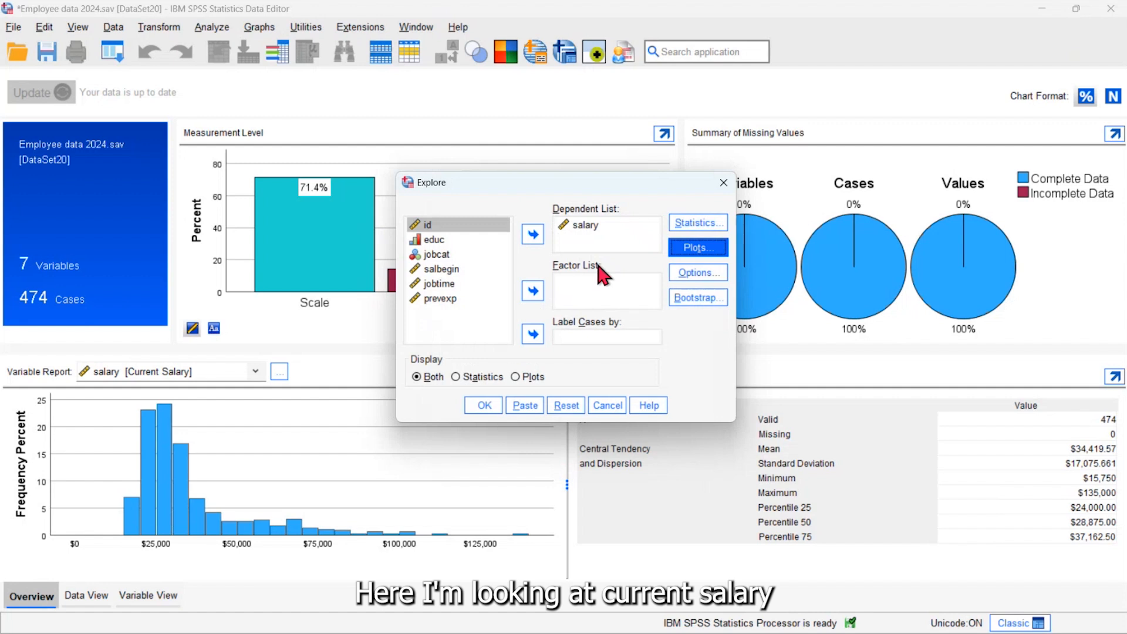
click(483, 405)
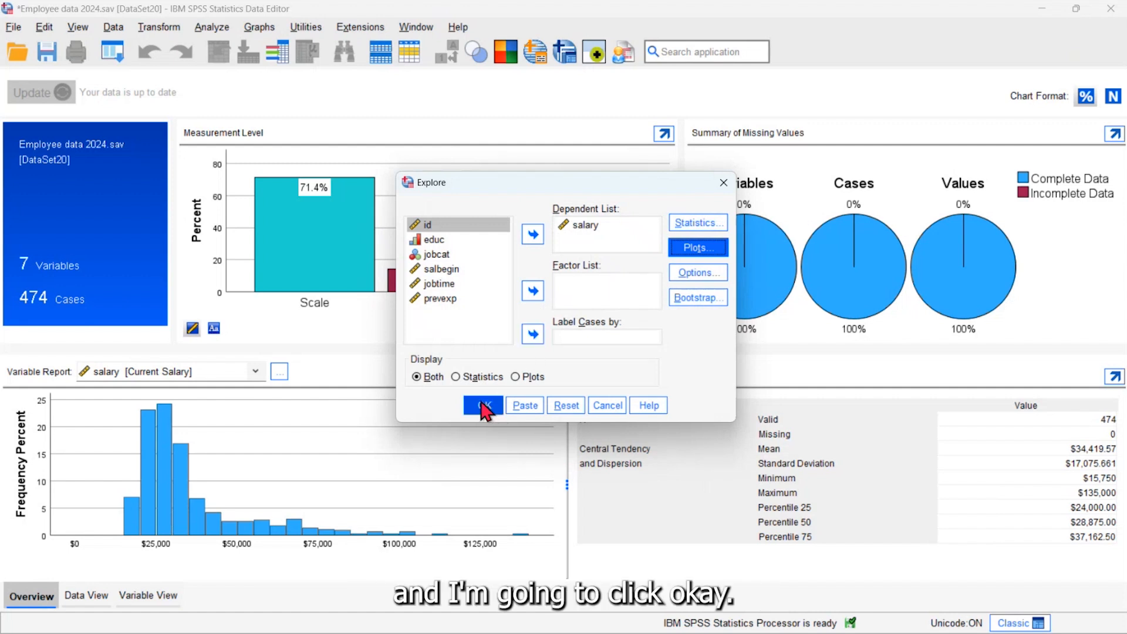
click(481, 404)
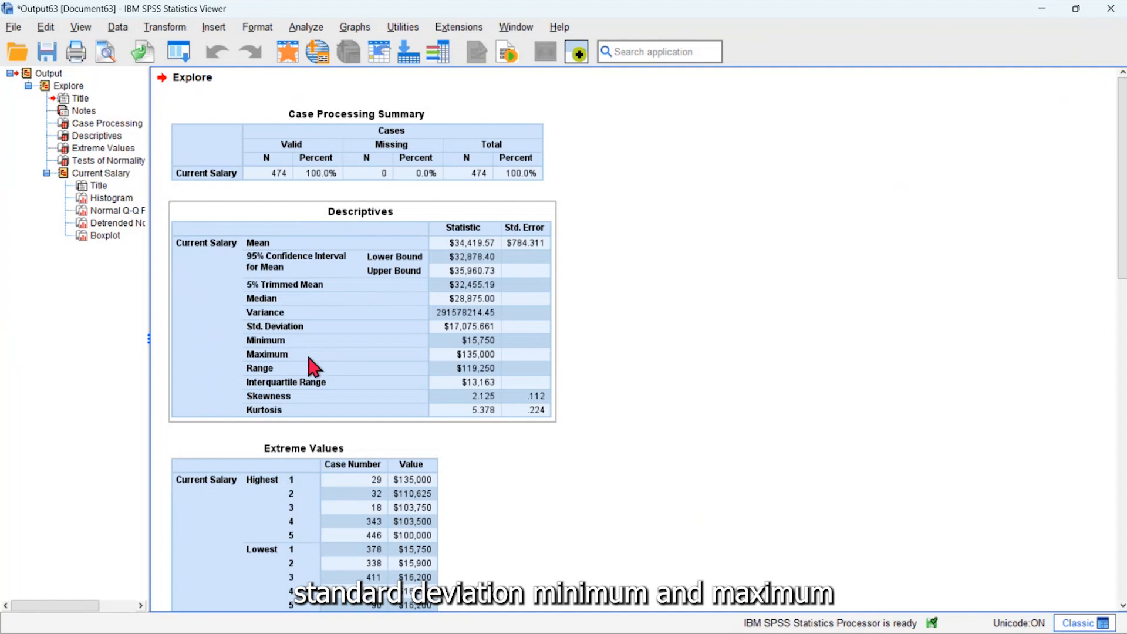
Examine the Explore output for current salary from the descriptives through to the boxplot, and close it without saving
scroll(382, 349, down, 2)
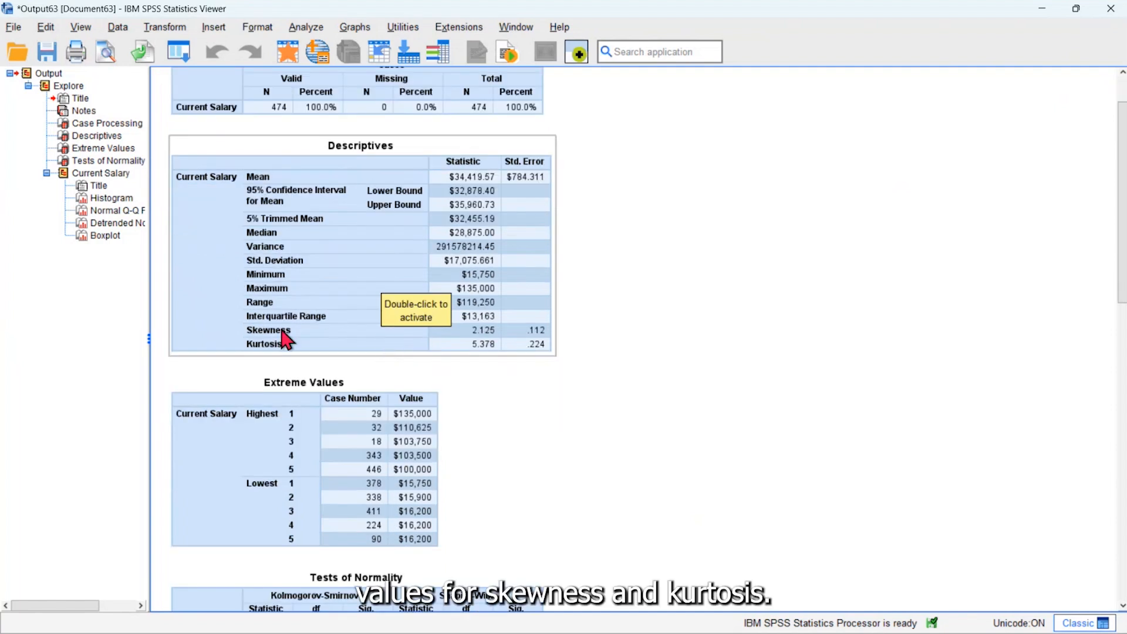
scroll(840, 430, down, 6)
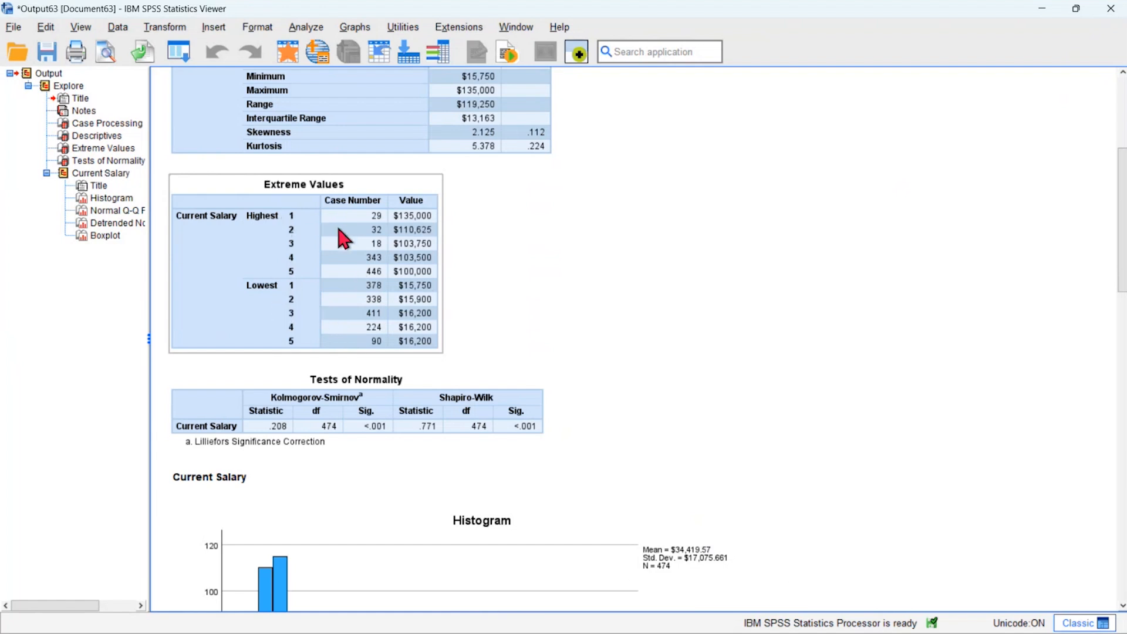
scroll(733, 346, down, 3)
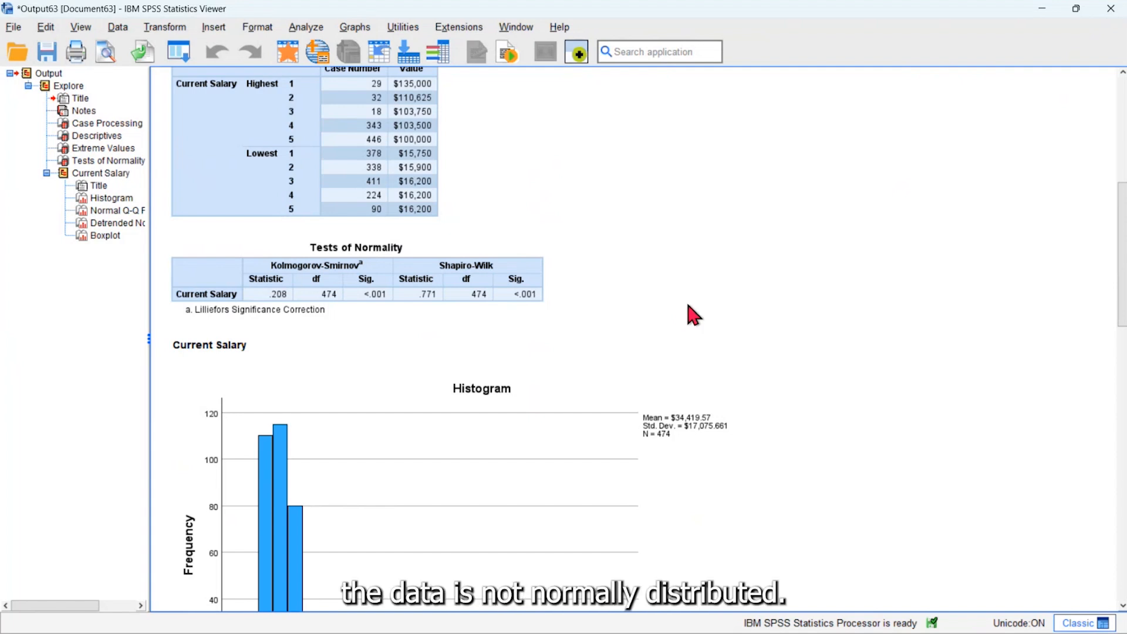
scroll(688, 304, down, 3)
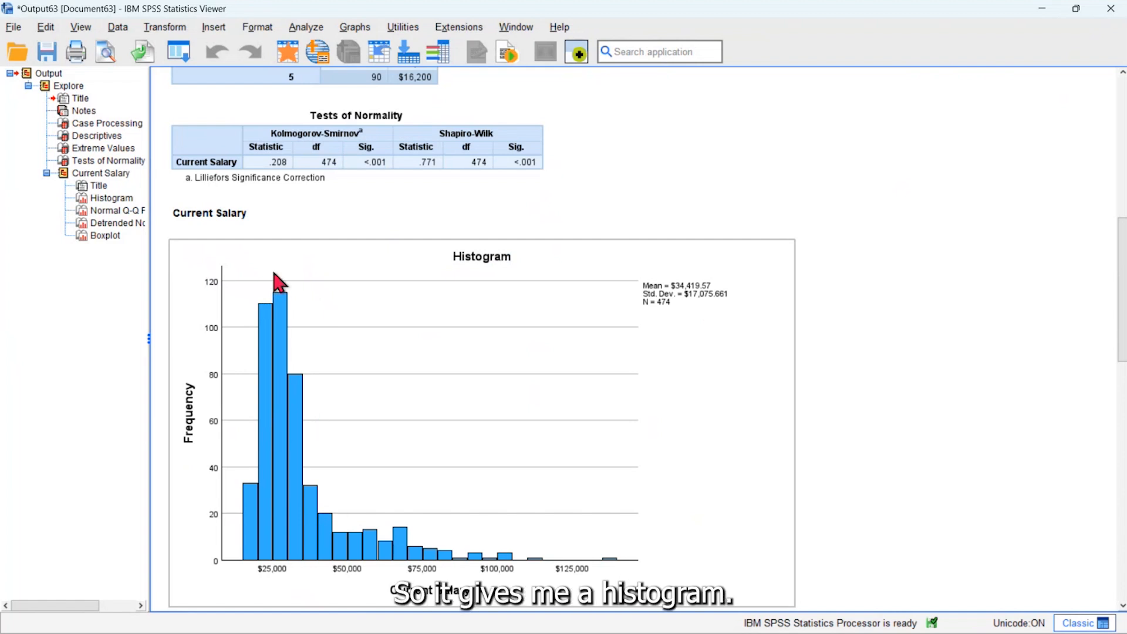
scroll(961, 508, down, 1)
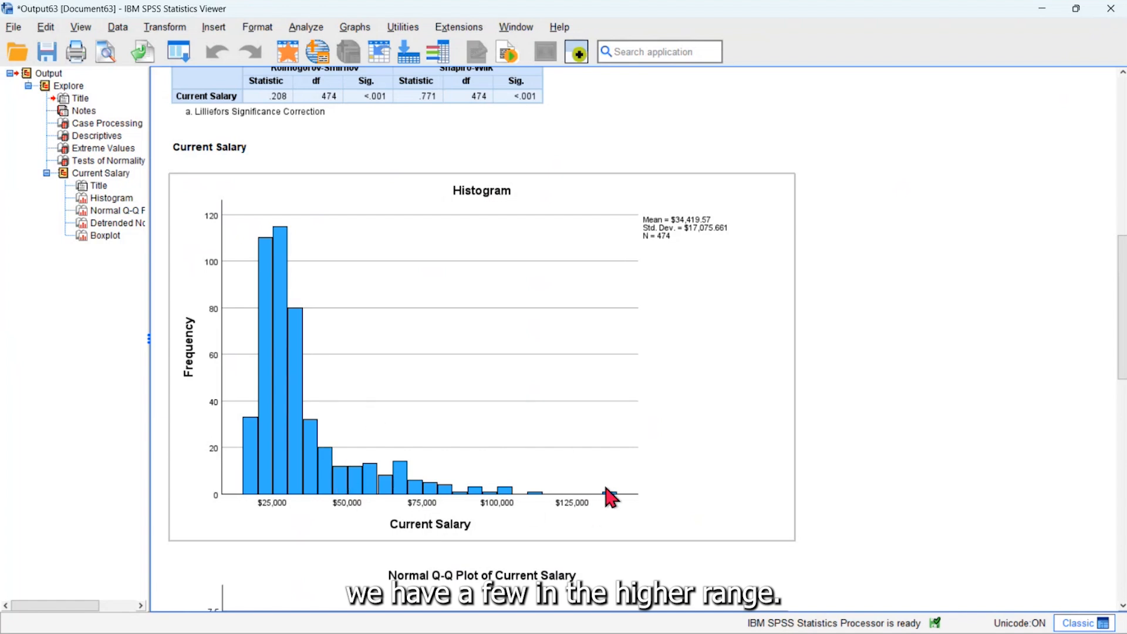
scroll(663, 471, down, 3)
scroll(669, 470, down, 13)
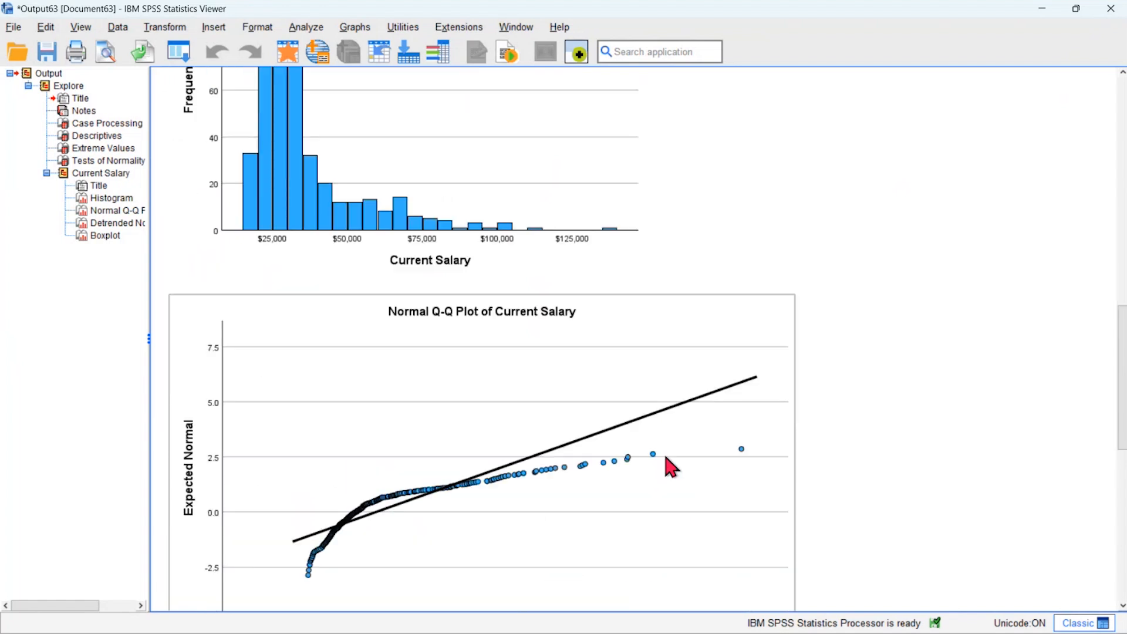
scroll(669, 467, down, 9)
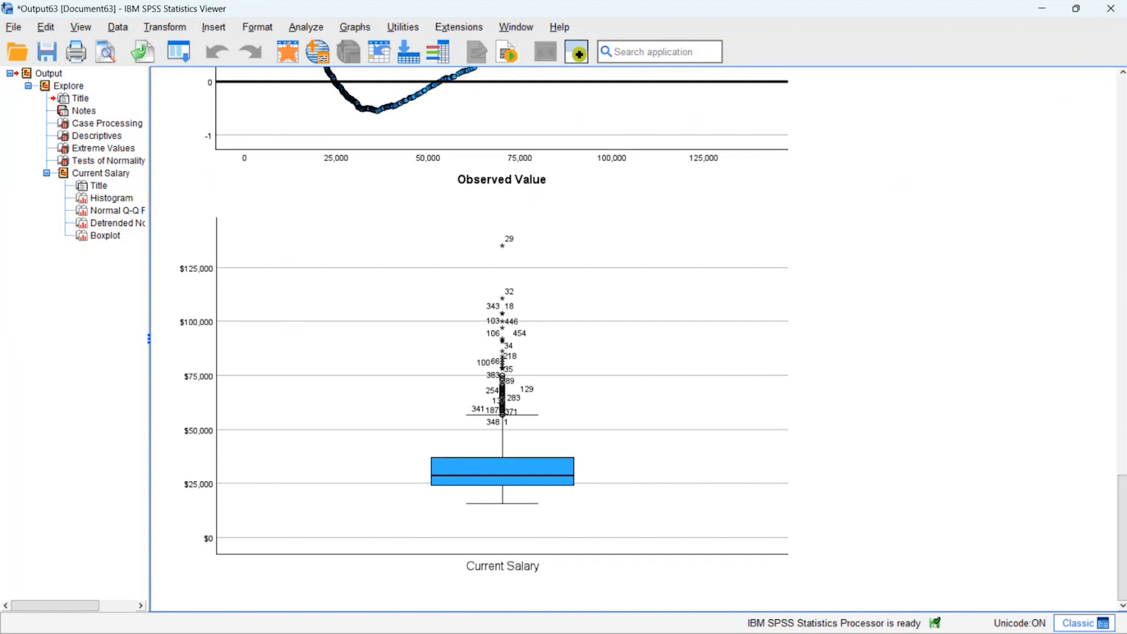
click(1115, 9)
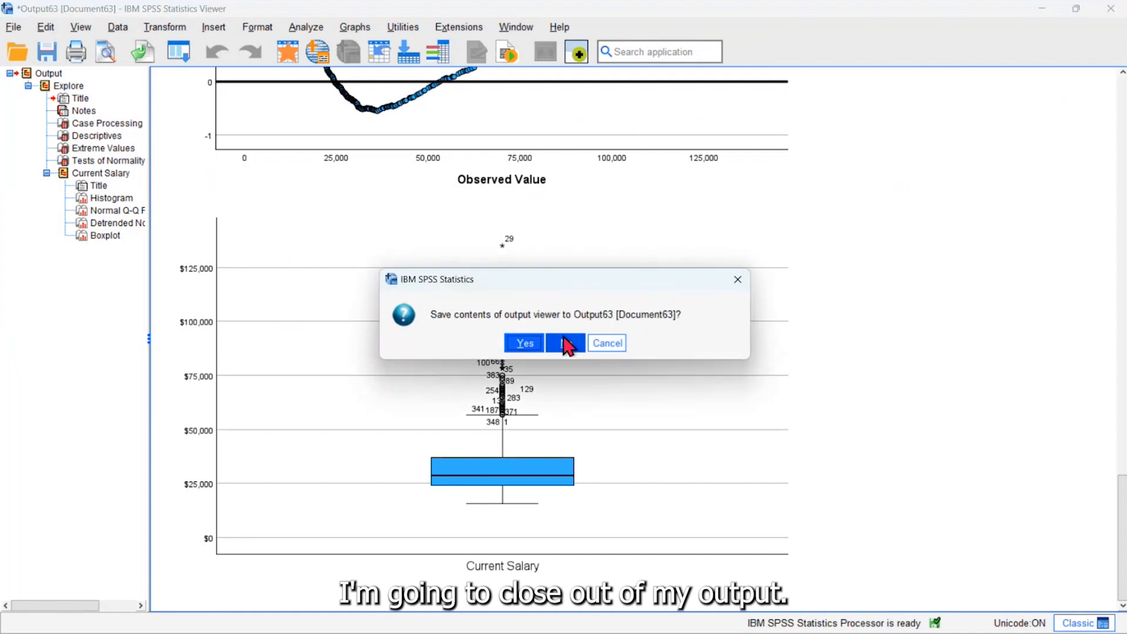
click(564, 344)
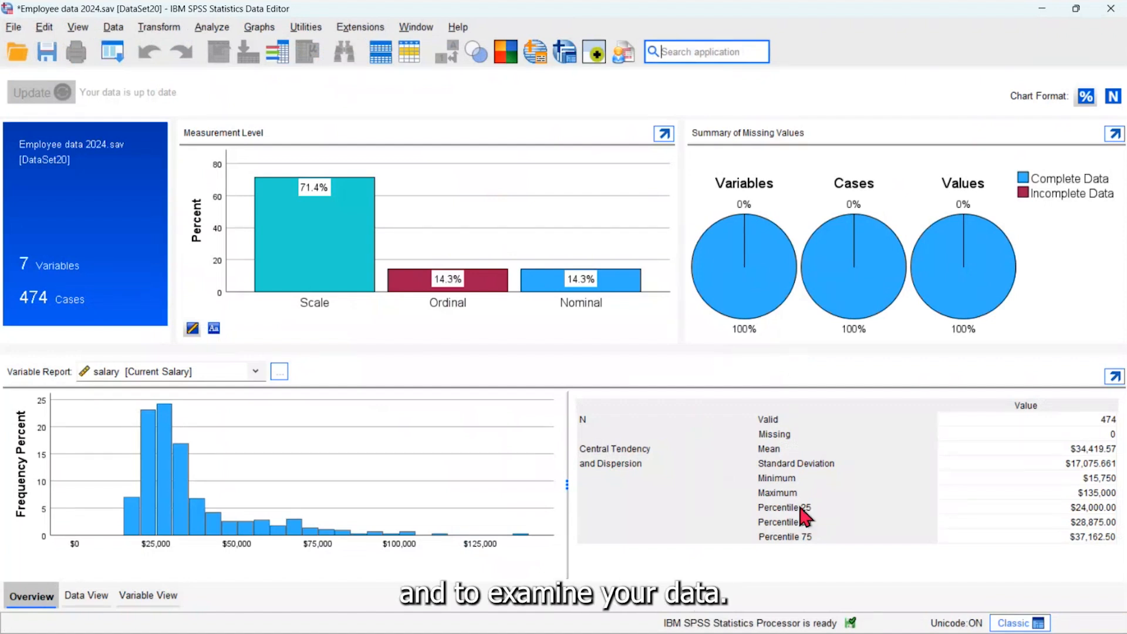
Show the variable report for salbegin, inspect the Explore procedure it leads to, and cancel without running it
click(226, 375)
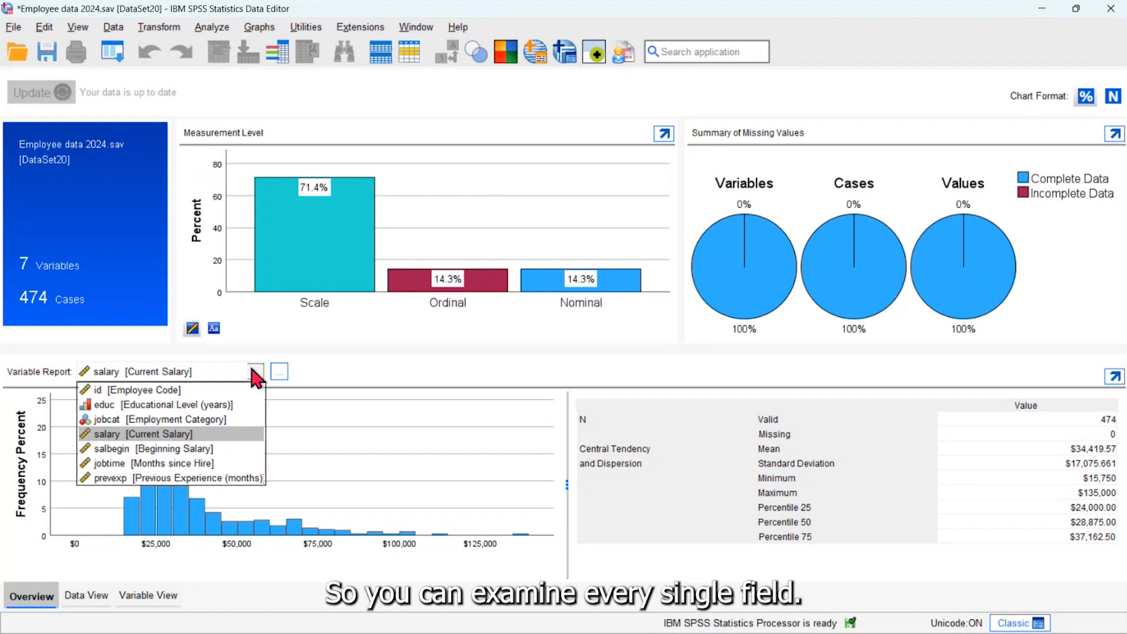
click(200, 450)
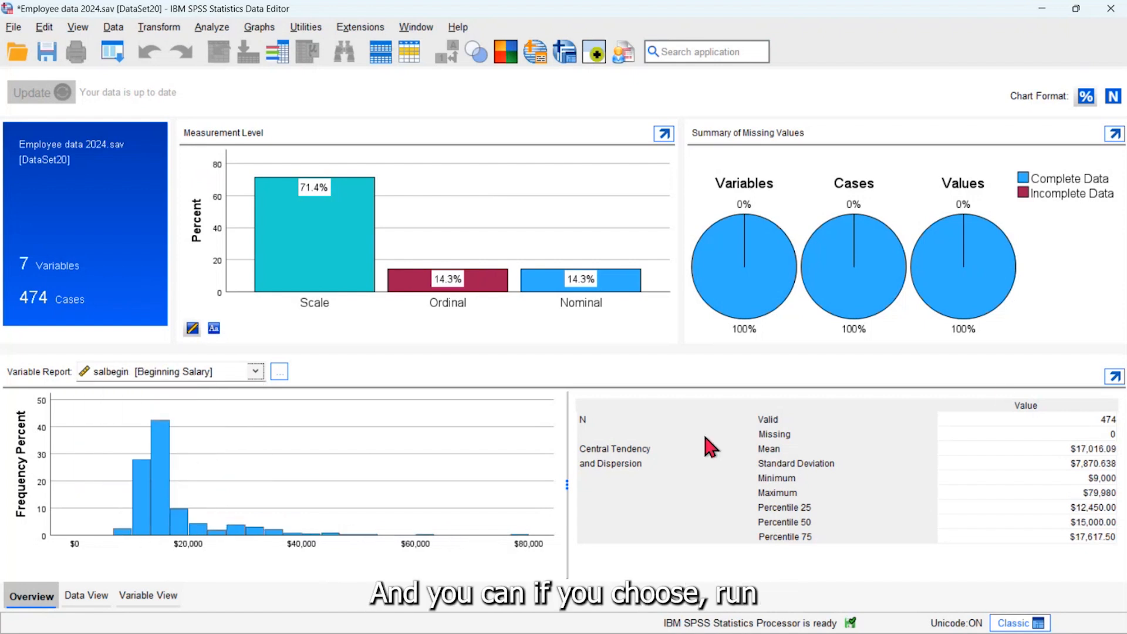
click(1114, 378)
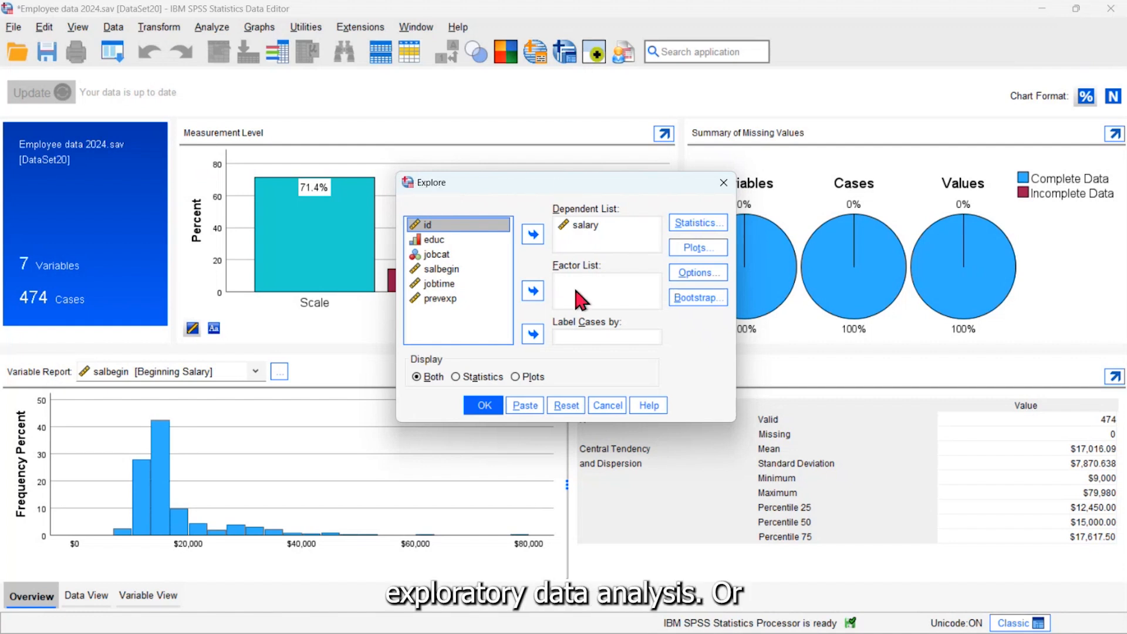
click(607, 404)
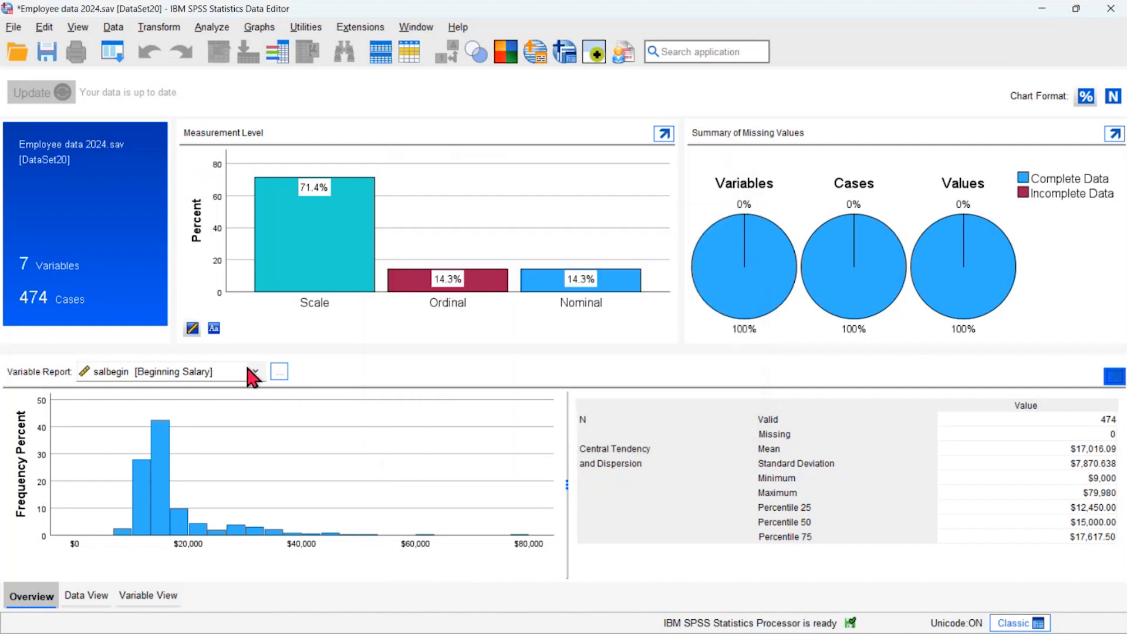
Switch the variable report to jobcat and open the analysis procedure linked to that report
click(248, 371)
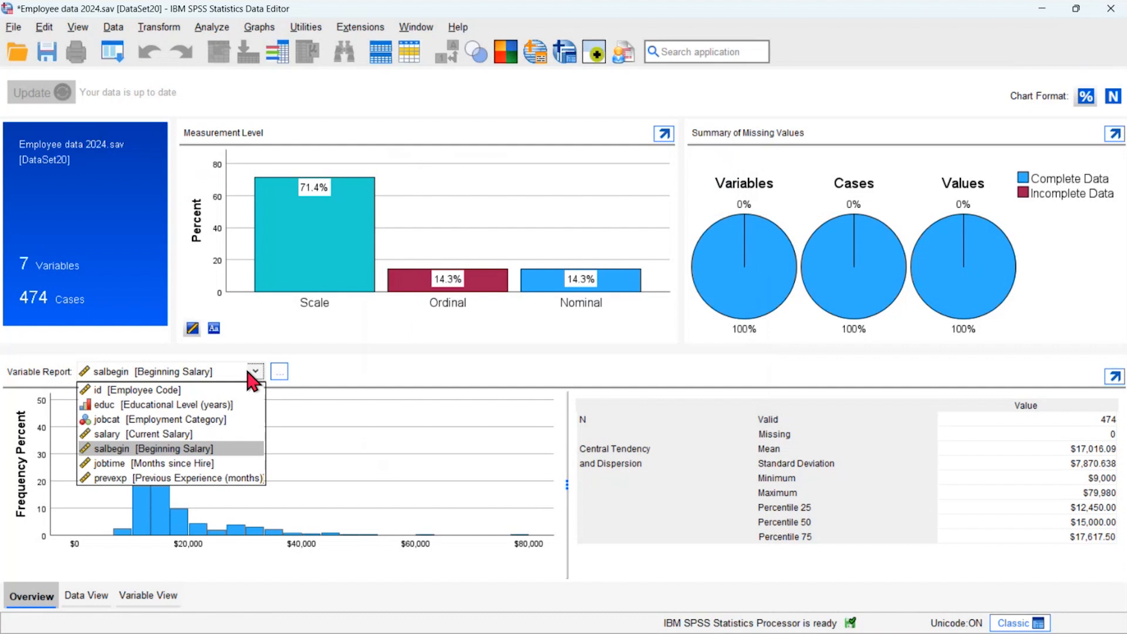
click(194, 419)
click(1113, 376)
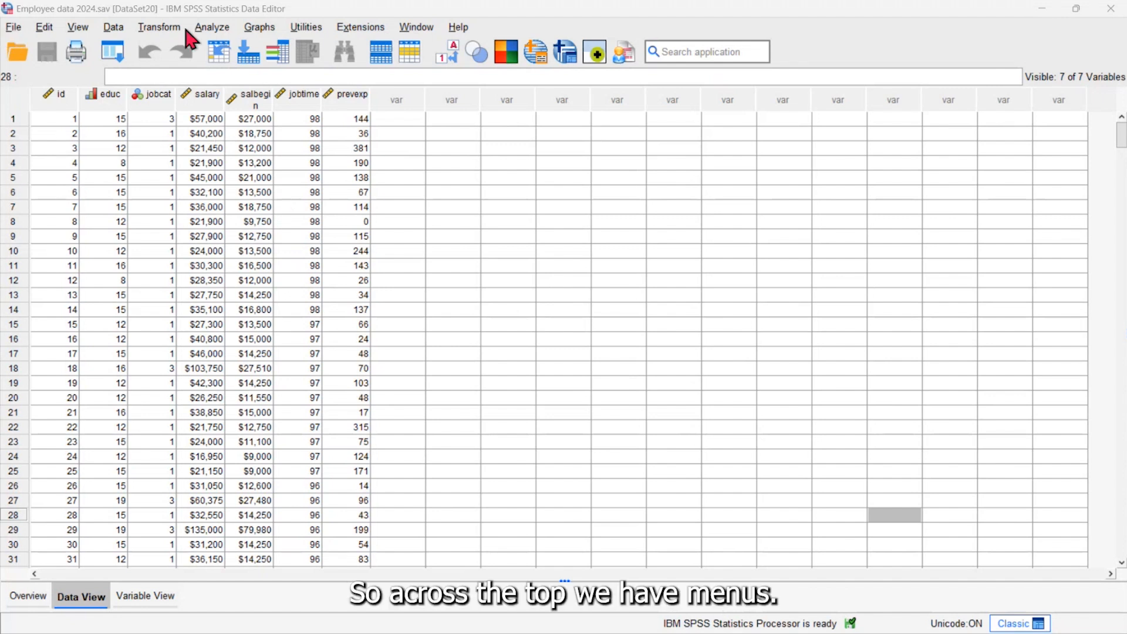
Create a new blank data file and minimize its window to return to the Employee data 2024 file
click(14, 31)
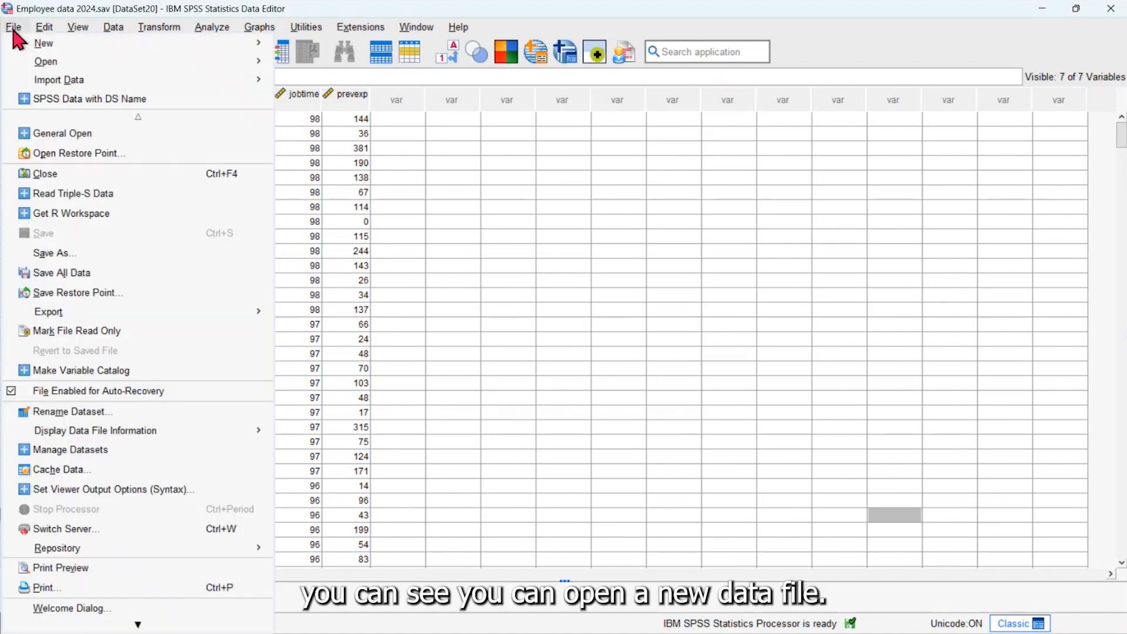
mouse_move(26, 42)
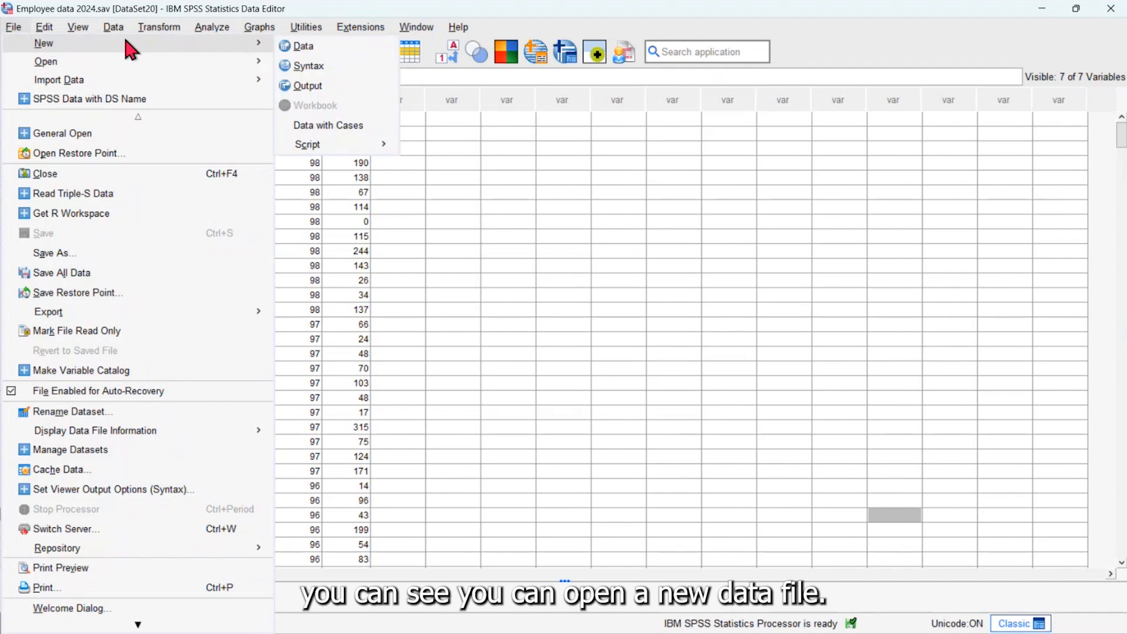
click(299, 46)
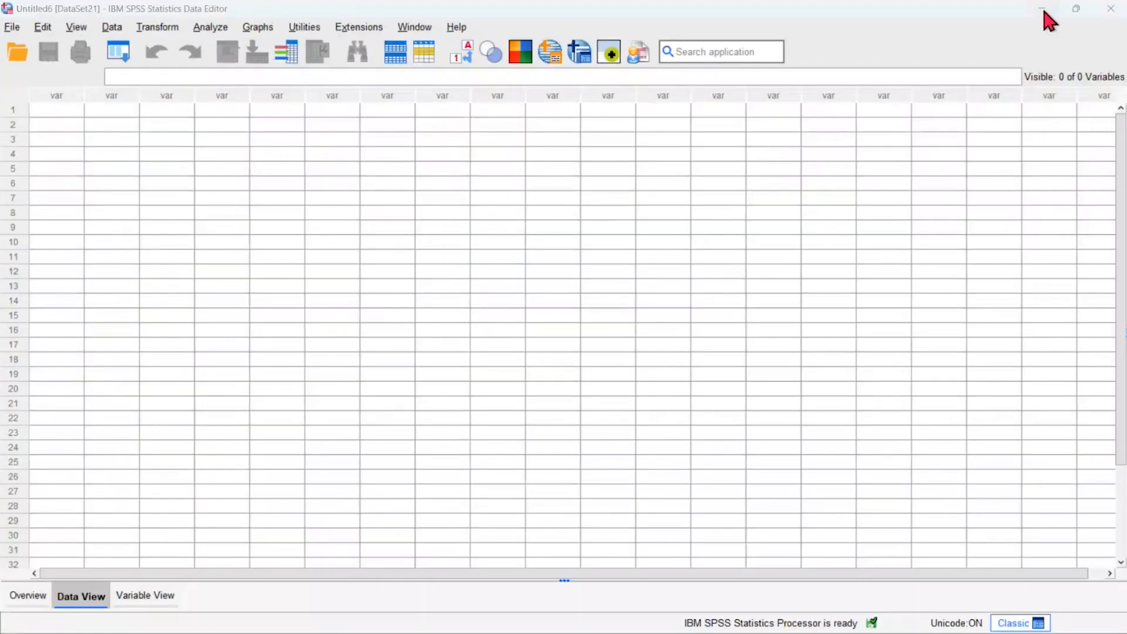
click(1042, 9)
Create a new blank syntax file and minimize the Syntax Editor window
click(11, 27)
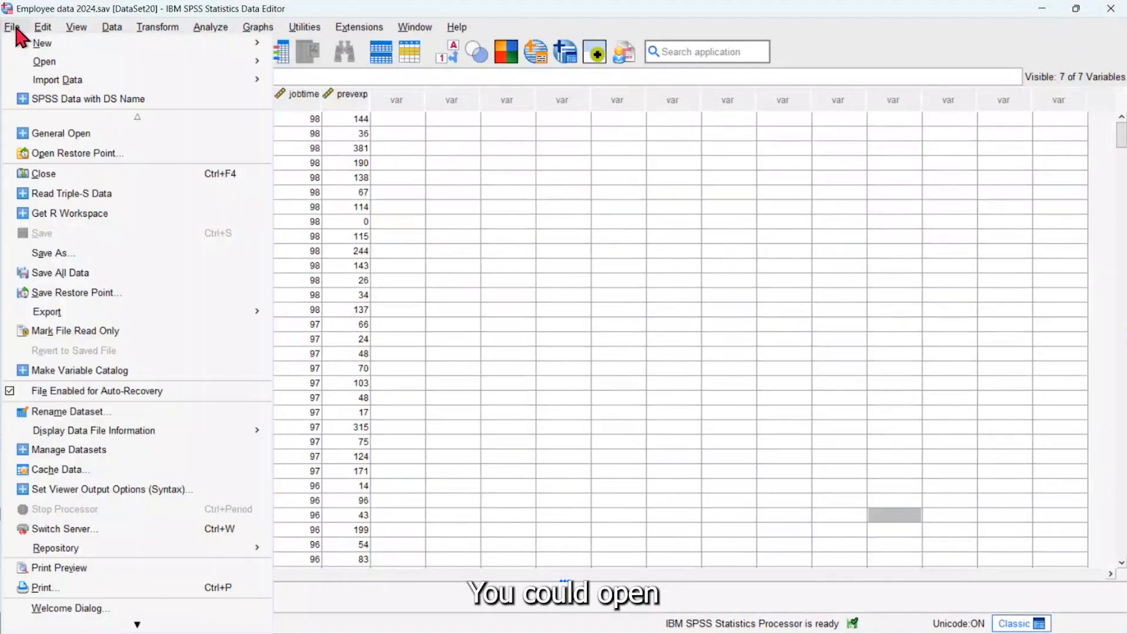
mouse_move(36, 52)
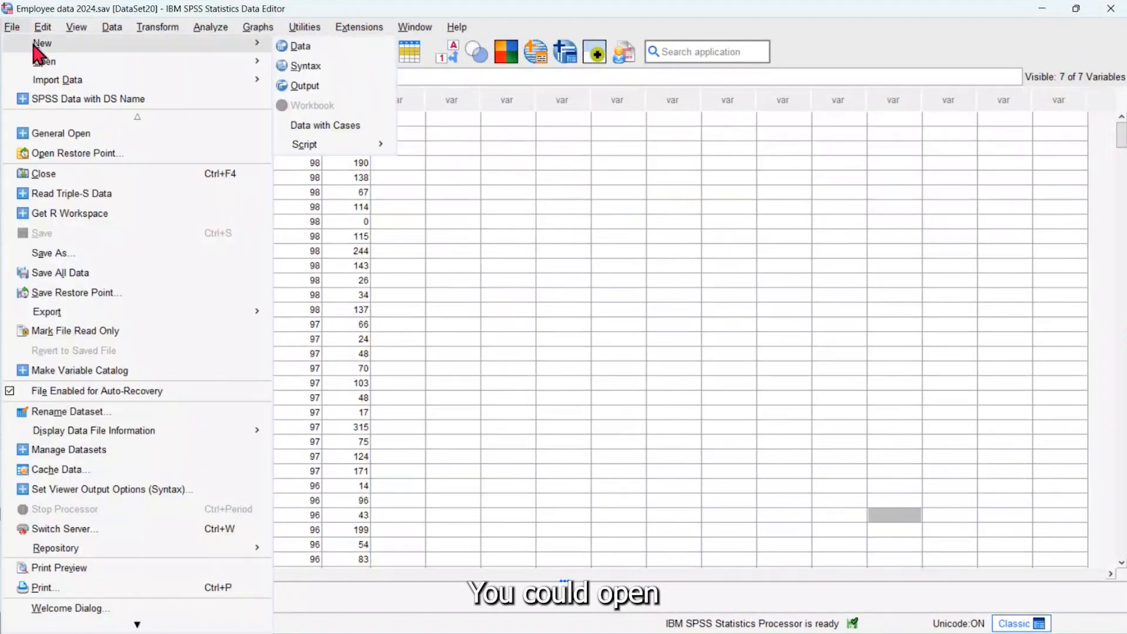
click(305, 68)
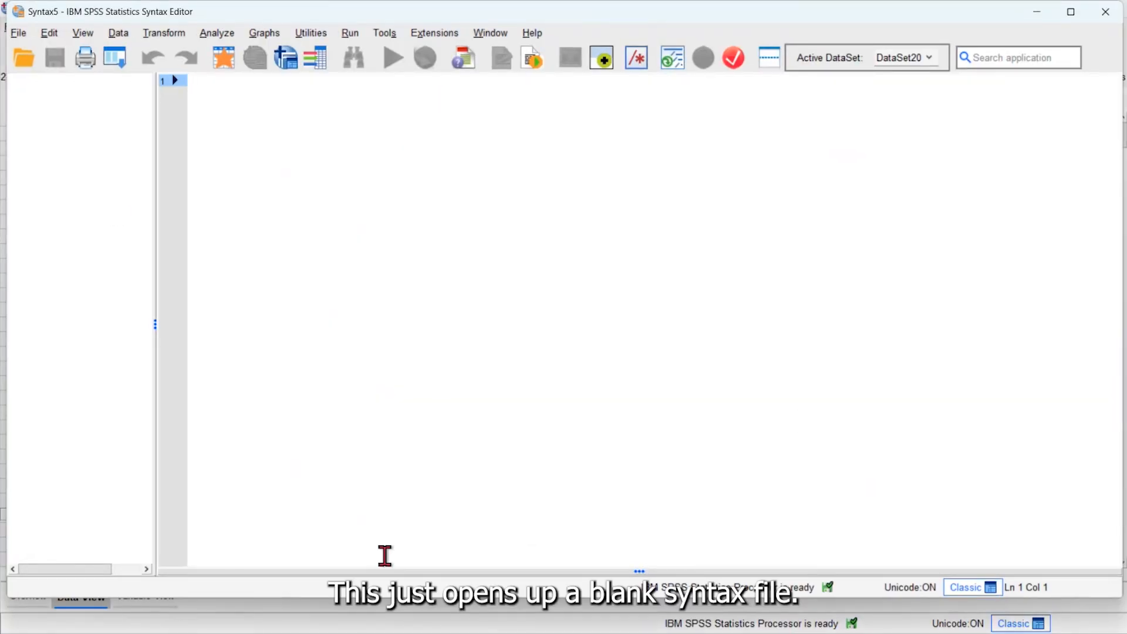
click(1035, 12)
click(12, 27)
mouse_move(21, 41)
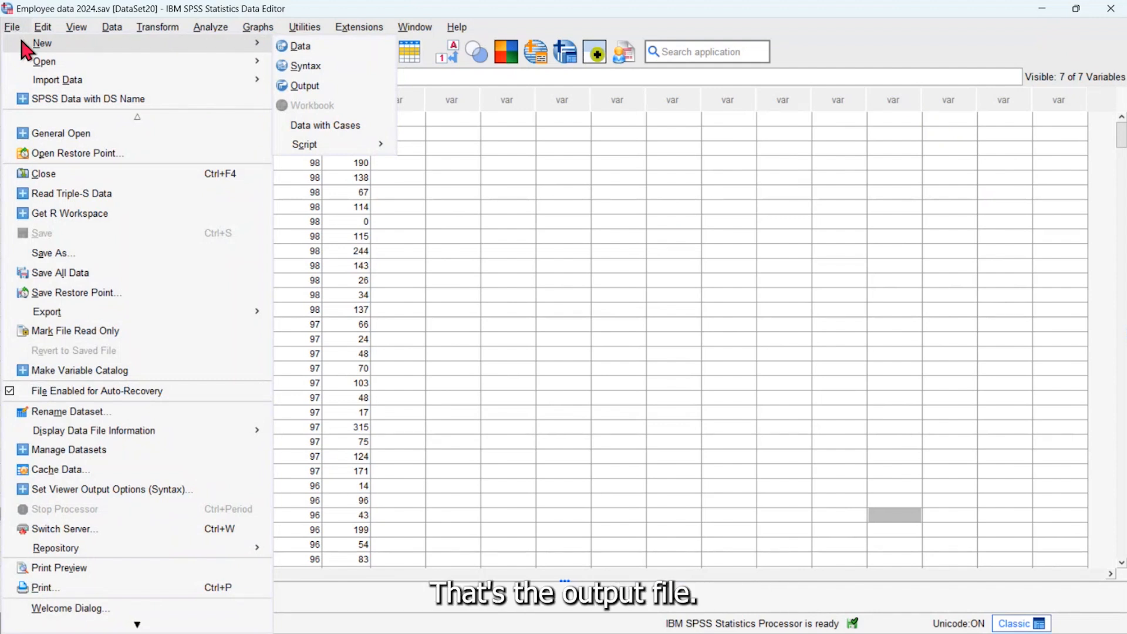
mouse_move(28, 61)
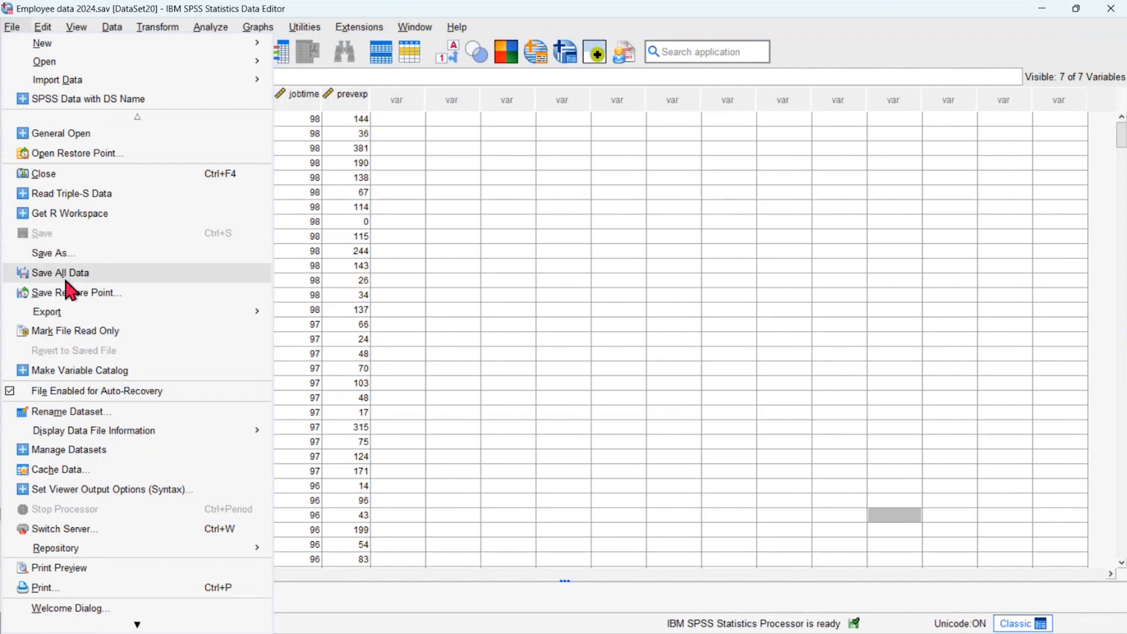
scroll(66, 283, down, 4)
scroll(71, 302, down, 2)
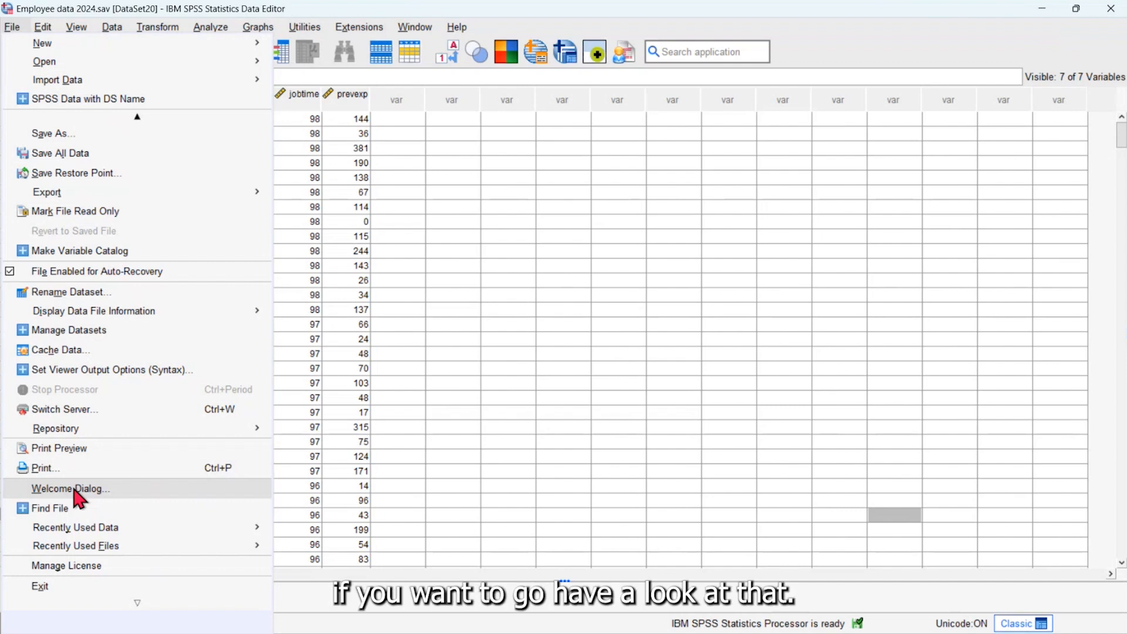
Leave the file commands and review the editing and view options, including the toolbar choices
click(505, 326)
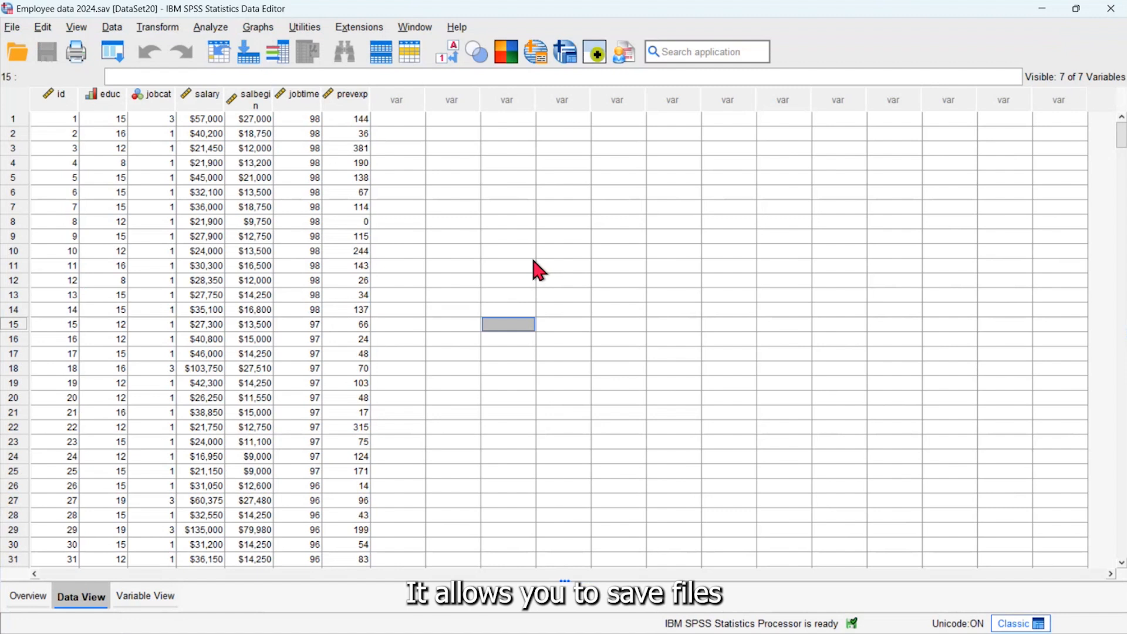
click(50, 29)
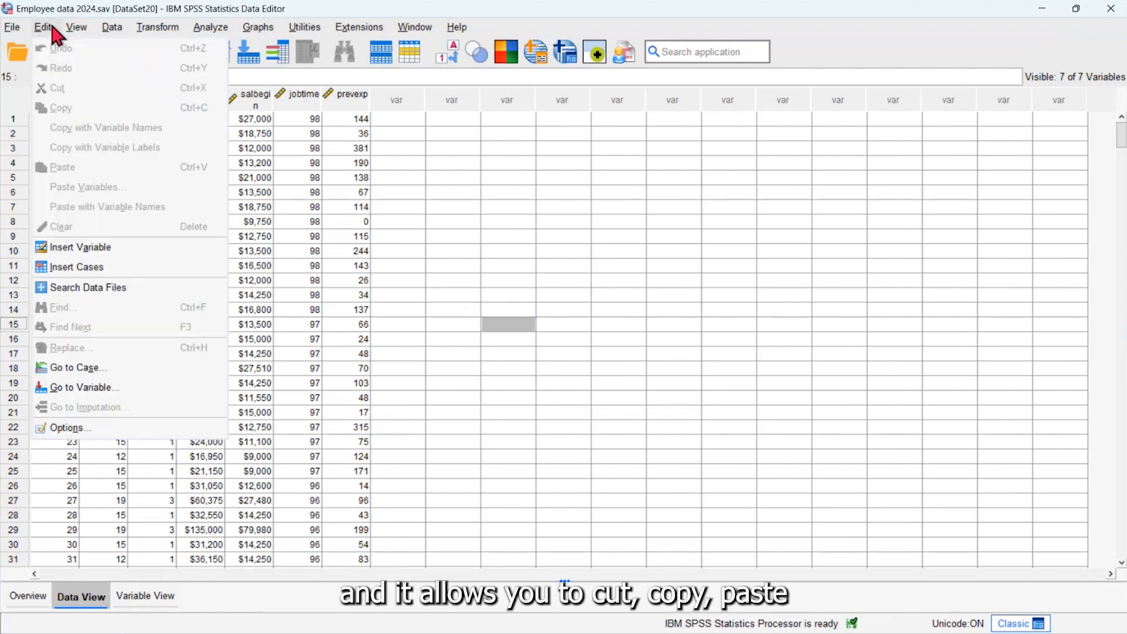
mouse_move(74, 28)
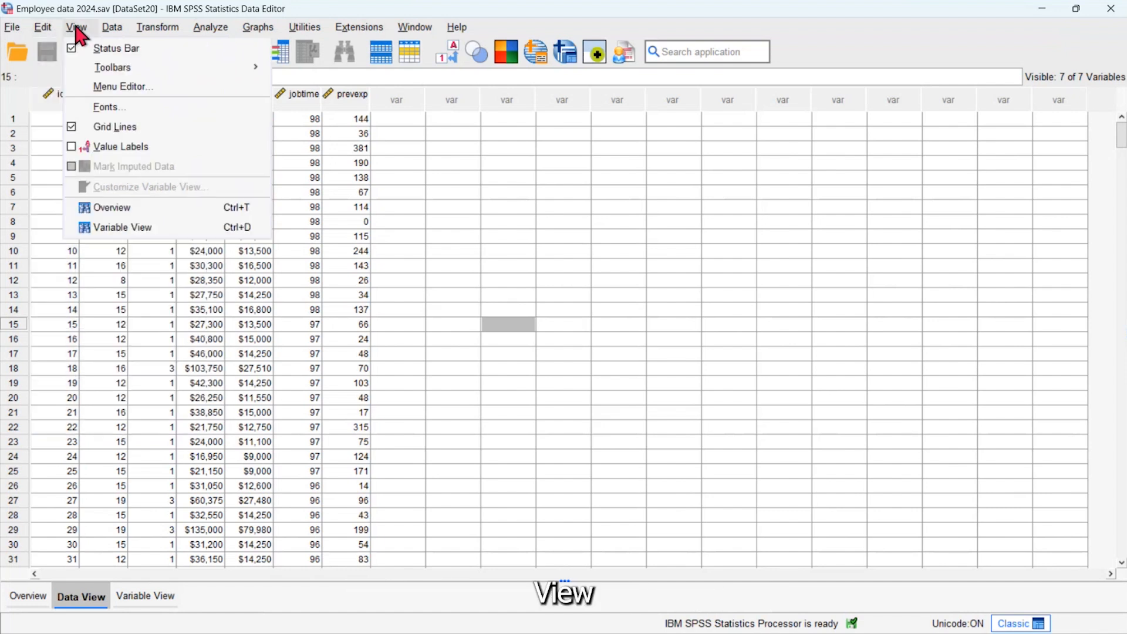
mouse_move(105, 68)
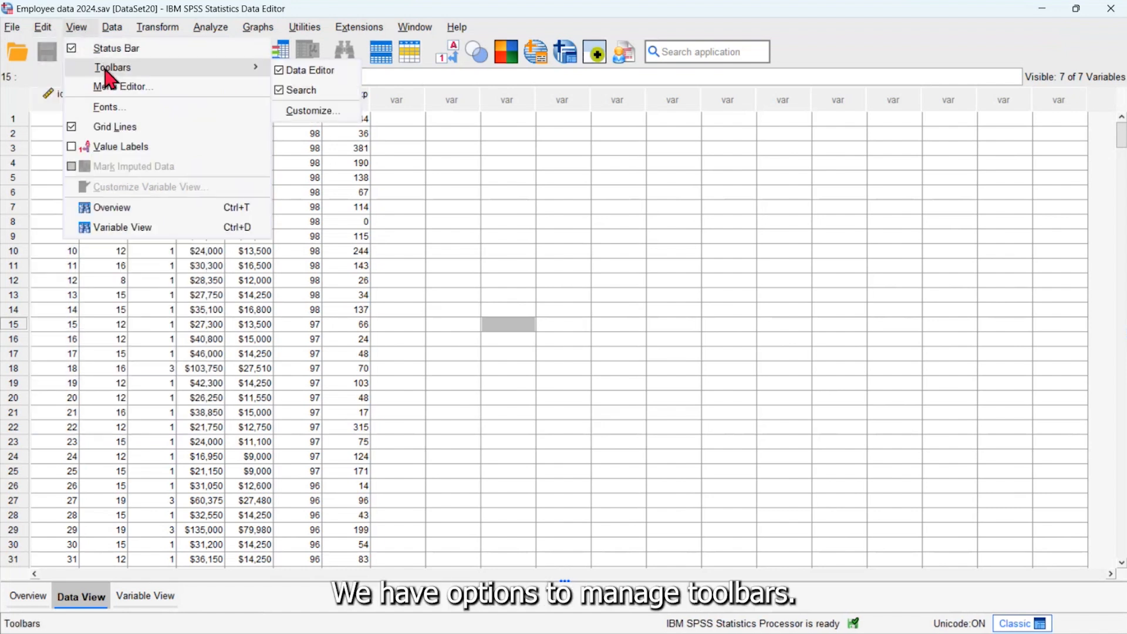
Review the data preparation commands, including Validation, Identify Unusual Cases, Merge Files, Weight Cases and Copy Data Properties
mouse_move(113, 28)
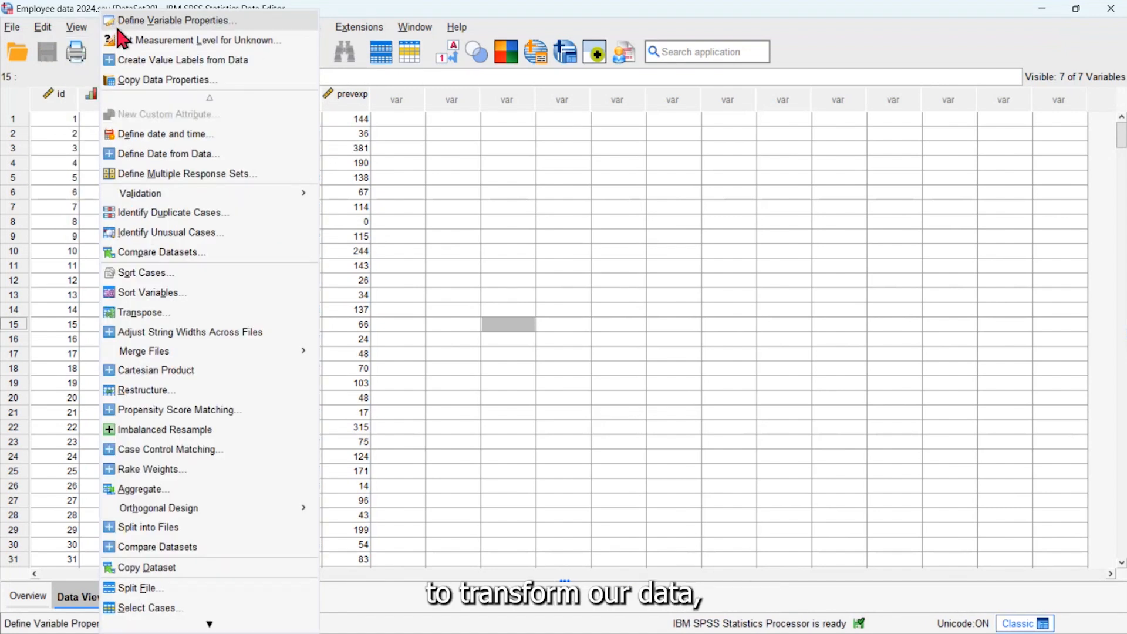
mouse_move(155, 199)
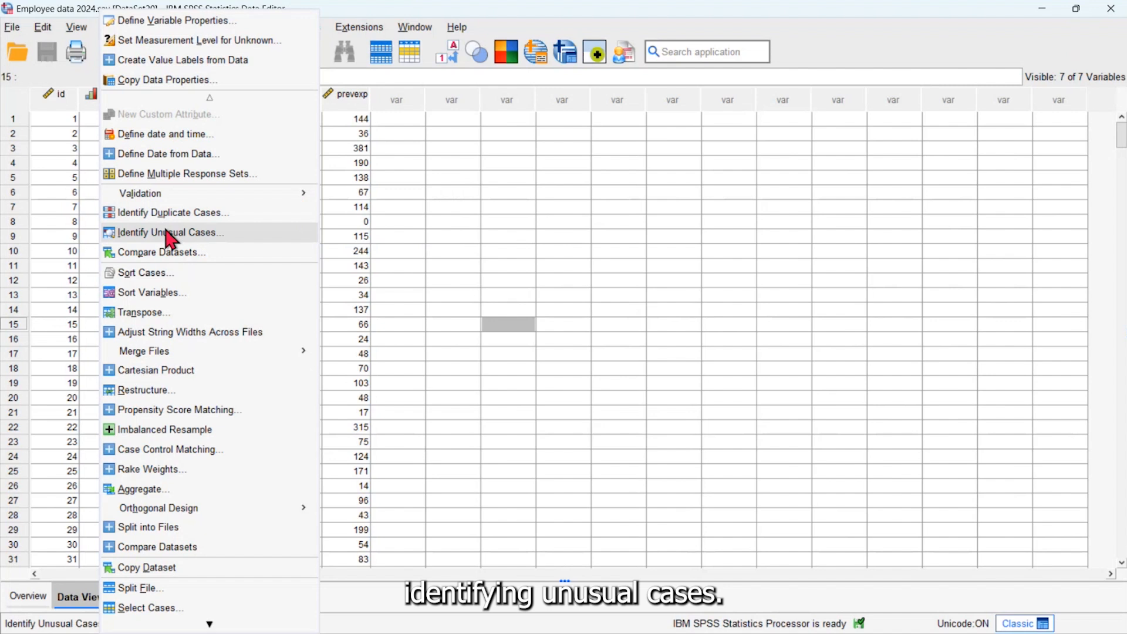
mouse_move(182, 357)
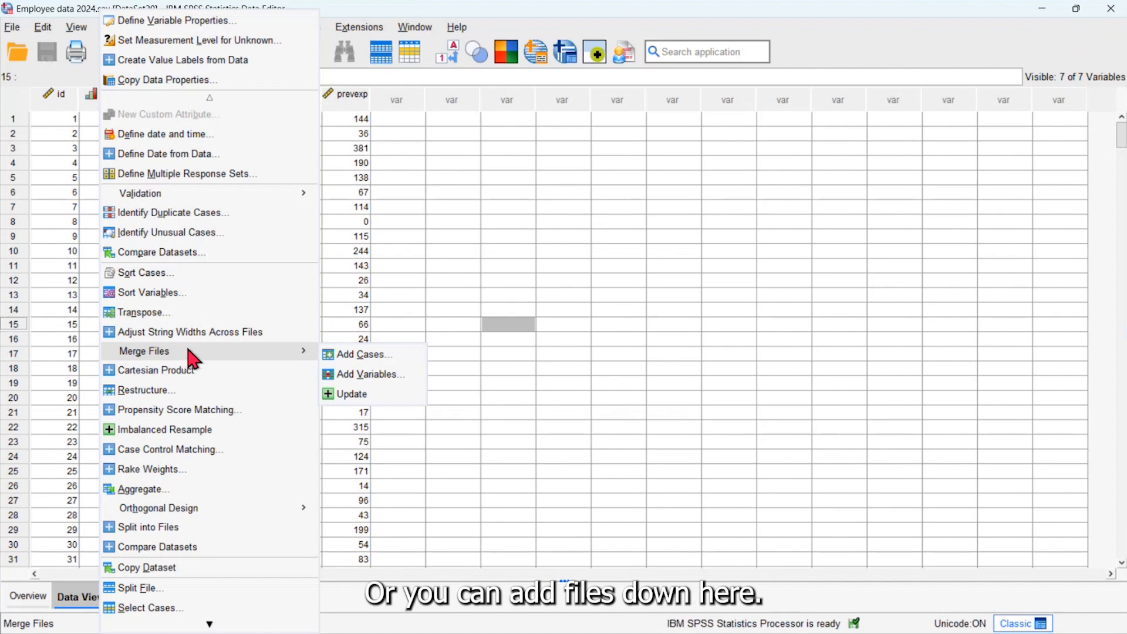
scroll(183, 384, down, 3)
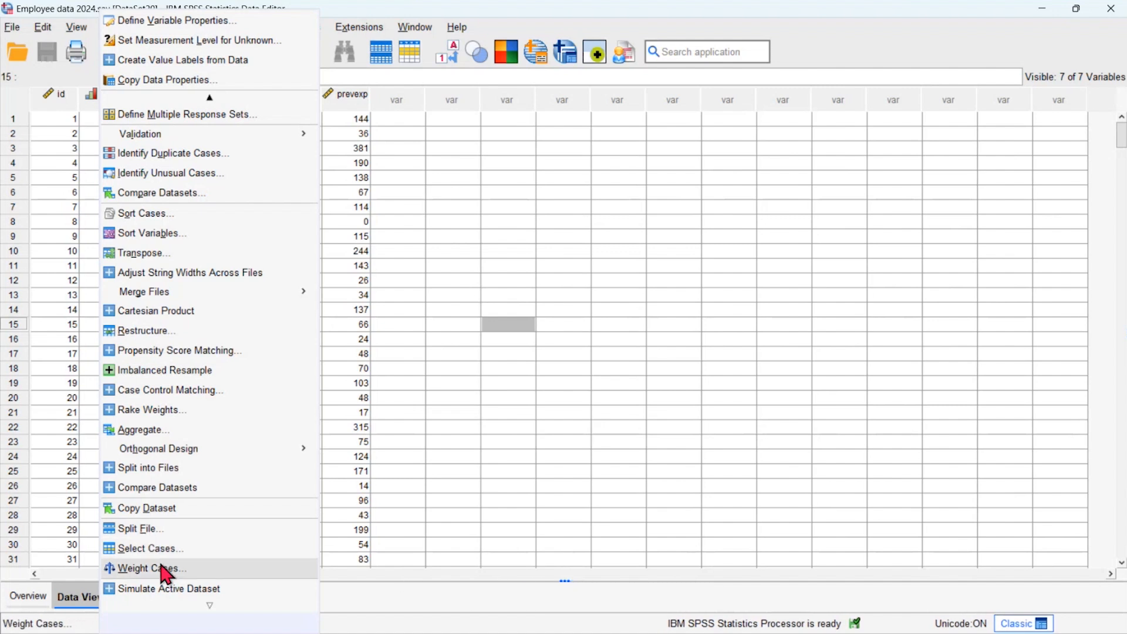
scroll(211, 384, up, 3)
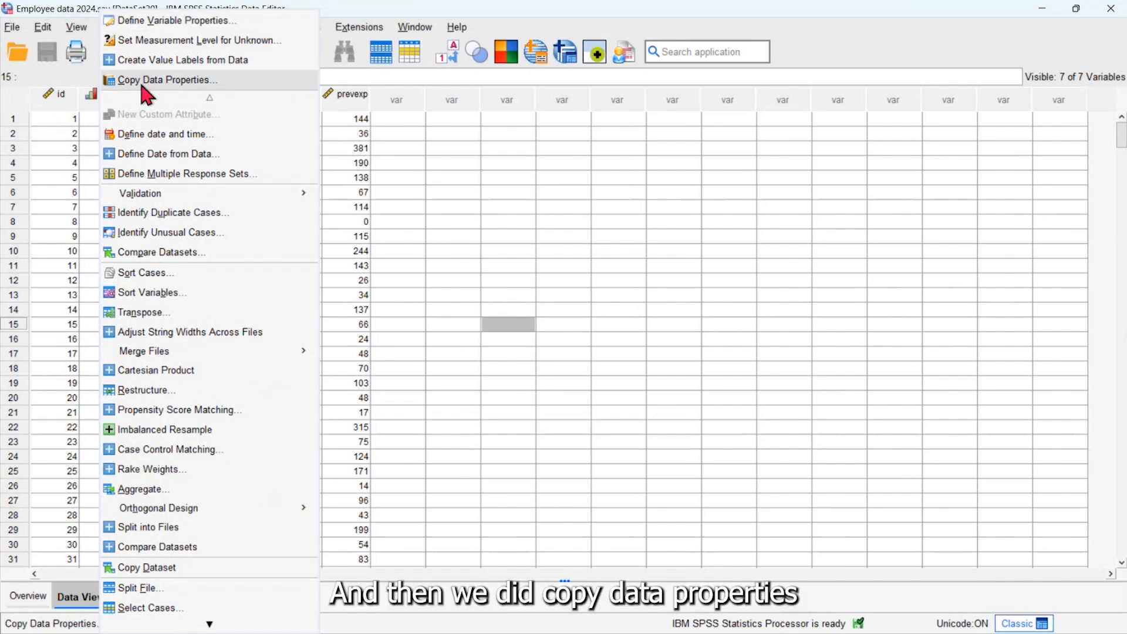
click(463, 269)
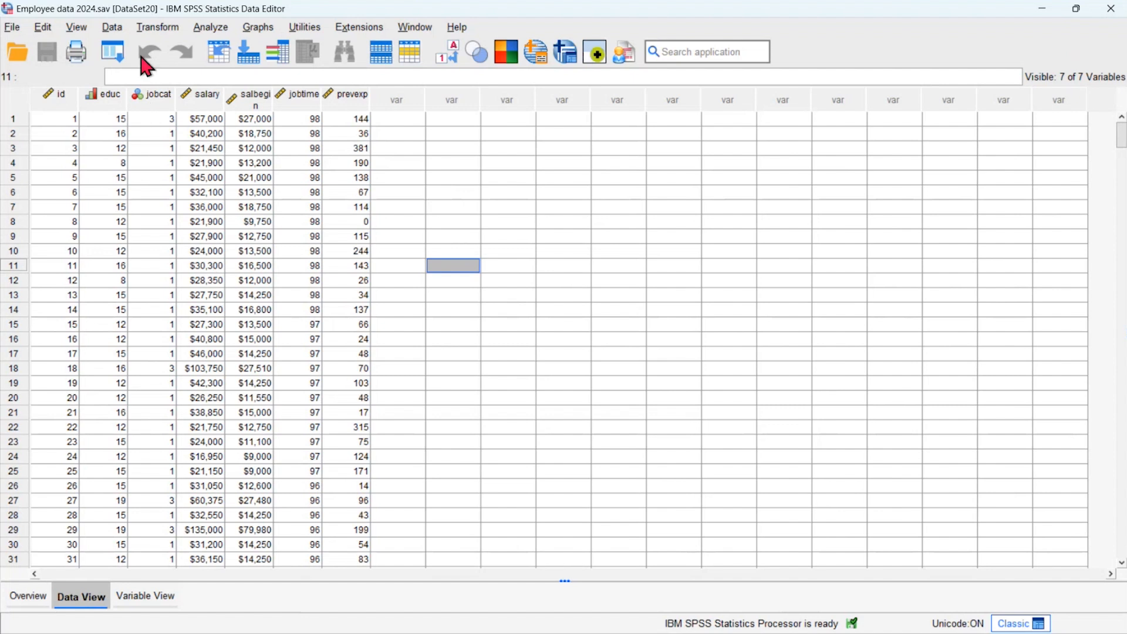
Look over the Transform commands for computing, recoding and binning variables
click(157, 27)
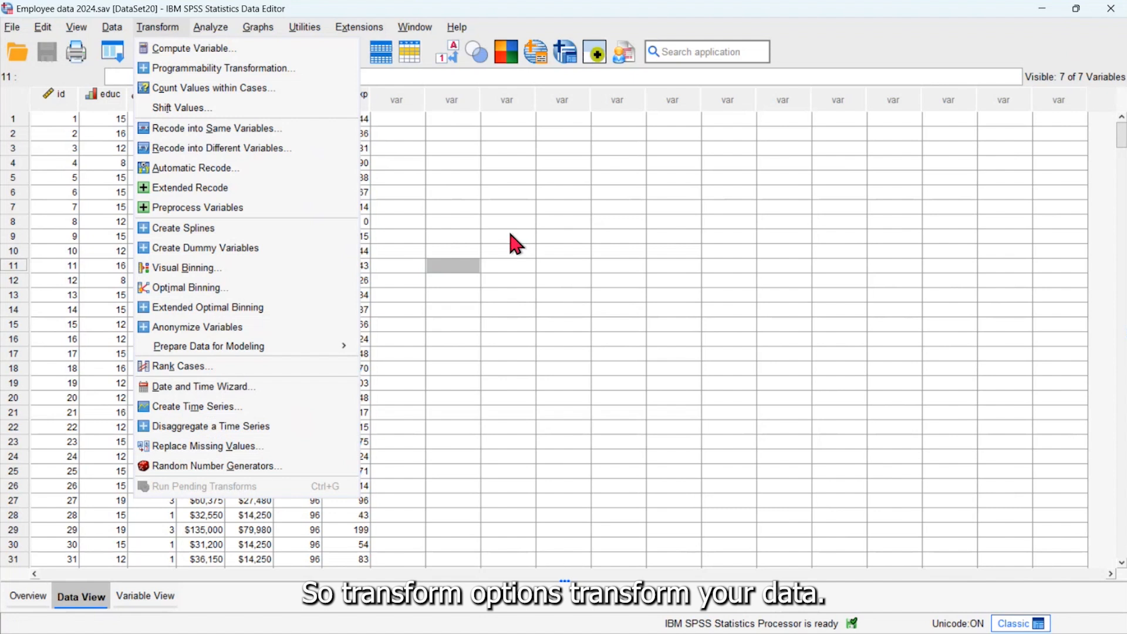
click(495, 248)
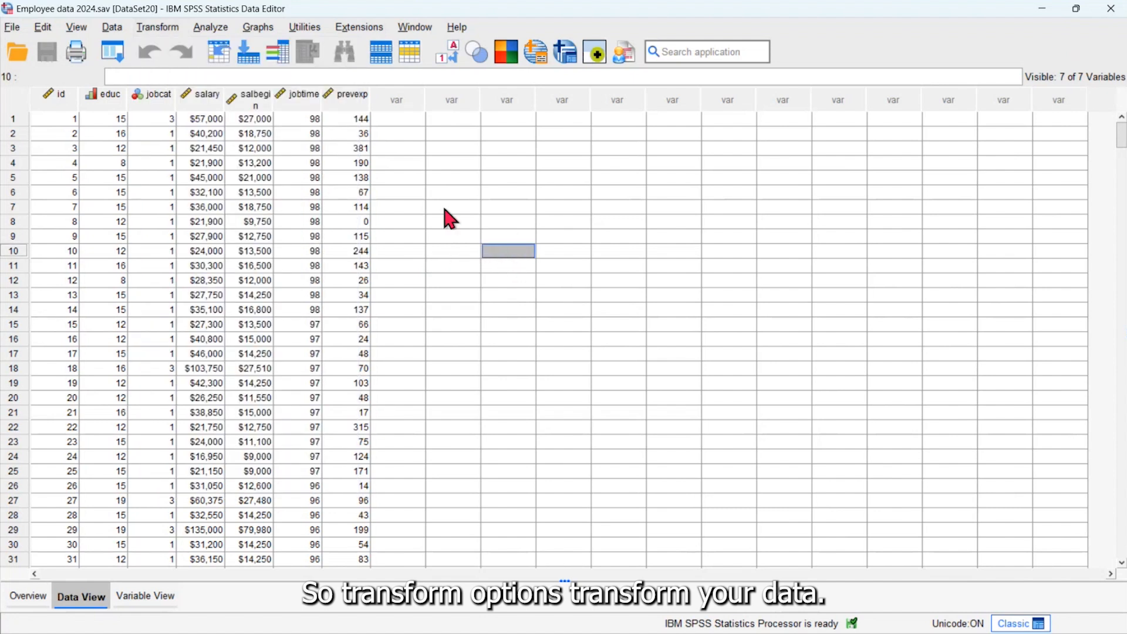
click(158, 28)
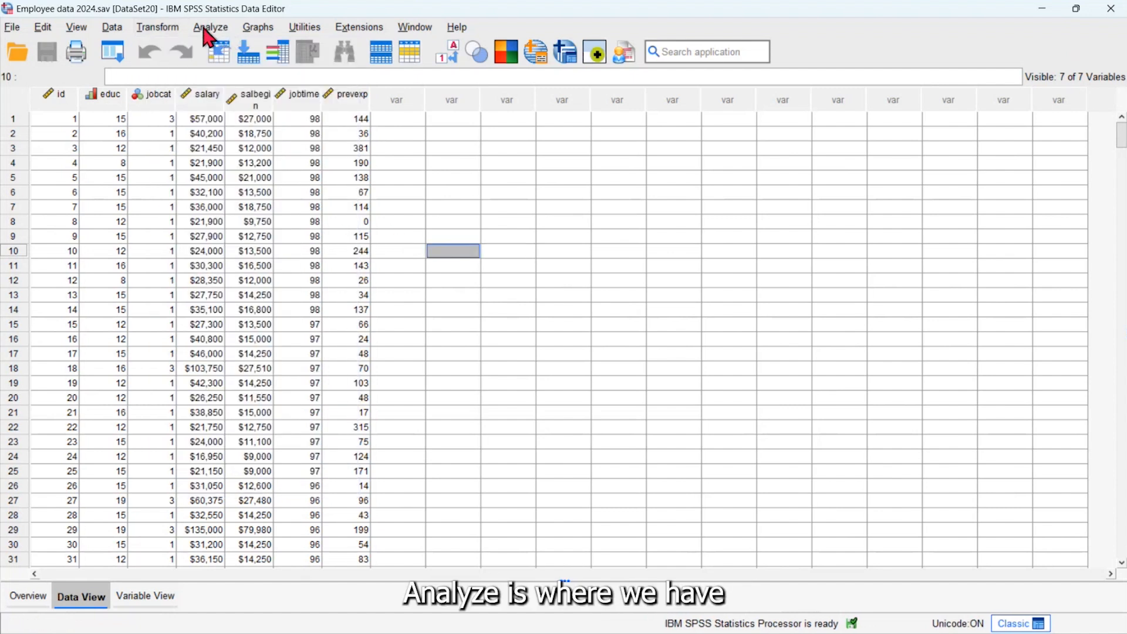
Survey the analysis procedures, including Tables, General Linear Model, Regression, Classify, Dimension Reduction and Forecasting
click(208, 30)
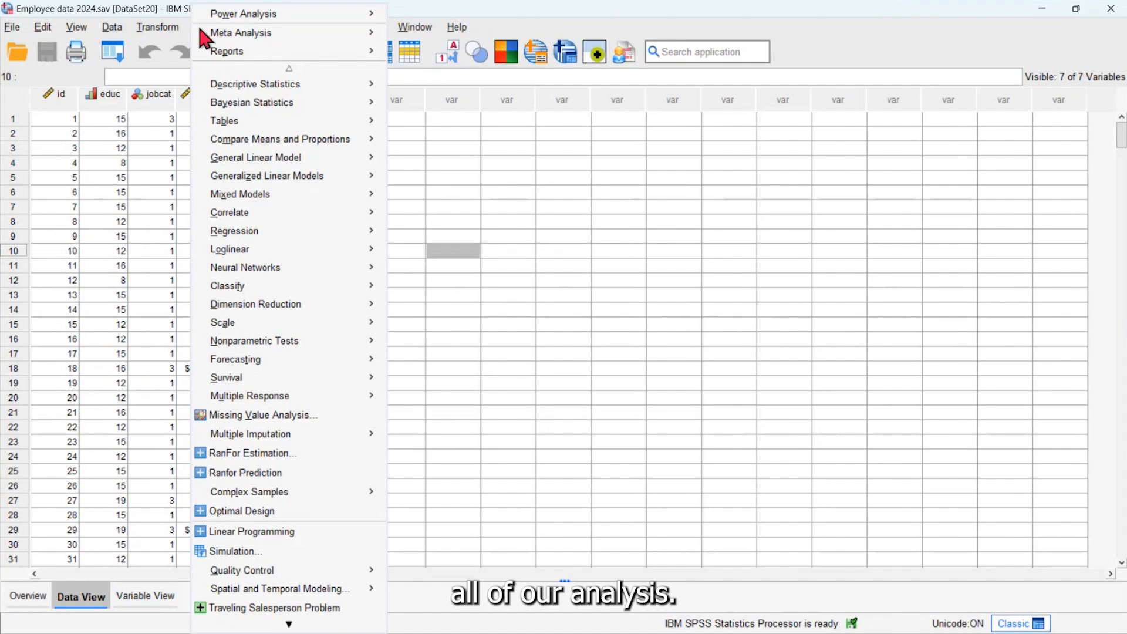
mouse_move(227, 93)
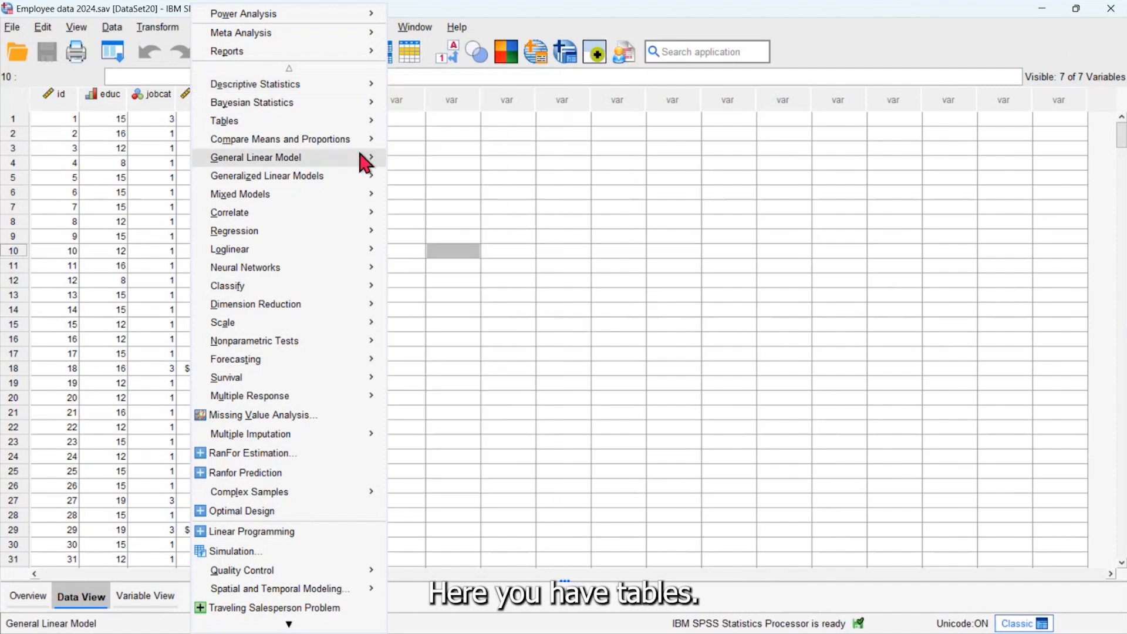
mouse_move(339, 124)
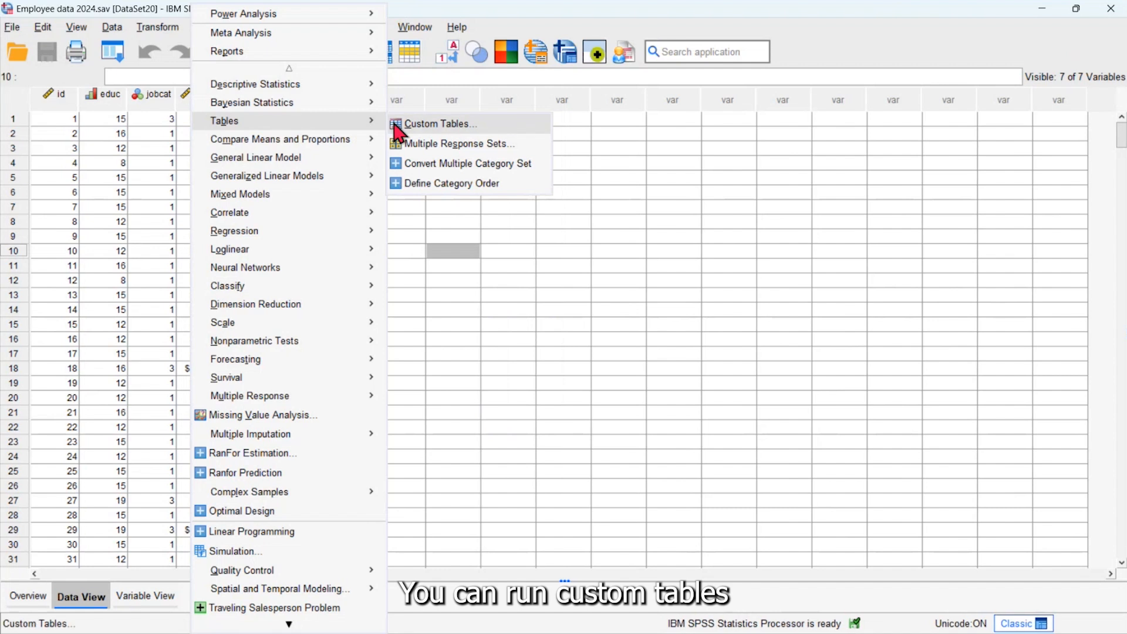
mouse_move(349, 150)
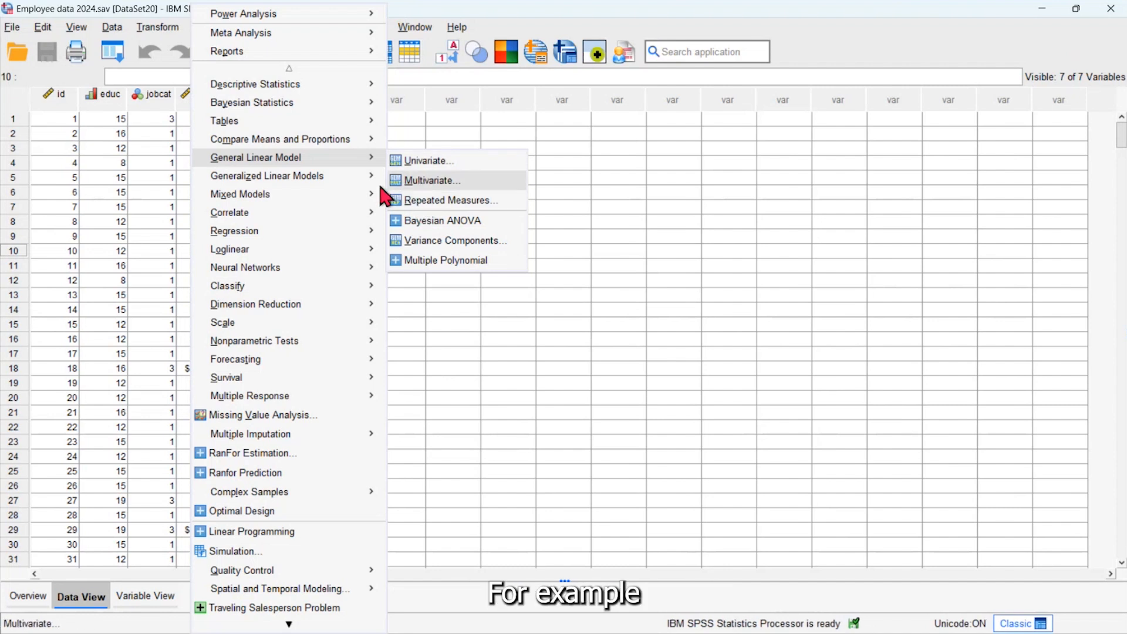
mouse_move(318, 213)
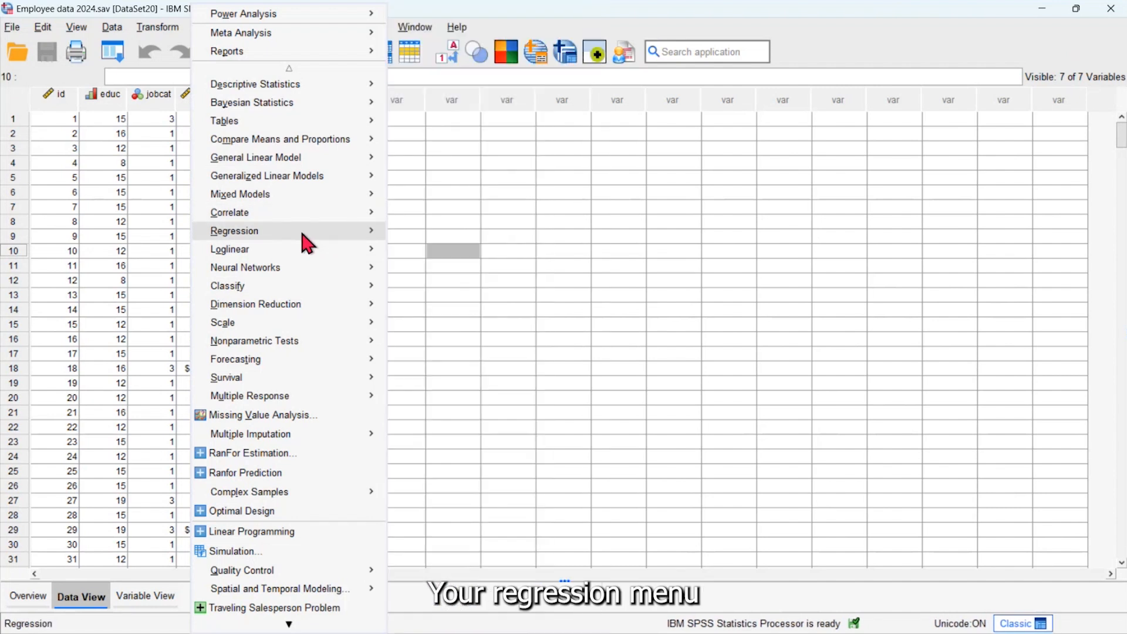
mouse_move(290, 267)
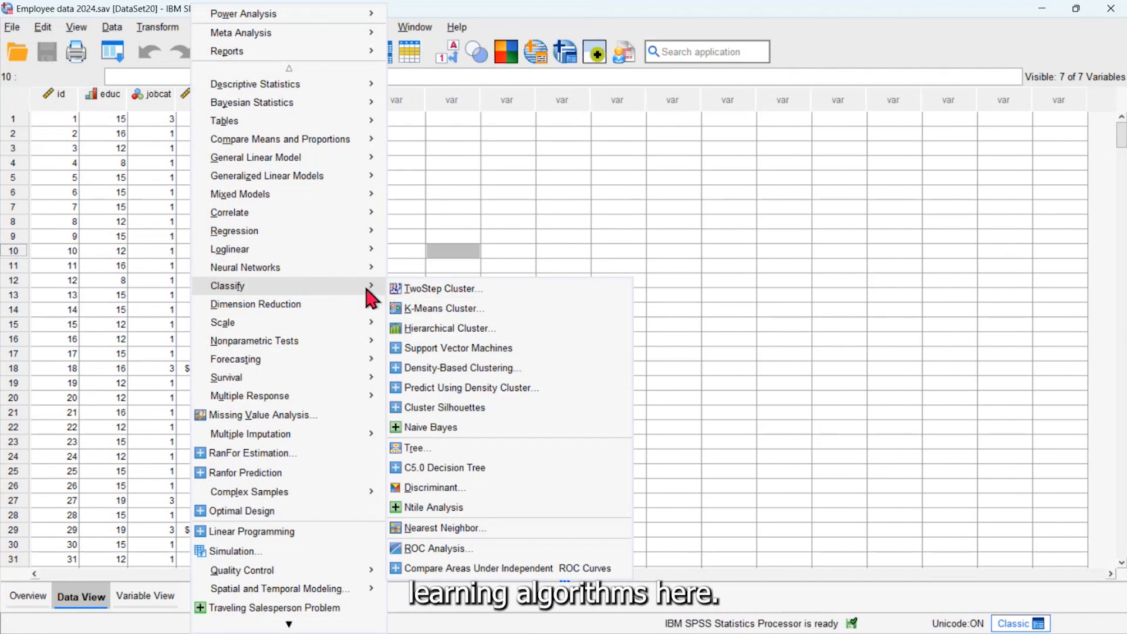
mouse_move(346, 308)
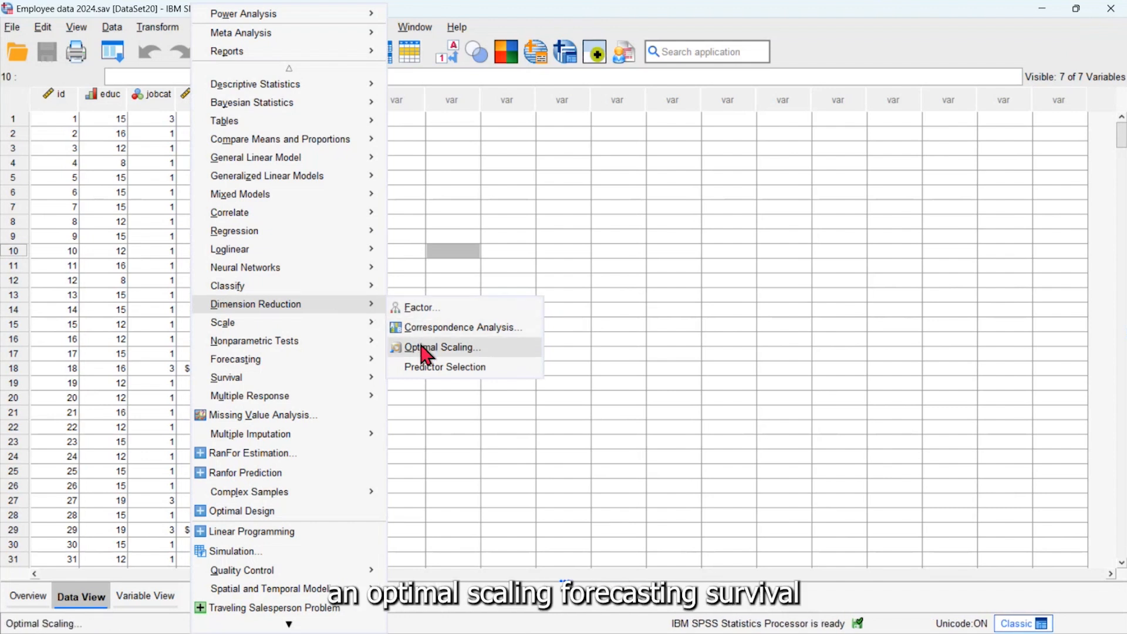
mouse_move(272, 365)
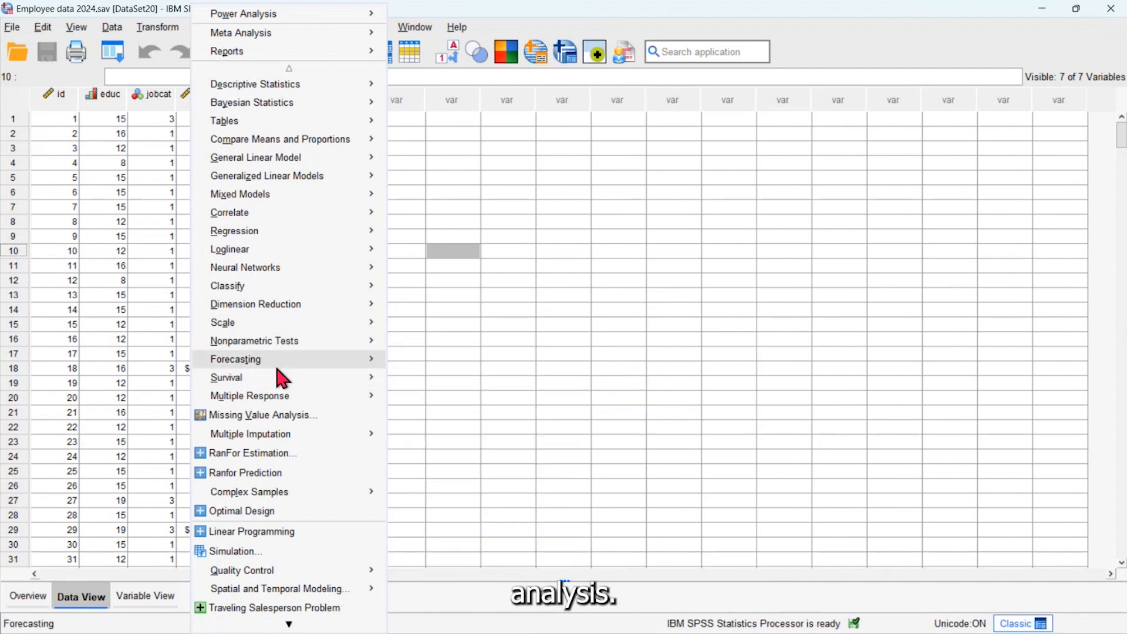
scroll(275, 368, down, 1)
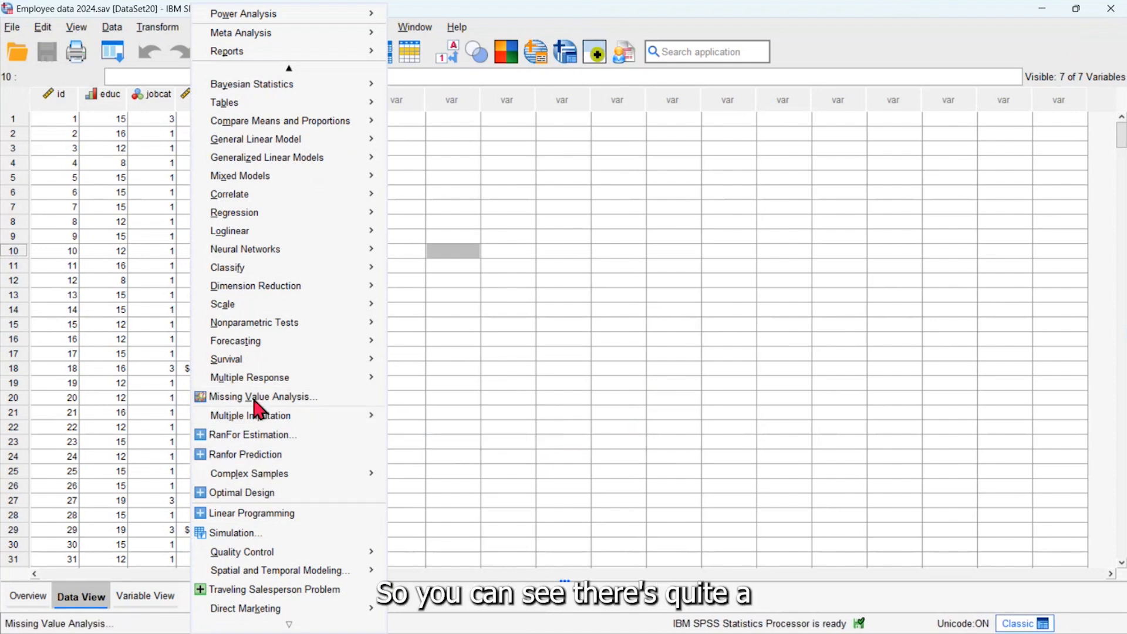
mouse_move(347, 267)
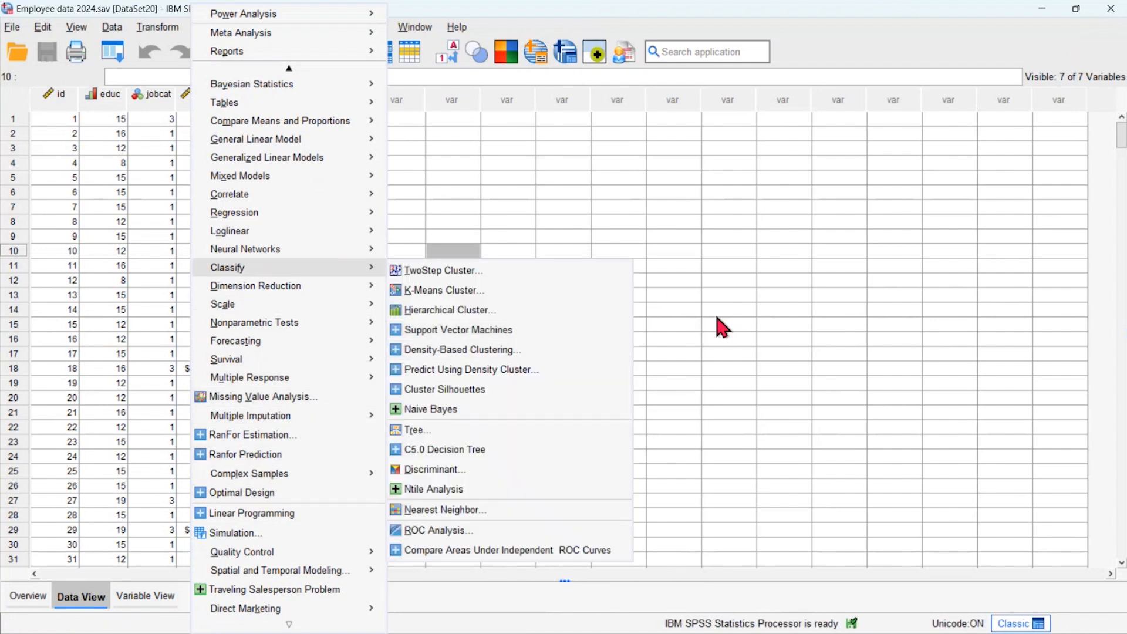
click(716, 317)
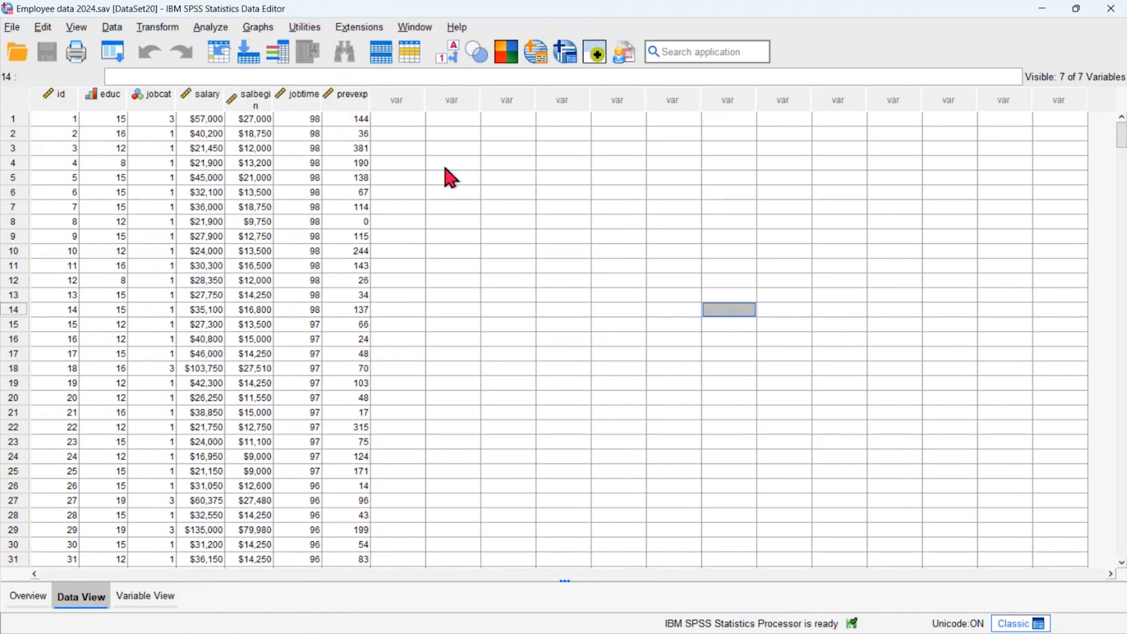
Look through the available utility and extension commands and return to the data grid
click(252, 30)
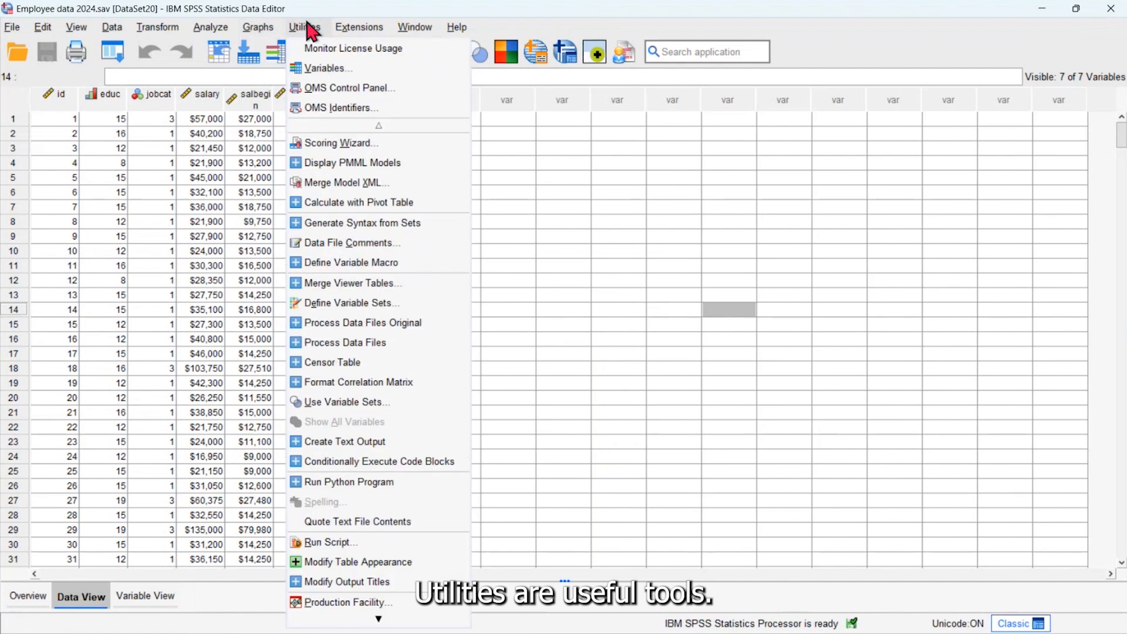
mouse_move(360, 36)
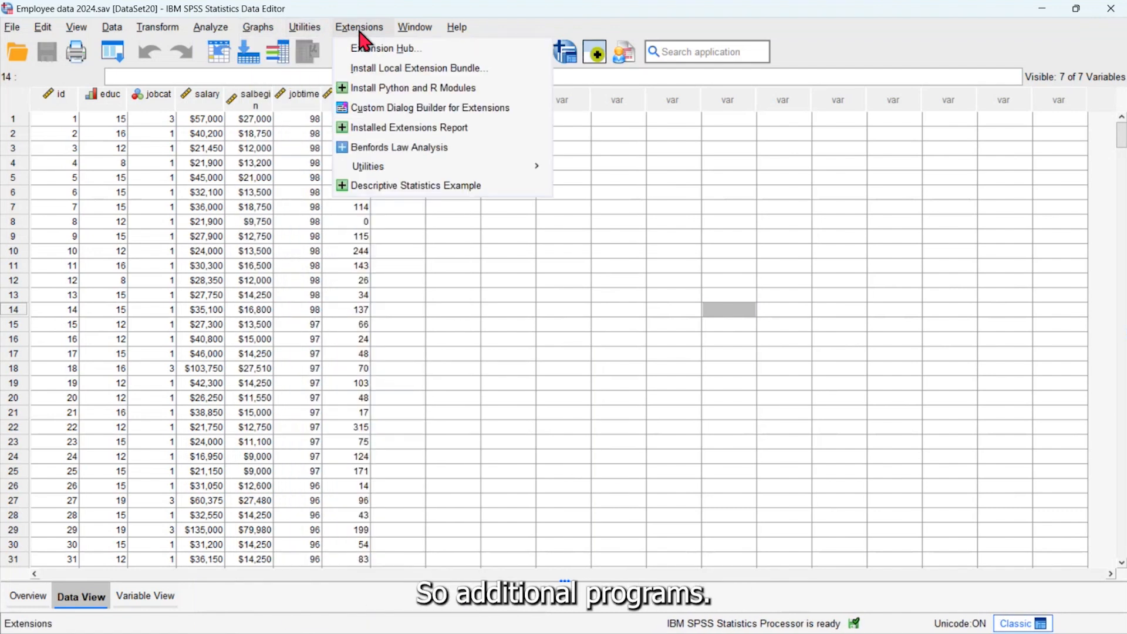
click(476, 316)
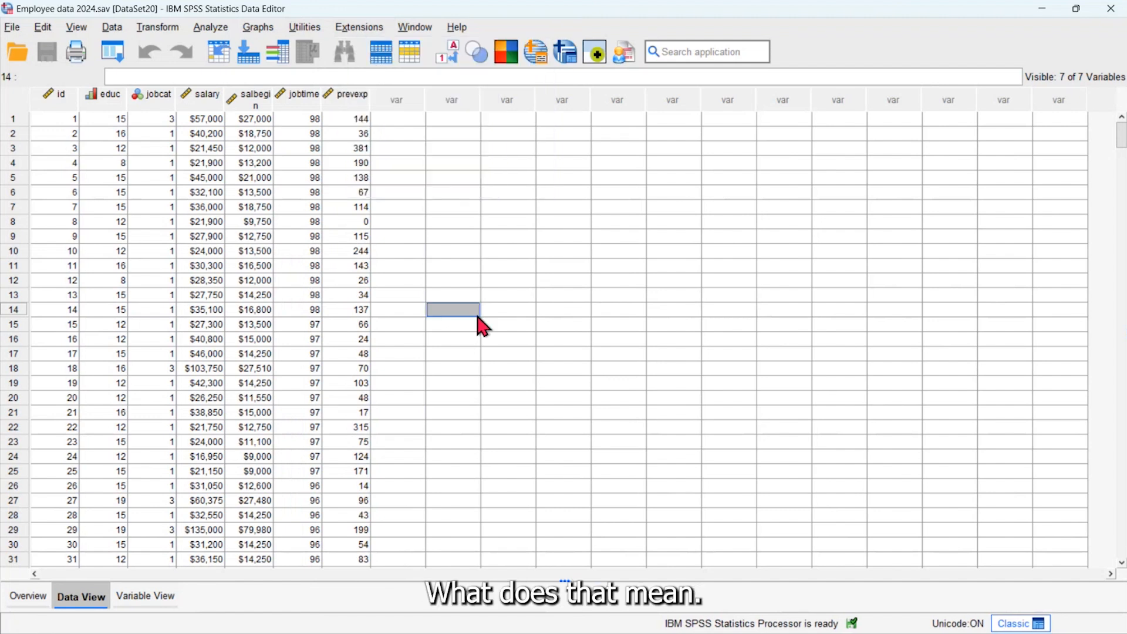
Examine the Descriptive Statistics and Regression procedures for those added as extensions, such as Text Analysis
click(199, 31)
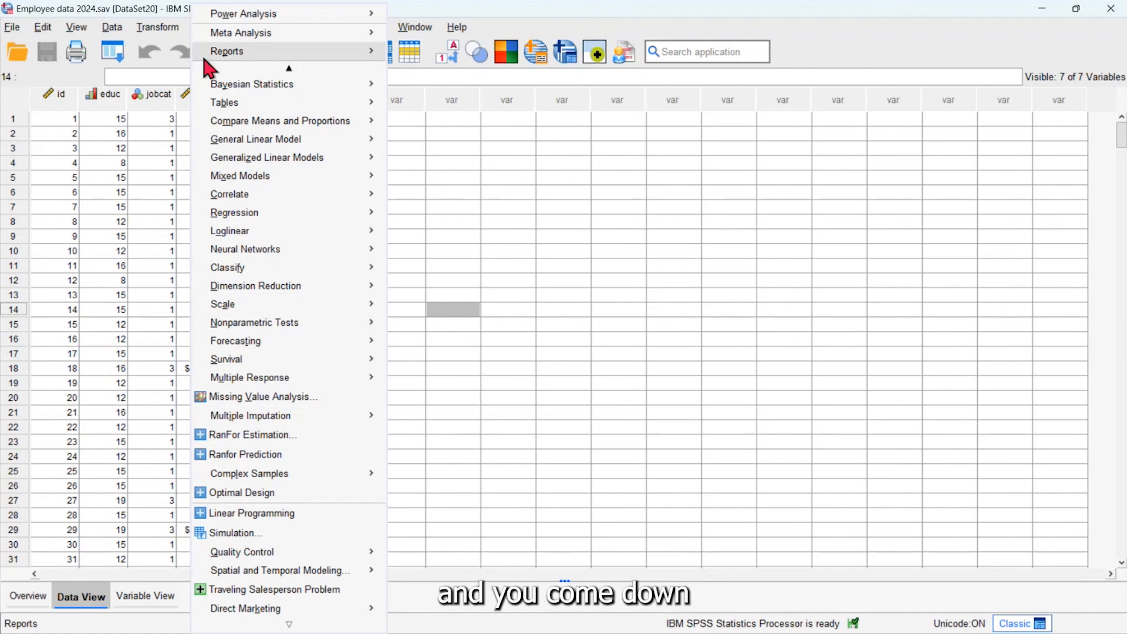
mouse_move(369, 82)
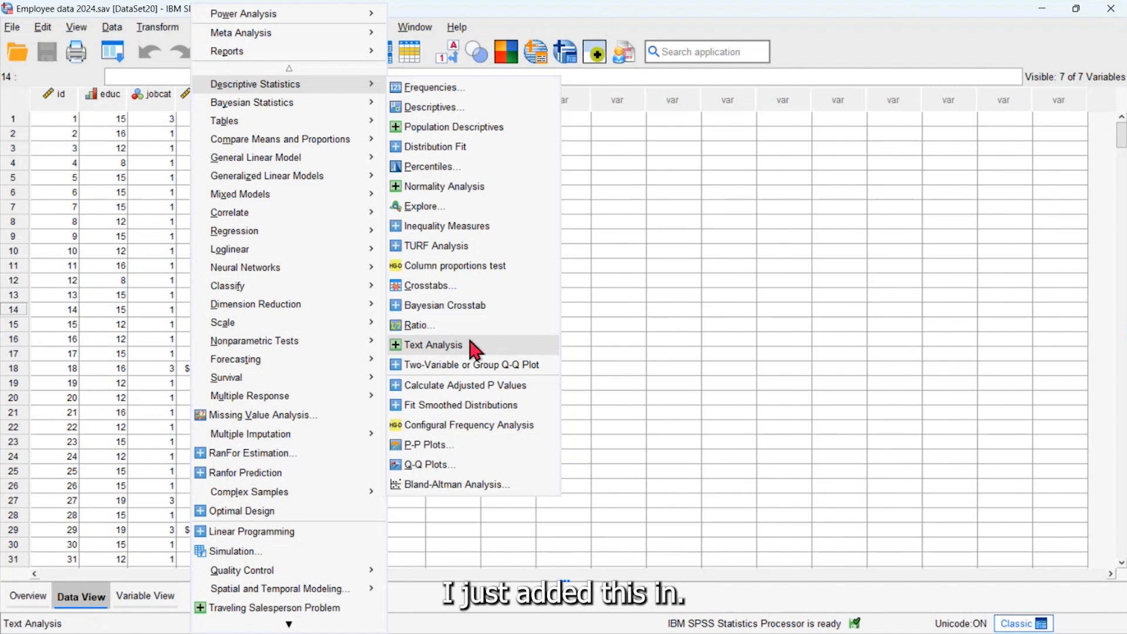
click(622, 343)
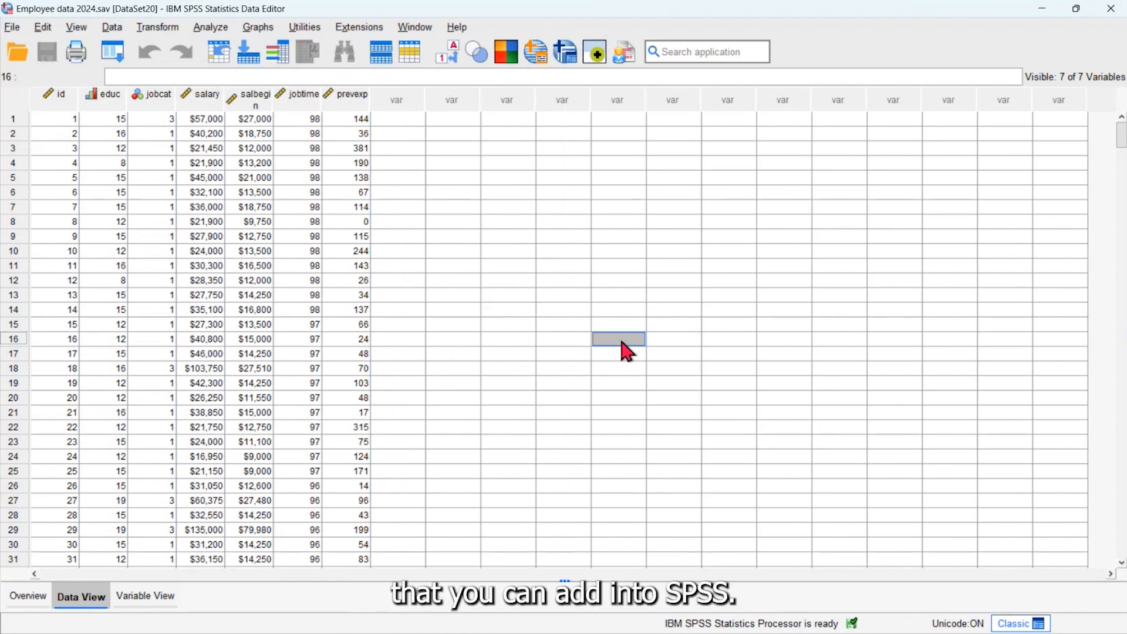
click(209, 30)
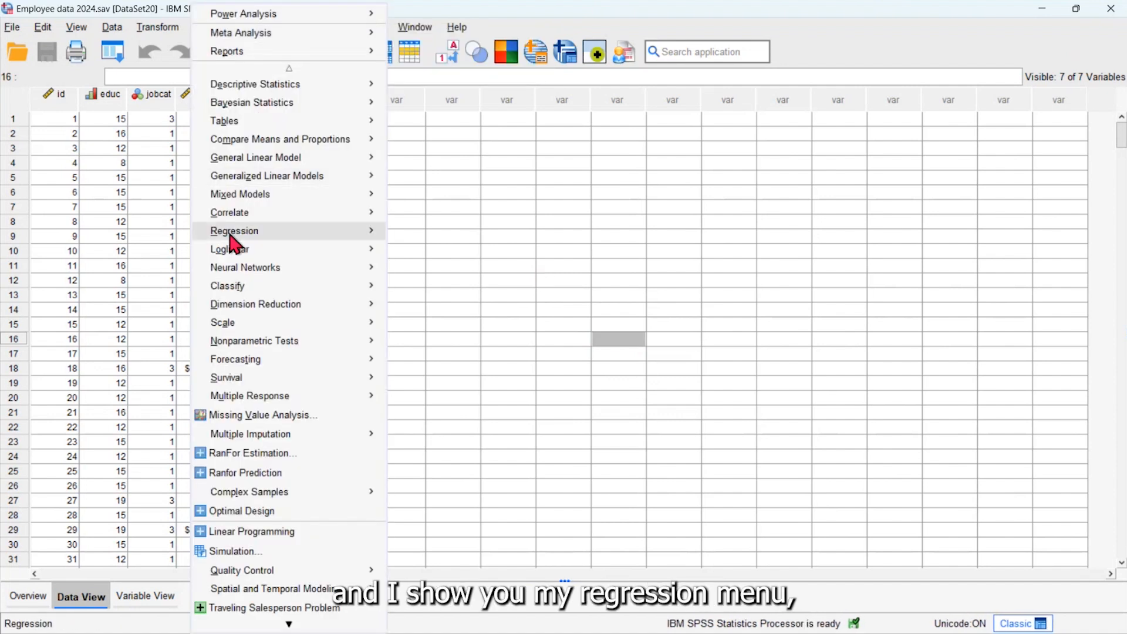
mouse_move(372, 229)
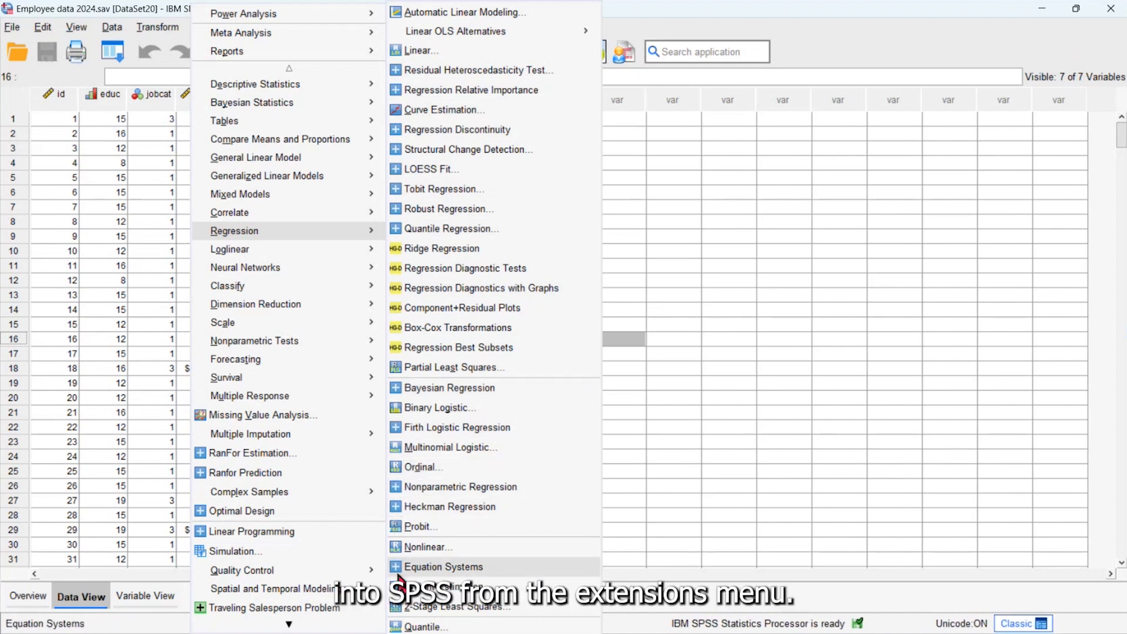
click(675, 311)
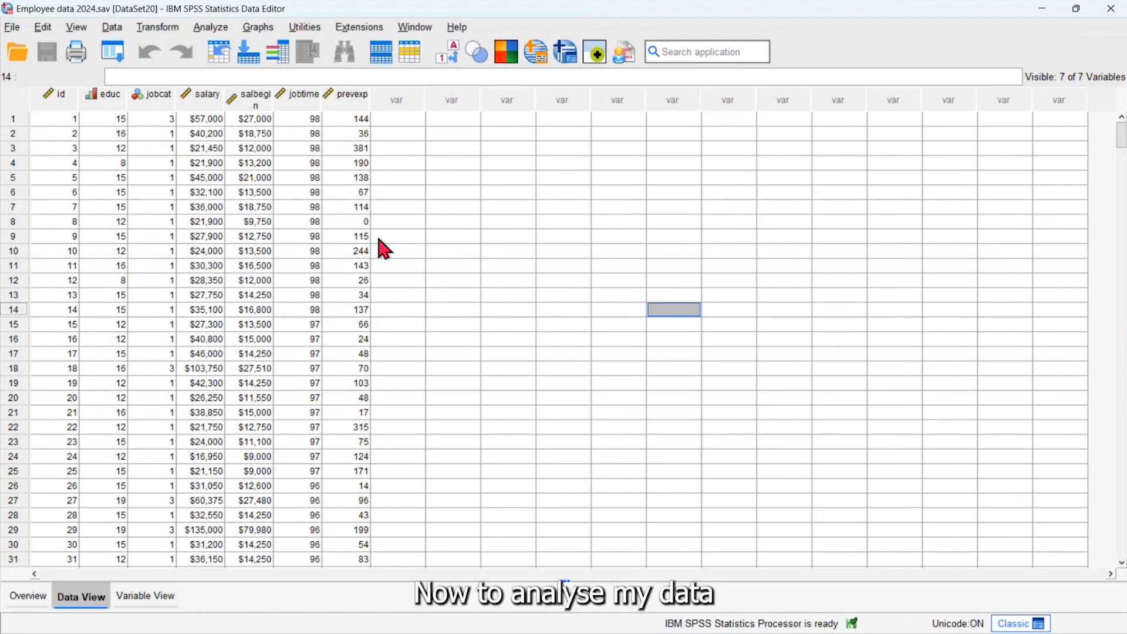
Set up a Frequencies analysis that includes educ alongside jobcat
click(205, 31)
mouse_move(284, 84)
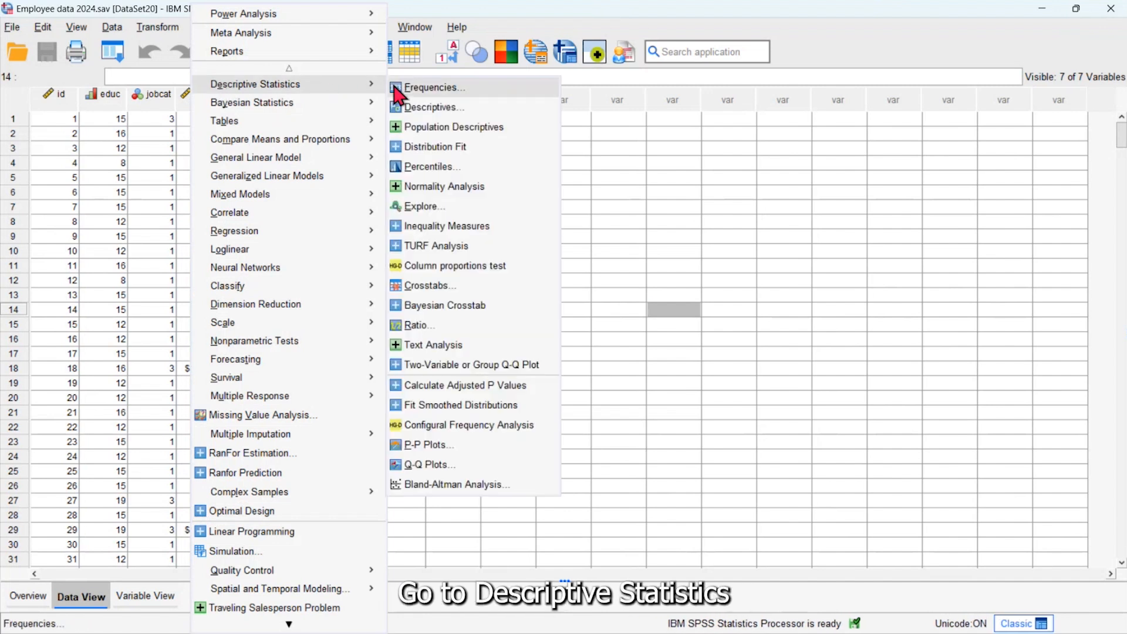
click(434, 93)
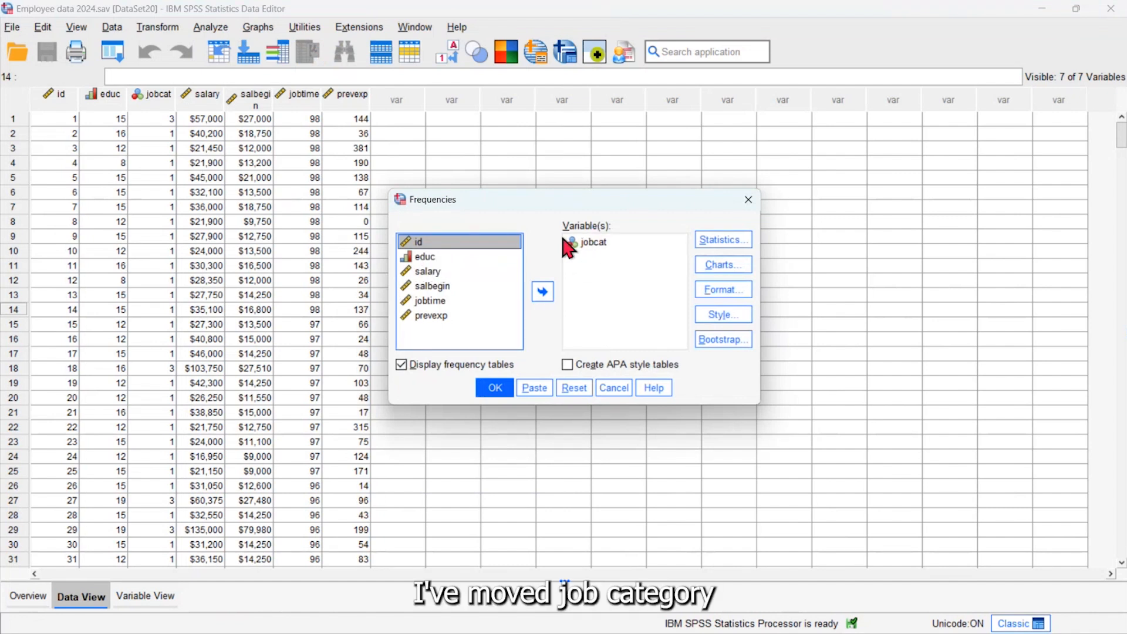
click(434, 258)
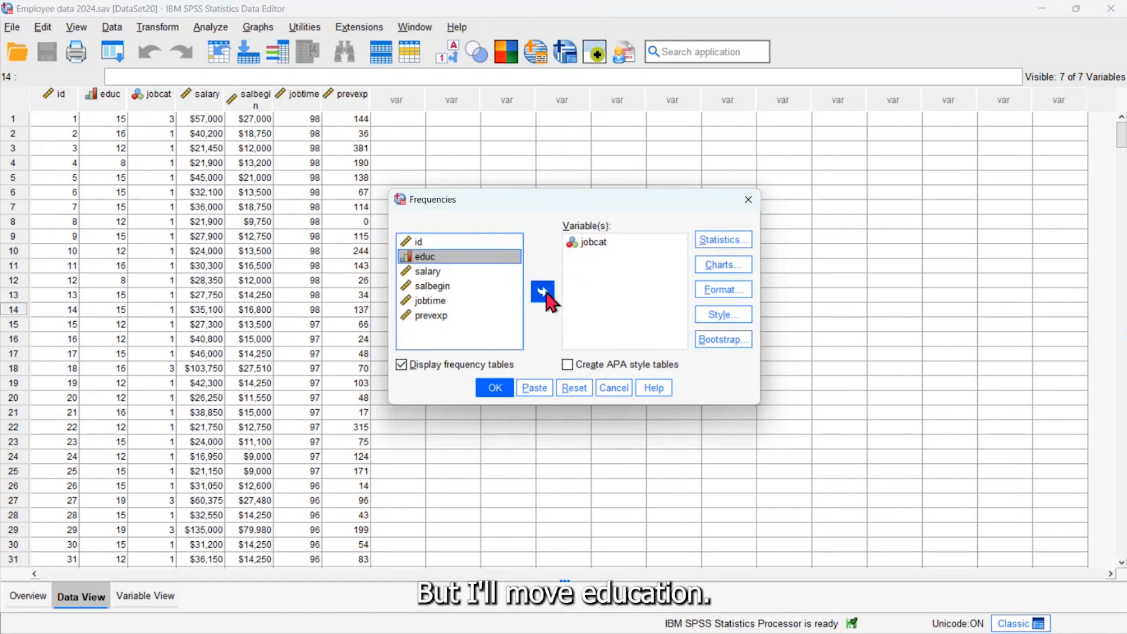
click(544, 294)
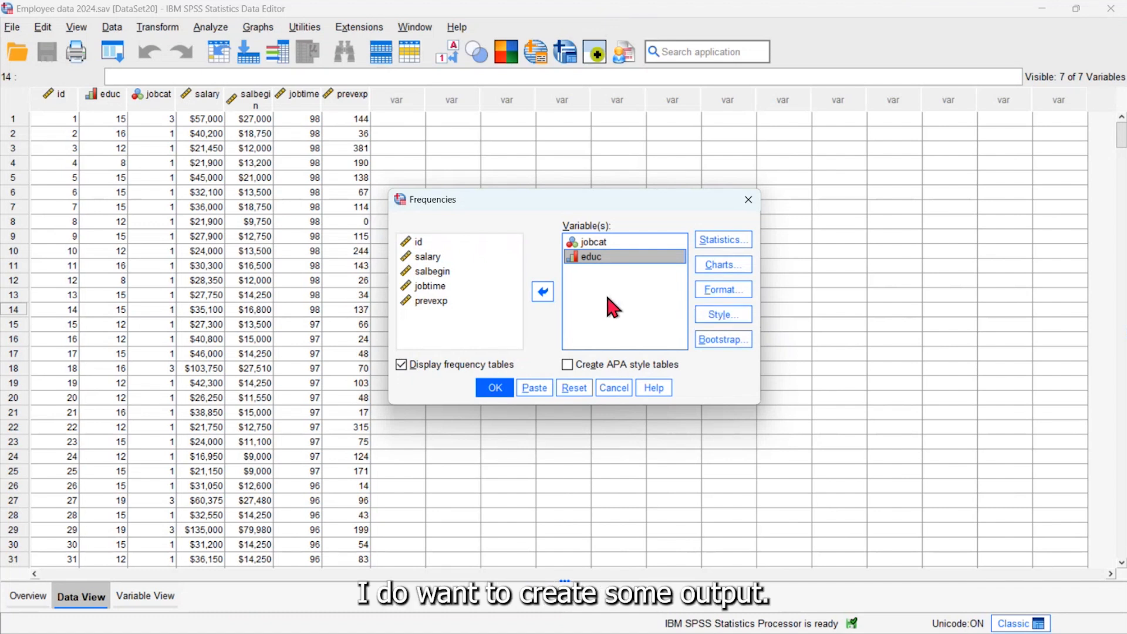
Request the mode as the statistic and bar charts showing percentages for the Frequencies analysis
click(704, 243)
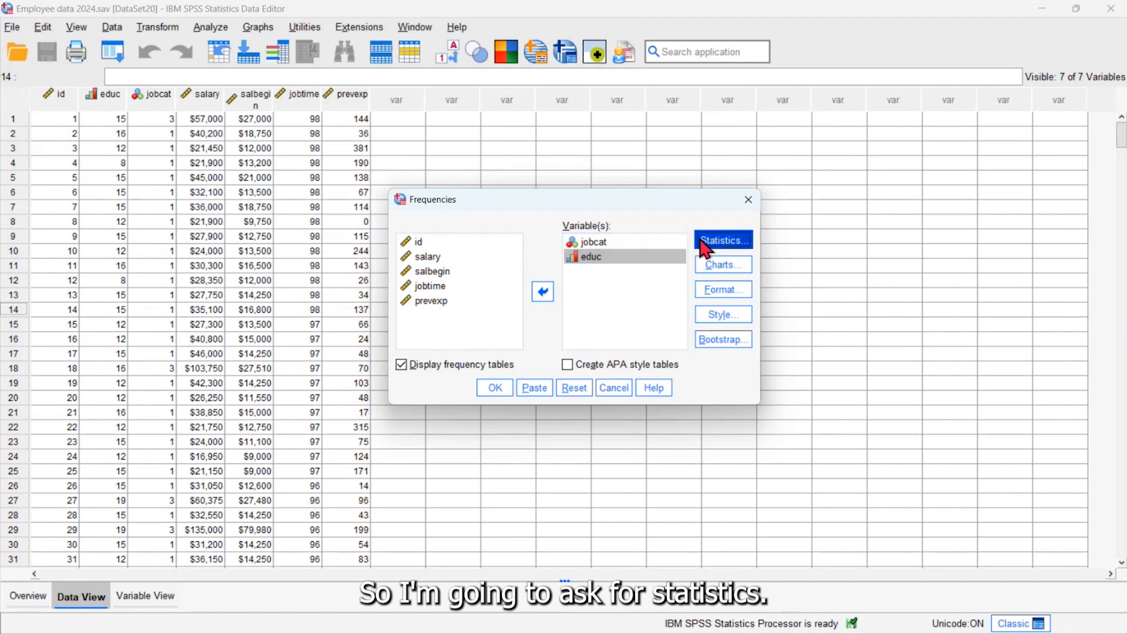
click(614, 235)
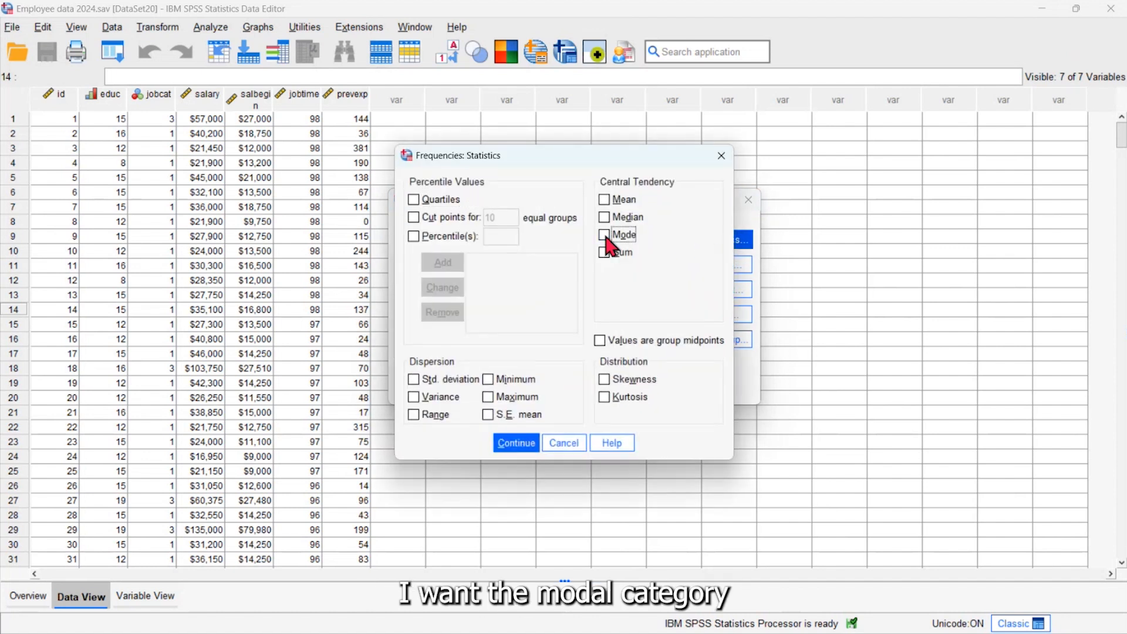
click(538, 449)
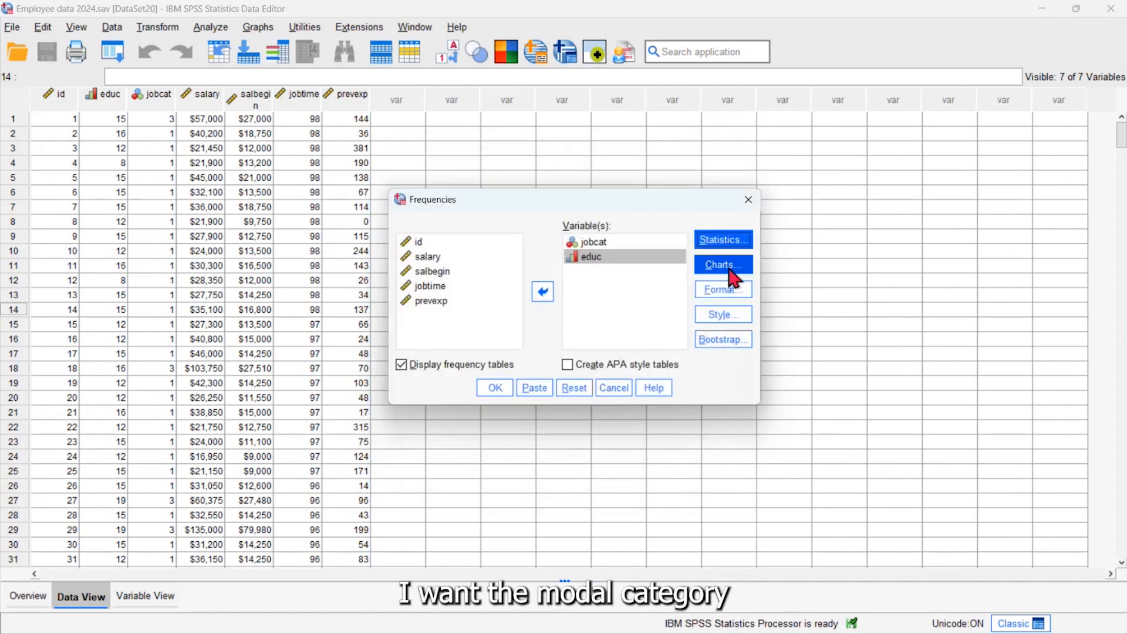
click(733, 275)
click(495, 262)
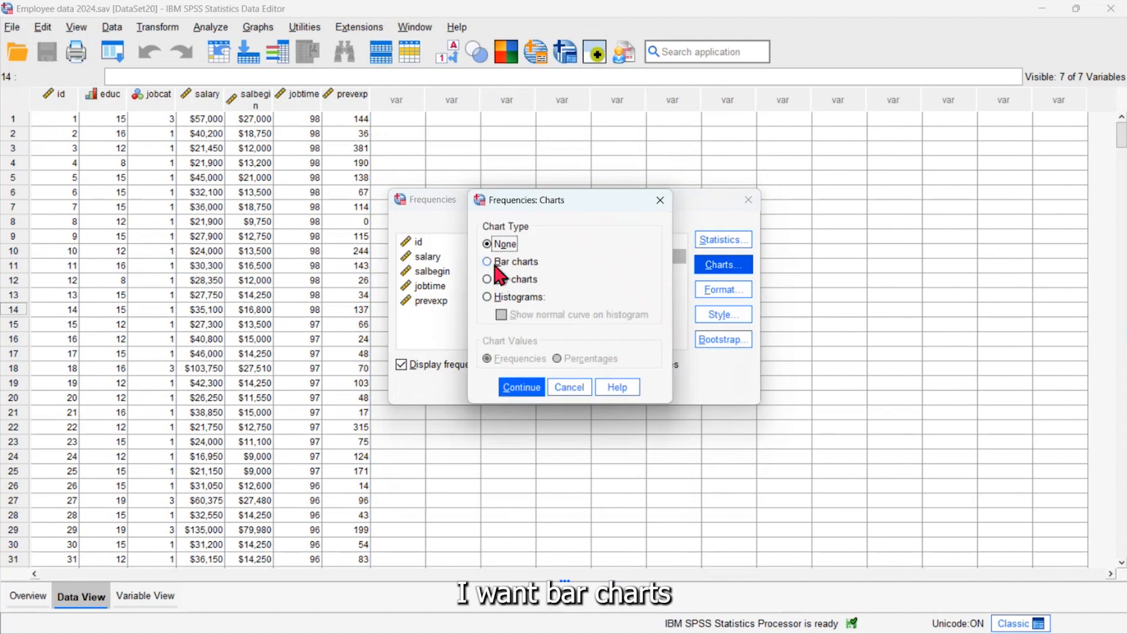
click(557, 359)
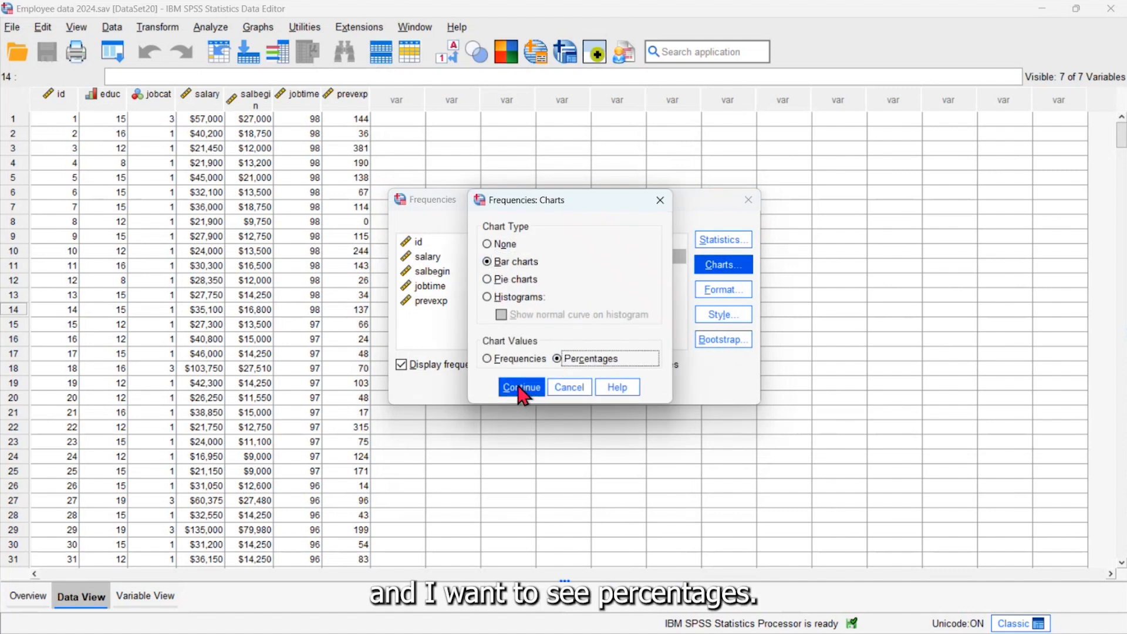
click(521, 388)
Order the frequency output by descending counts, organize it by variables, and run the analysis to review its tables and charts
click(708, 298)
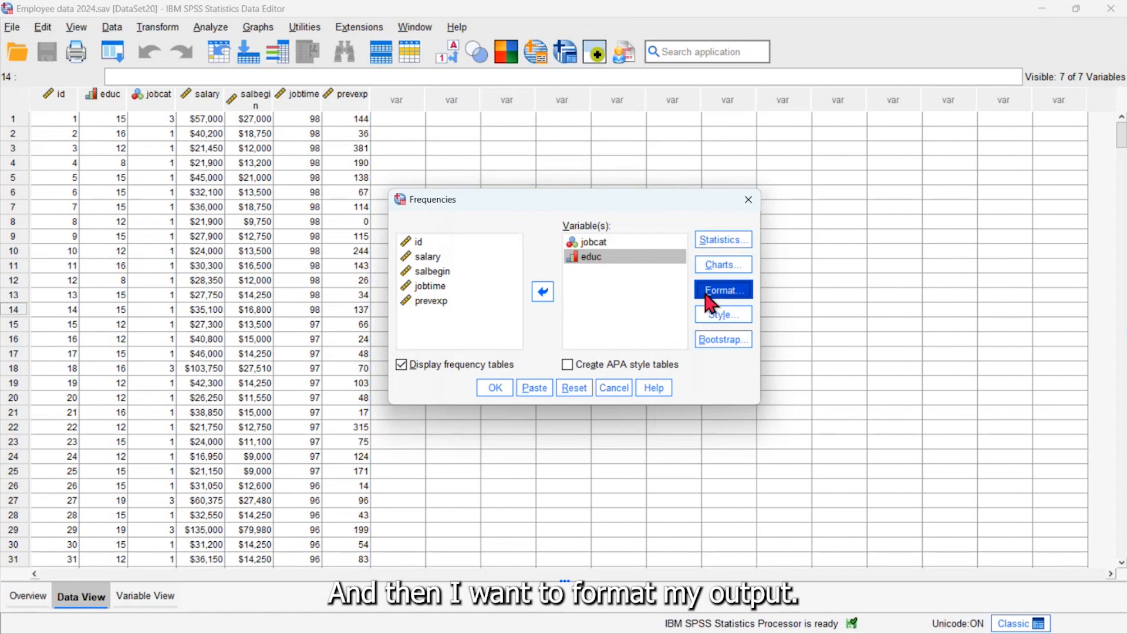
click(439, 405)
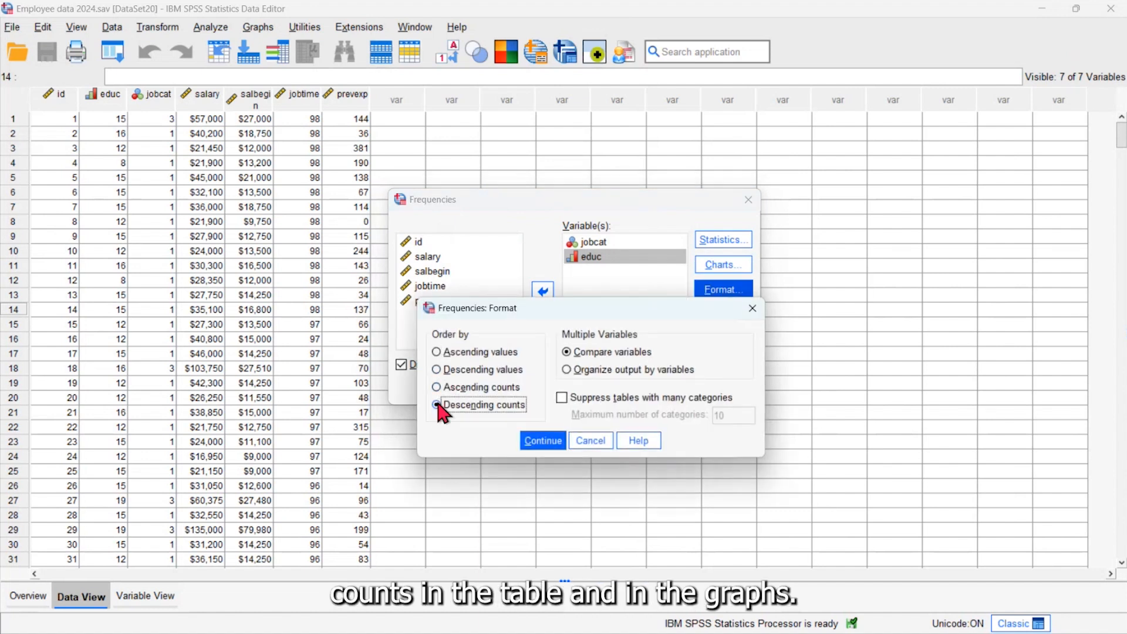
click(566, 369)
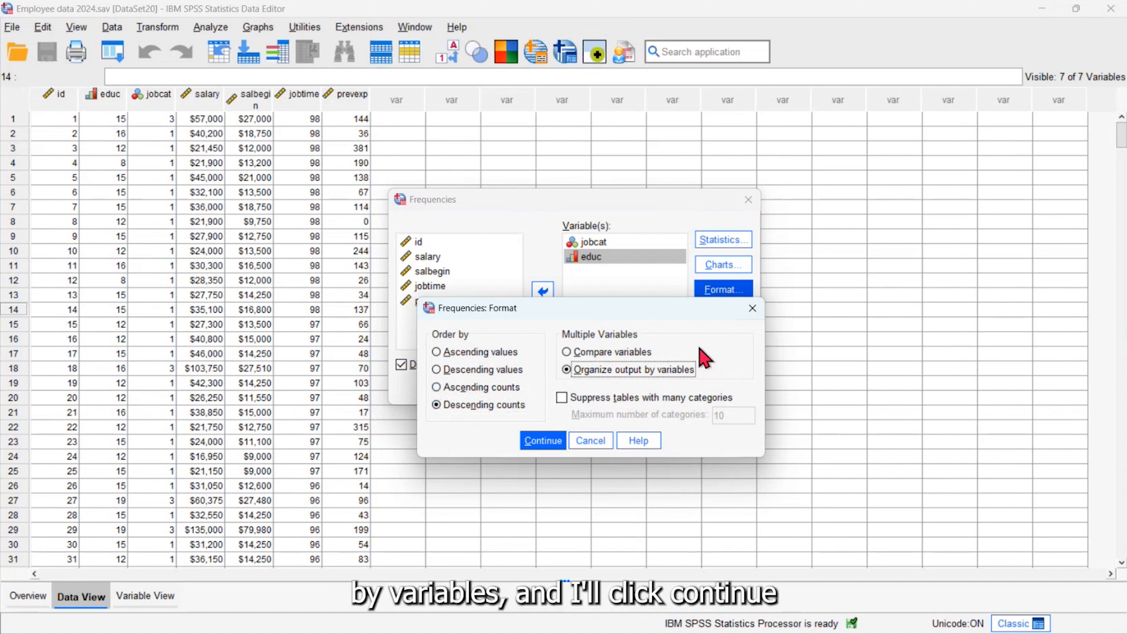
click(541, 445)
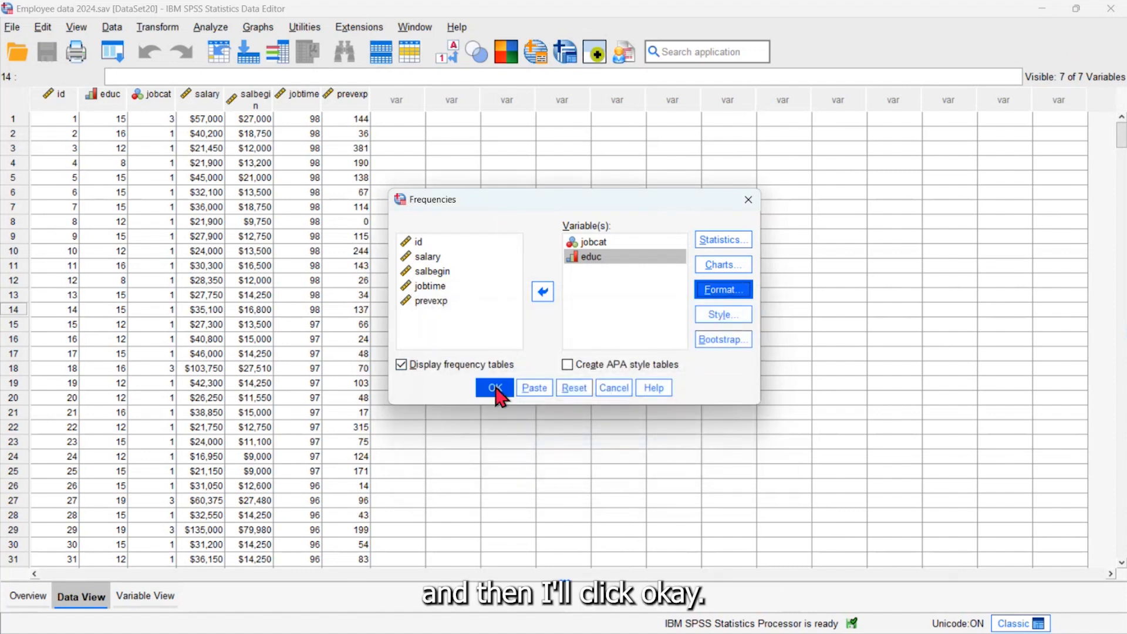
click(495, 388)
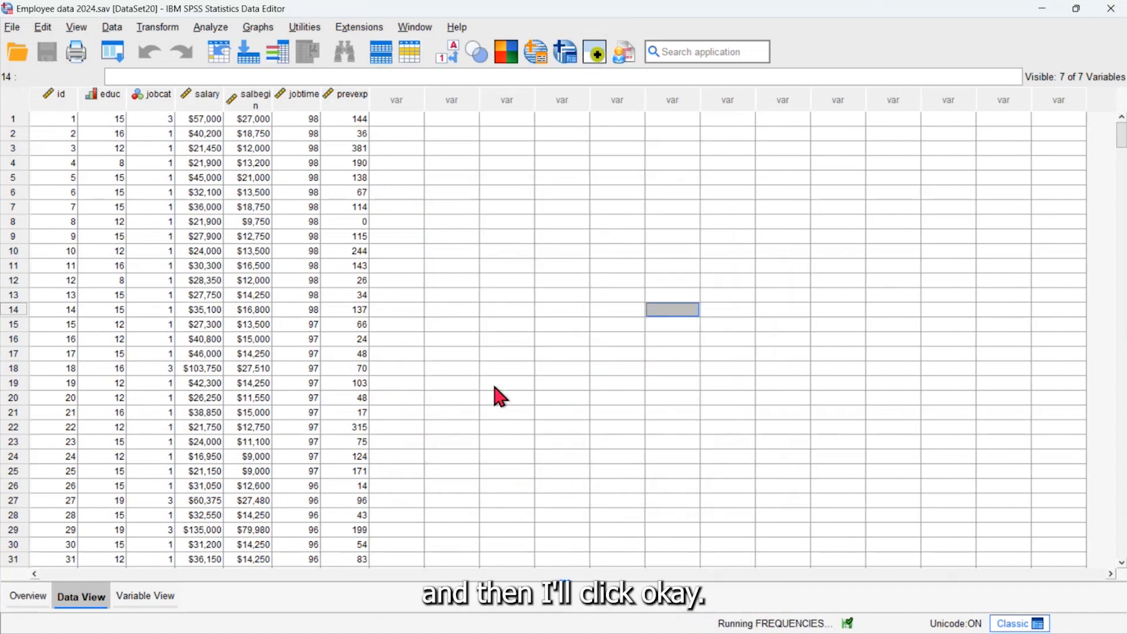
scroll(633, 337, down, 10)
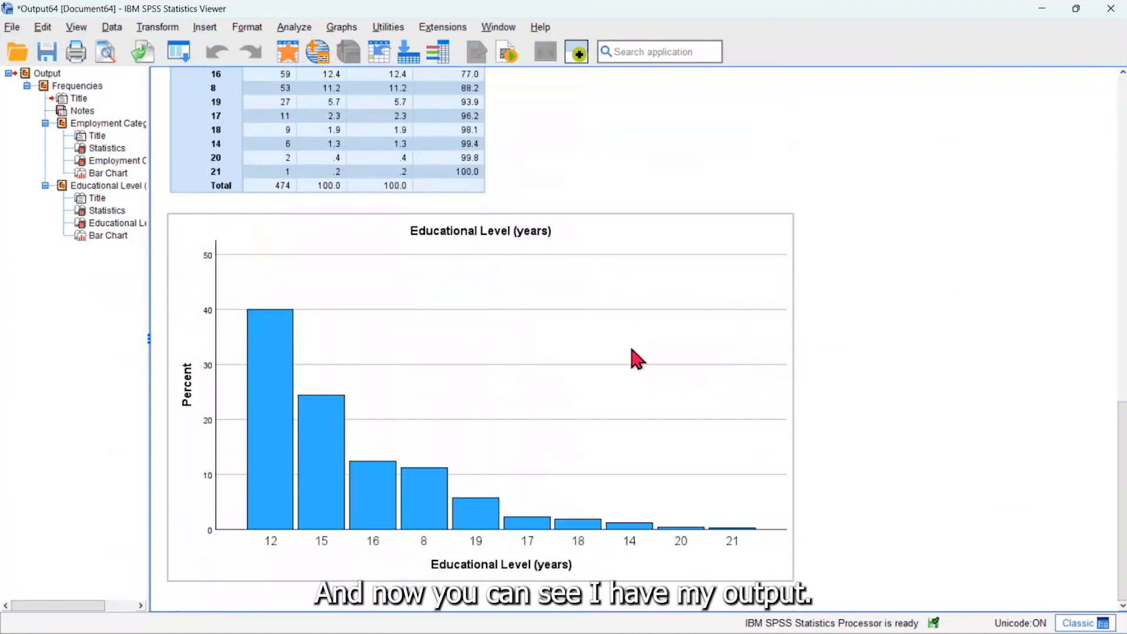
scroll(609, 366, up, 10)
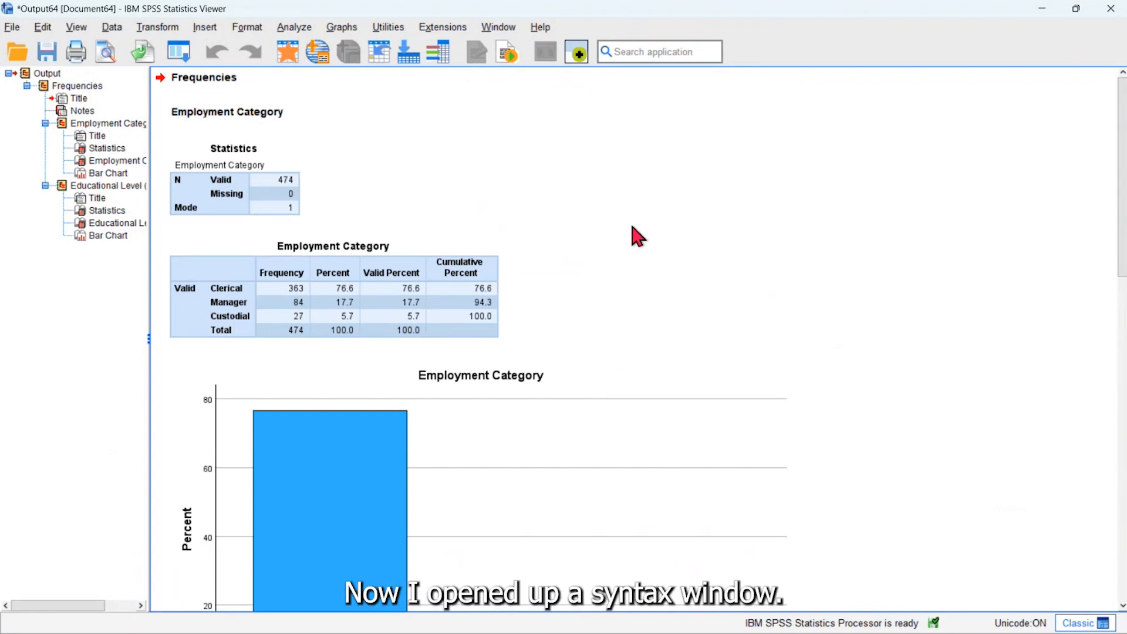
click(179, 55)
click(186, 82)
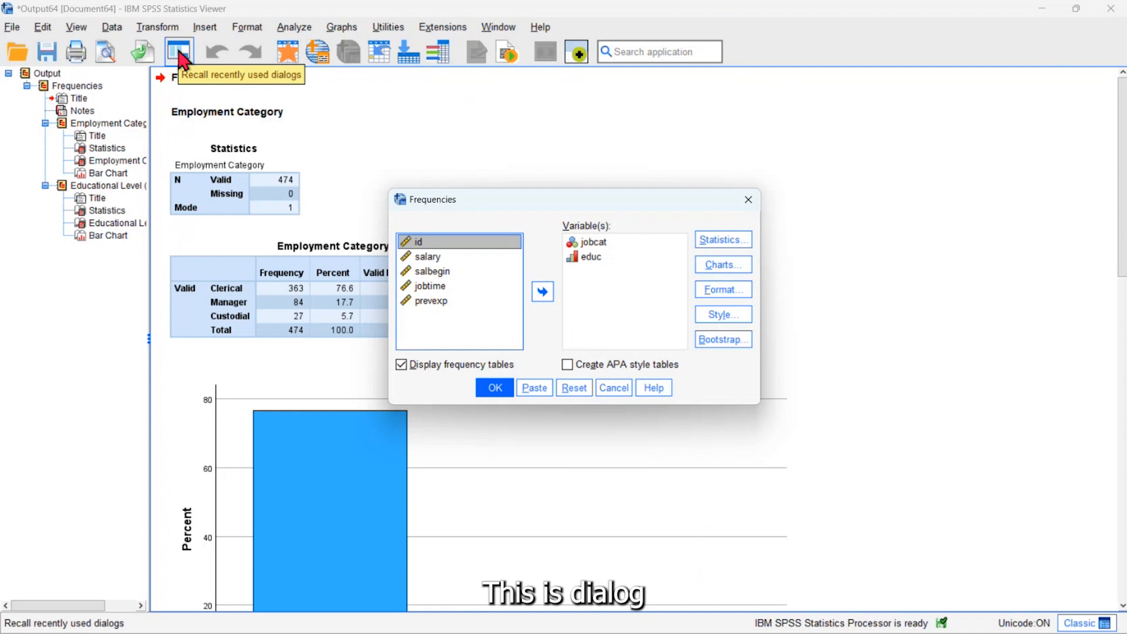
click(613, 390)
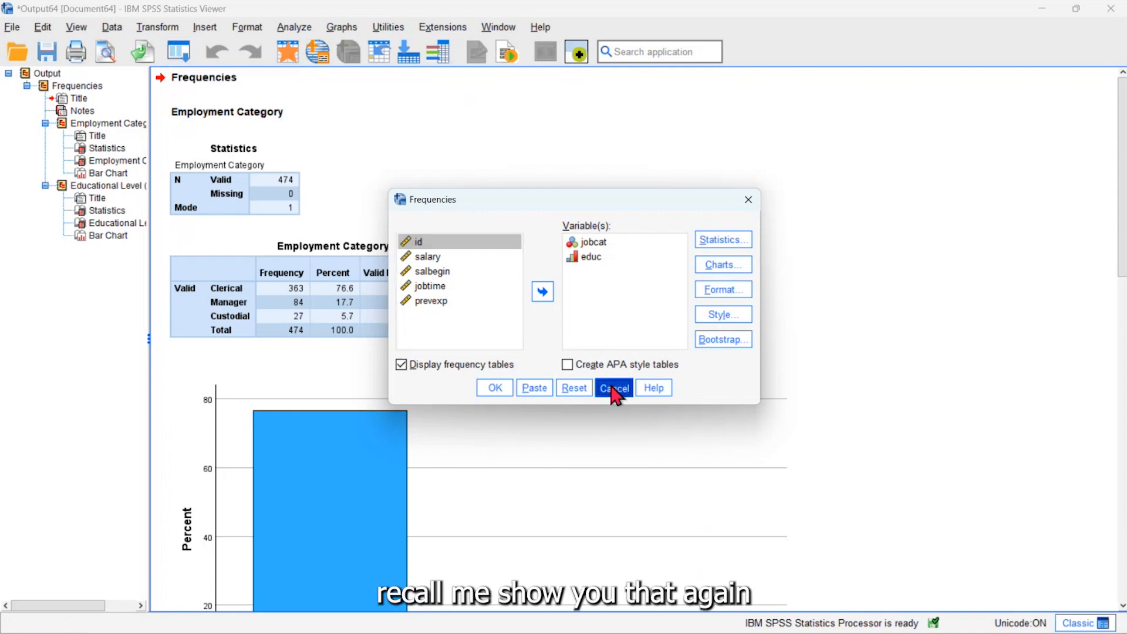
Recall the recently used Frequencies dialog, paste its command as syntax, and bring the Syntax Editor into view
click(177, 59)
click(188, 83)
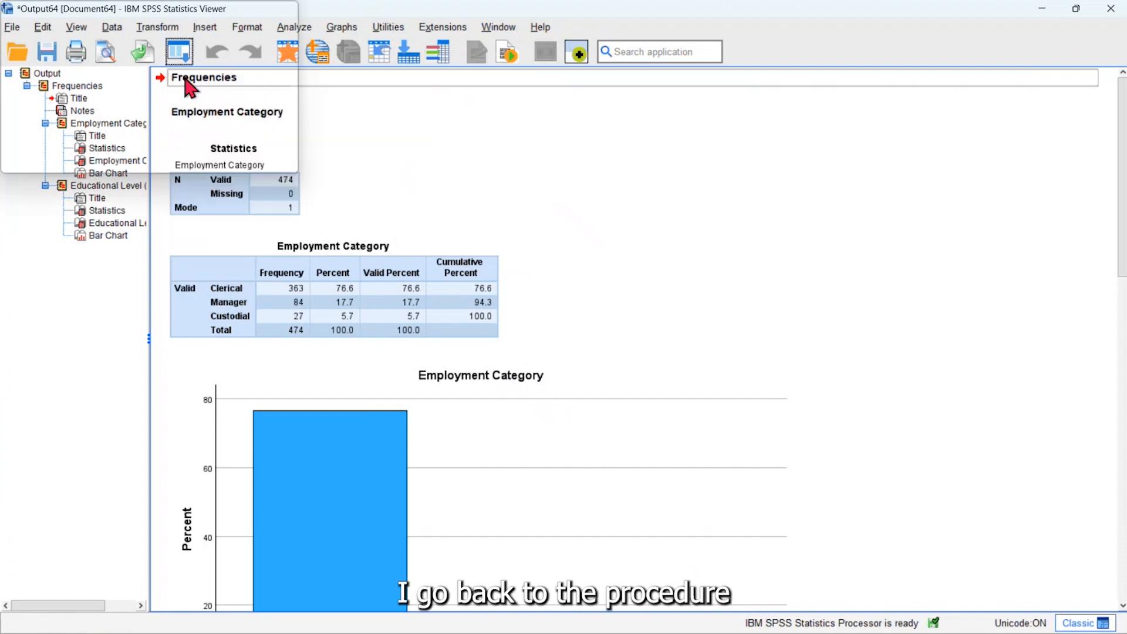
click(534, 387)
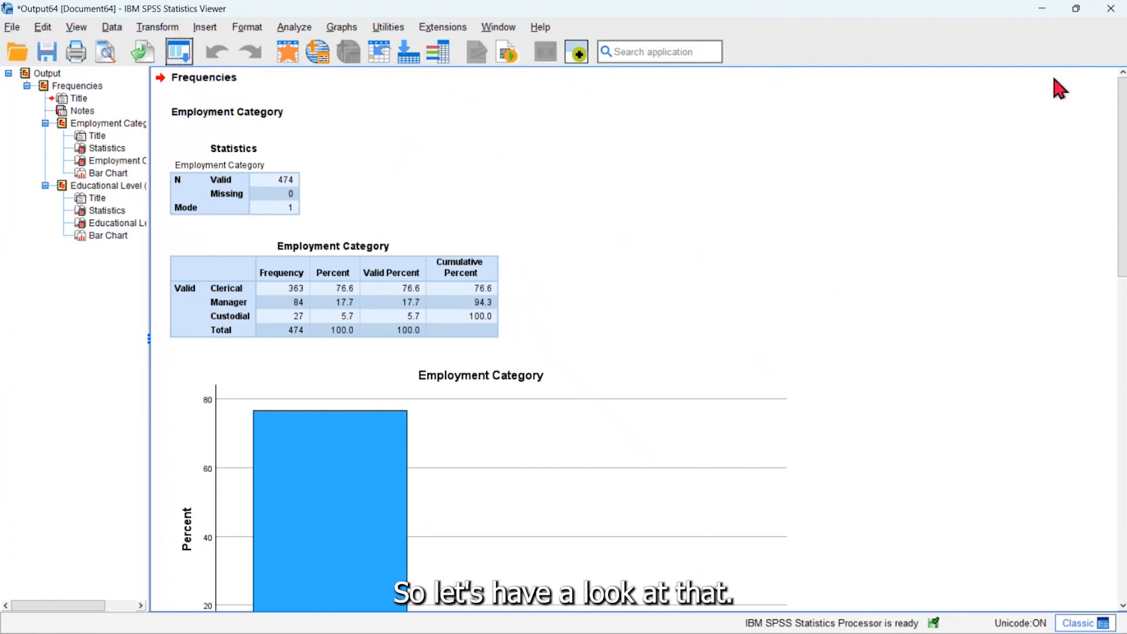
click(1042, 11)
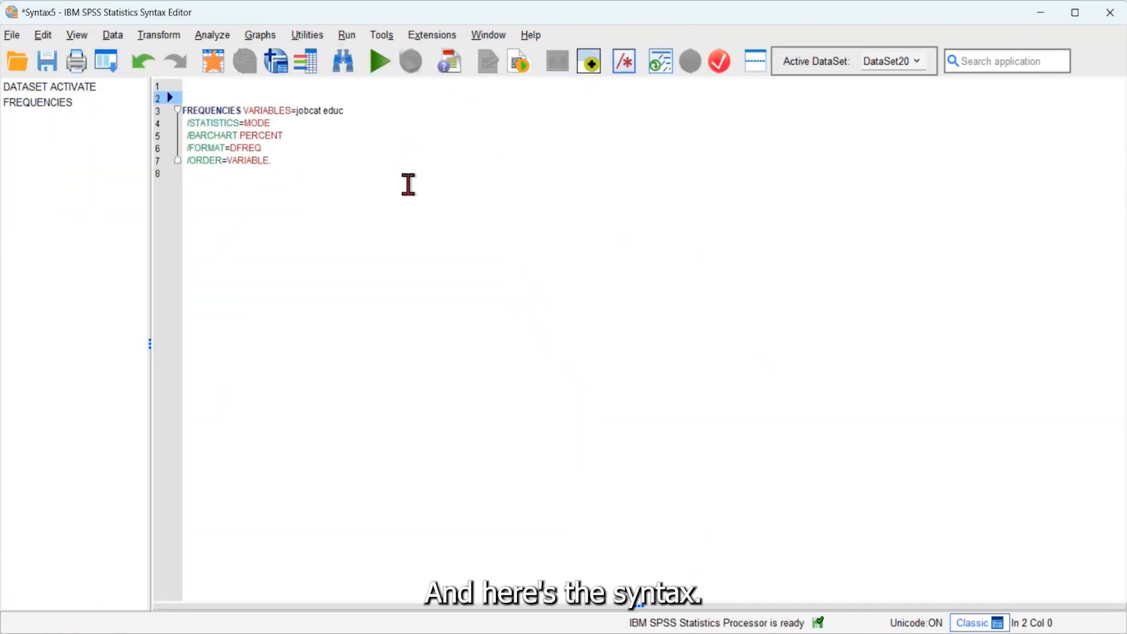
Run the whole FREQUENCIES command for jobcat and educ from the syntax and look through the new output
drag(317, 176, 174, 114)
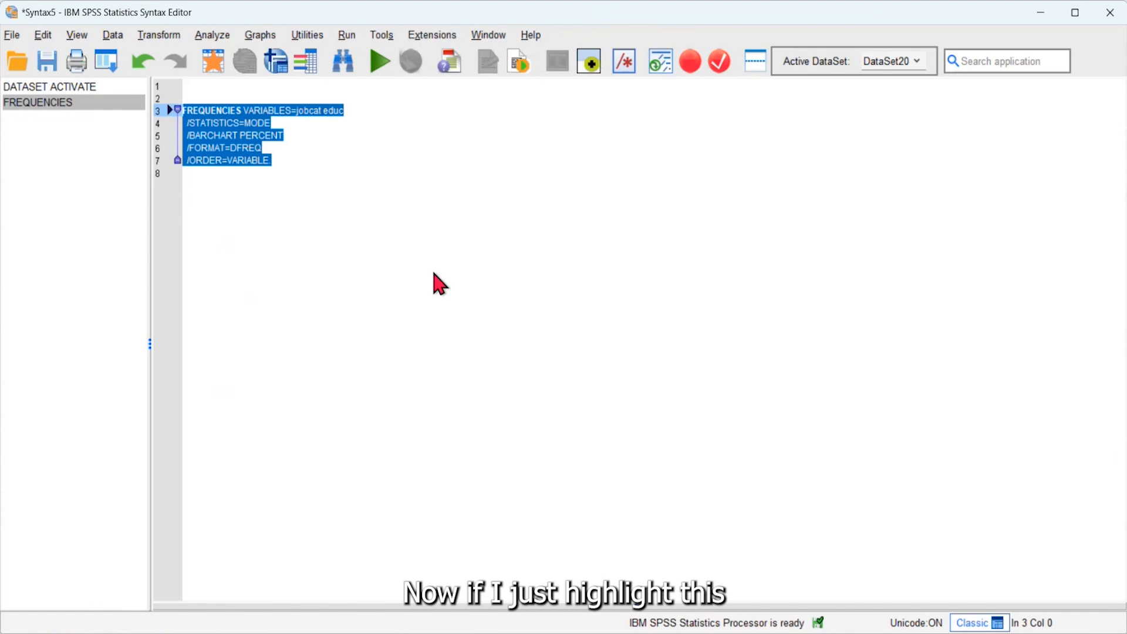
click(380, 77)
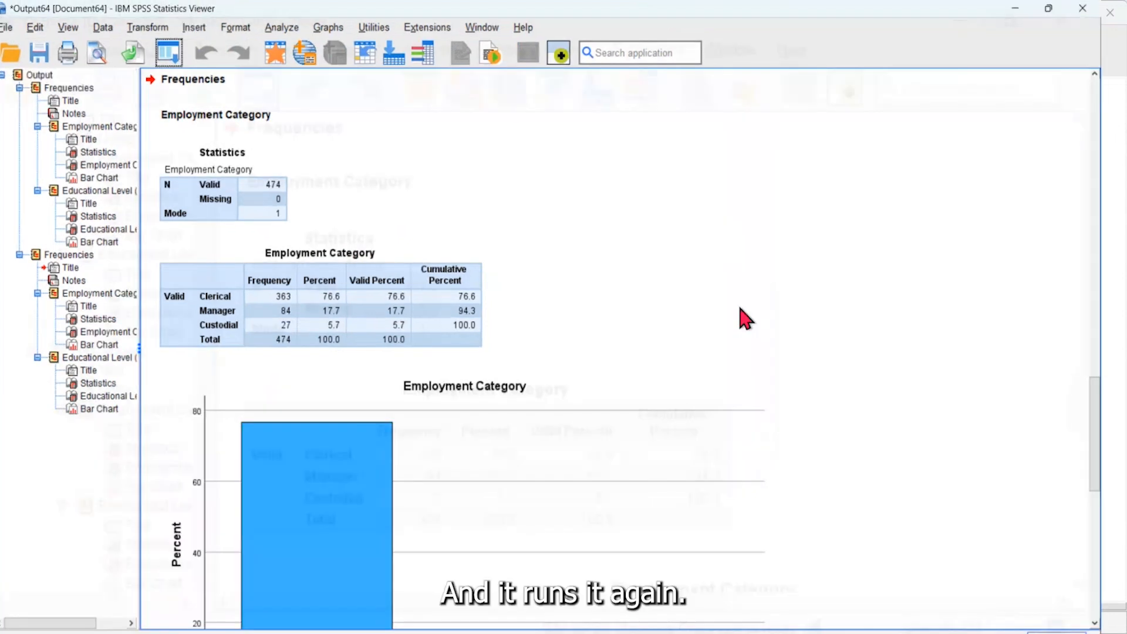
scroll(746, 318, down, 10)
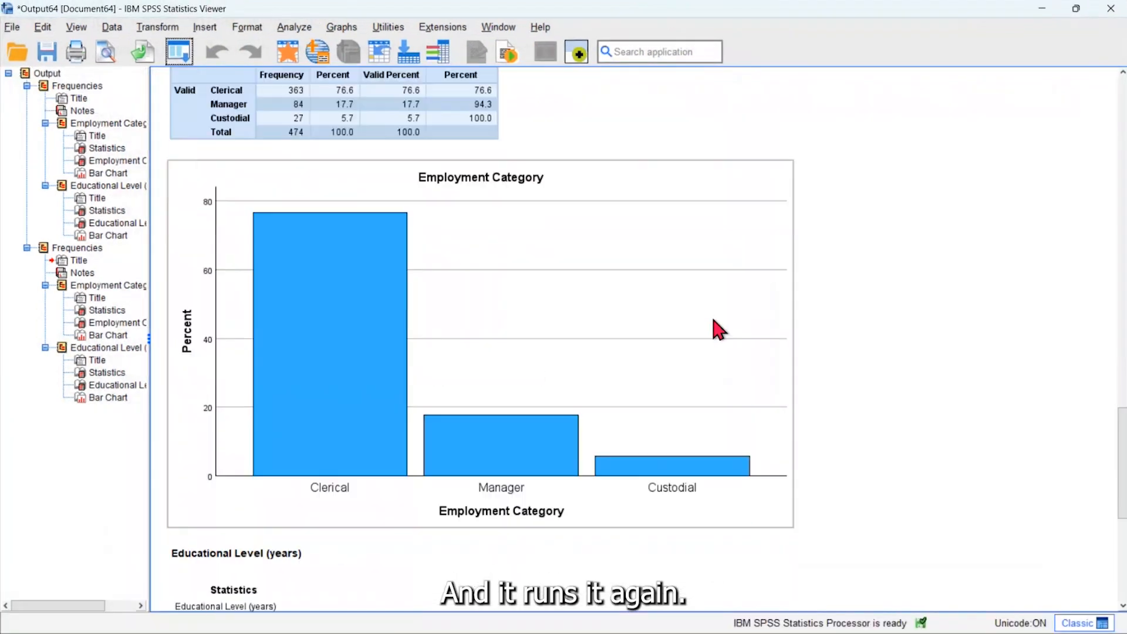
scroll(709, 318, up, 15)
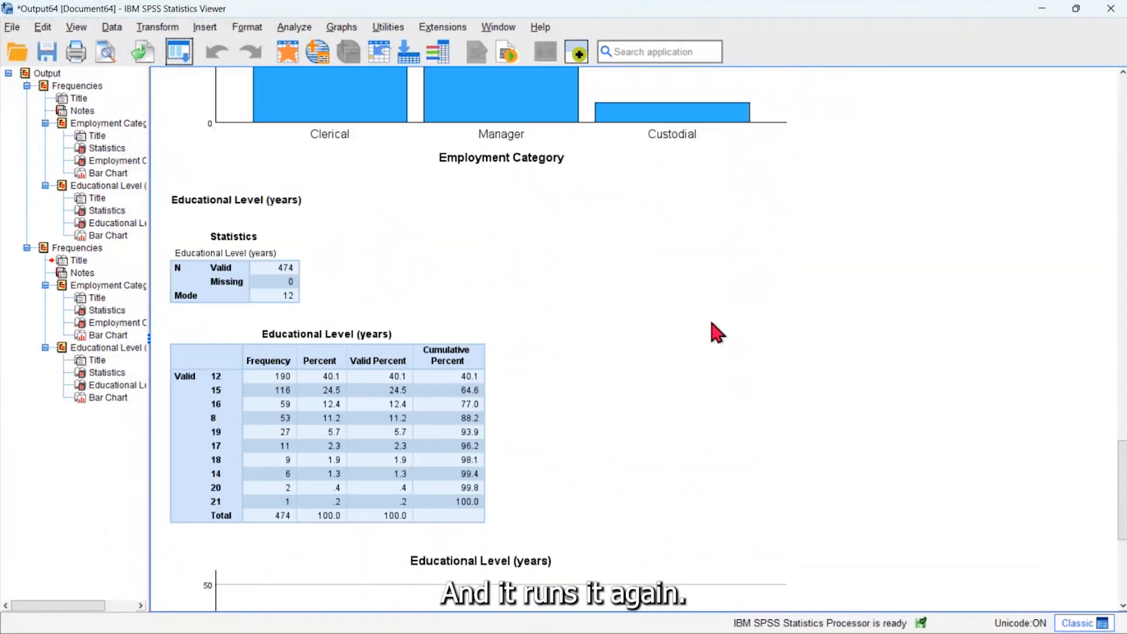
Close the output document without saving it, then put the syntax window away to return to the employee data
click(1110, 9)
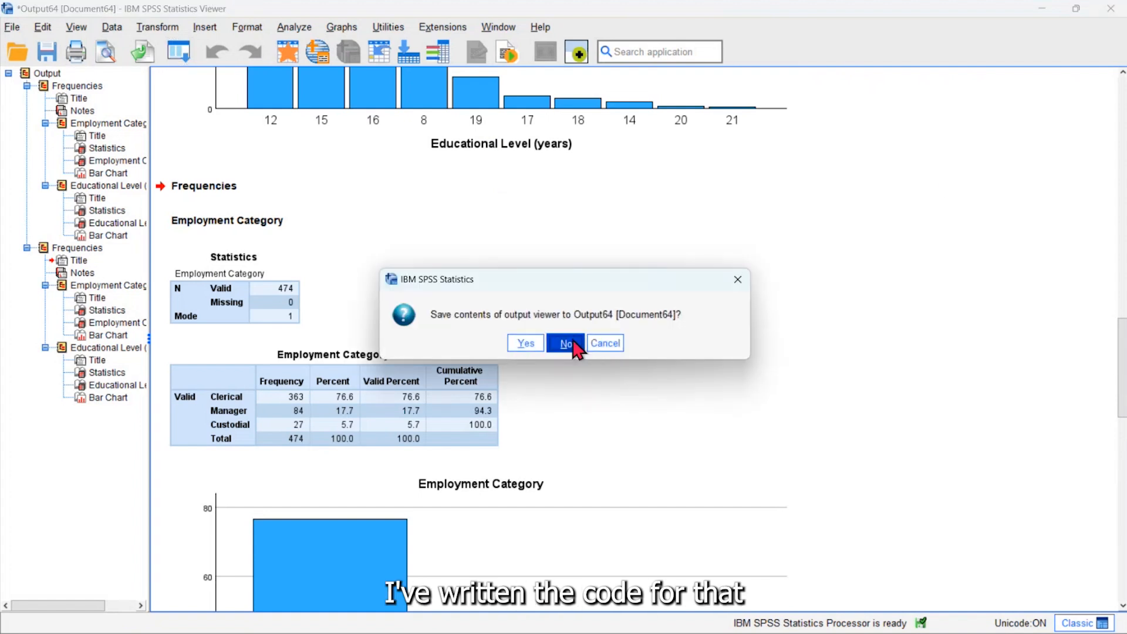
click(573, 342)
click(339, 242)
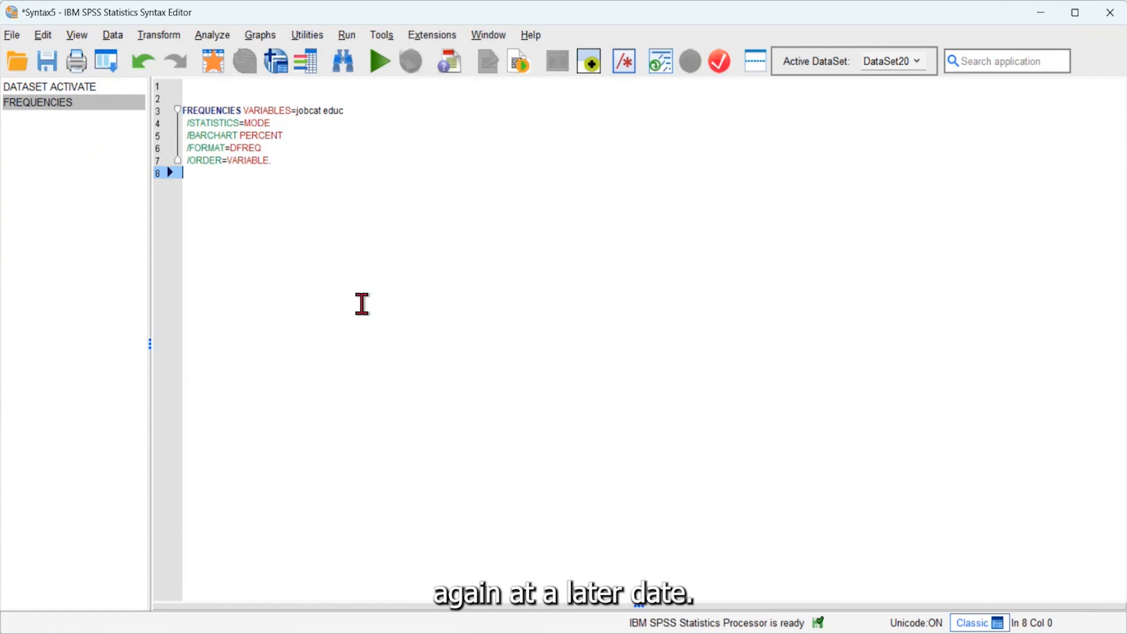
click(1041, 13)
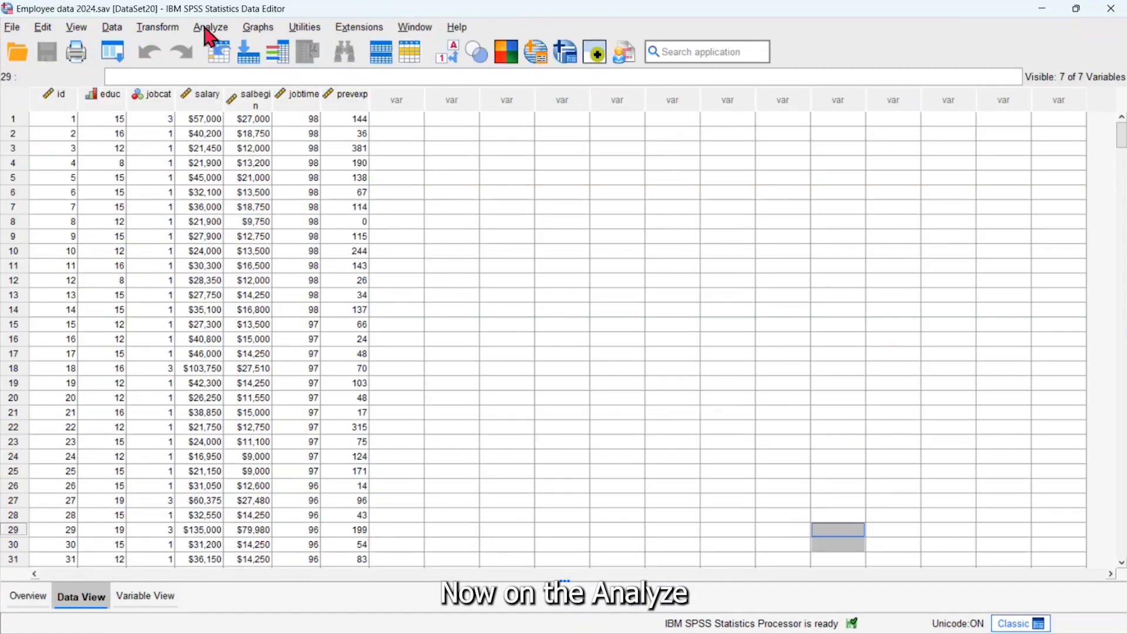
Set up a Descriptives analysis with salary, salbegin, jobtime and prevexp as its variables
click(207, 30)
mouse_move(229, 84)
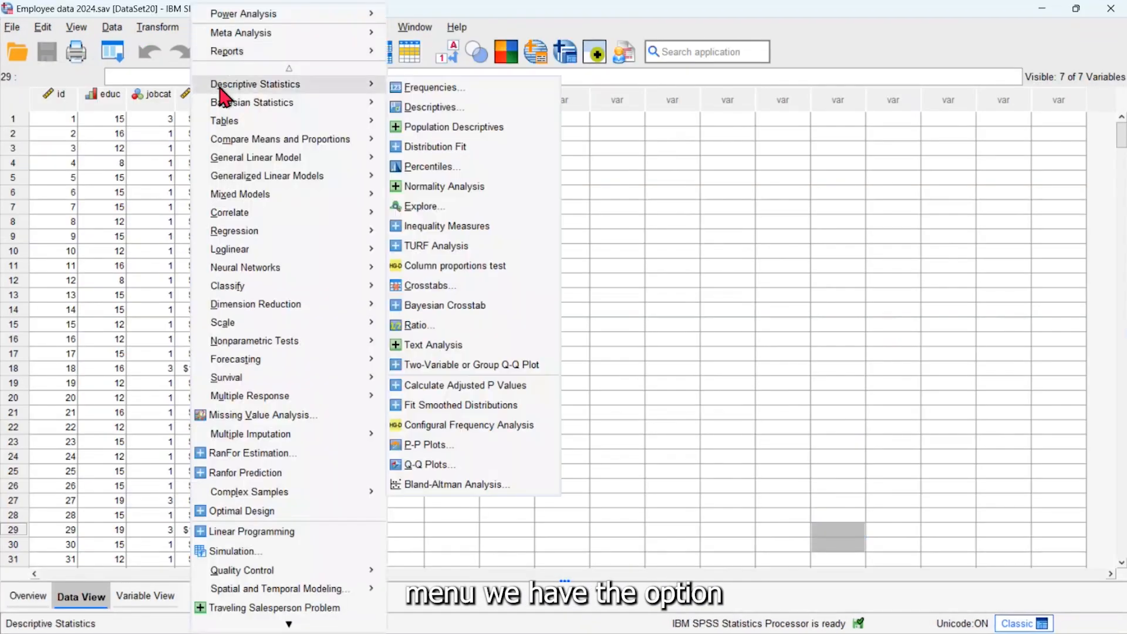
click(418, 109)
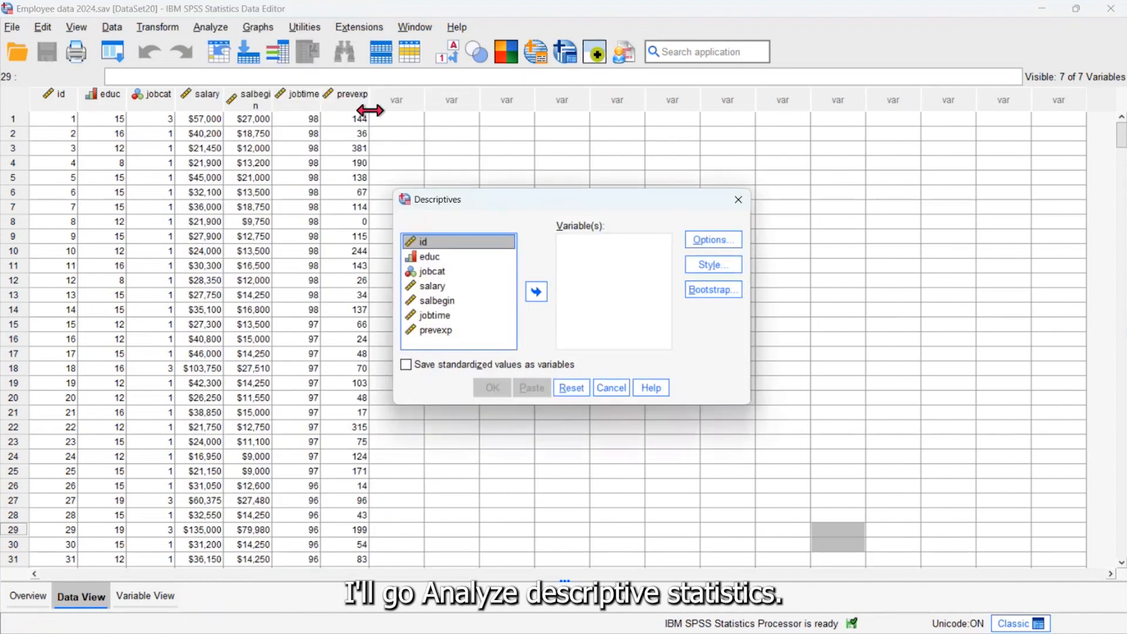
click(433, 287)
click(531, 293)
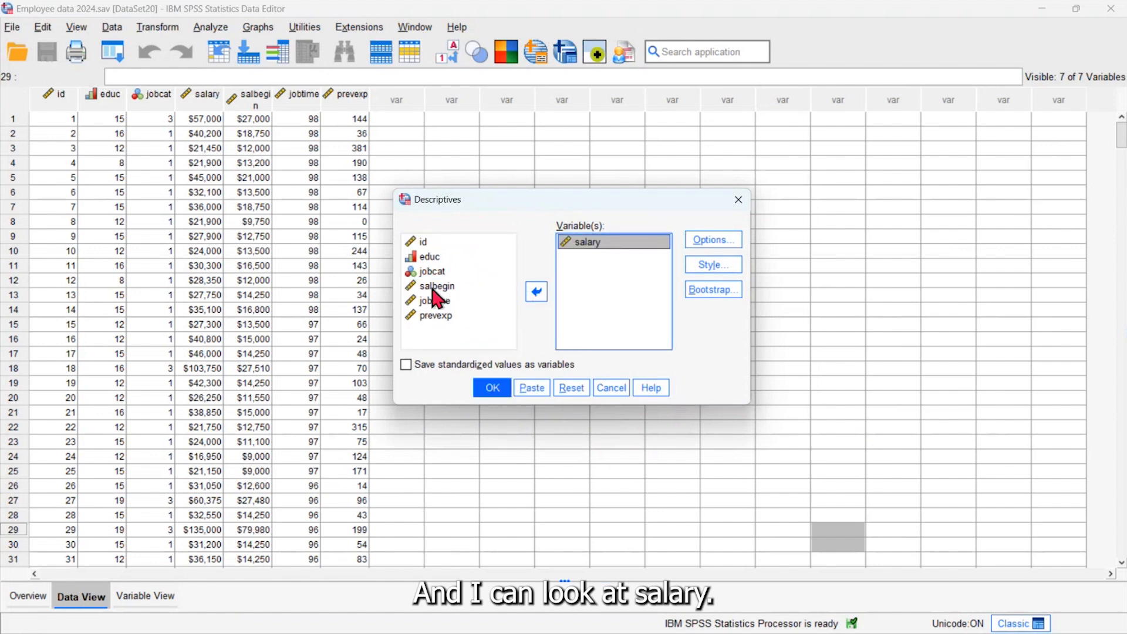
click(435, 287)
click(536, 294)
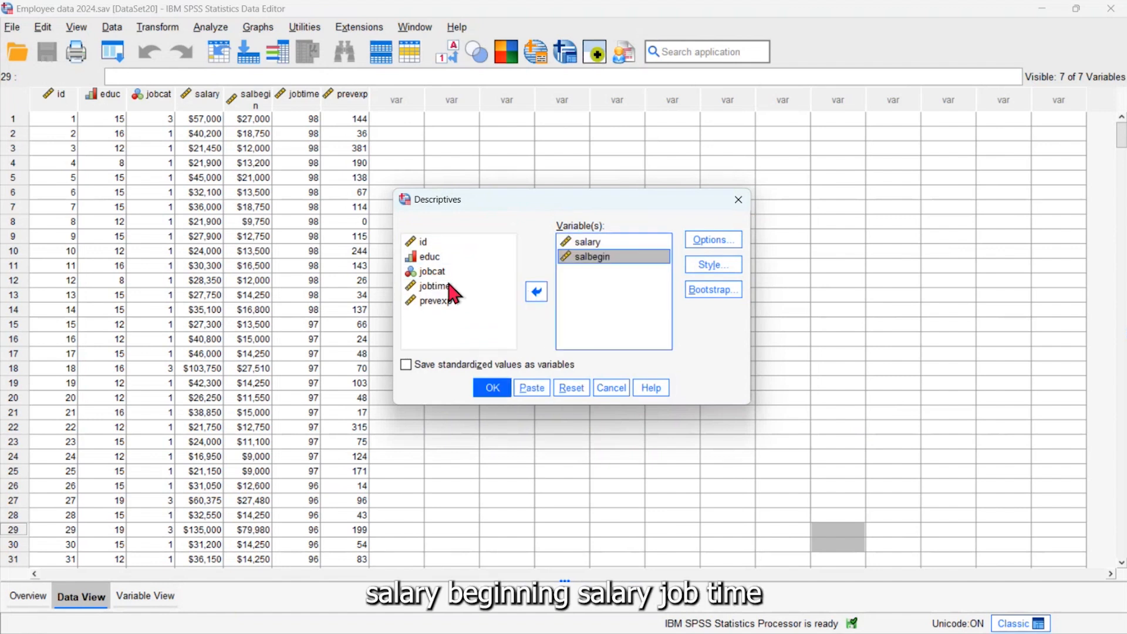
click(437, 287)
click(536, 291)
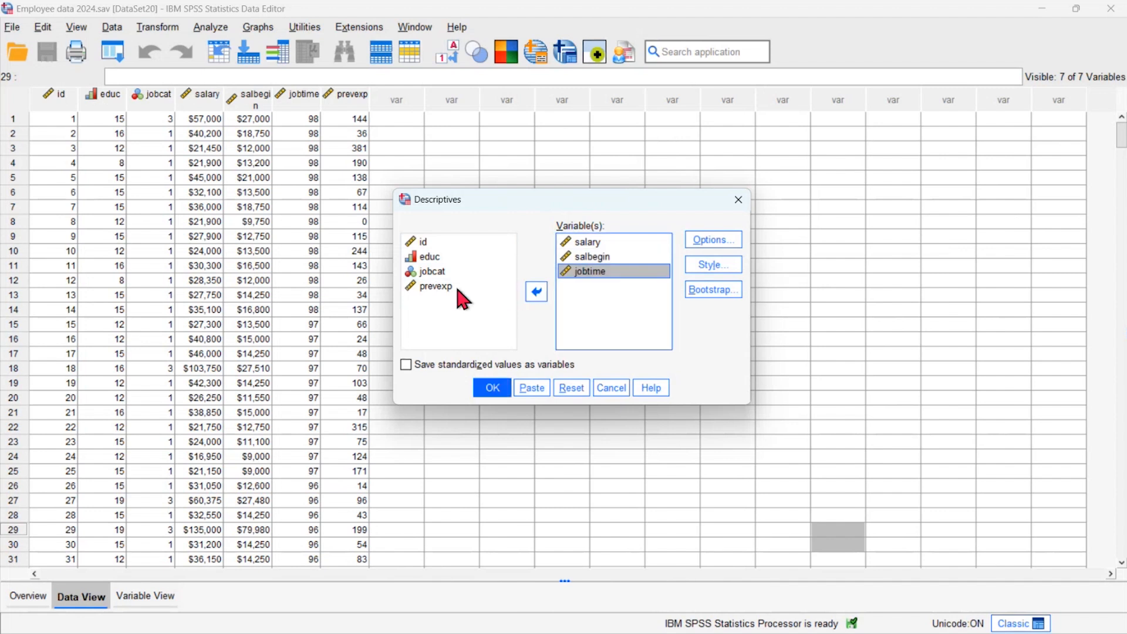
click(440, 288)
click(537, 294)
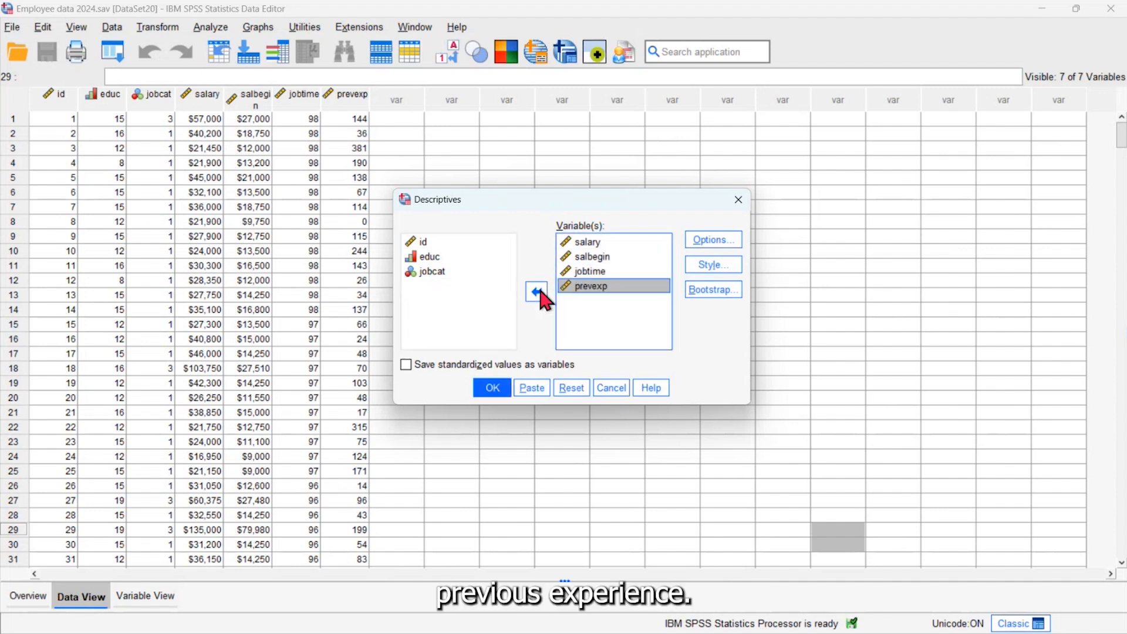
Keep the mean, standard deviation, minimum and maximum as the statistics, run the Descriptives analysis and review its table
click(715, 241)
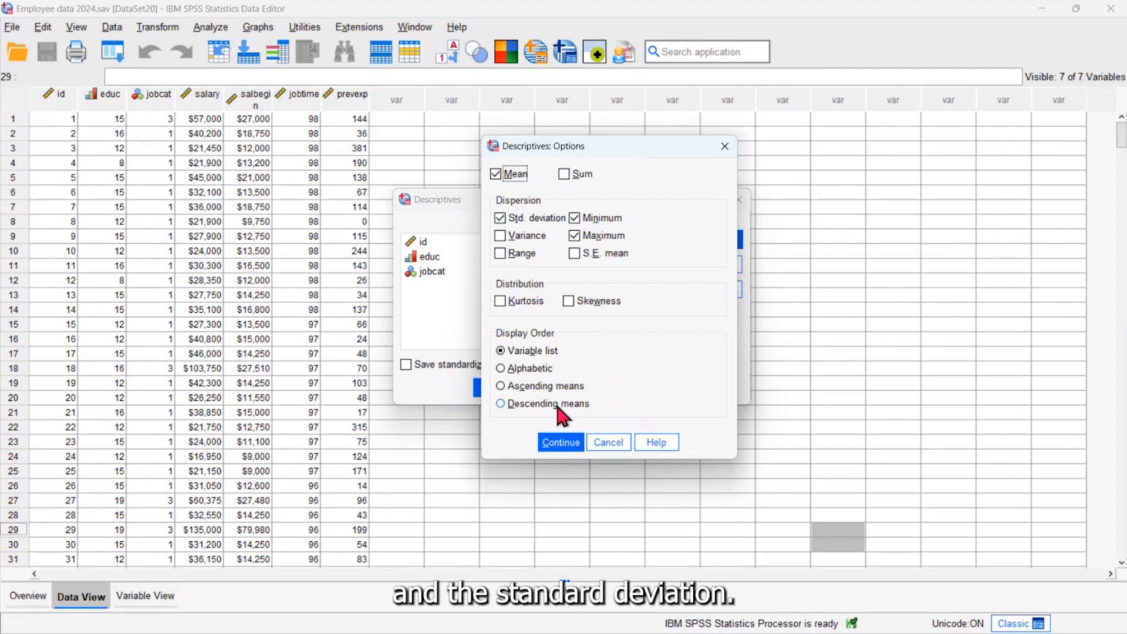
click(559, 444)
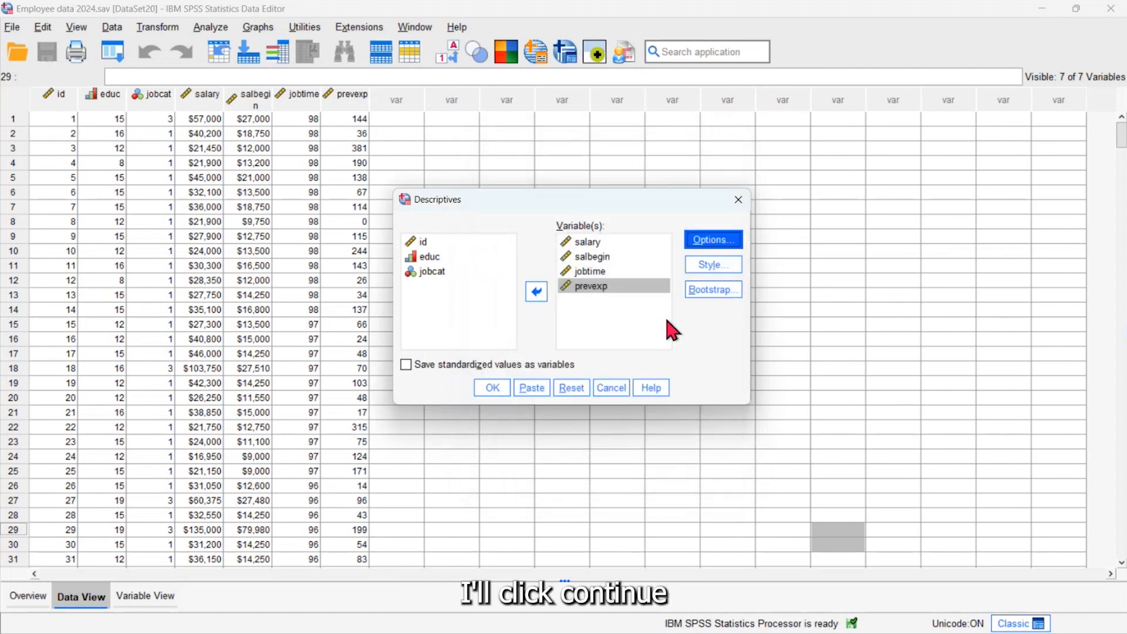
click(492, 388)
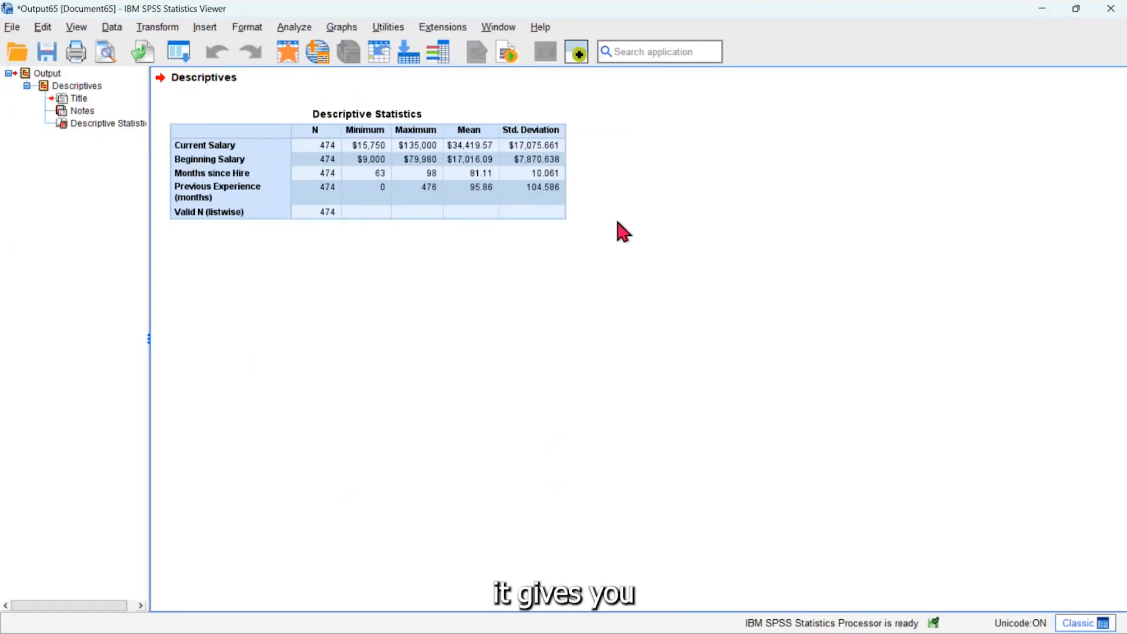
click(499, 252)
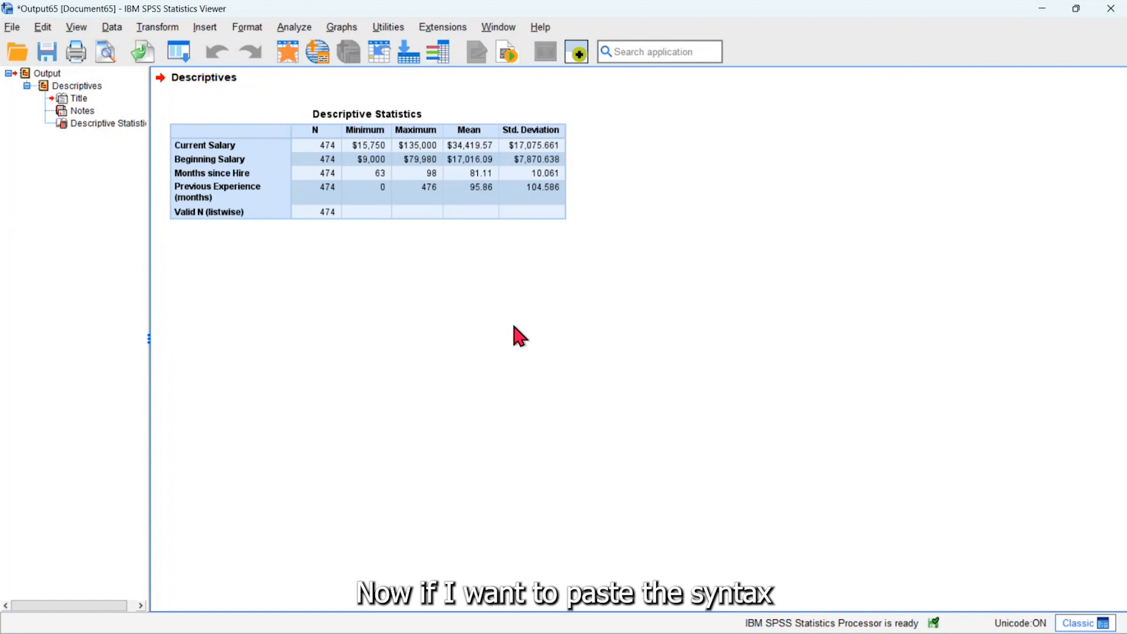
Recall the recently used Descriptives dialog, paste its command as syntax, and minimize the output to return to the employee data
click(180, 53)
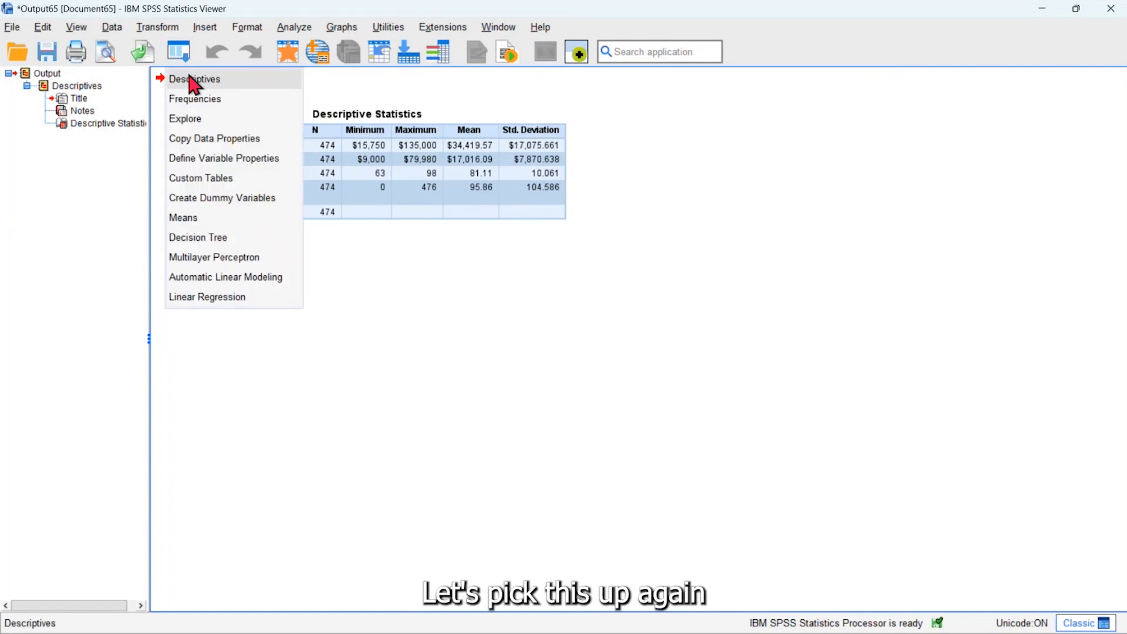
click(194, 81)
click(538, 388)
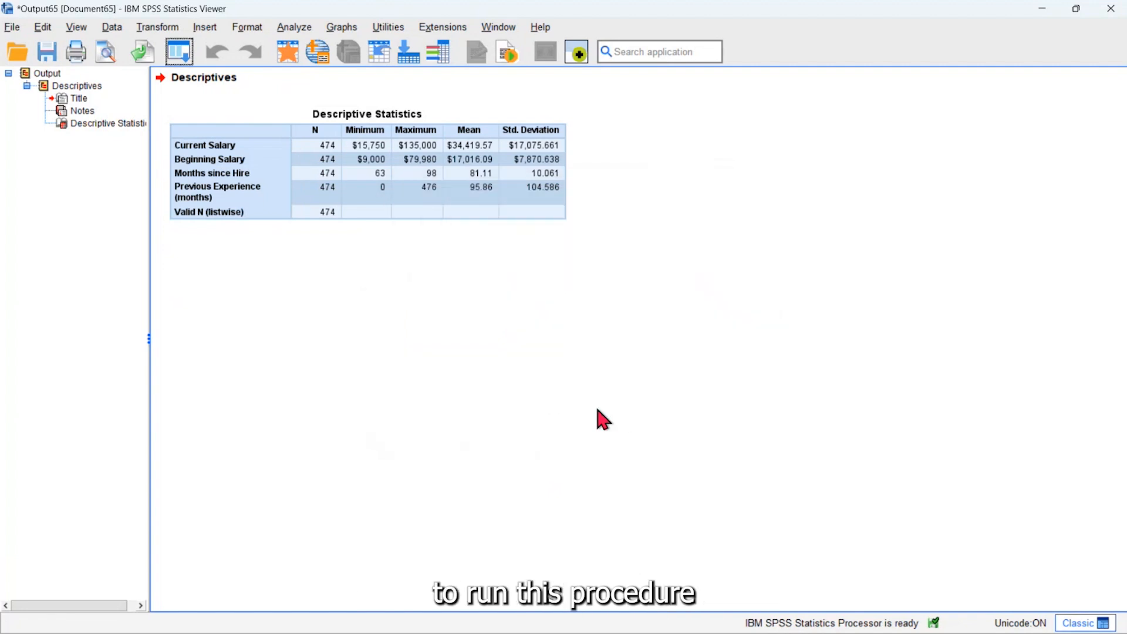
click(357, 176)
click(1044, 12)
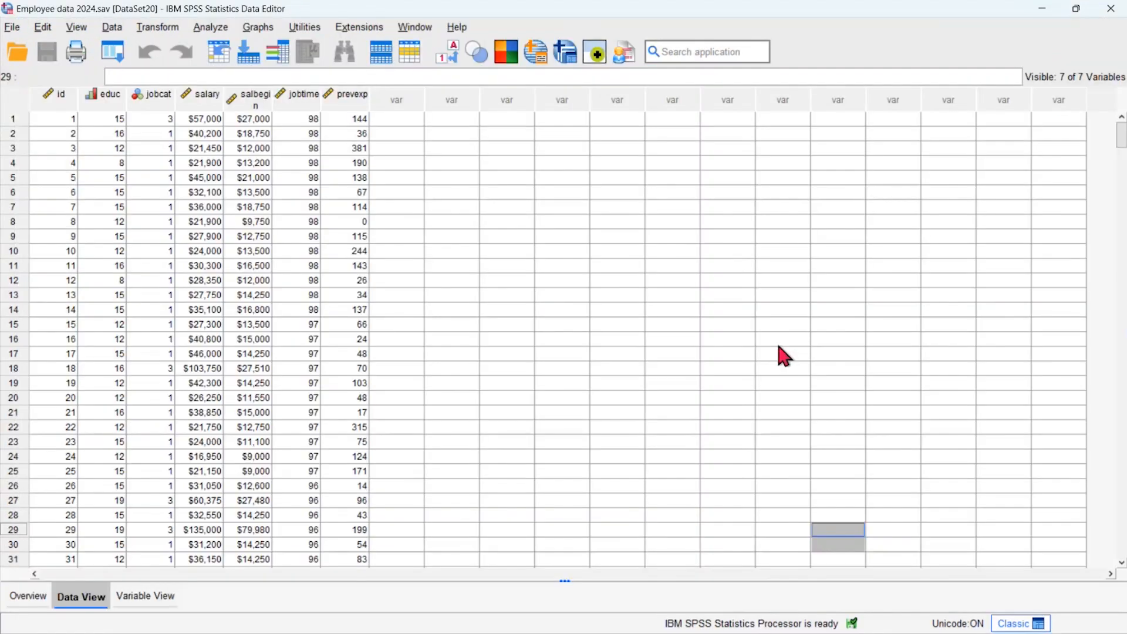
Set up an Explore analysis with salary as the dependent variable and request descriptives and outliers
click(207, 32)
mouse_move(352, 84)
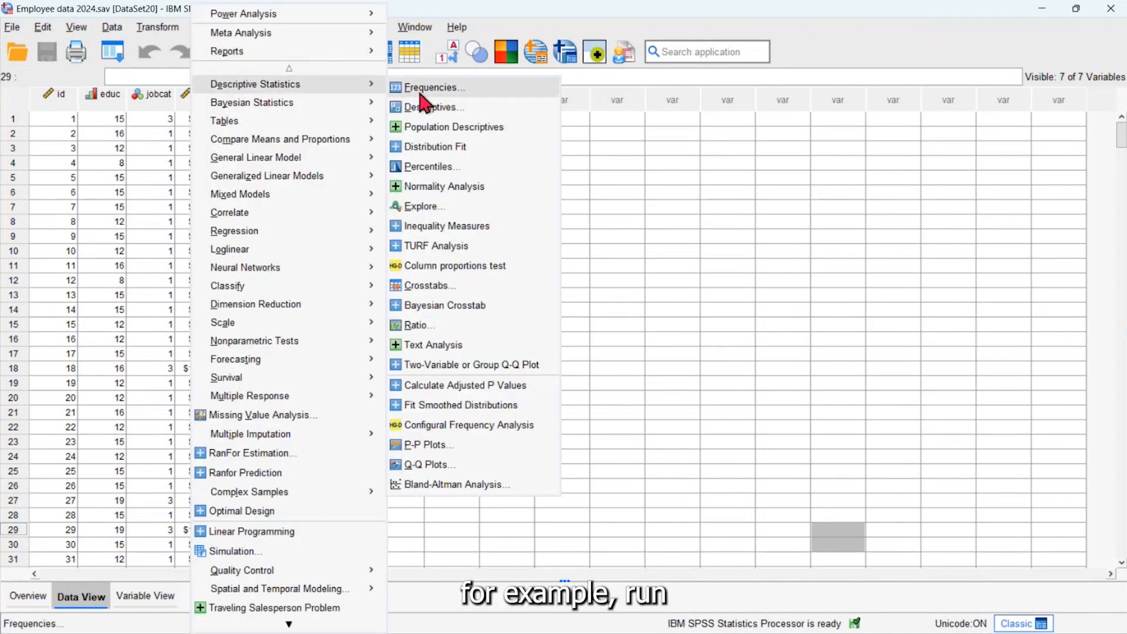
click(435, 206)
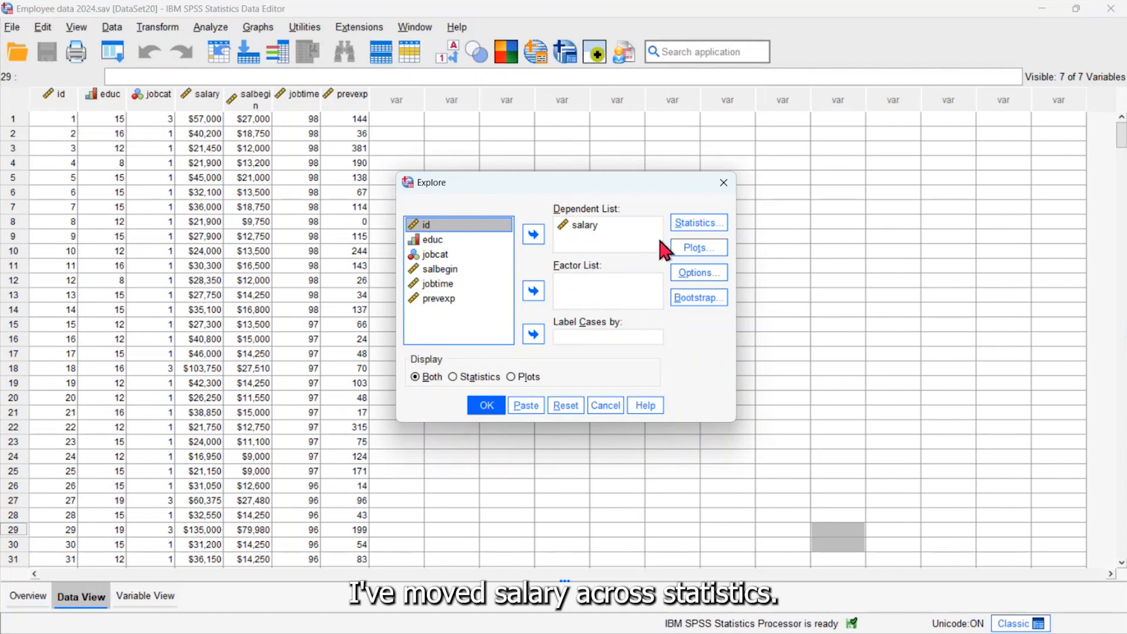
click(685, 227)
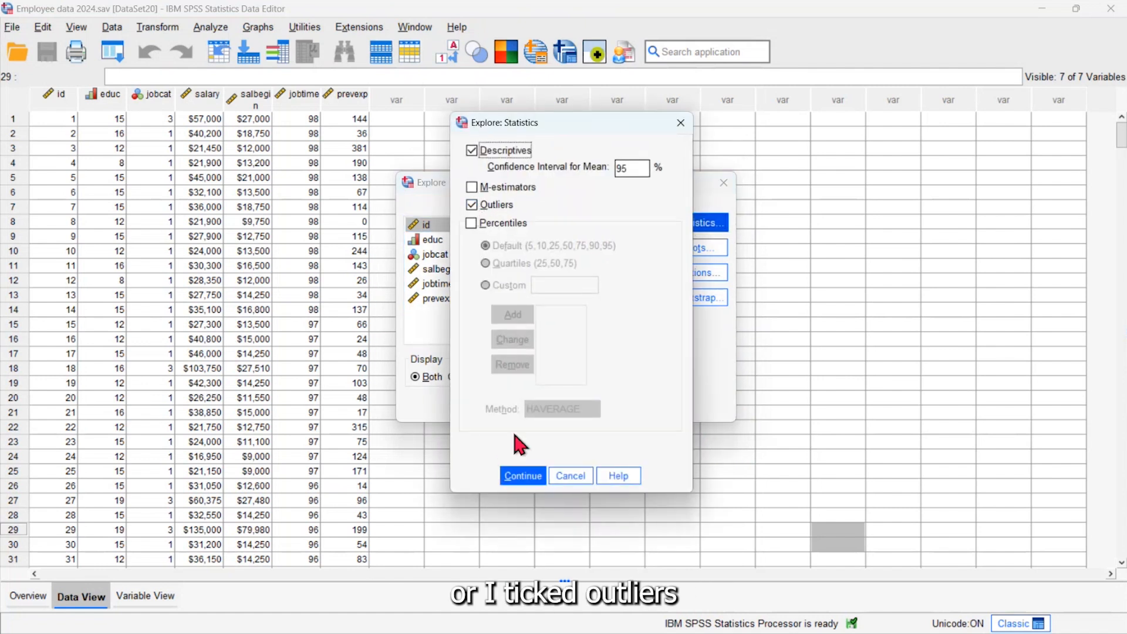
click(525, 476)
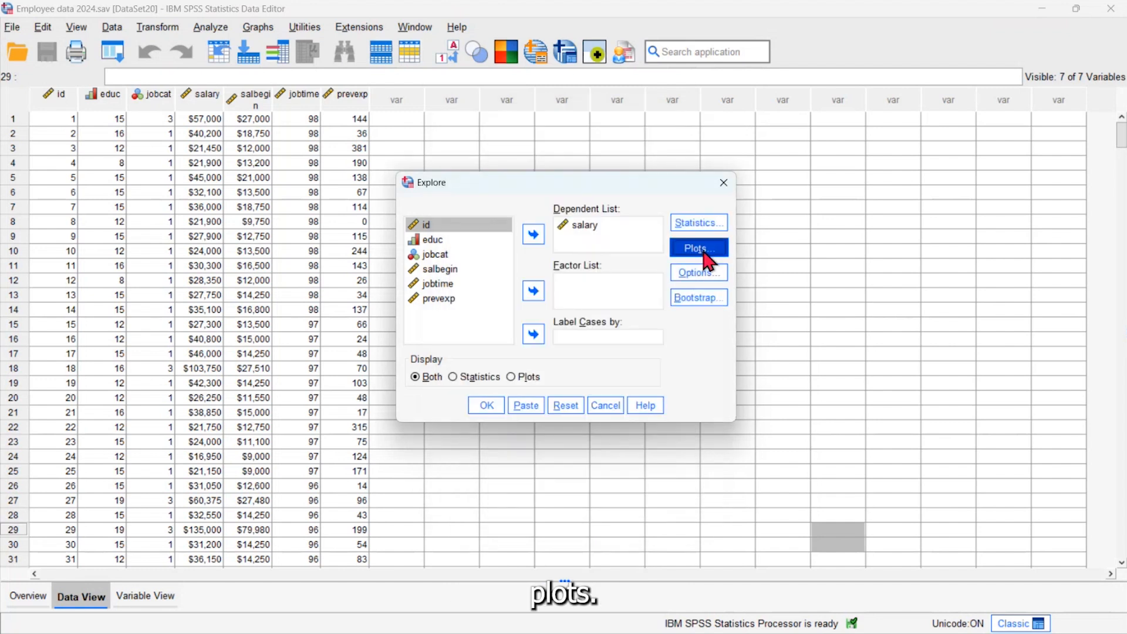
Request a histogram and normality plots with tests for the Explore analysis, without stem-and-leaf, and paste its command as syntax
click(699, 248)
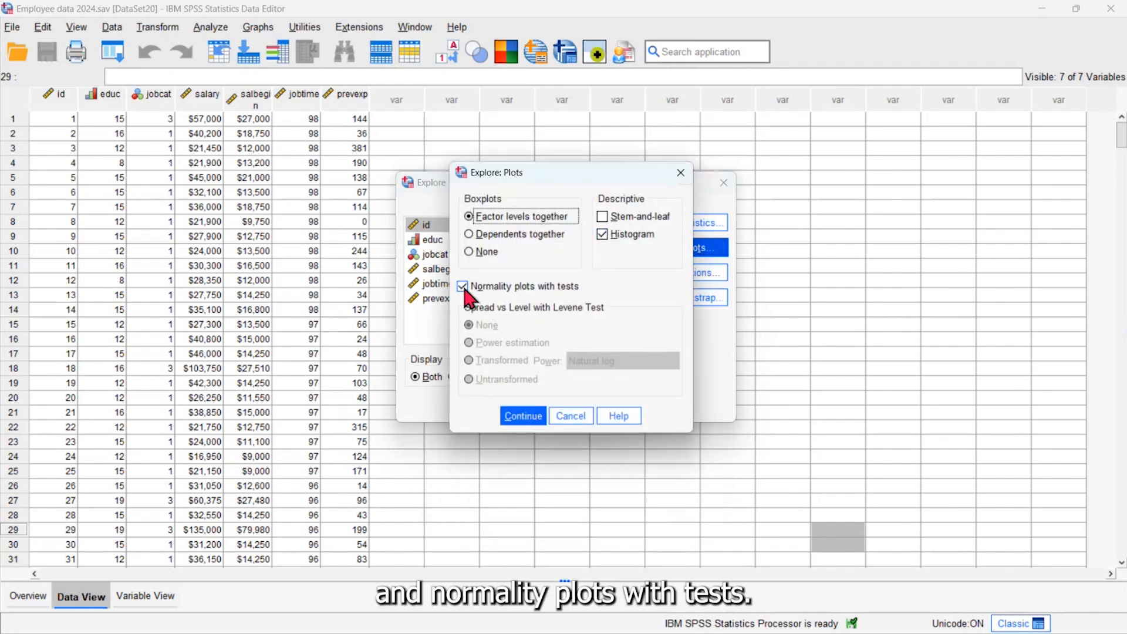
click(516, 415)
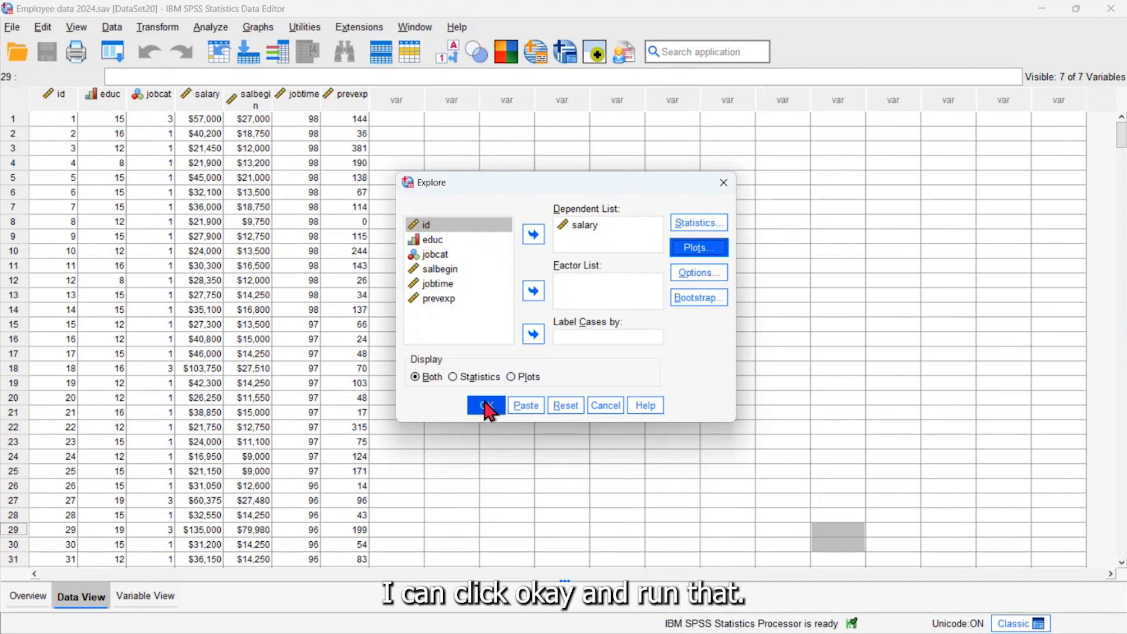
click(519, 406)
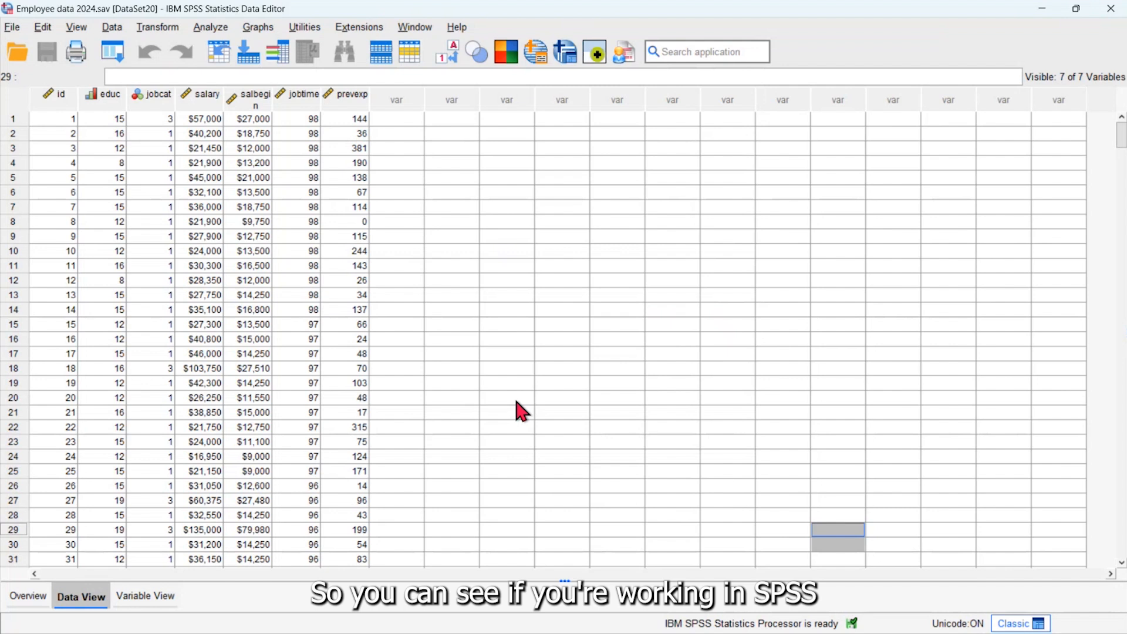
Reset the Frequencies analysis to its defaults and add only educ as its variable
click(207, 28)
mouse_move(227, 88)
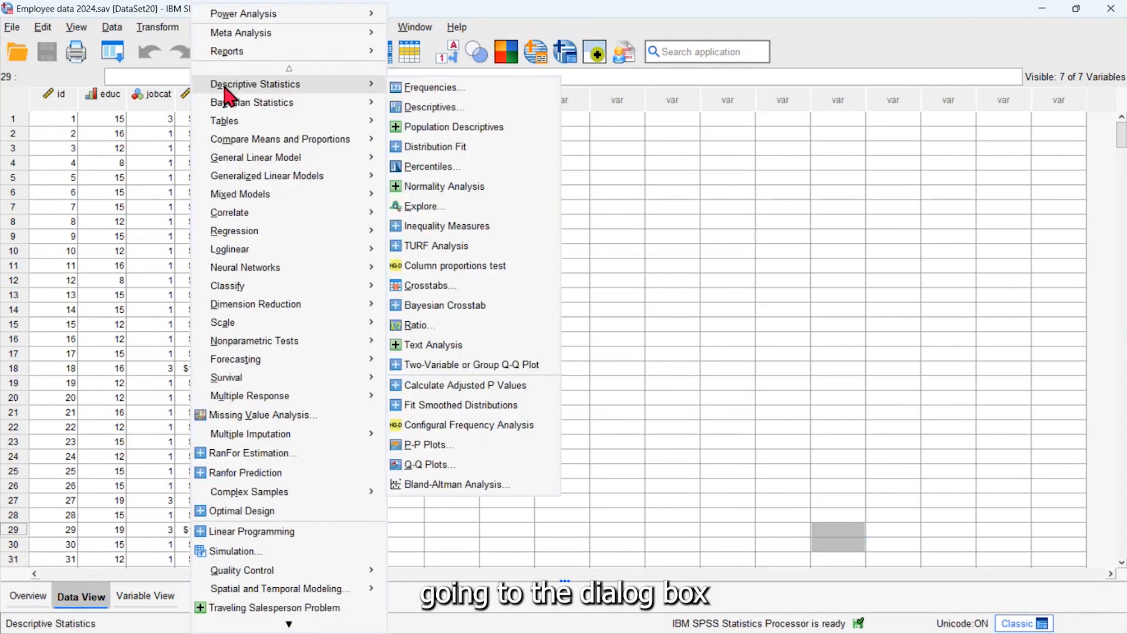
click(398, 89)
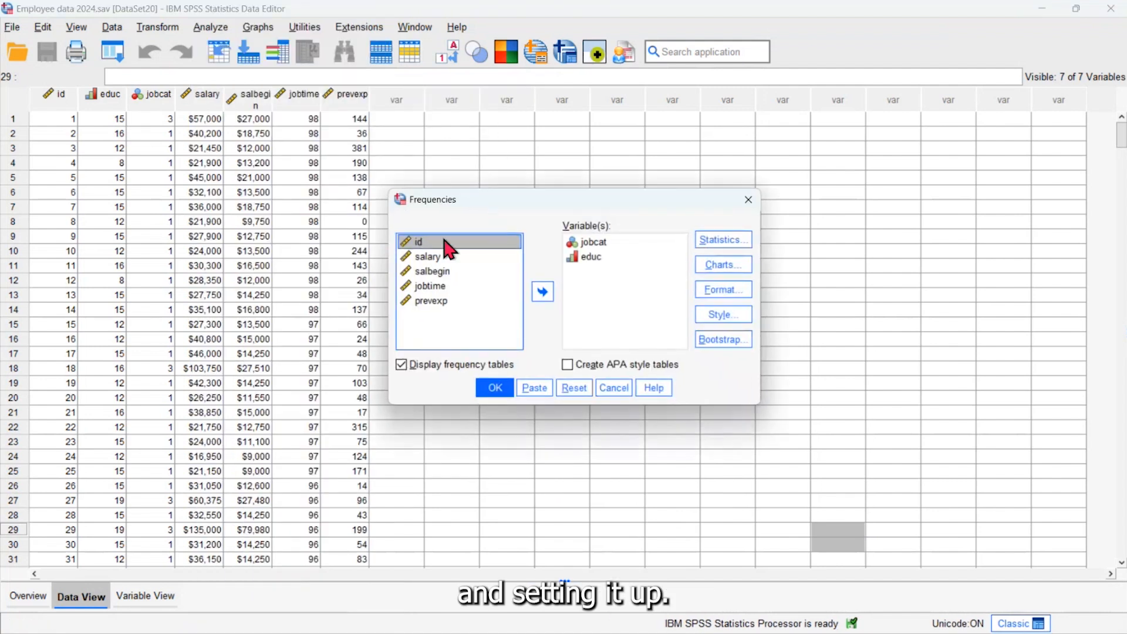
click(573, 388)
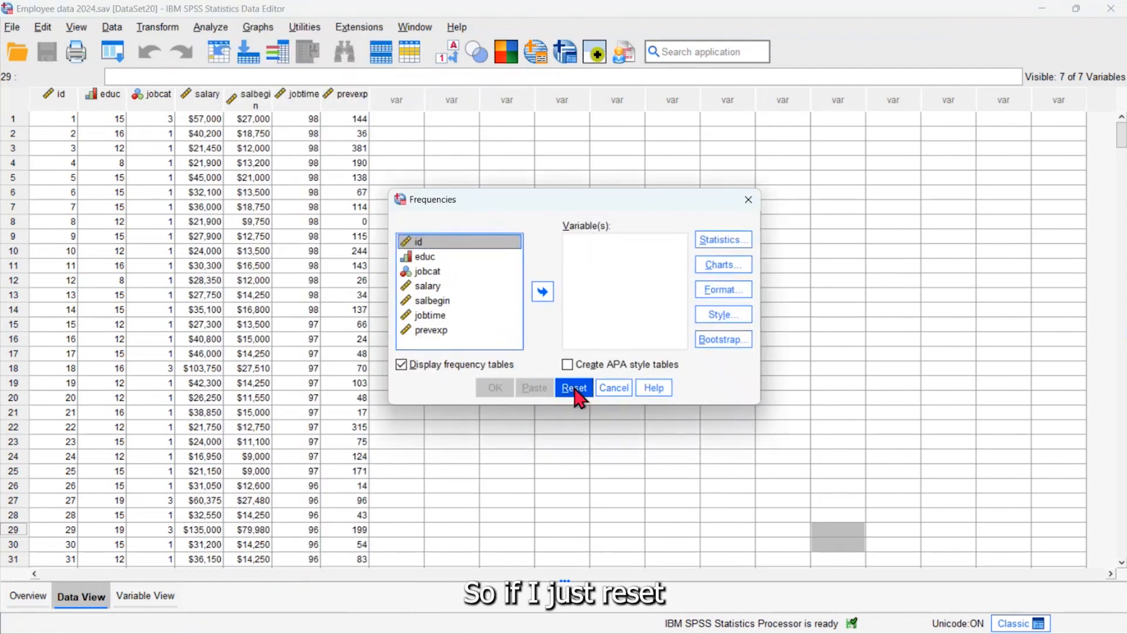
click(428, 258)
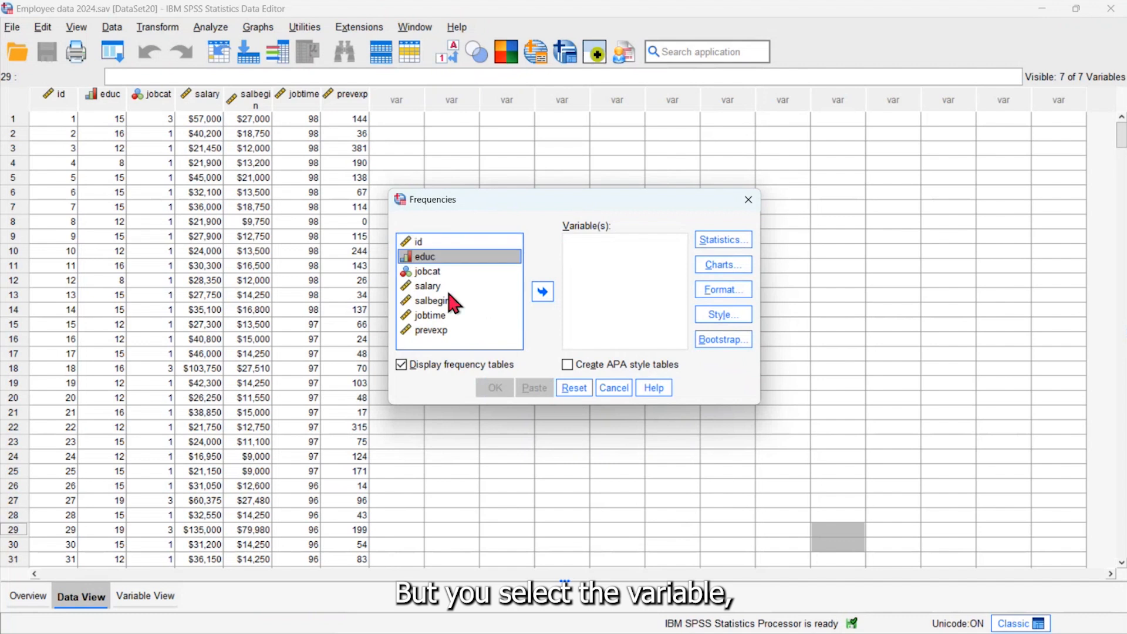
click(542, 292)
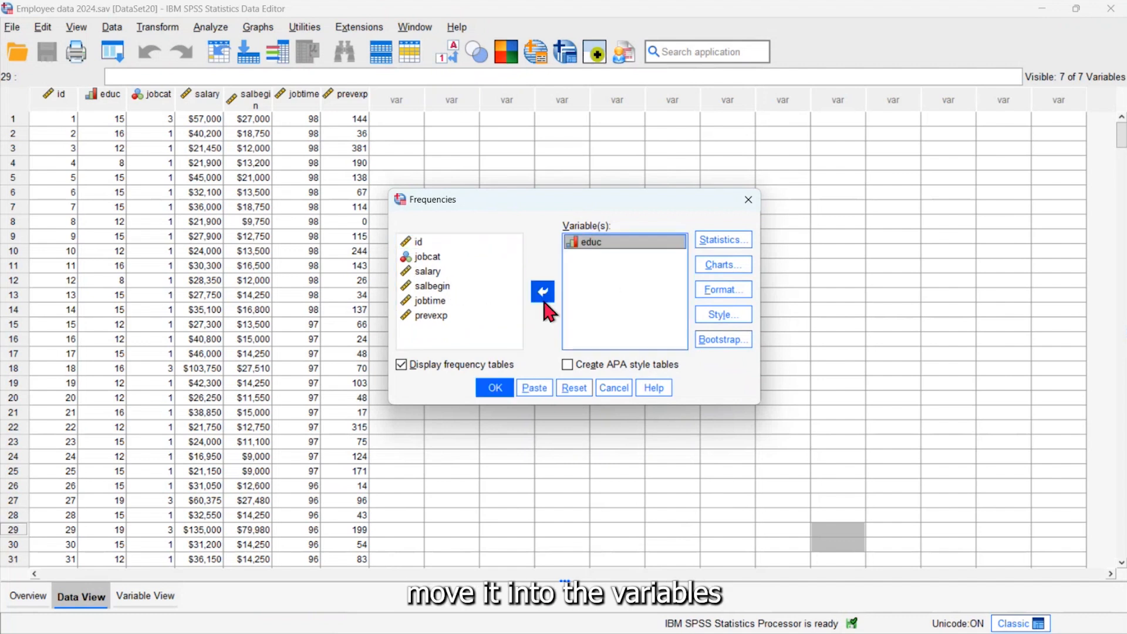
Add a bar chart showing percentages to the educ frequency analysis
click(717, 268)
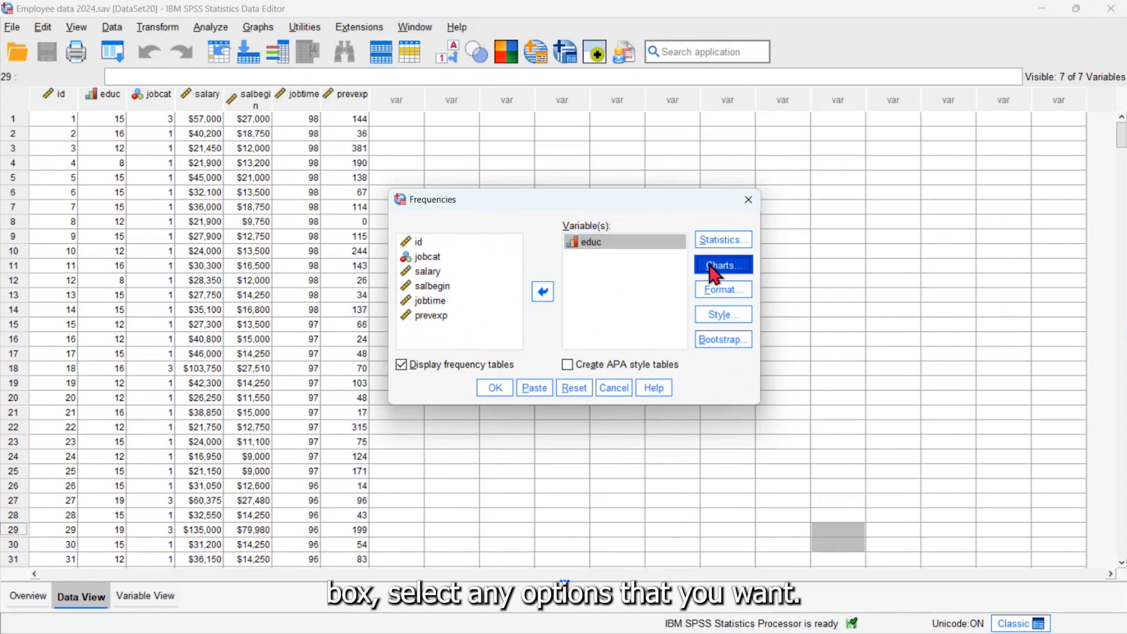
click(504, 262)
click(557, 358)
click(516, 388)
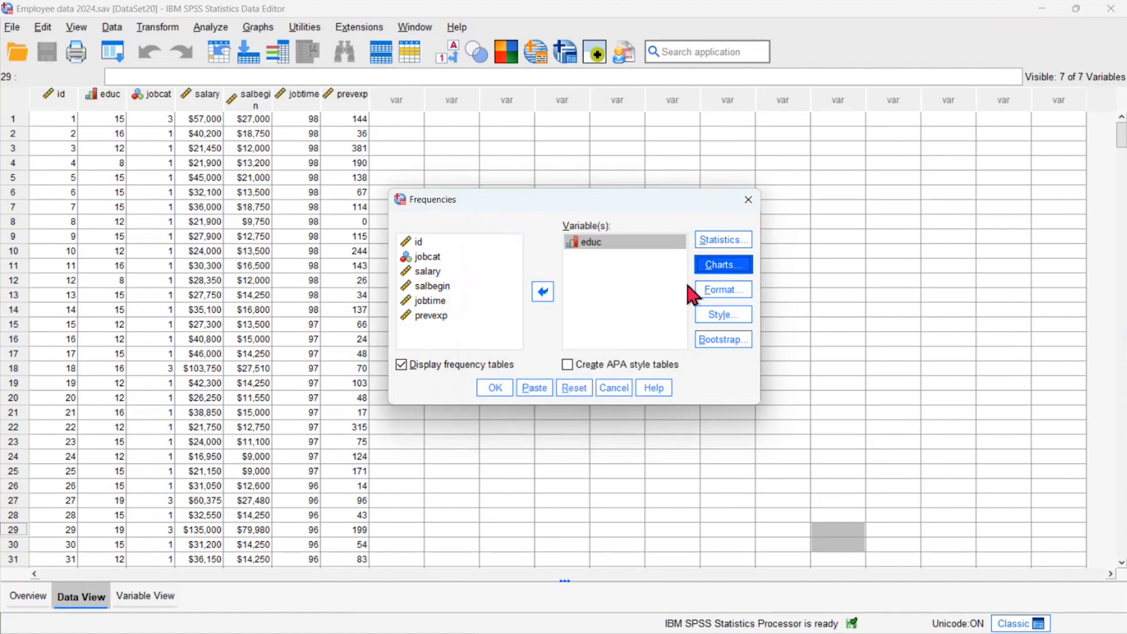
Order the educ frequency table by descending counts, run the analysis, and review the table and bar chart
click(709, 293)
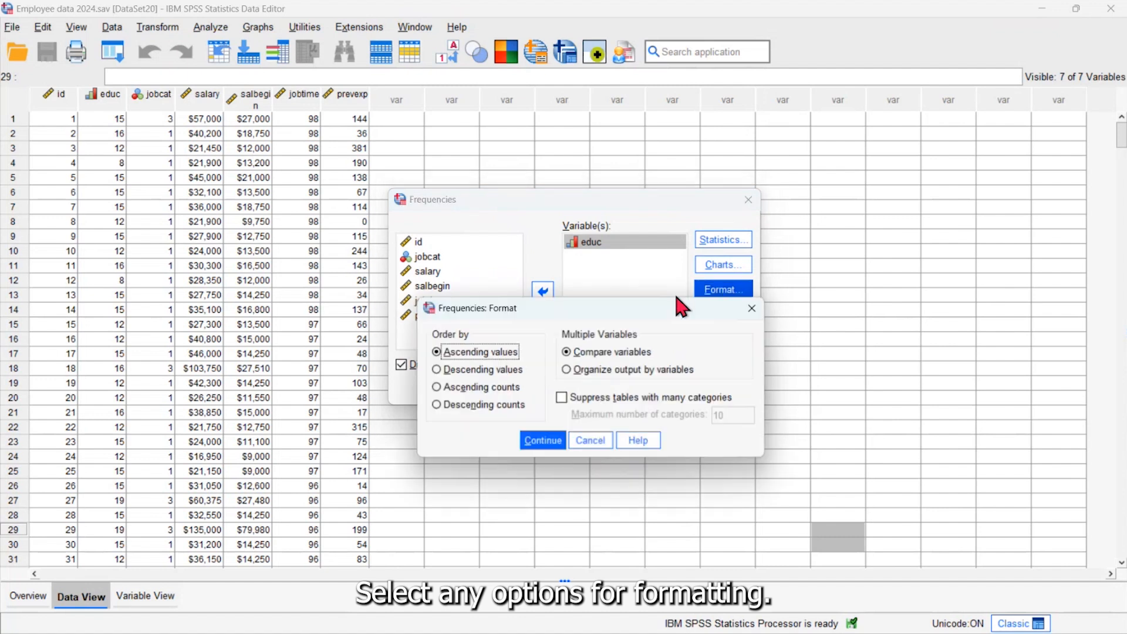
click(445, 404)
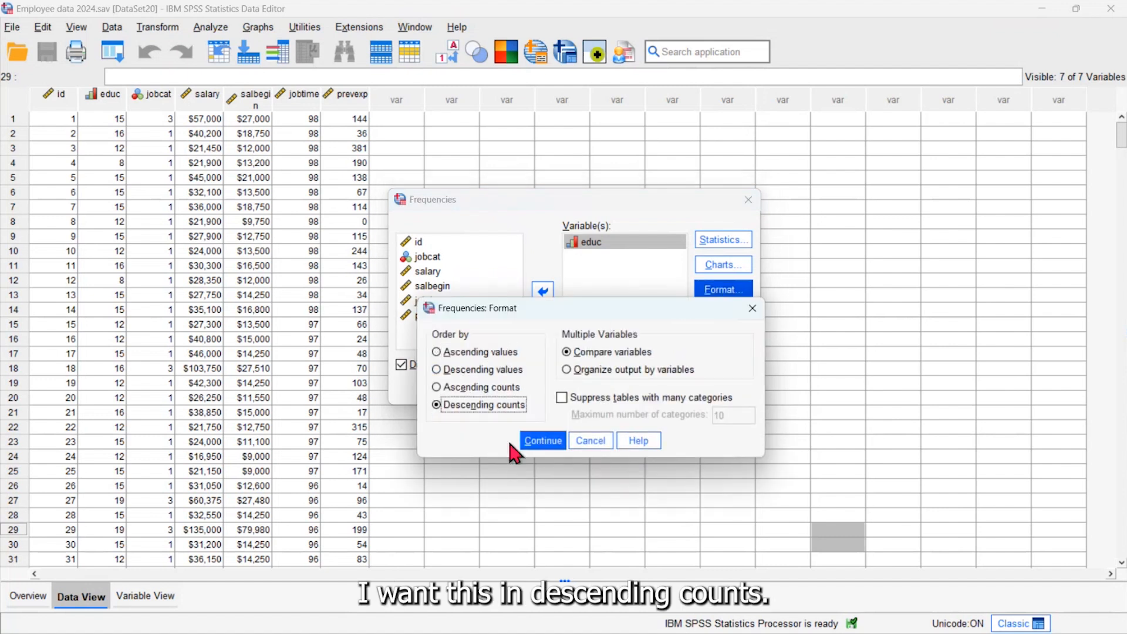
click(531, 443)
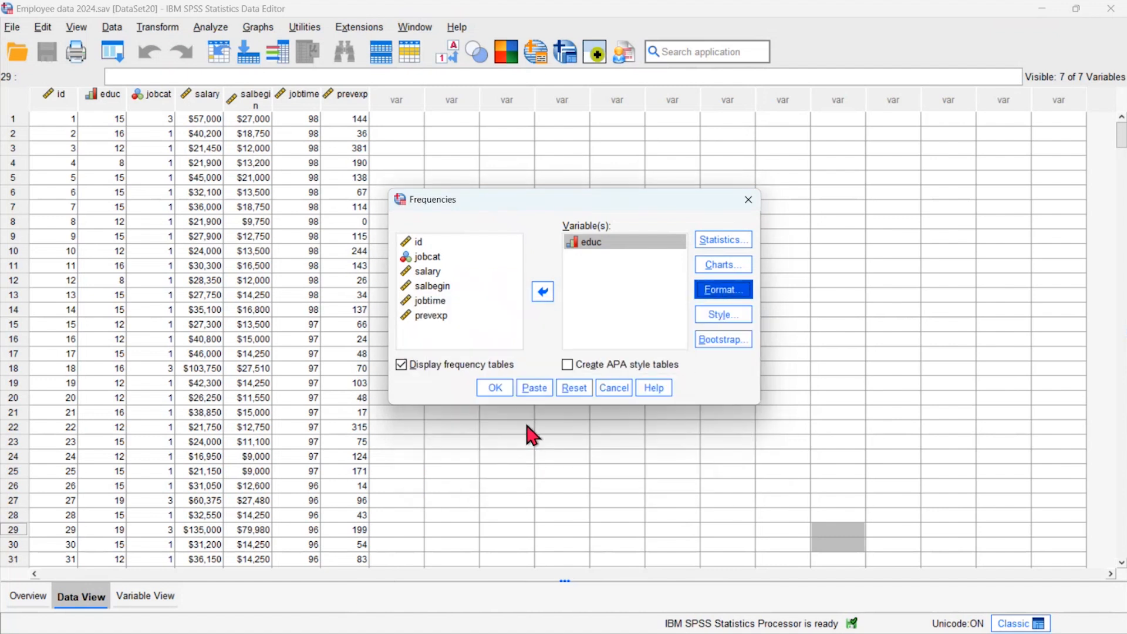
click(495, 390)
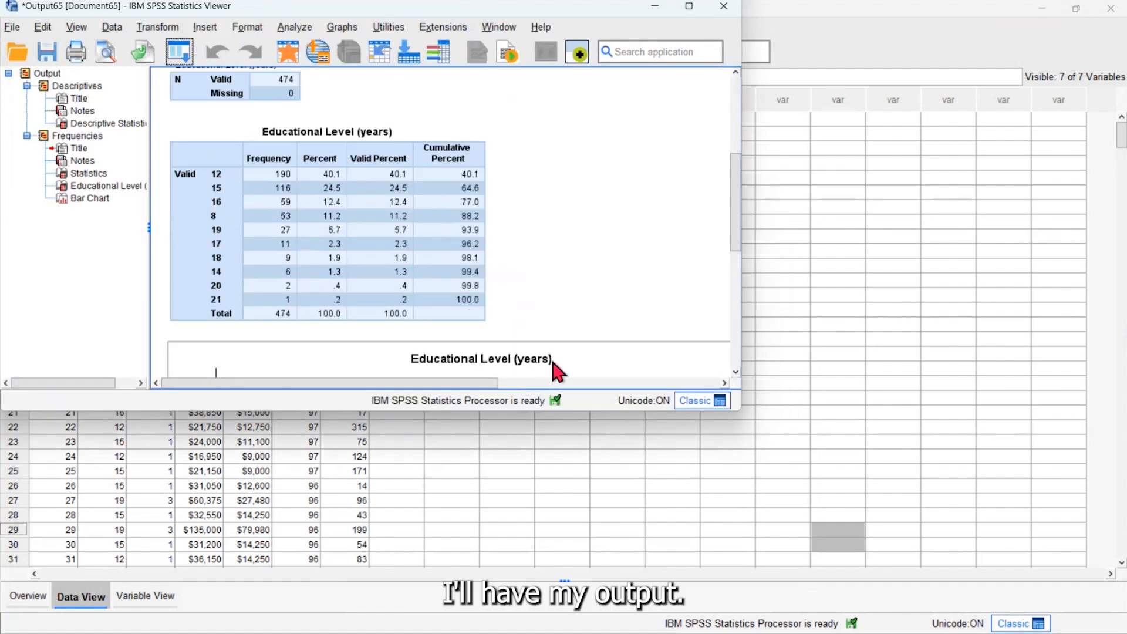
scroll(563, 364, down, 3)
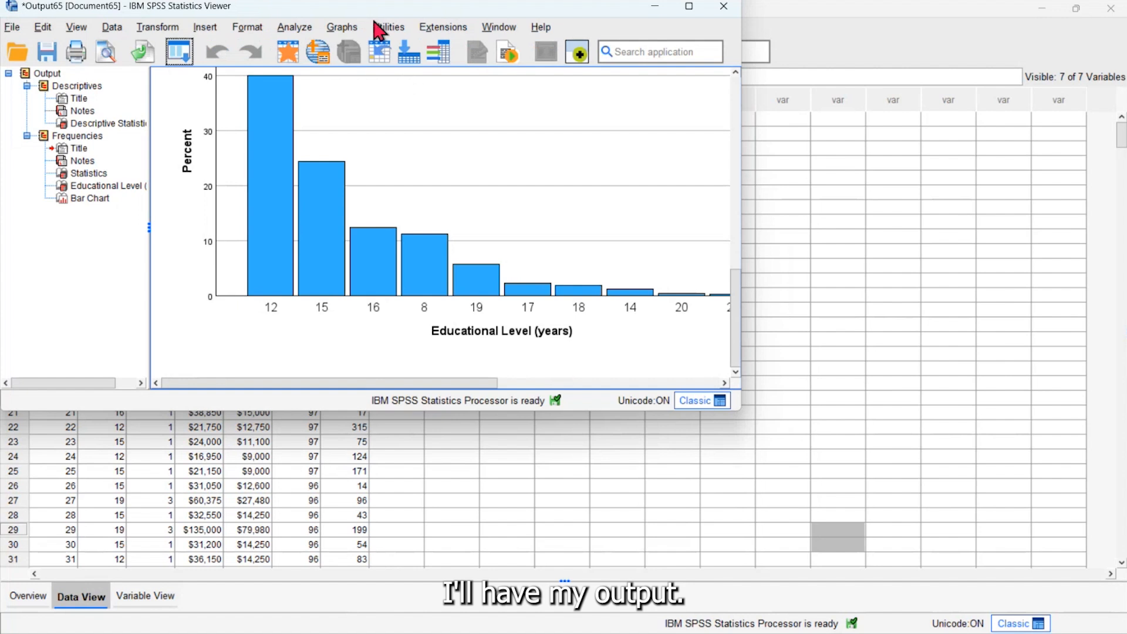
Minimize the output window, recall the recently used Frequencies dialog, and paste its educ command as syntax
drag(374, 12, 459, 115)
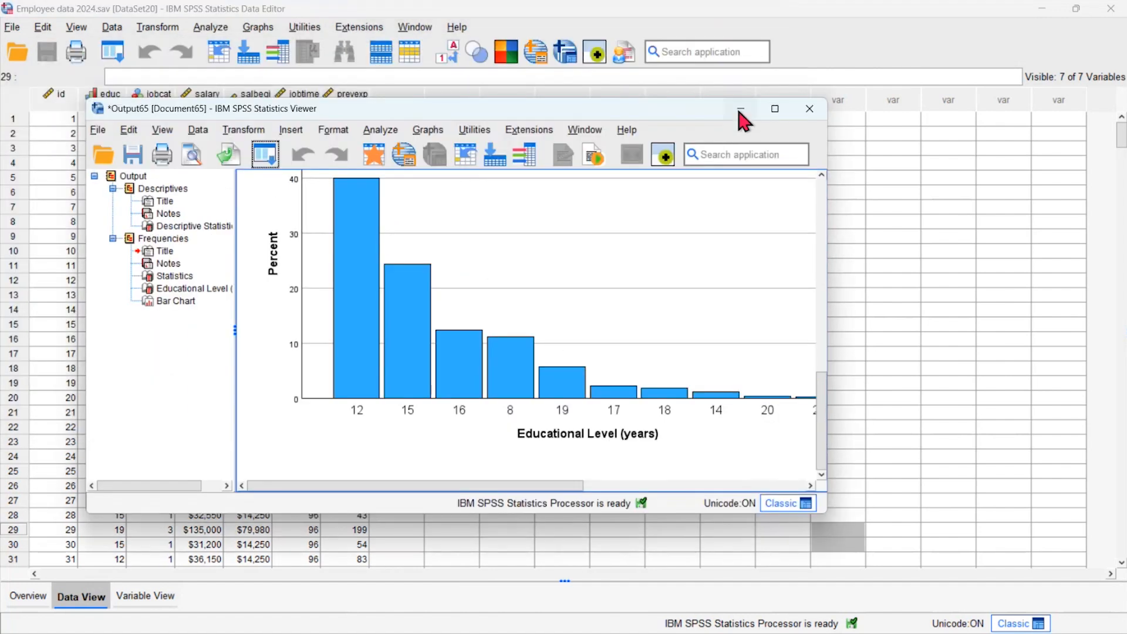
click(739, 109)
click(112, 52)
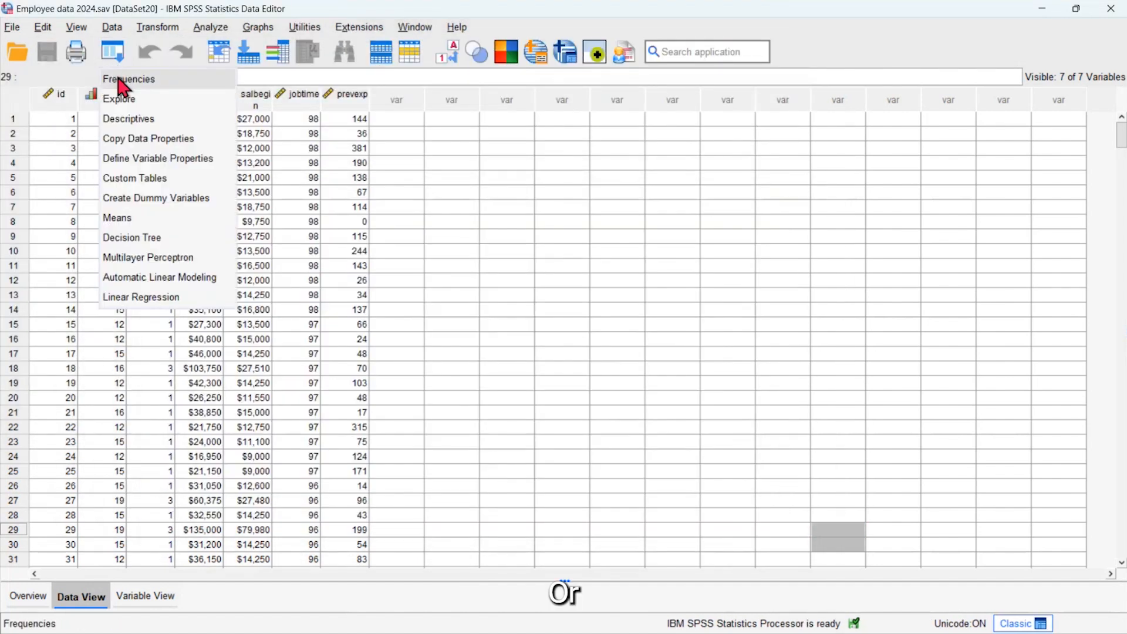
click(120, 80)
click(536, 386)
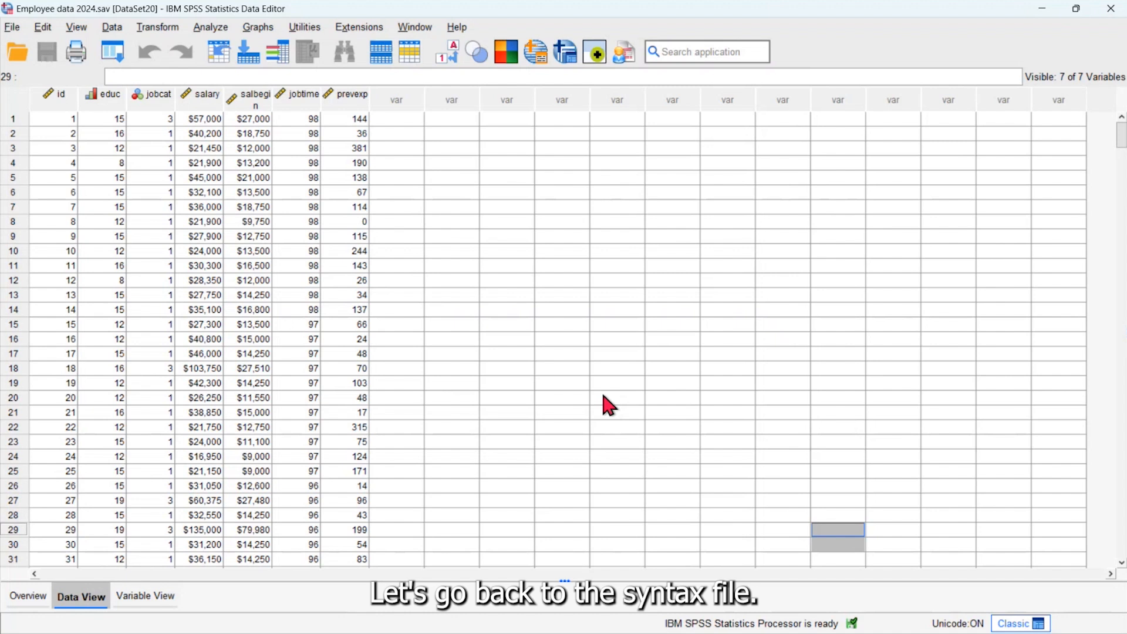
Switch to the syntax window and run all its Frequencies, Descriptives and Examine commands together
key(alt+Tab)
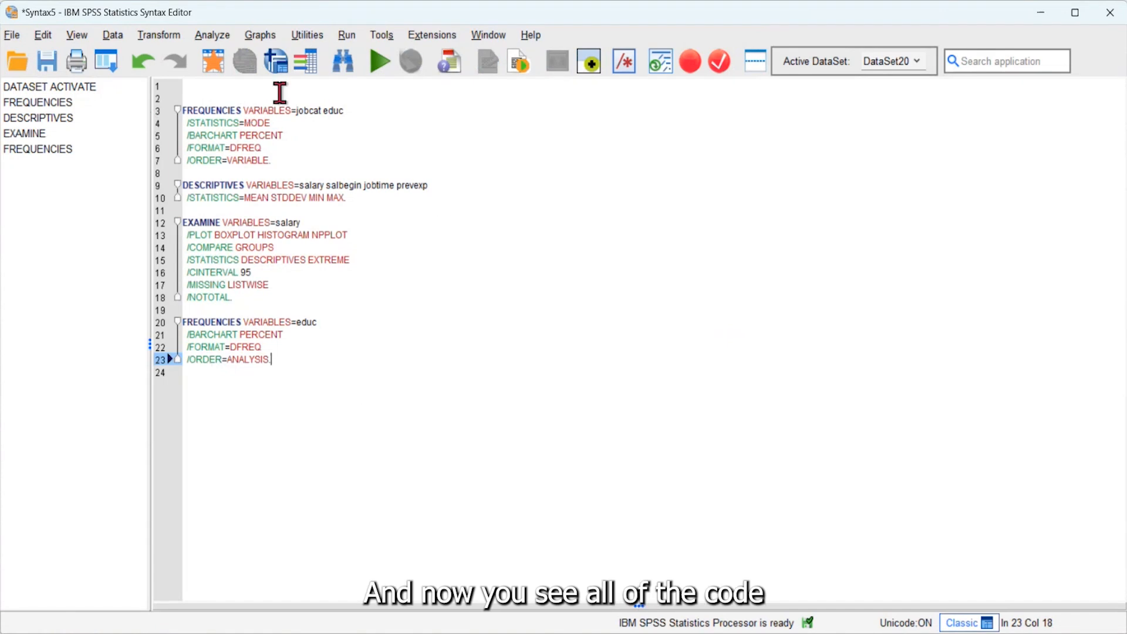
drag(352, 383, 166, 99)
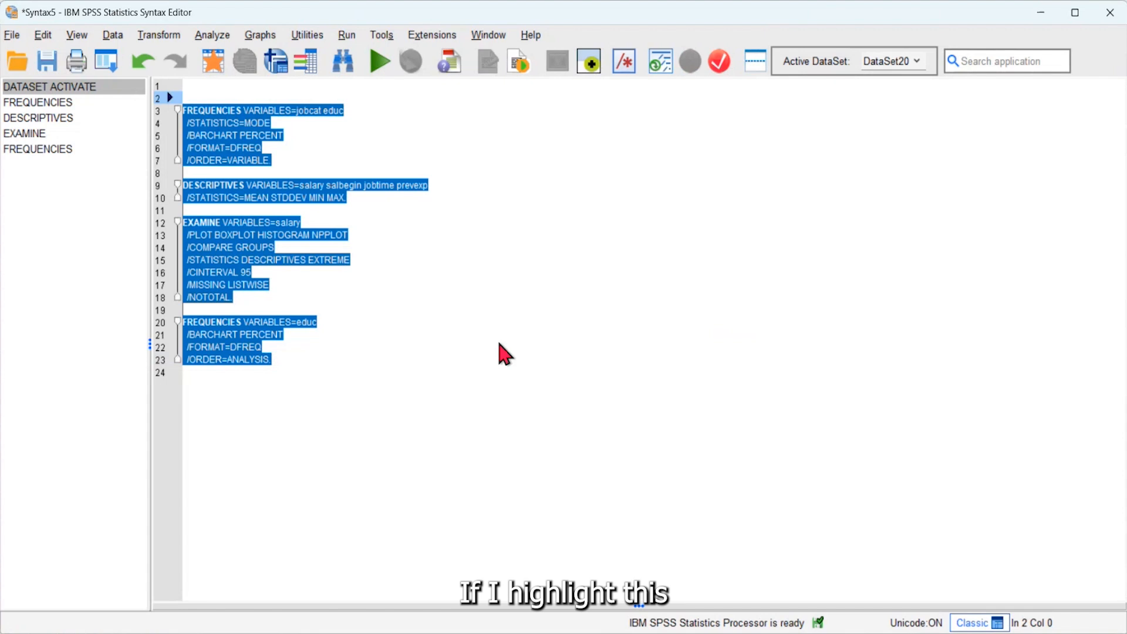
click(380, 61)
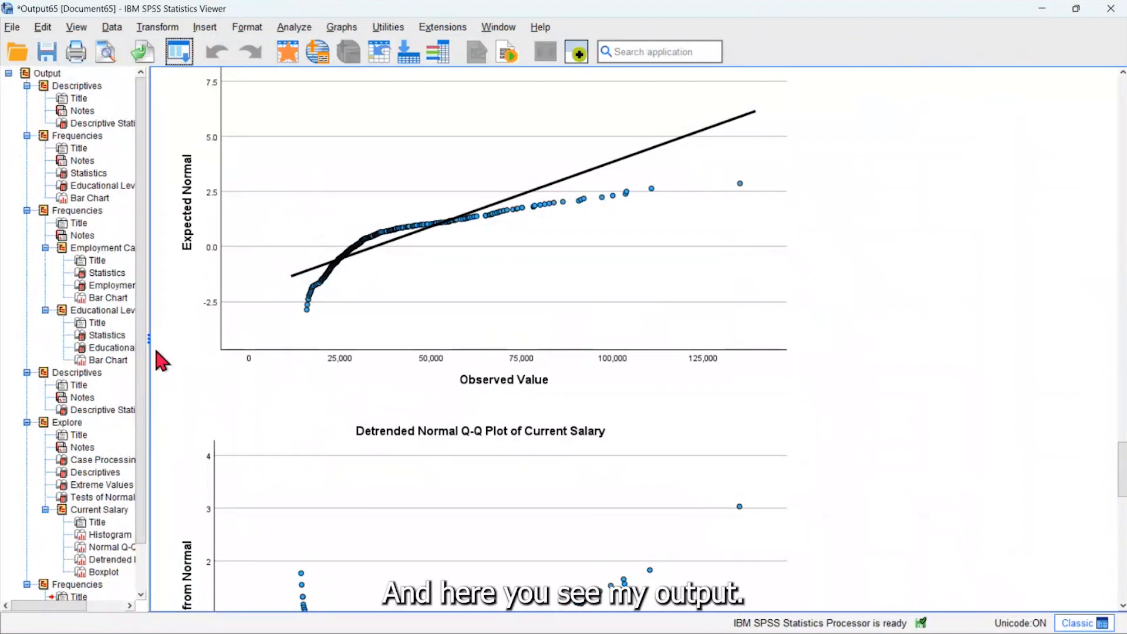
Widen the output outline and review the first Descriptives results and the first two Frequencies results through it
drag(148, 341, 302, 340)
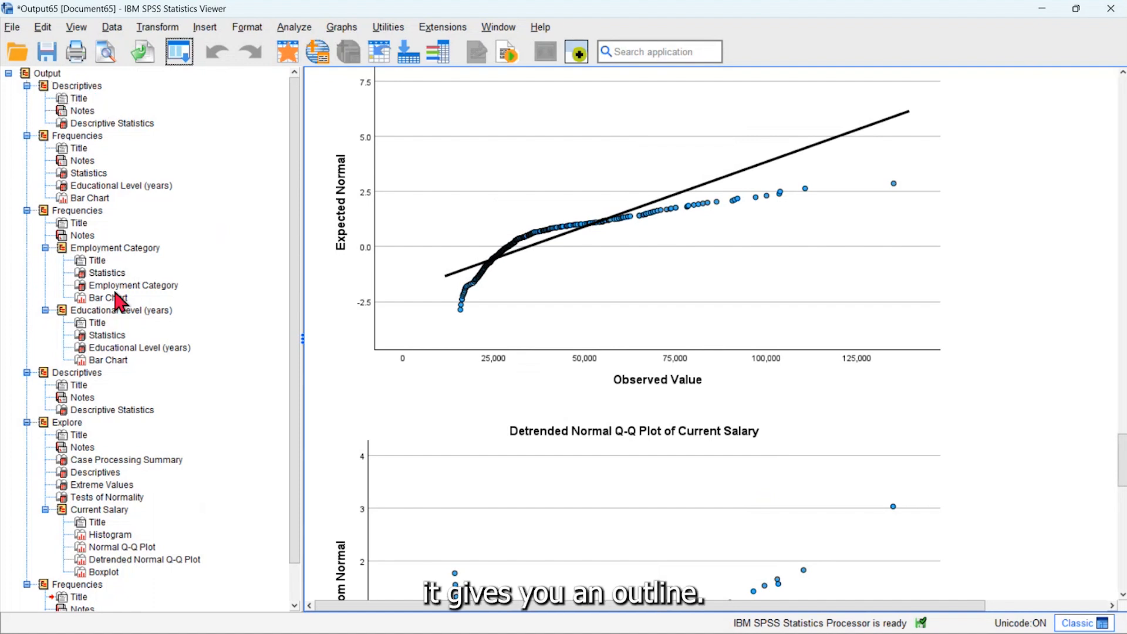
click(54, 87)
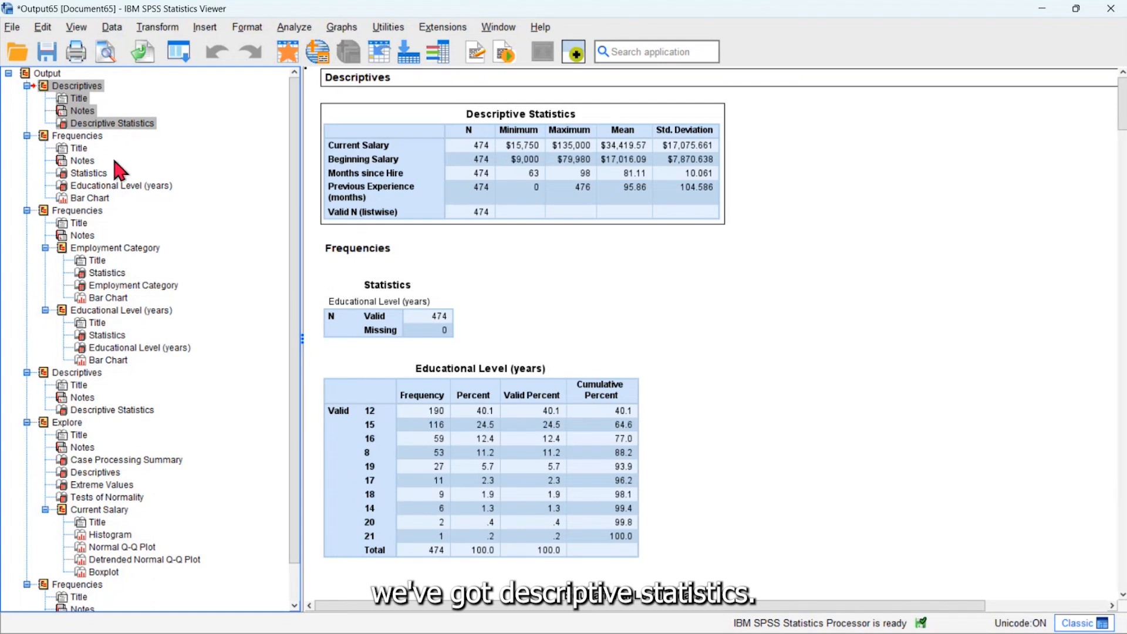
click(45, 139)
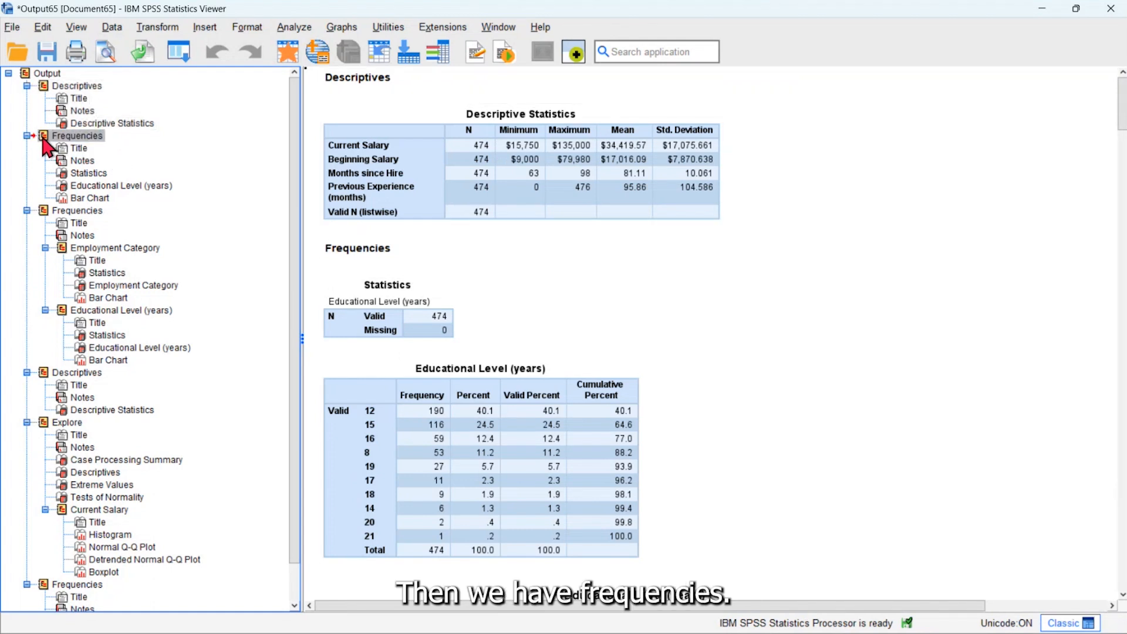
scroll(465, 321, down, 2)
scroll(465, 324, down, 4)
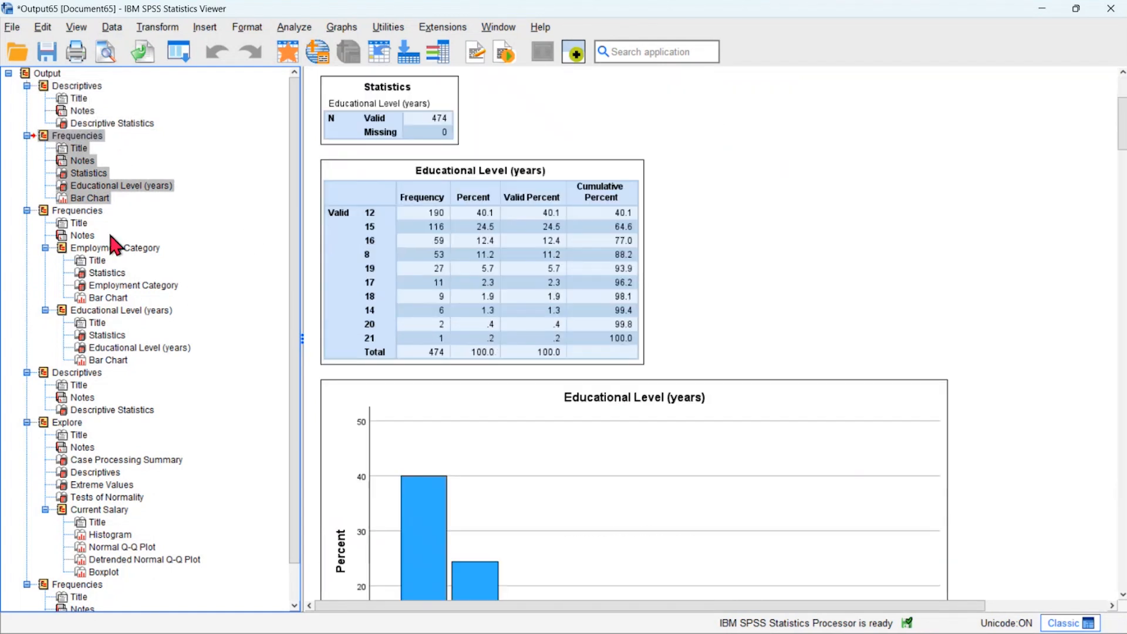
click(44, 211)
scroll(149, 302, down, 1)
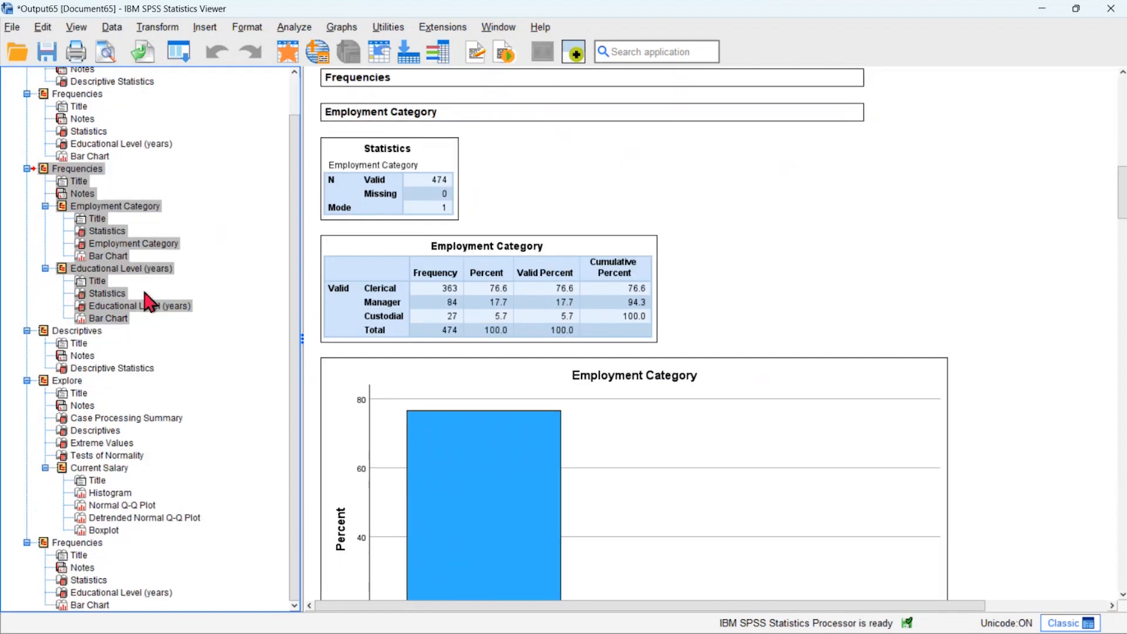
Review the second Descriptives, the Explore and the last Frequencies results from the outline, returning to the start of the output
click(49, 331)
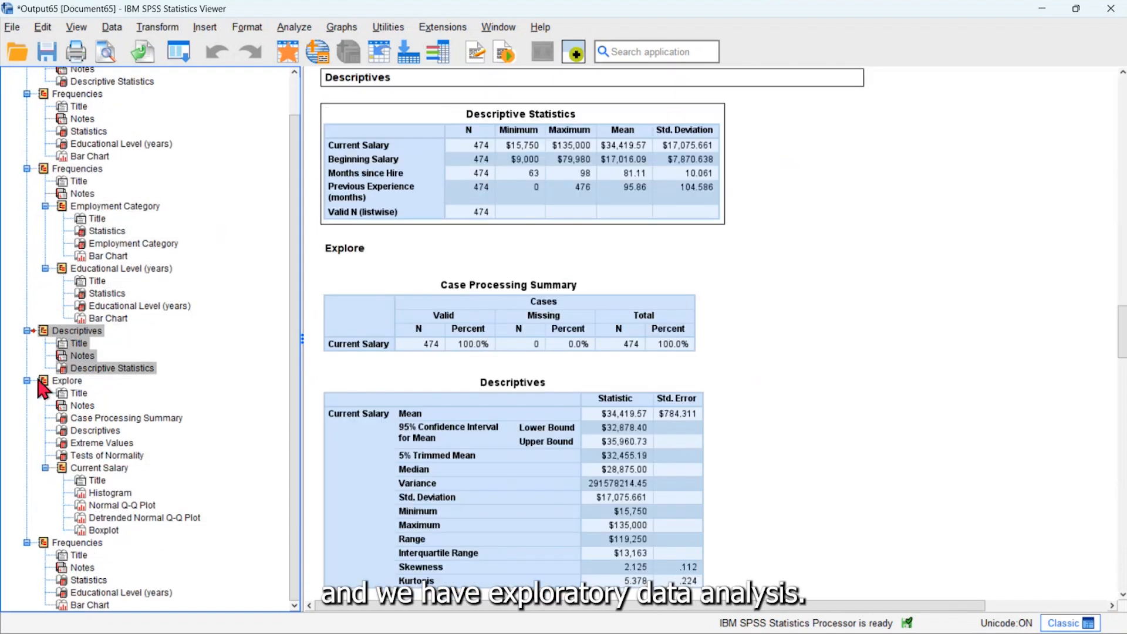
click(45, 380)
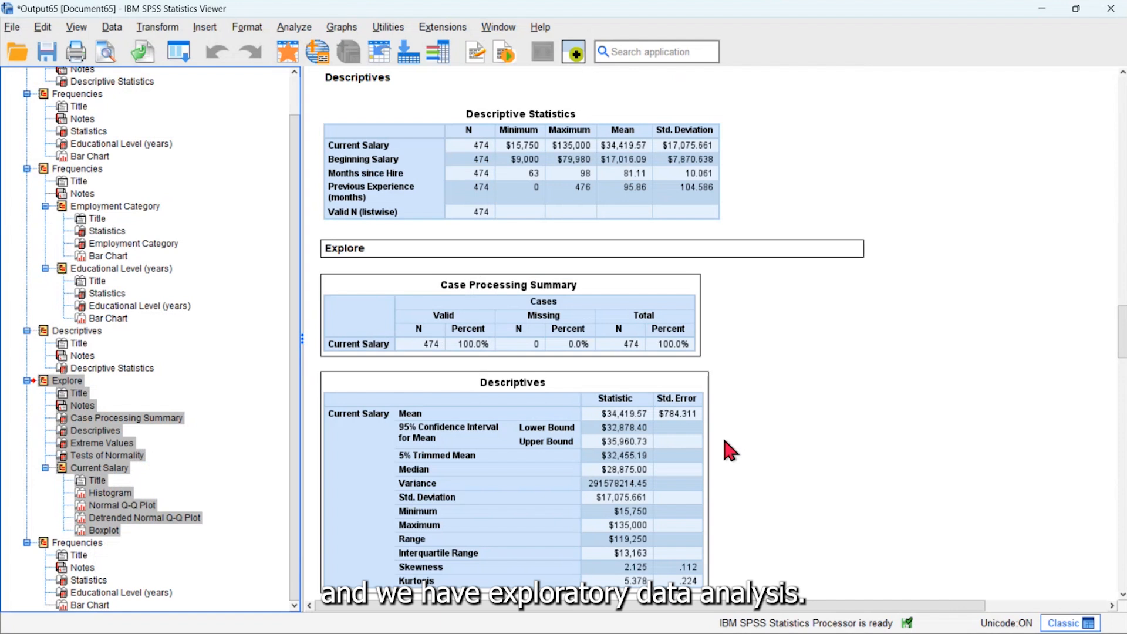
scroll(729, 451, down, 7)
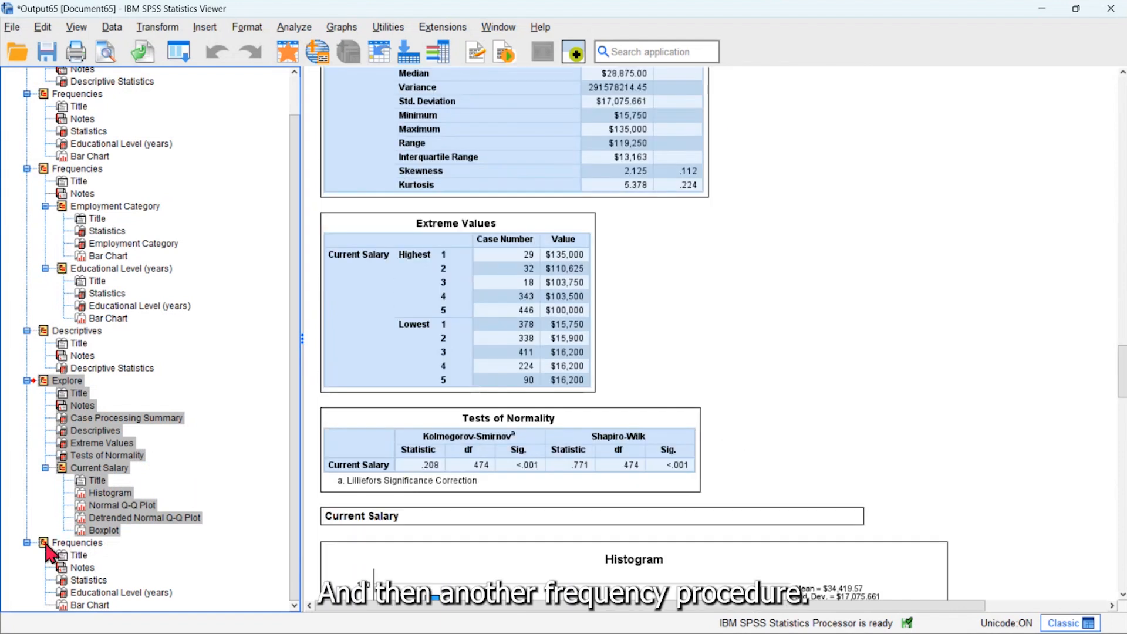
click(46, 543)
scroll(634, 433, up, 8)
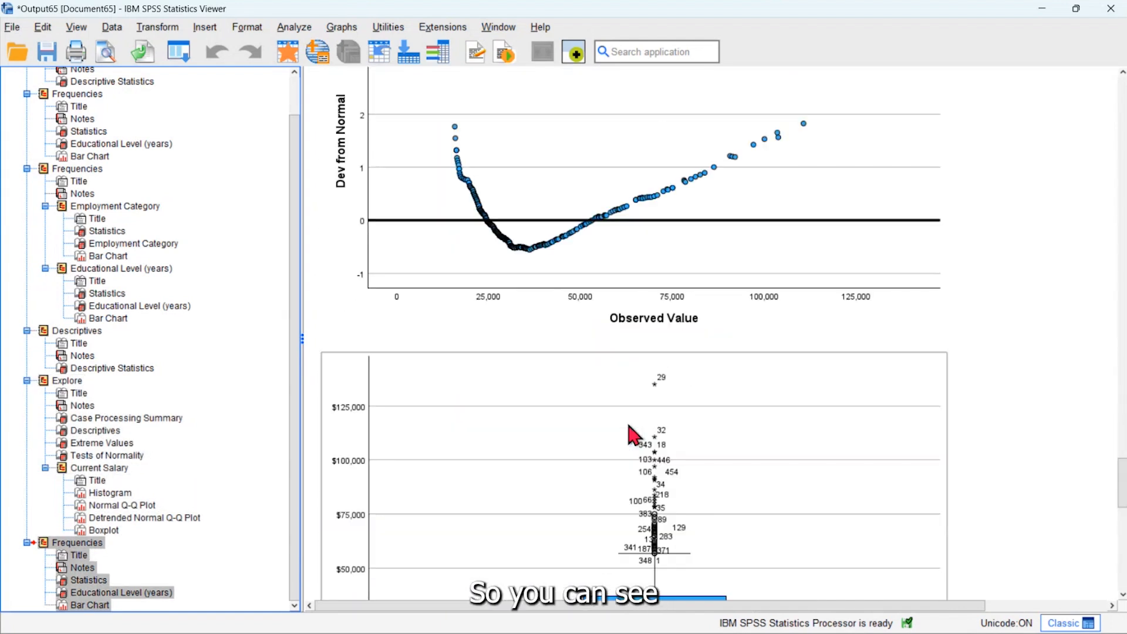
scroll(632, 434, up, 15)
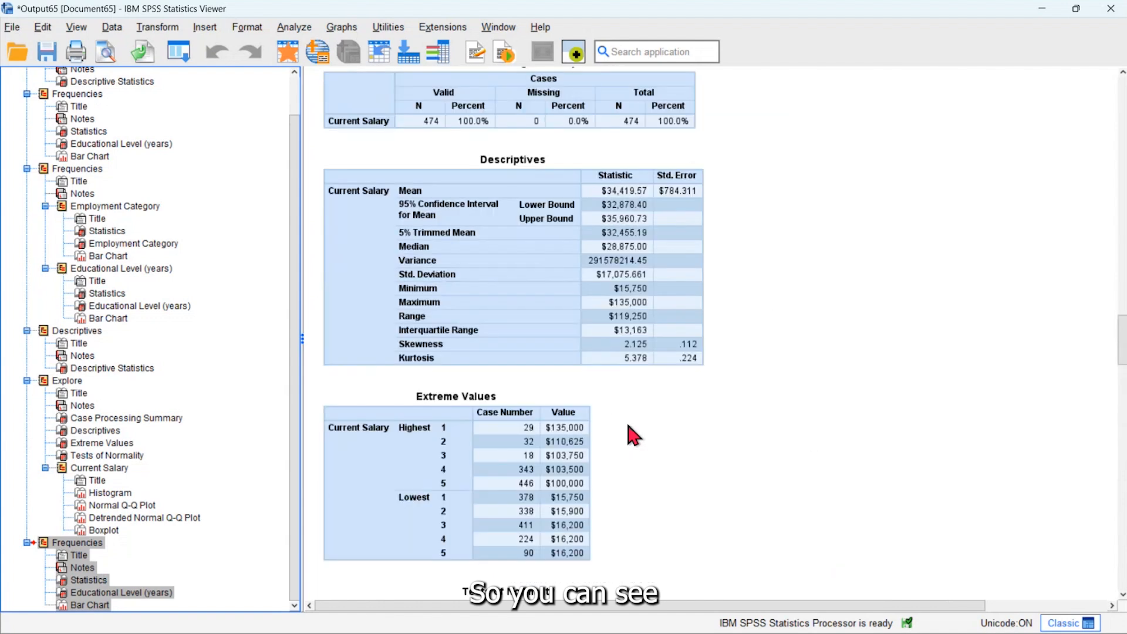
scroll(628, 432, up, 15)
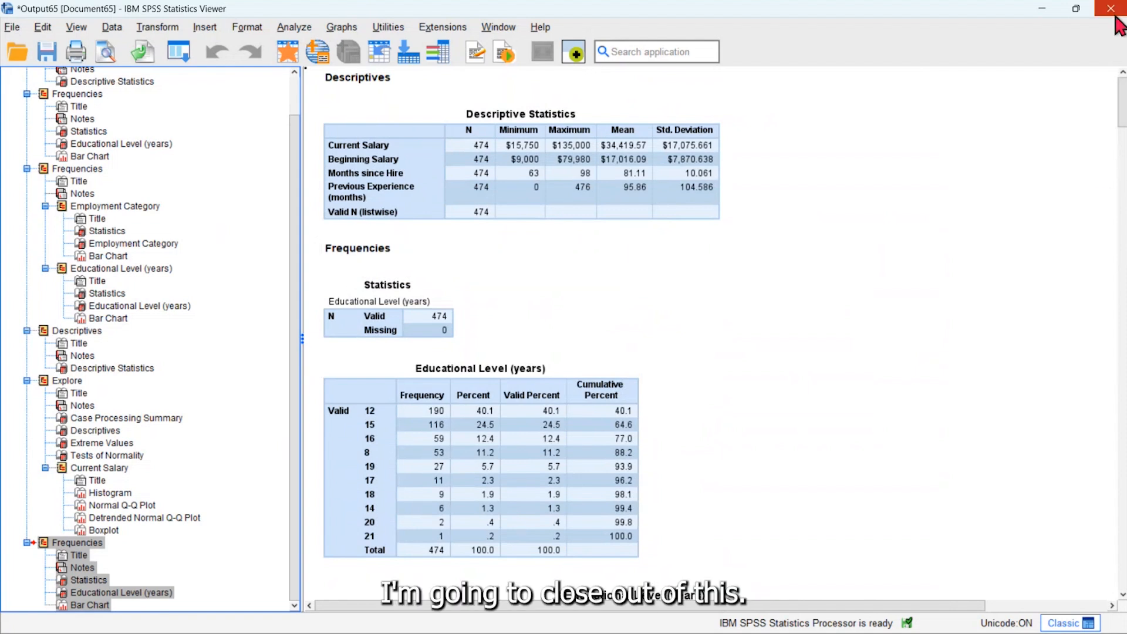
Close the output document without saving it and delete the last FREQUENCIES command for educ from the syntax
click(1110, 12)
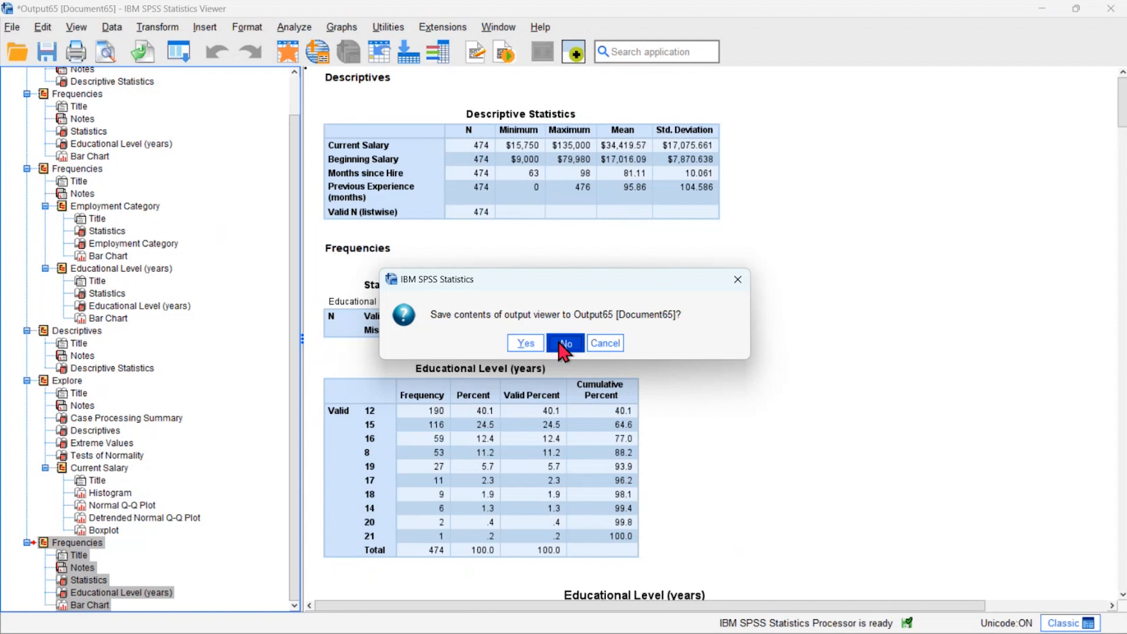
click(564, 345)
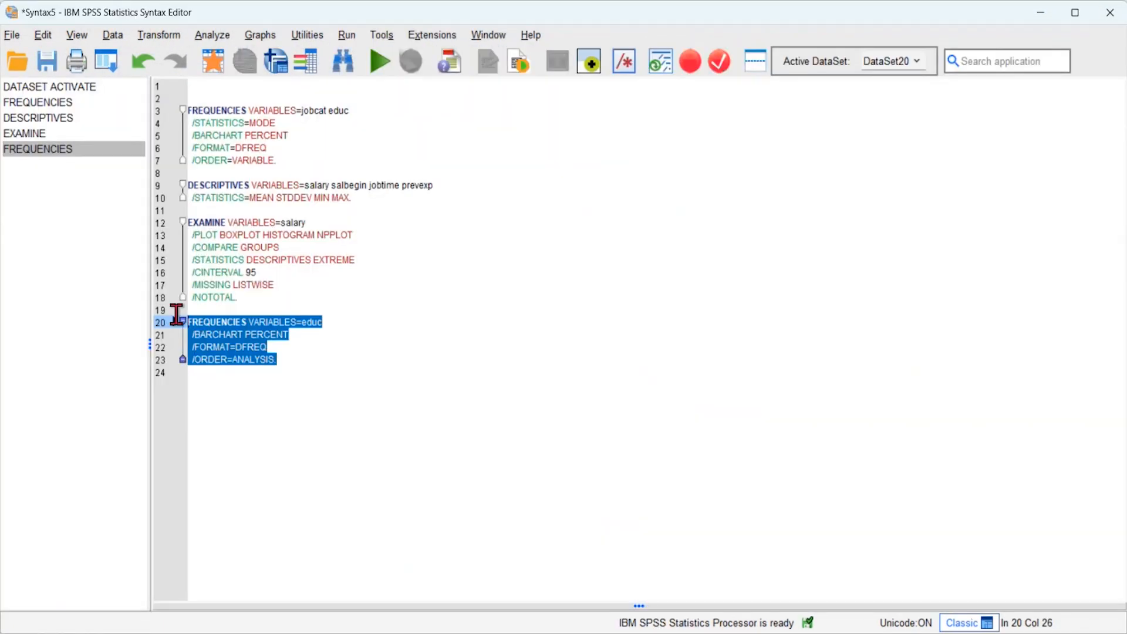
drag(177, 315, 174, 318)
key(Delete)
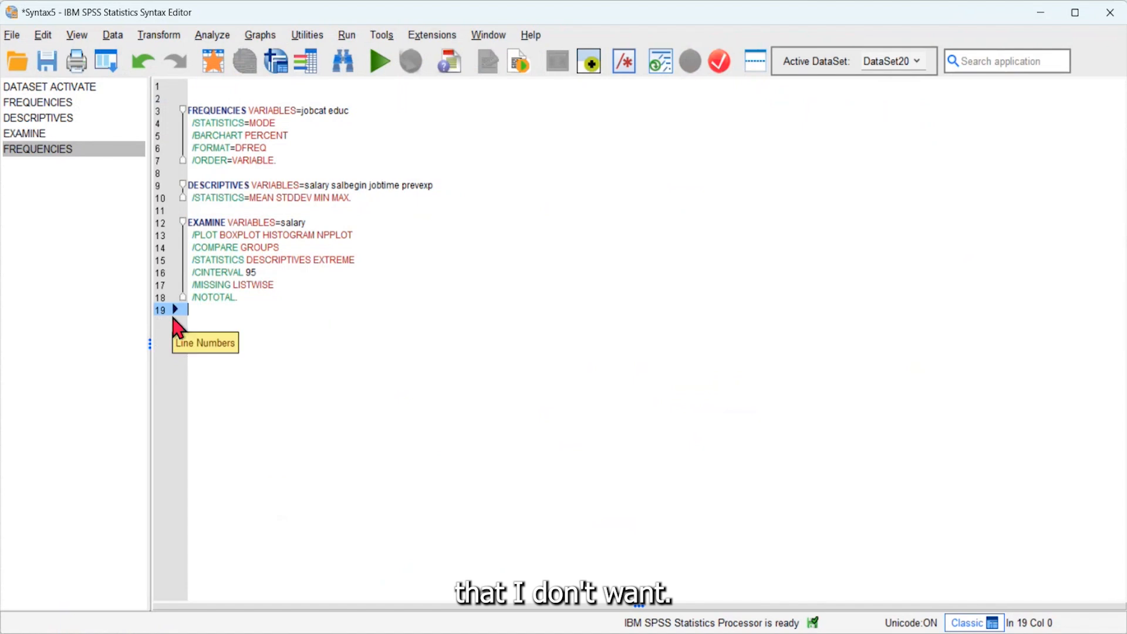
Save the syntax file as Descriptives in the Quick Start folder
click(13, 39)
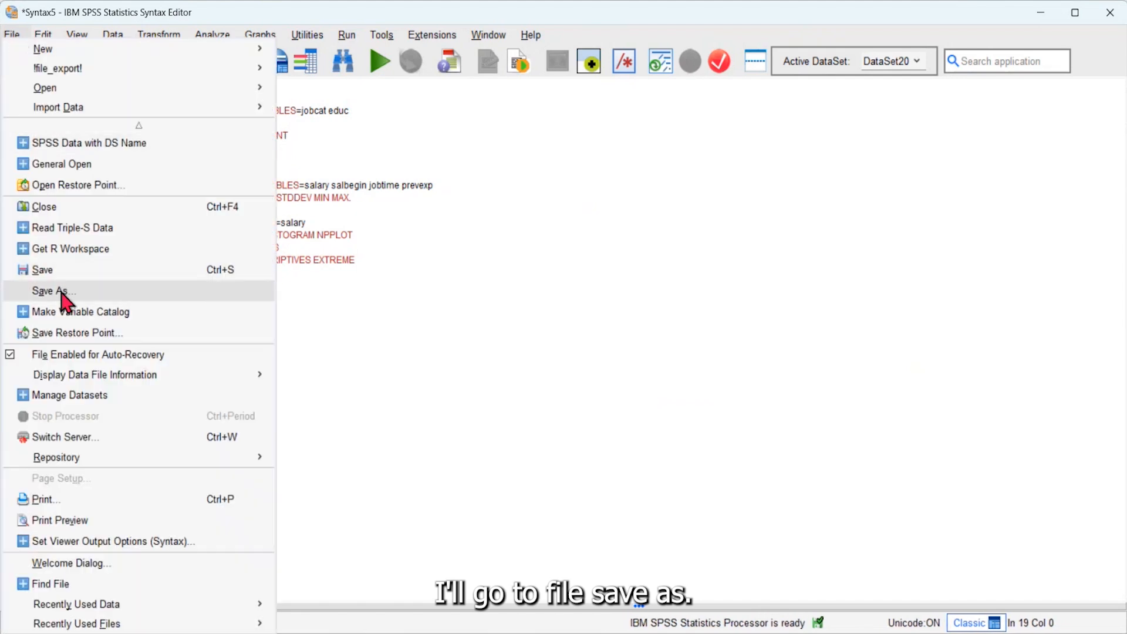
click(62, 292)
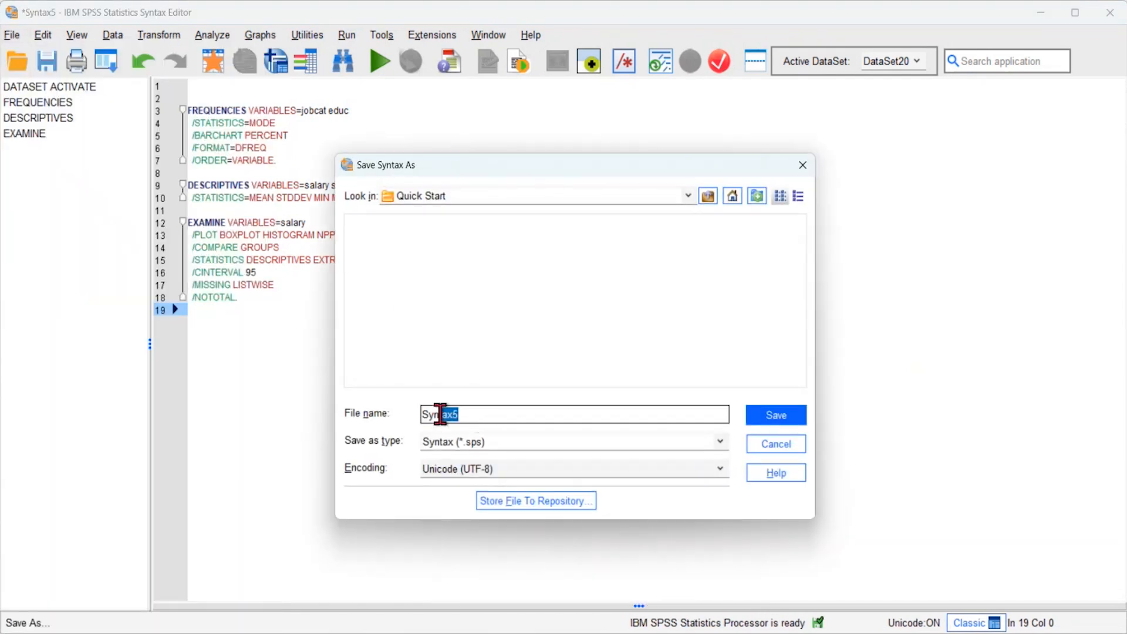
text(Descriptives)
click(764, 421)
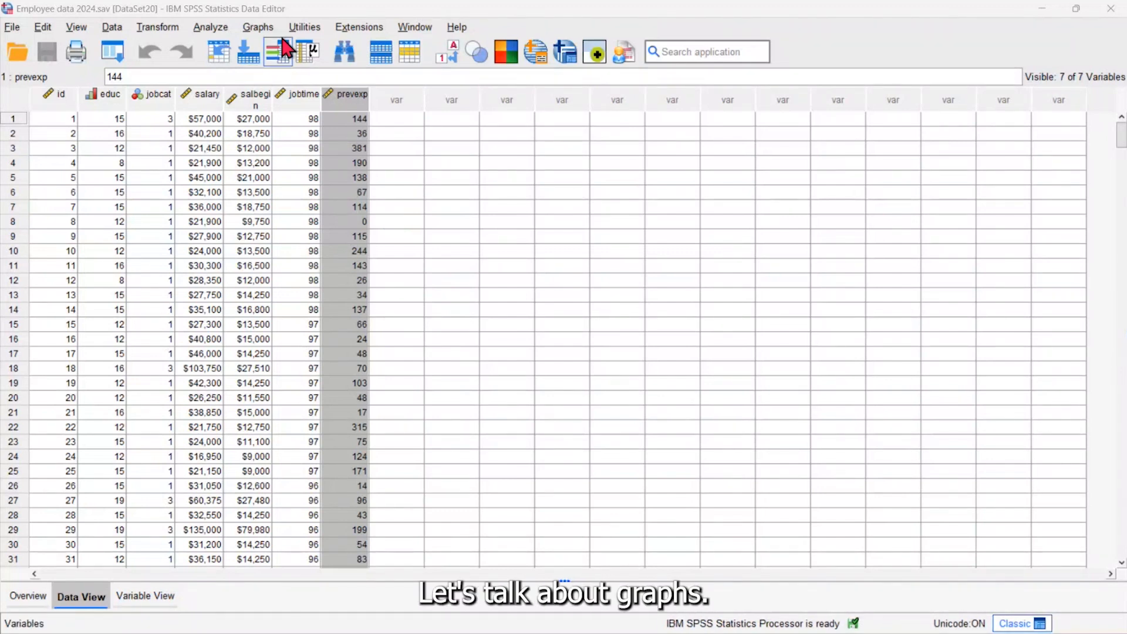
Look over the salary, salbegin and jobcat columns in the data and open the Chart Builder, accepting its measurement-level notice
click(209, 104)
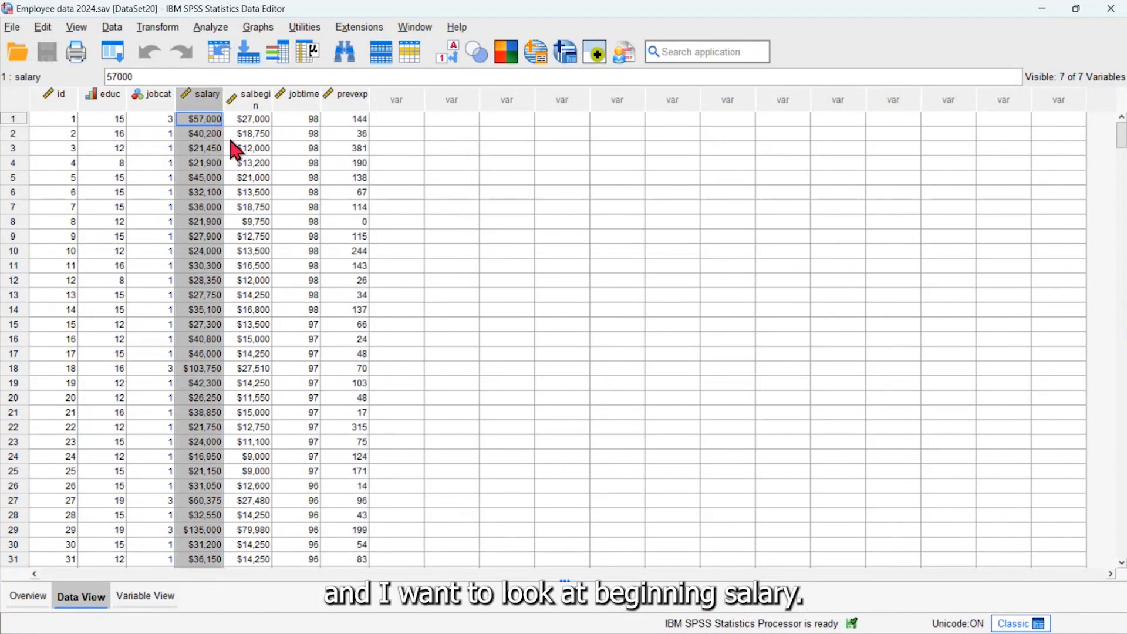
click(257, 105)
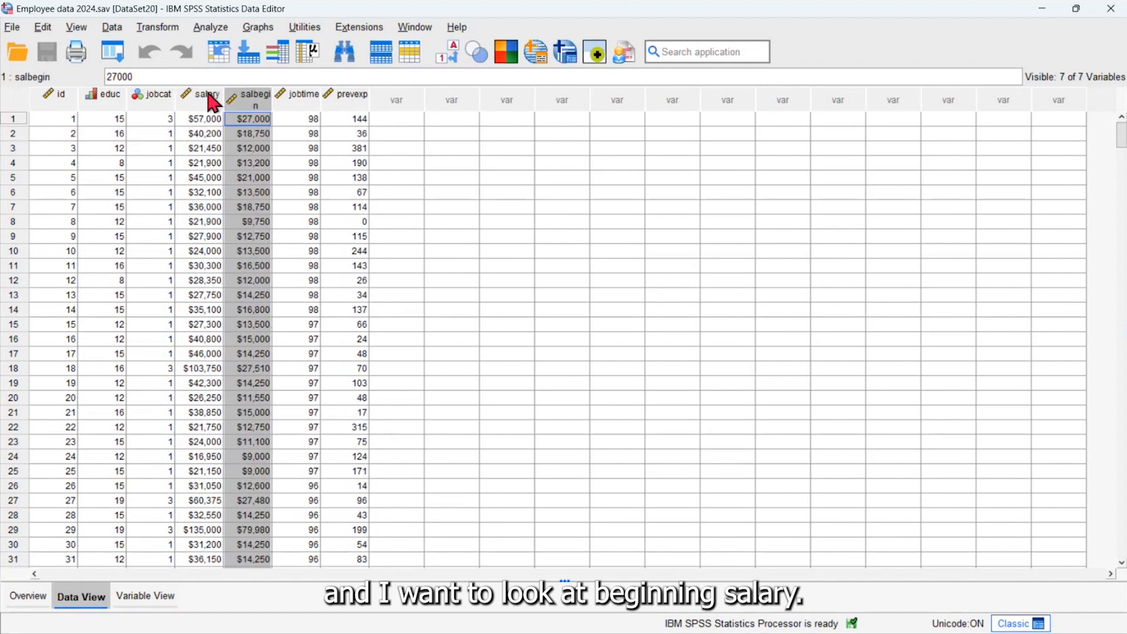
click(191, 100)
click(139, 97)
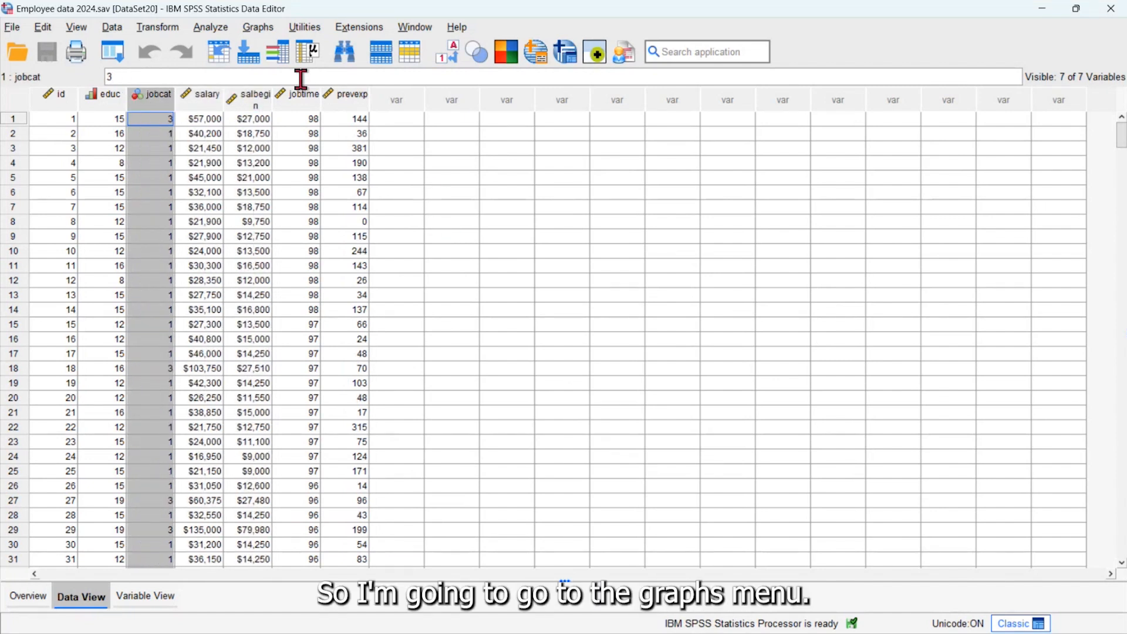
click(261, 29)
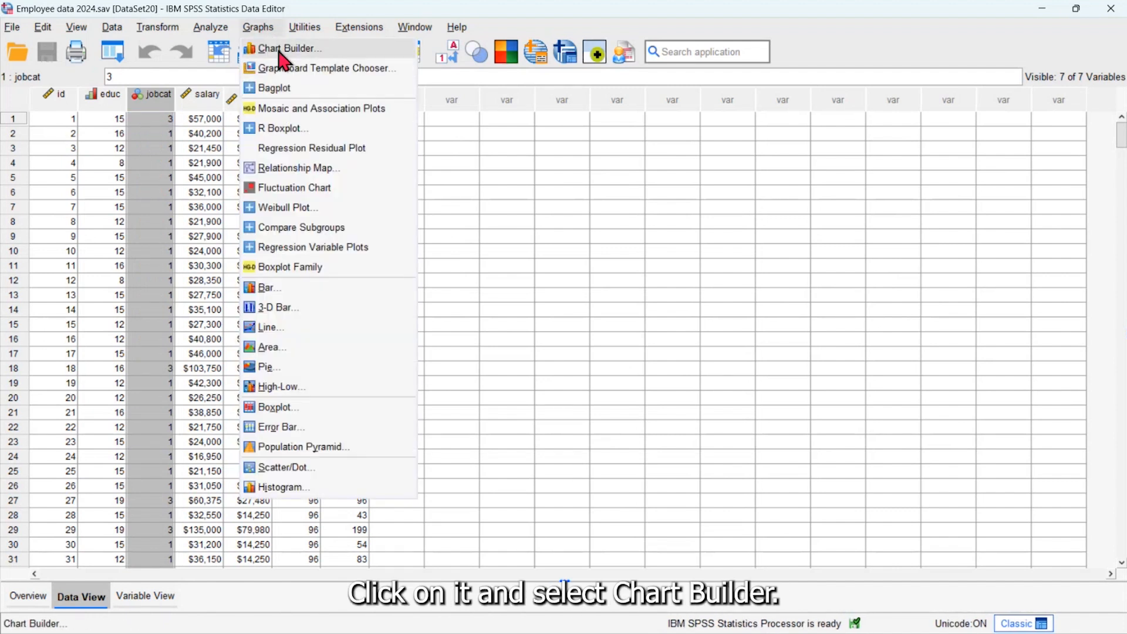
click(283, 59)
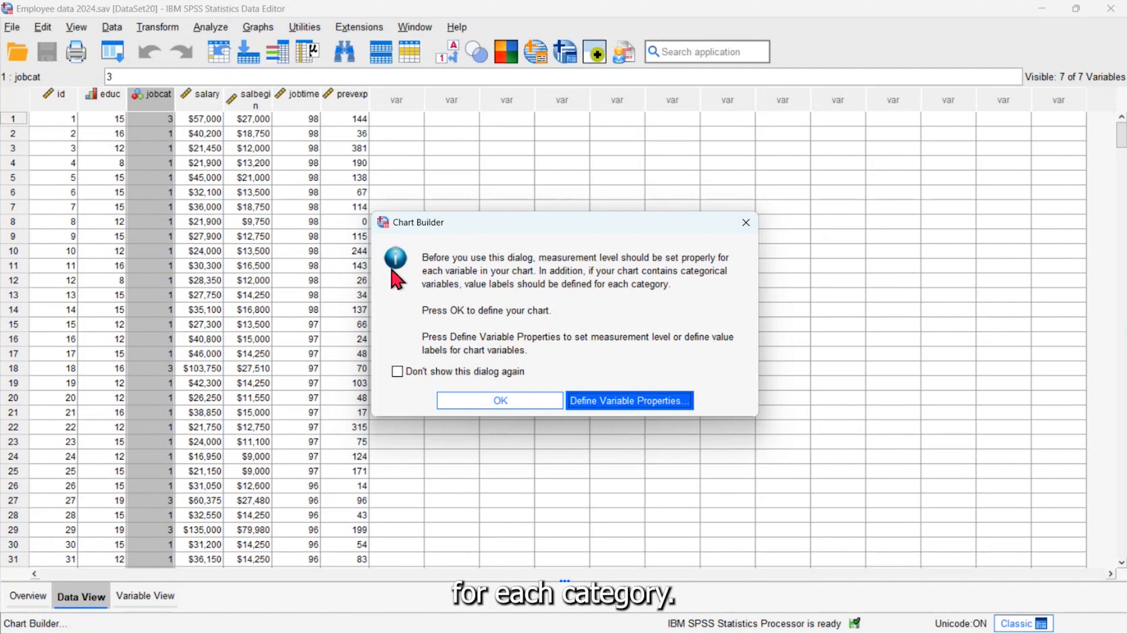
click(471, 399)
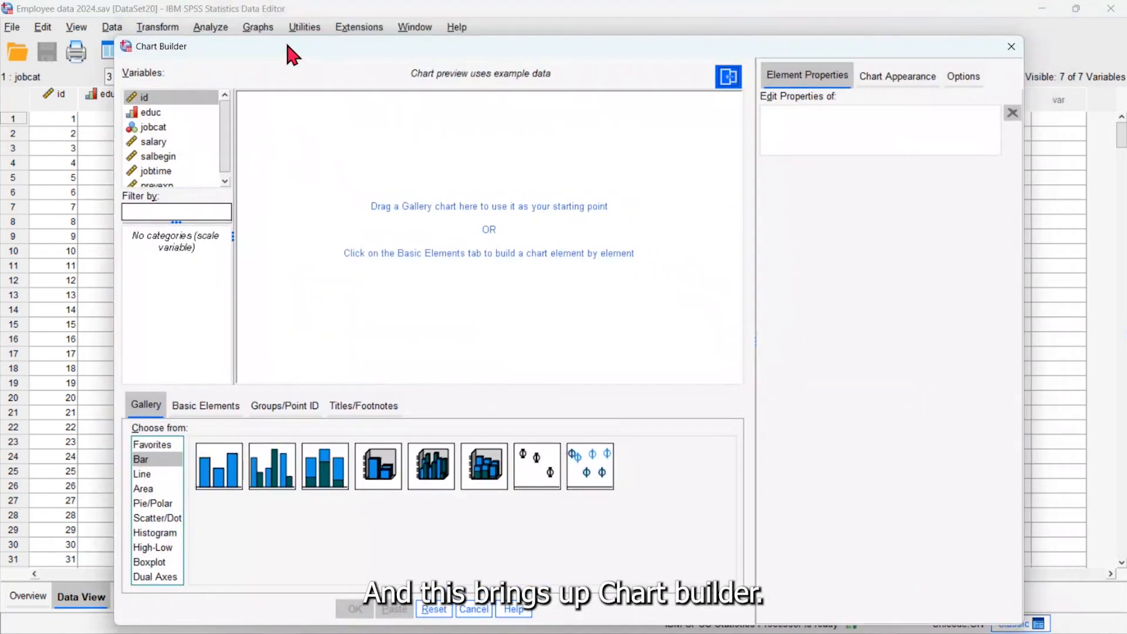
Browse the chart types in the Chart Builder gallery, including Pie/Polar, Scatter/Dot, Histogram and Boxplot
click(145, 405)
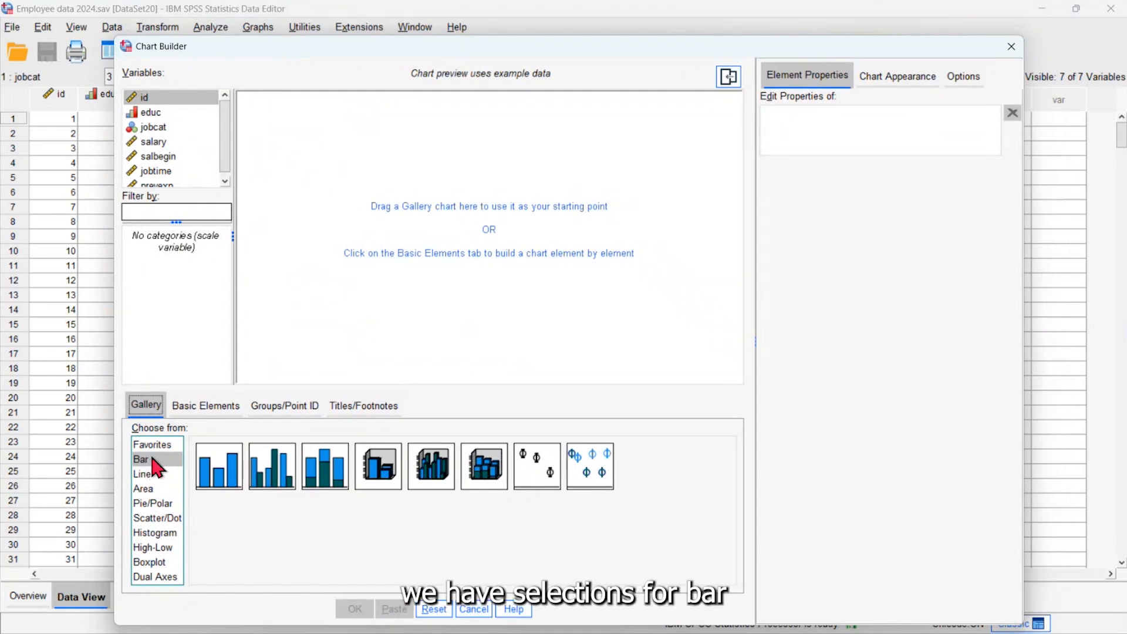
click(155, 506)
click(162, 518)
click(159, 532)
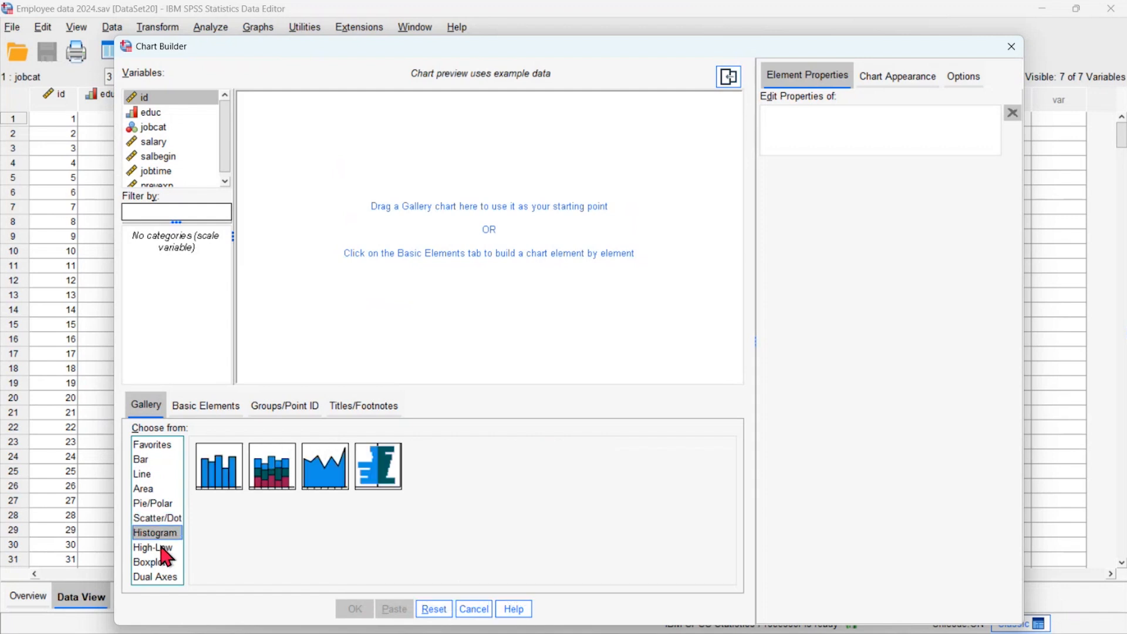
click(151, 562)
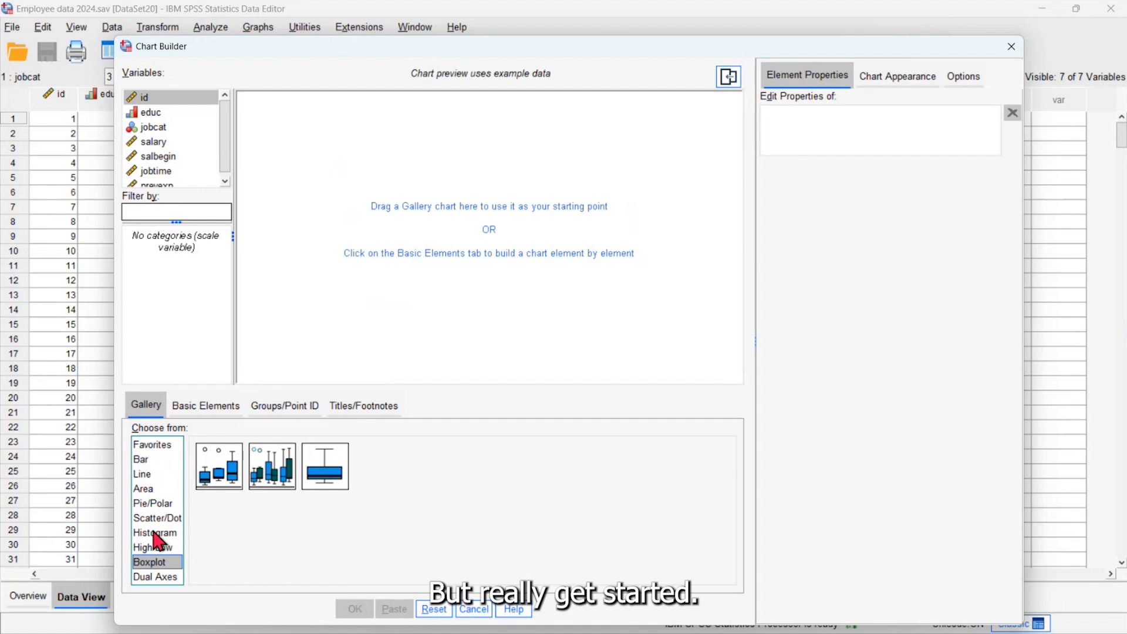
Set up a Simple Histogram in the chart preview with salary on the x-axis
click(154, 532)
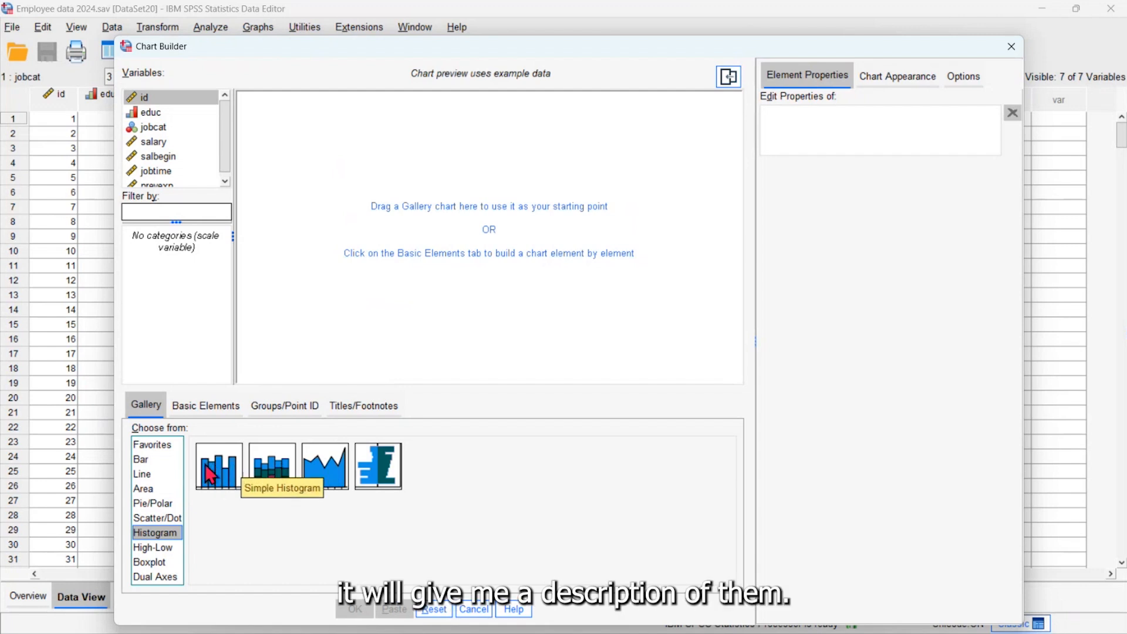
drag(209, 475, 477, 227)
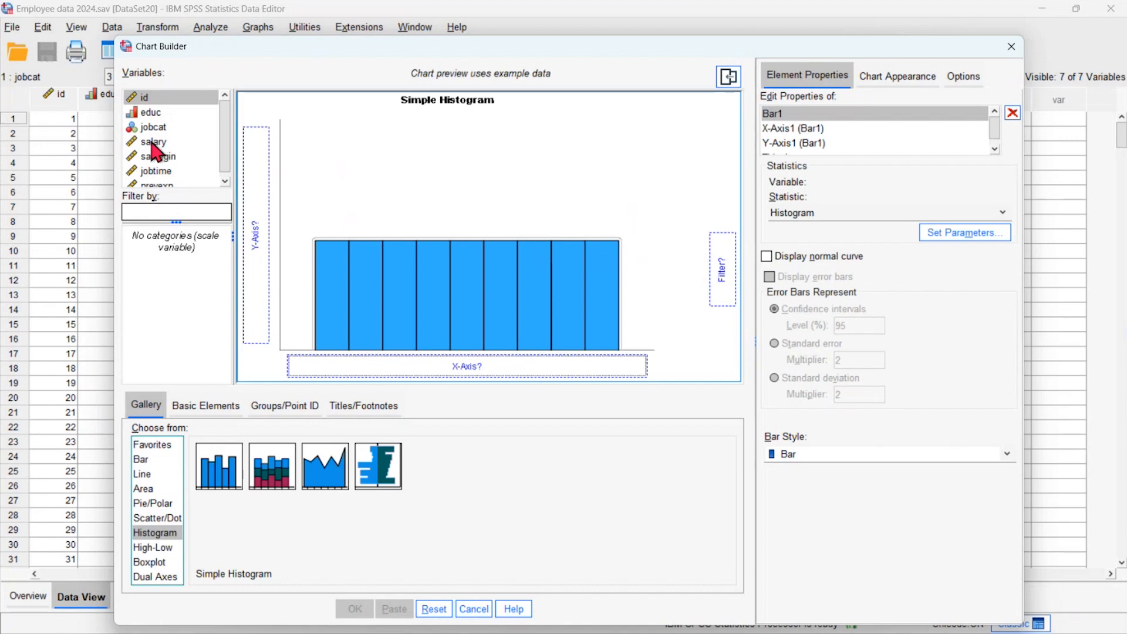
drag(151, 143, 446, 365)
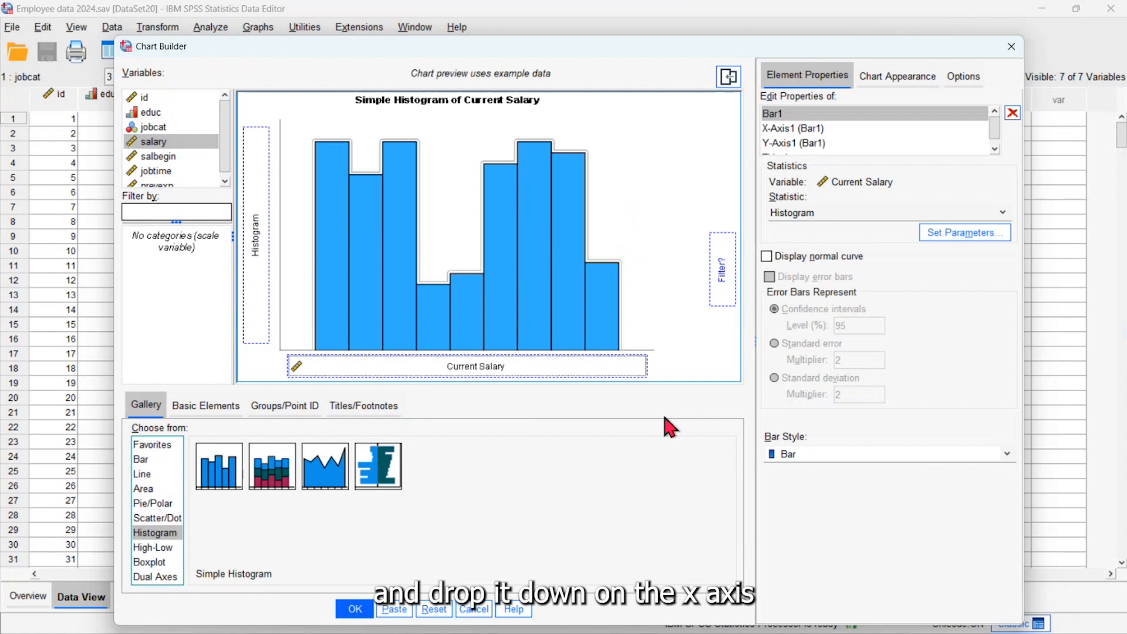
Add a normal curve to the salary histogram, generate the chart, and view it in the maximized output window
click(767, 255)
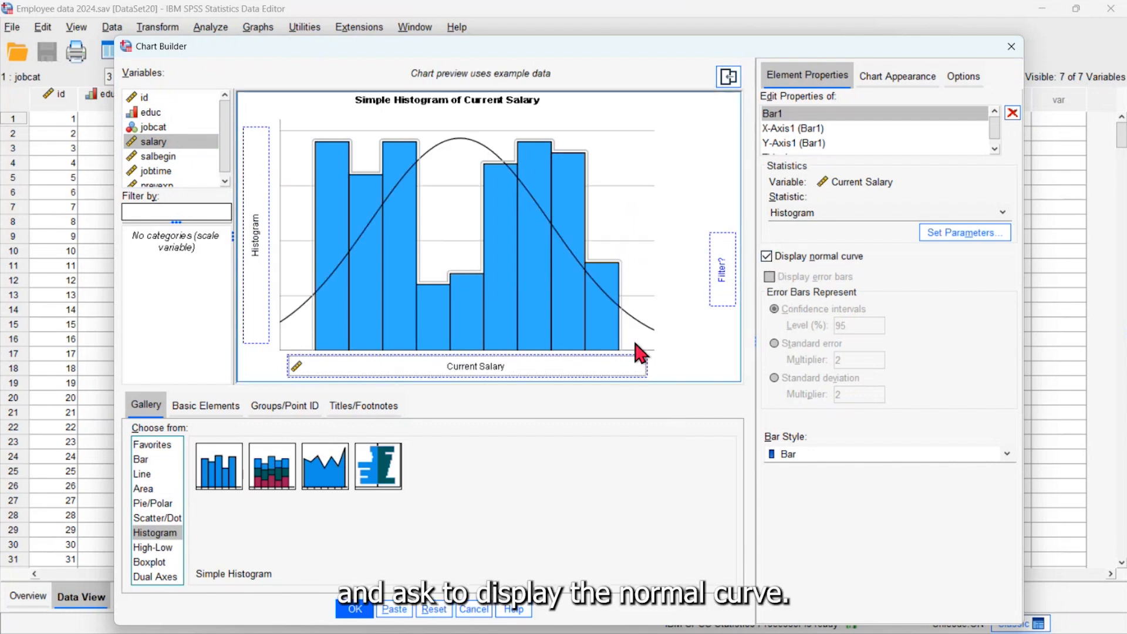
click(356, 605)
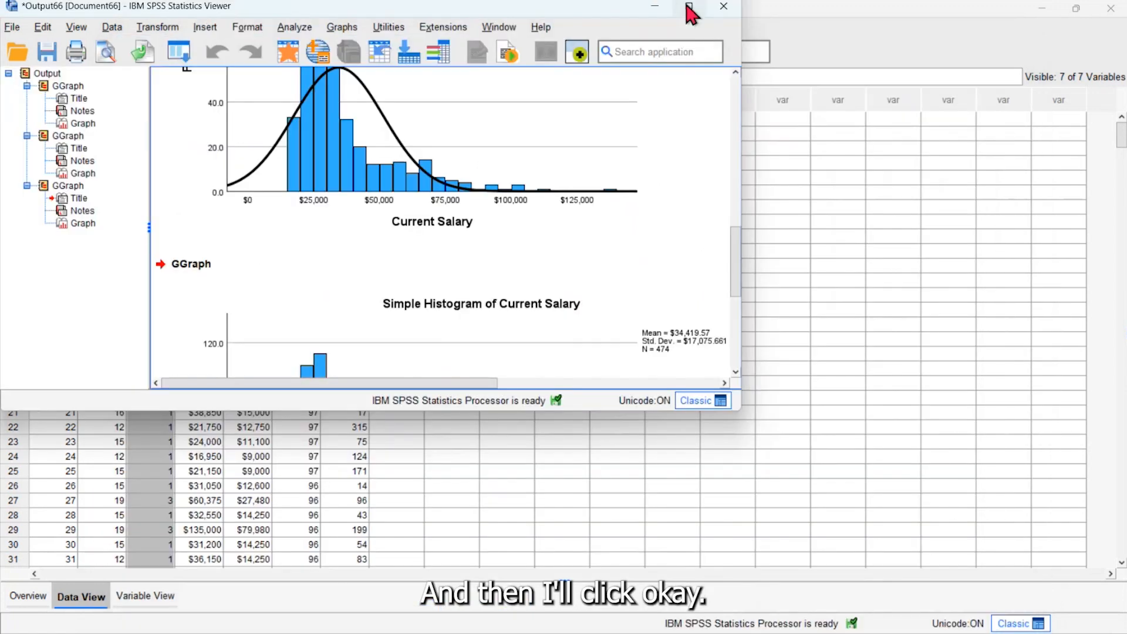
click(687, 6)
scroll(657, 293, down, 2)
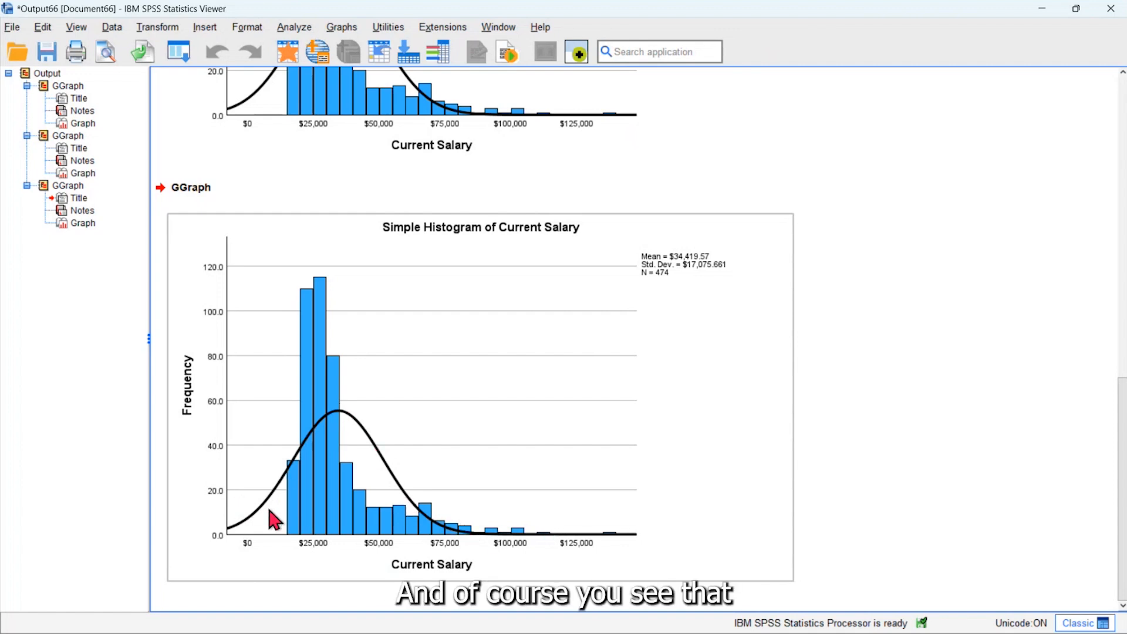
Reopen the Chart Builder, accept its measurement-level notice, and reset it to clear the previous histogram setup
click(892, 398)
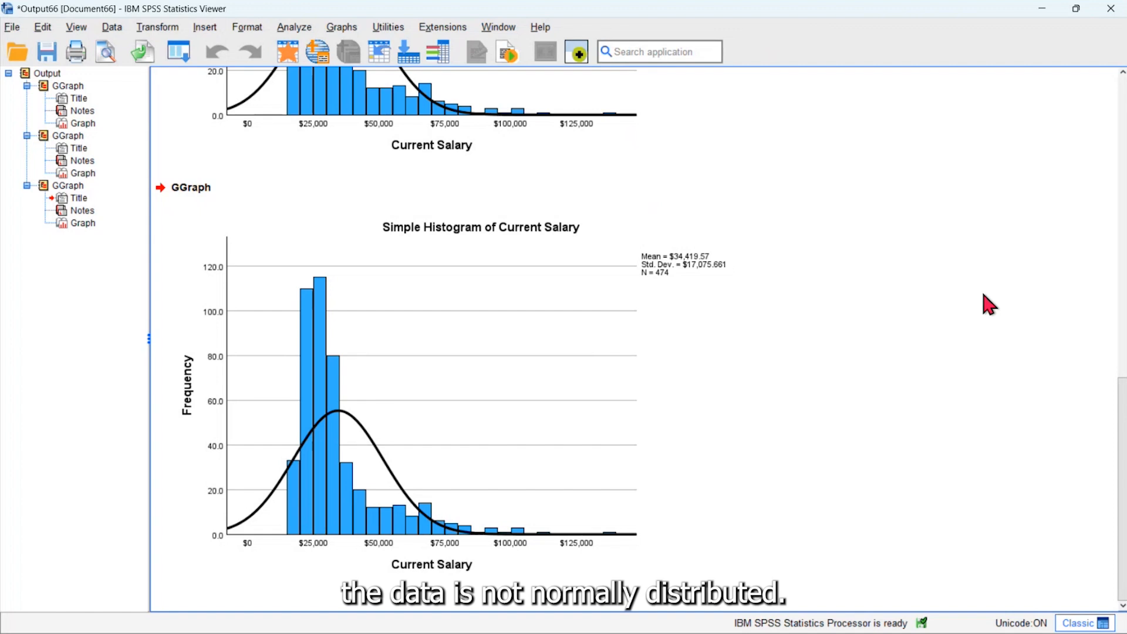
click(611, 300)
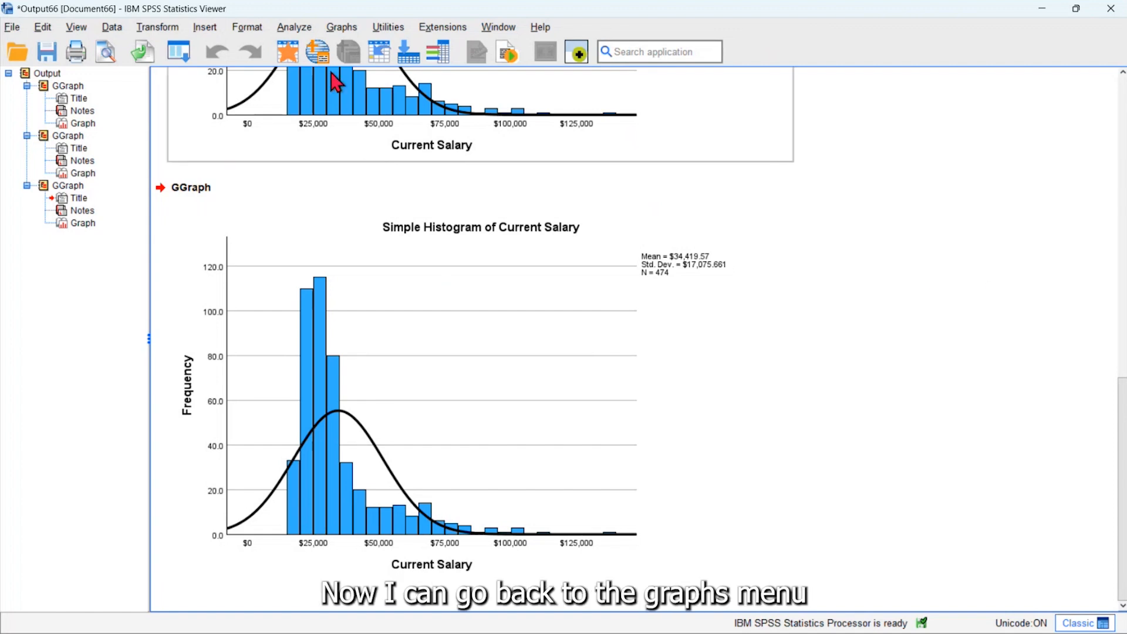
click(341, 28)
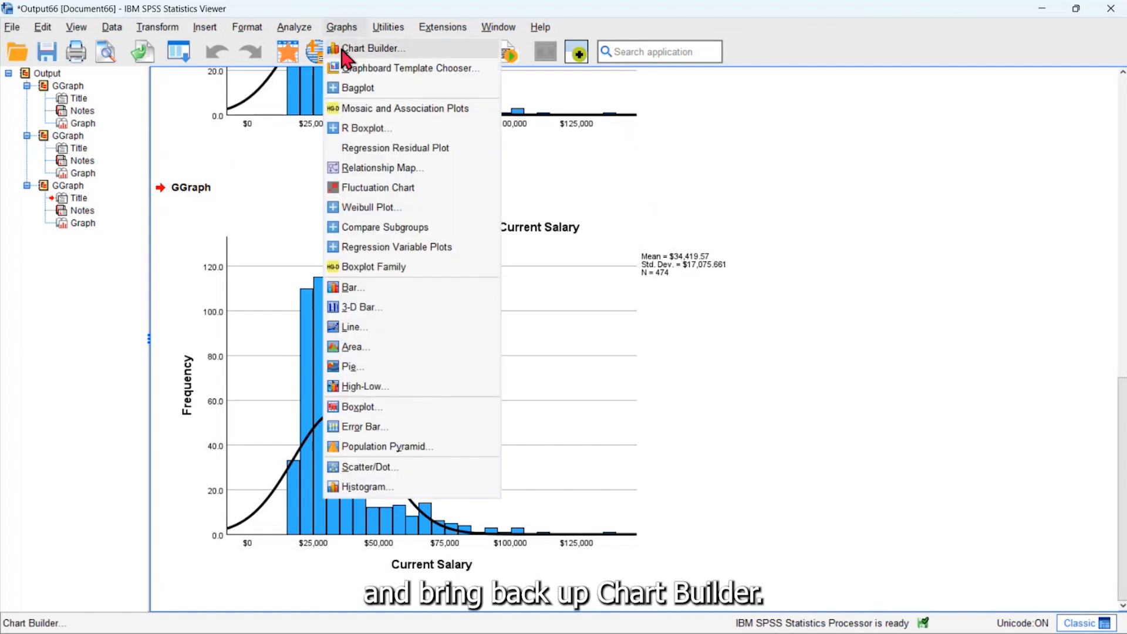
click(364, 48)
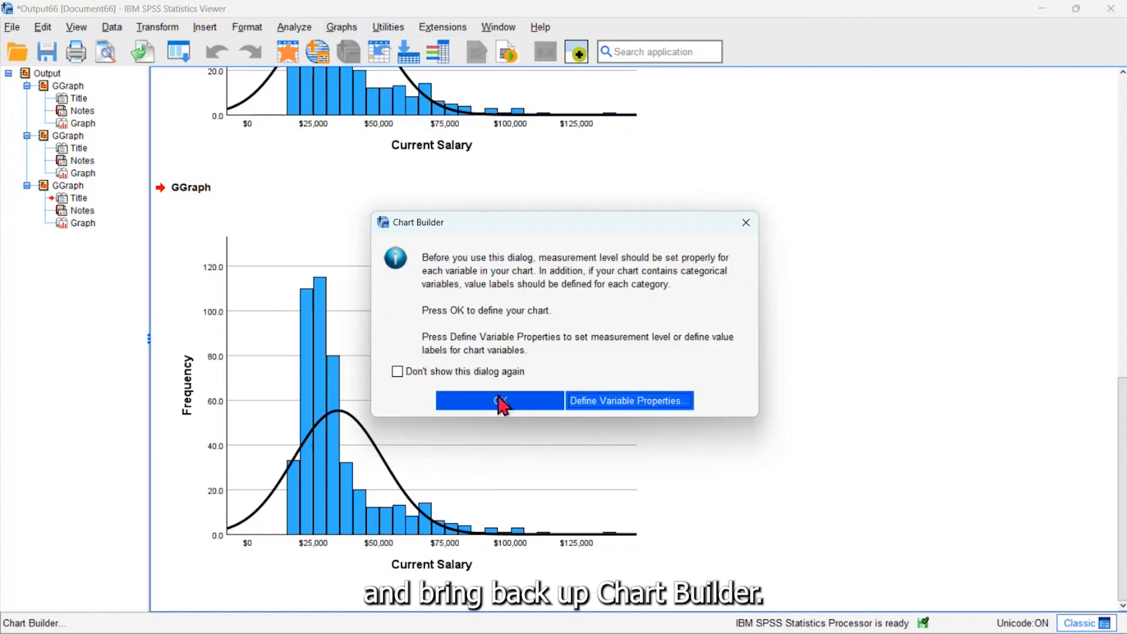
click(501, 401)
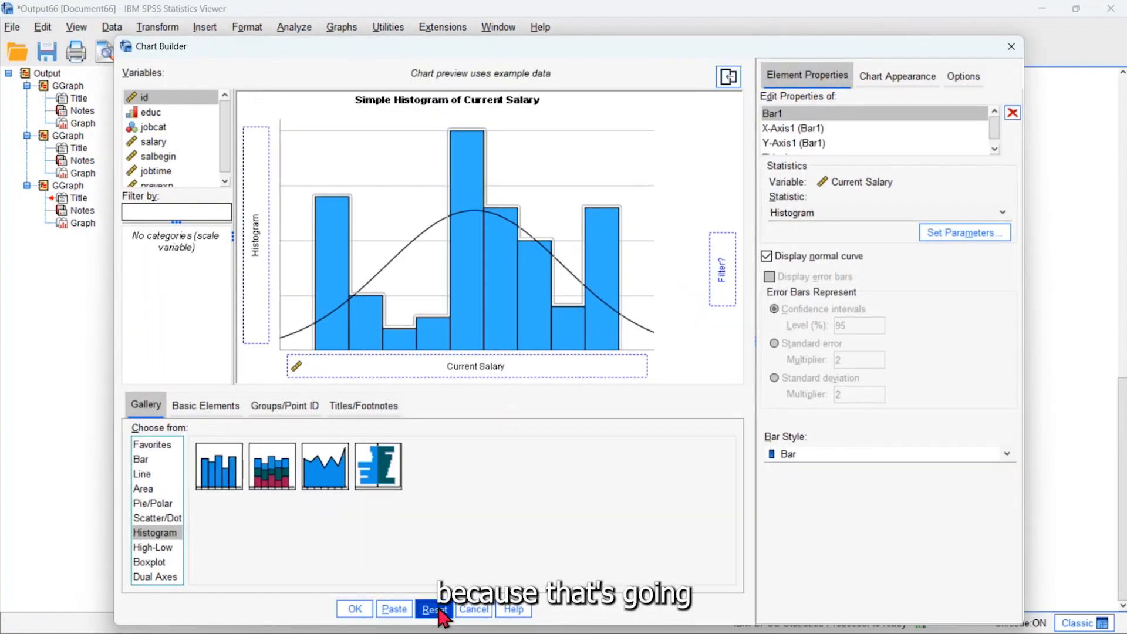
click(434, 609)
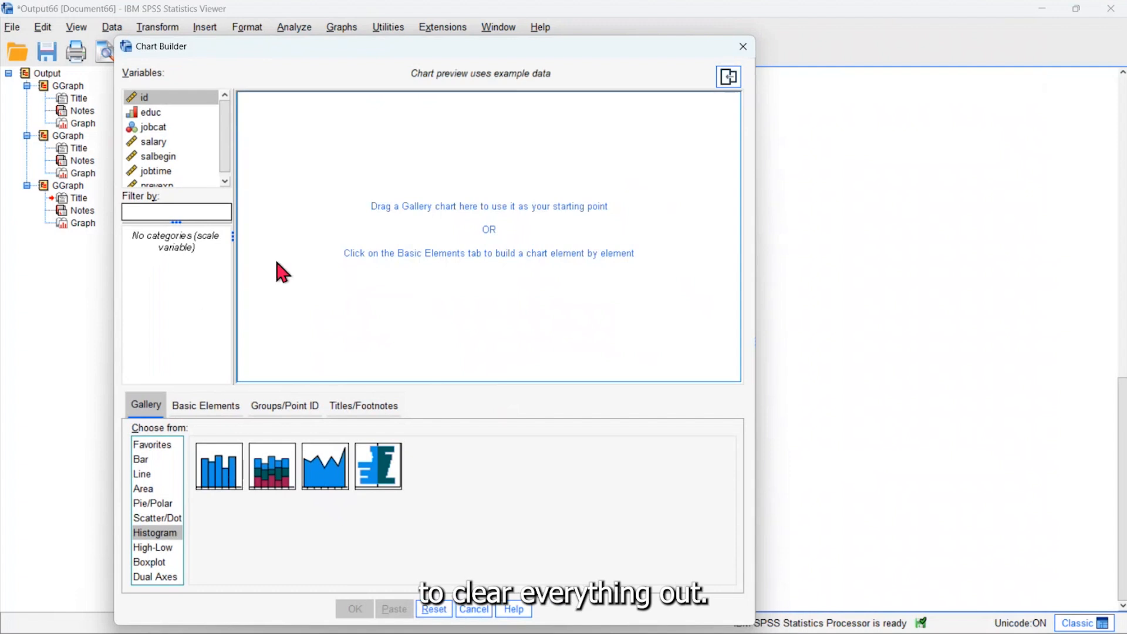
Set up a Scatter Plot in the chart preview with salbegin on the x-axis and salary on the y-axis
click(159, 519)
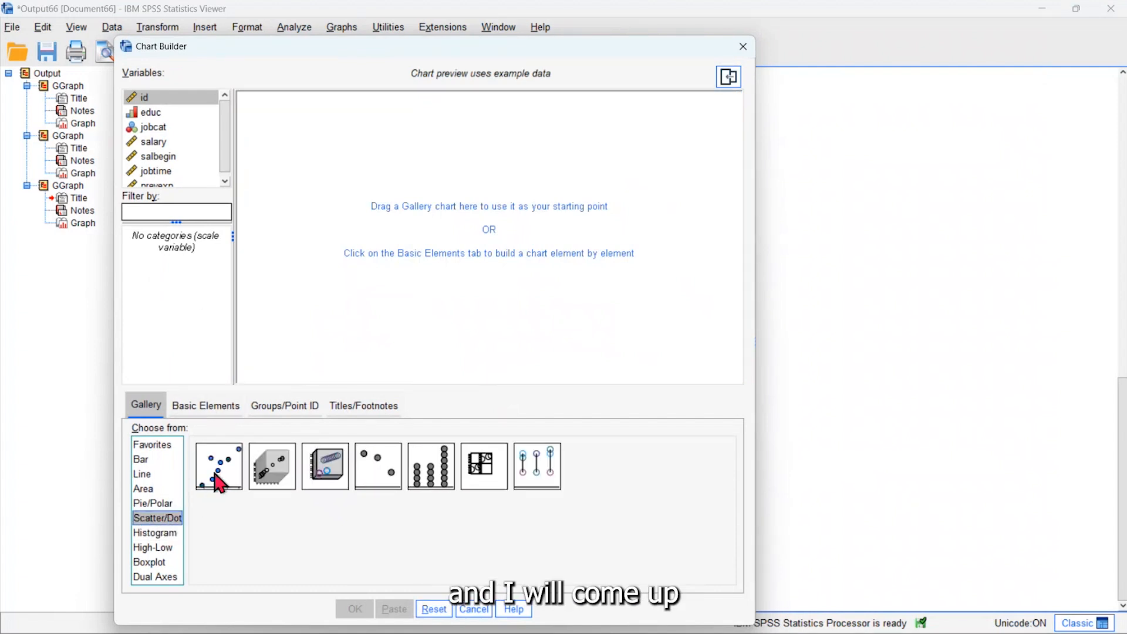
drag(221, 476, 493, 227)
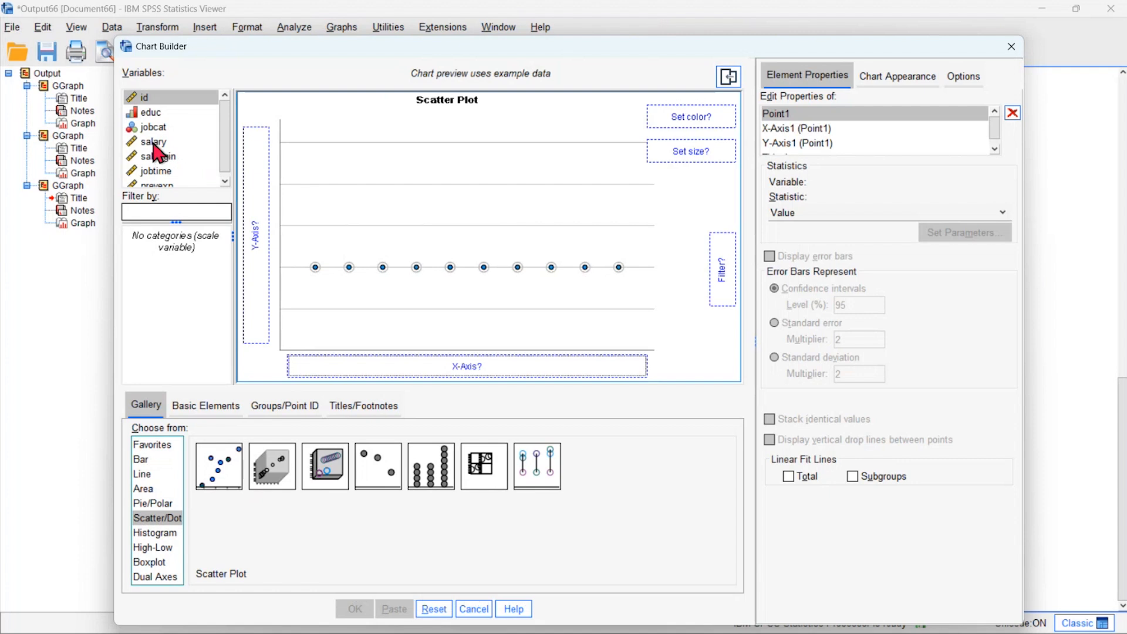
drag(157, 156, 448, 369)
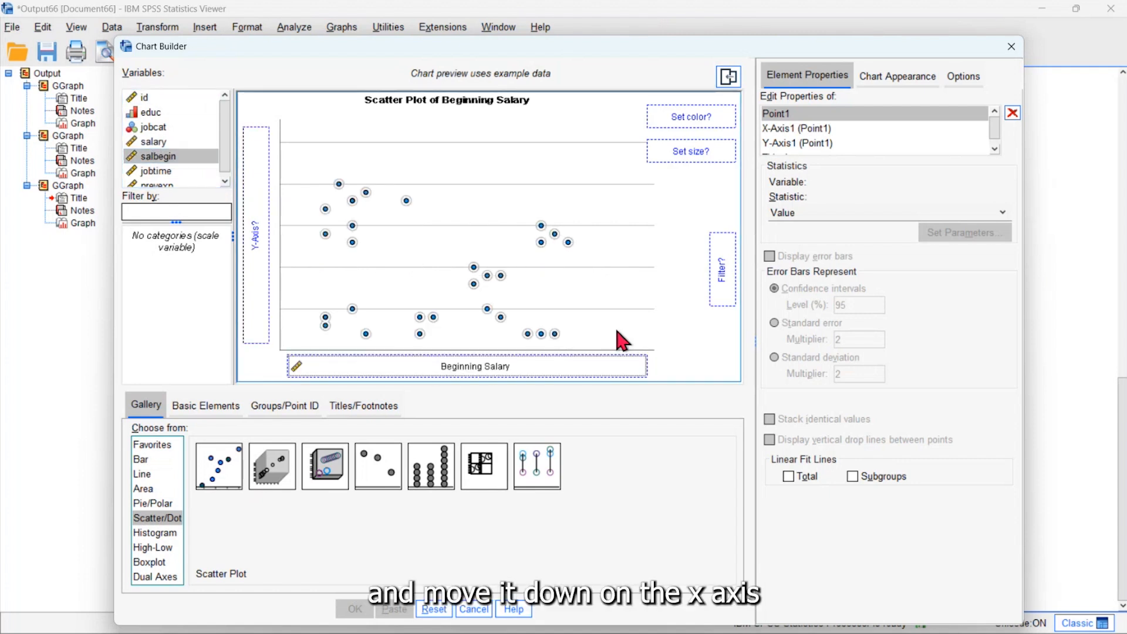
drag(154, 141, 266, 208)
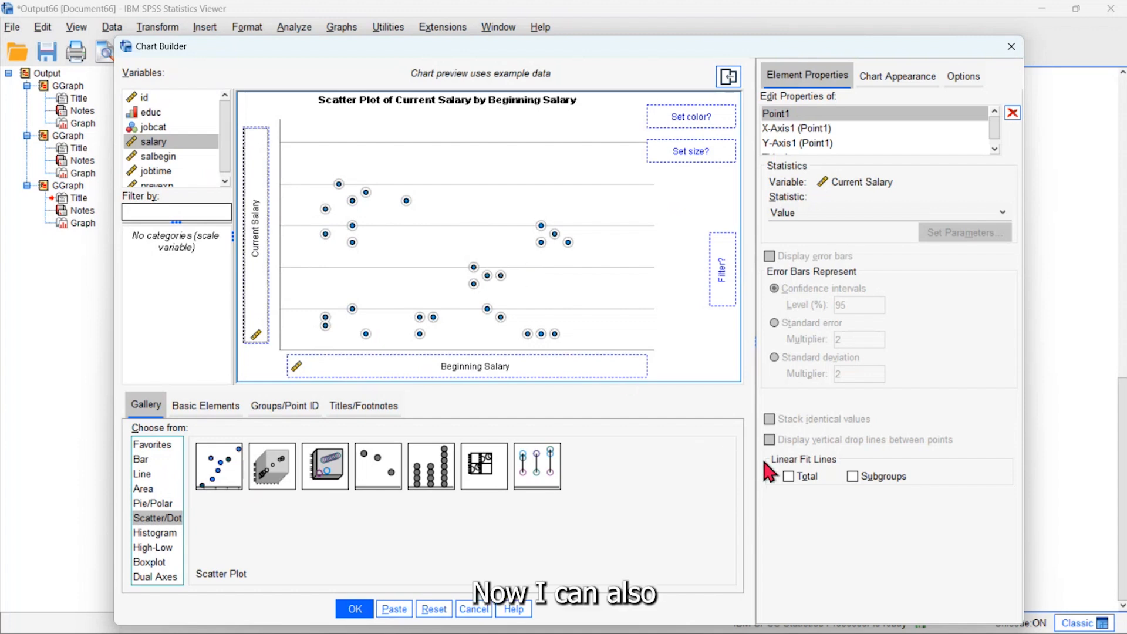
Add a total linear fit line to the scatter plot, color the points by jobcat, and generate the chart
click(787, 477)
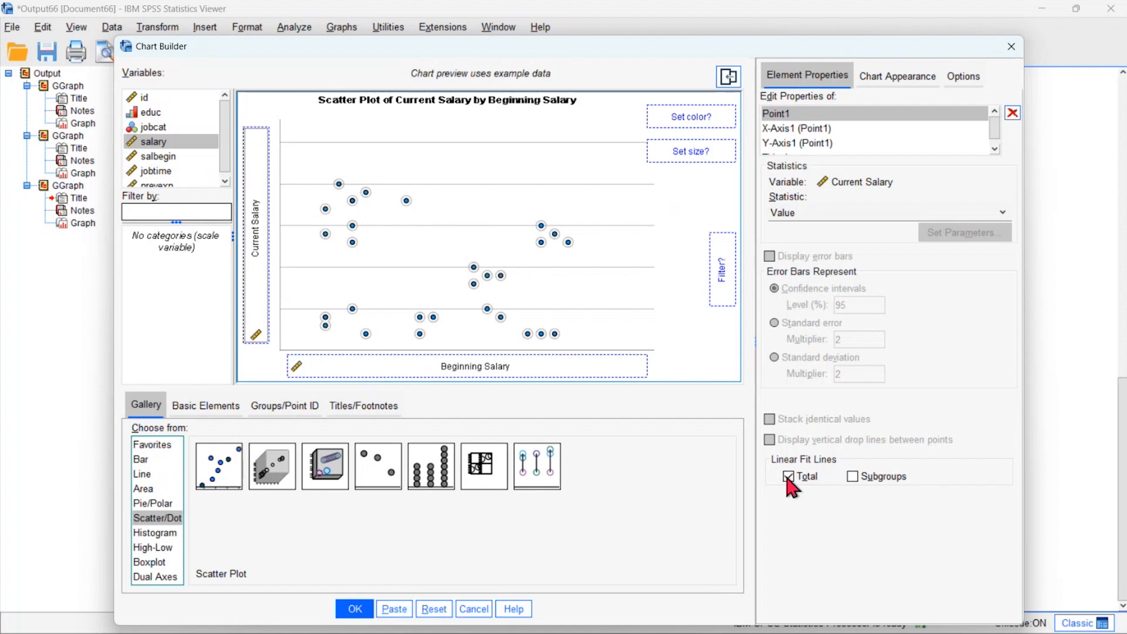
drag(147, 130, 687, 121)
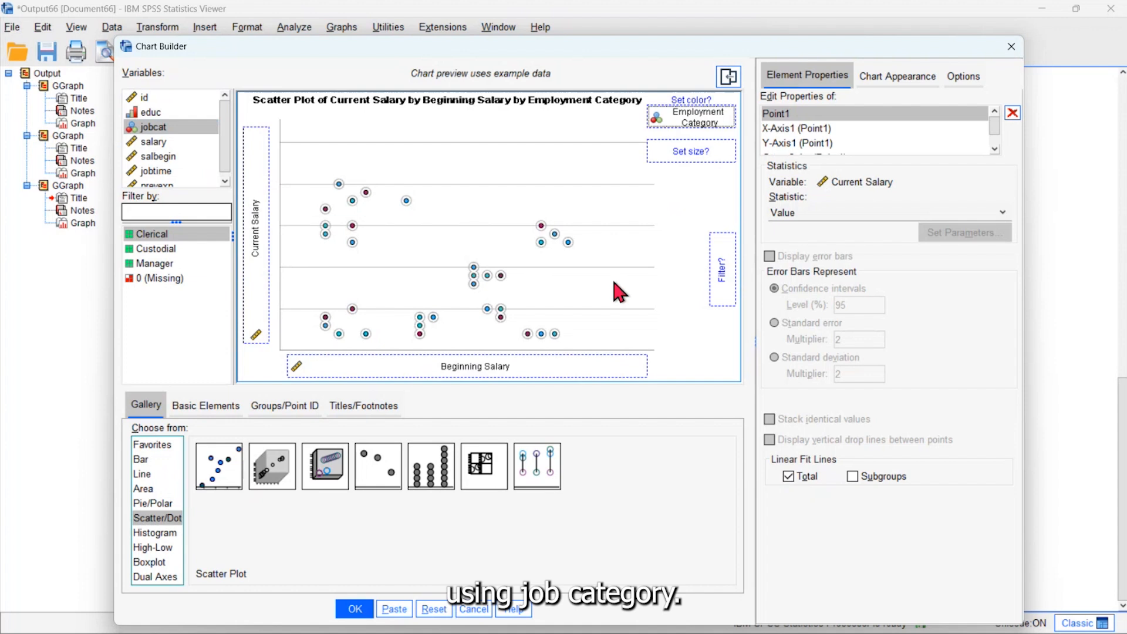
click(350, 610)
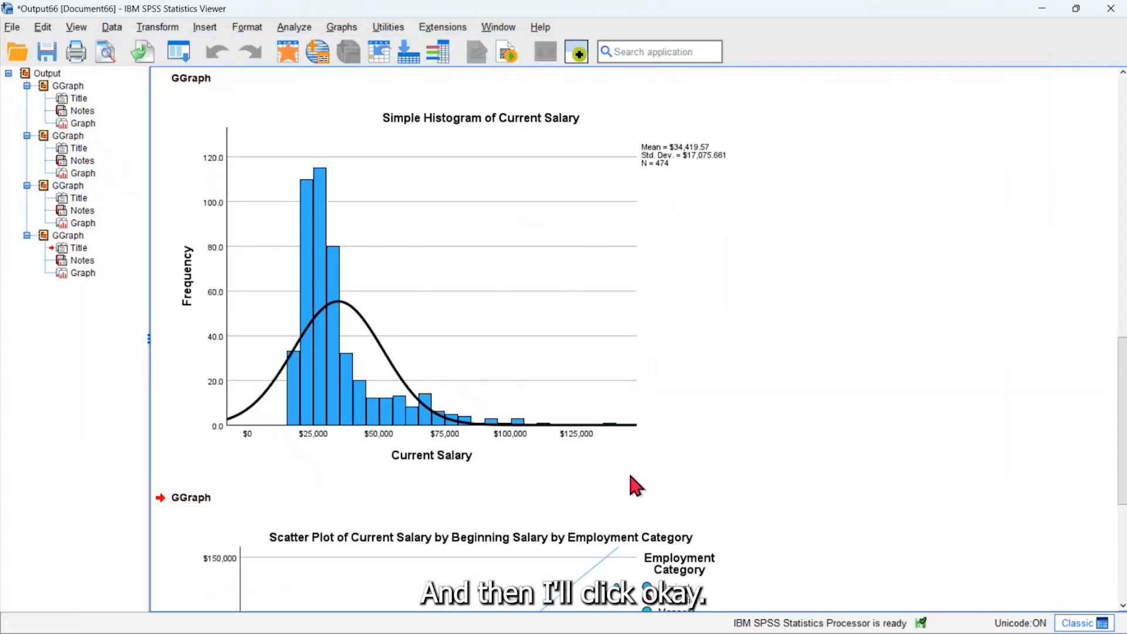
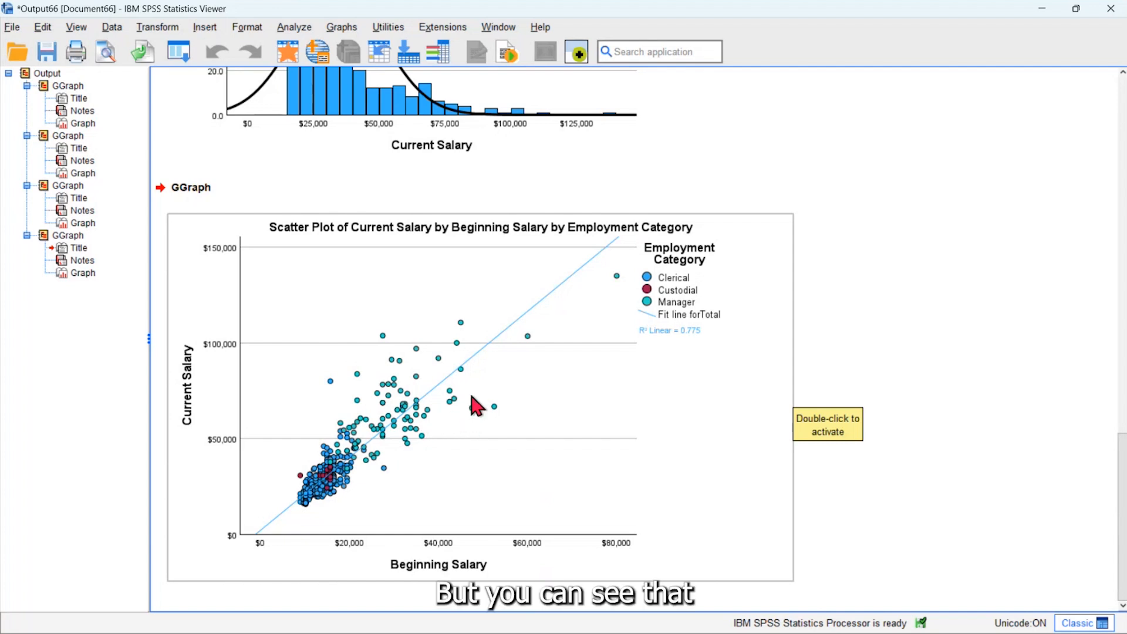
Review the histogram and scatter plot output, and browse the Boxplot and Bar types in the Chart Builder gallery without creating a chart
scroll(471, 399, up, 2)
scroll(477, 405, up, 3)
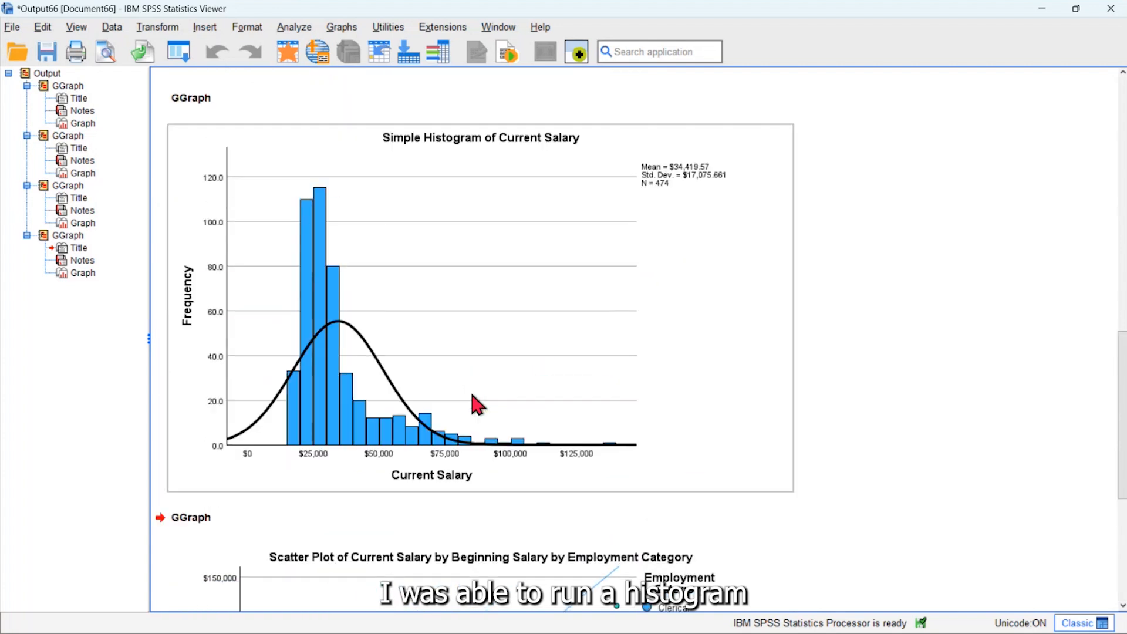
scroll(476, 405, down, 5)
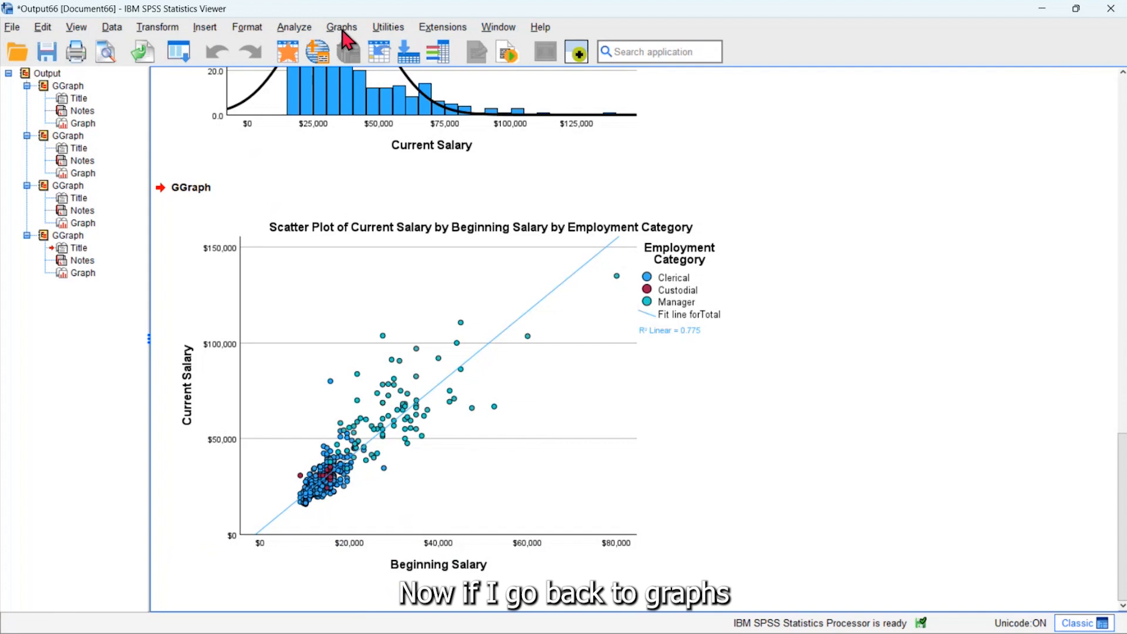
click(343, 28)
click(348, 49)
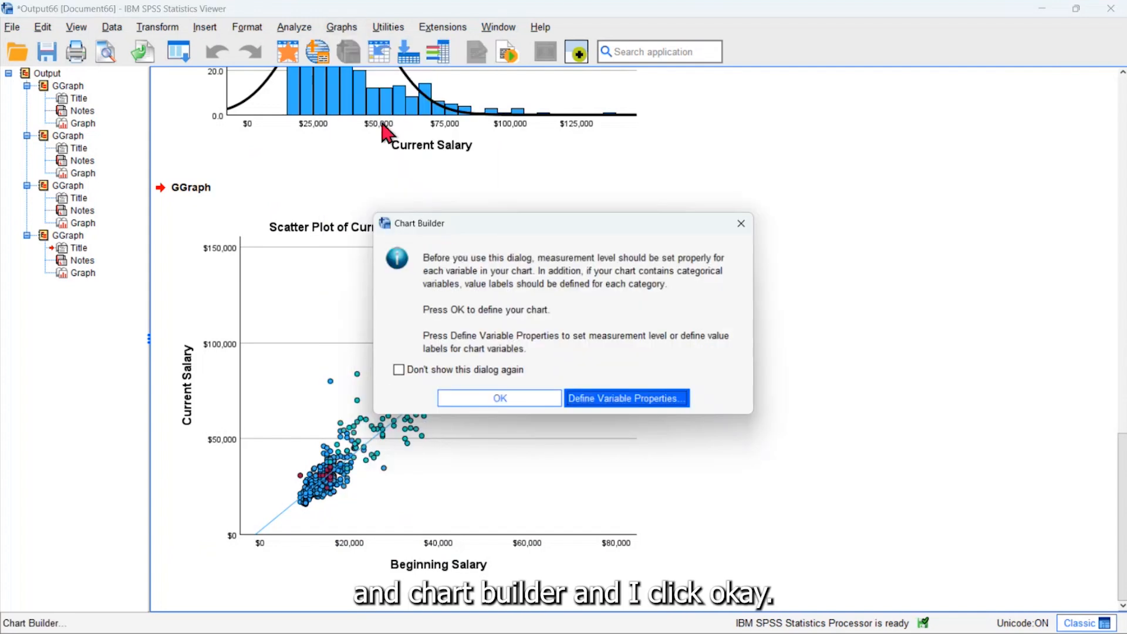
click(461, 403)
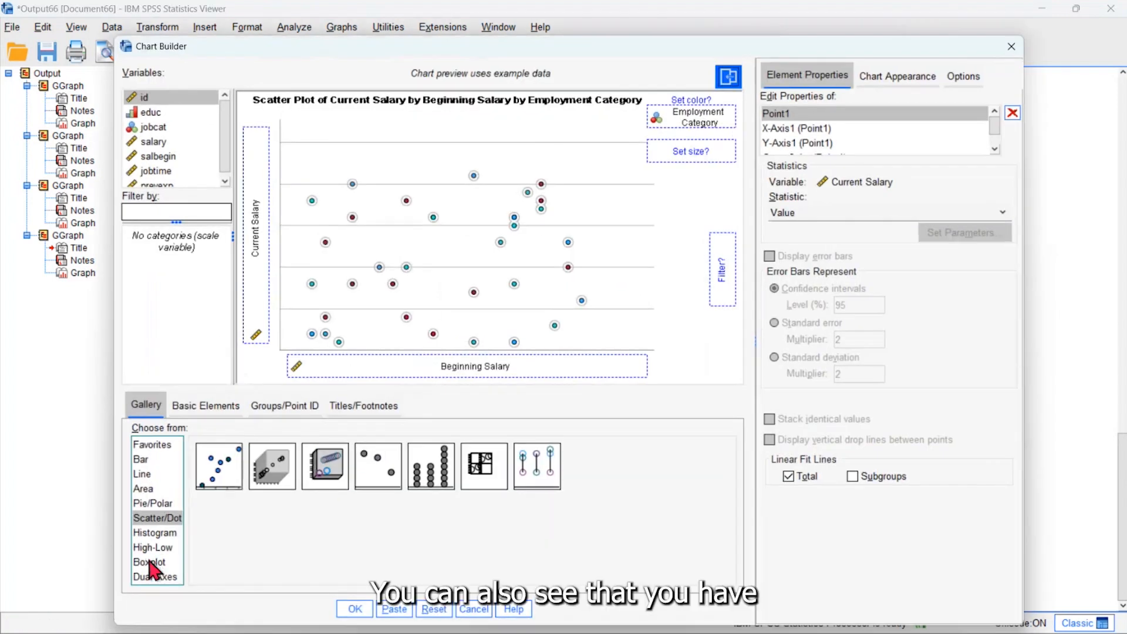
click(150, 563)
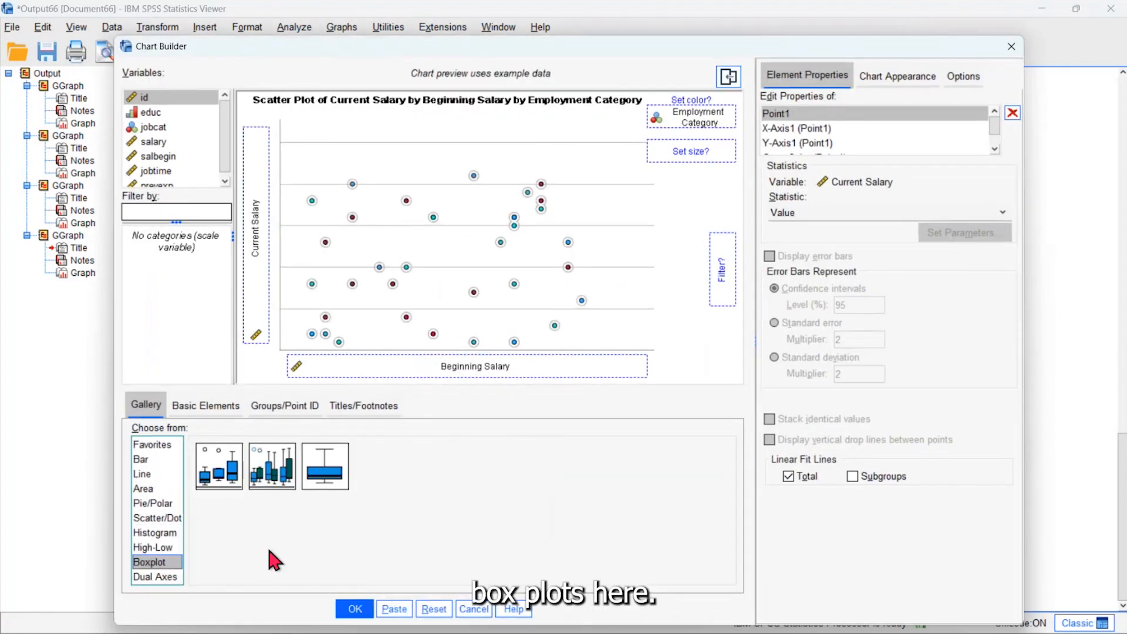
click(139, 459)
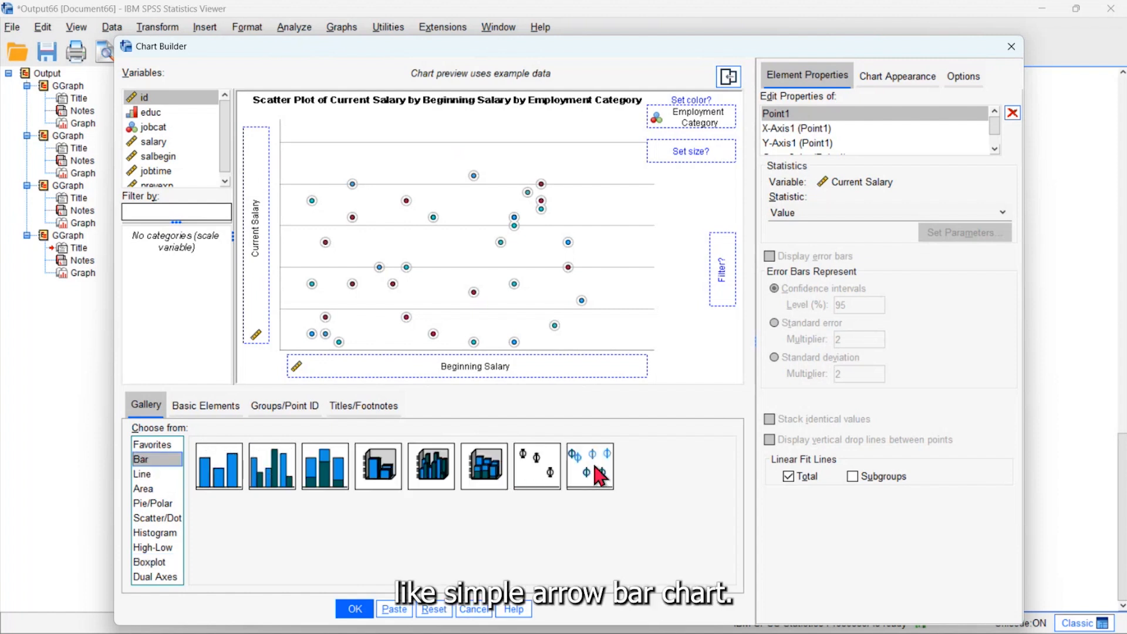
click(475, 610)
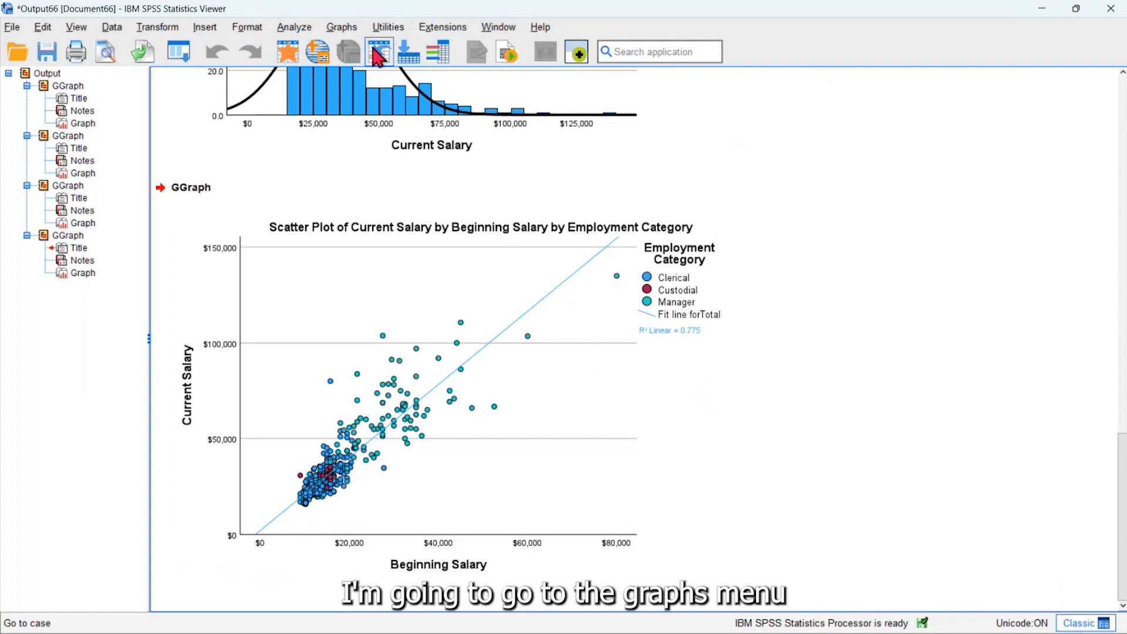
In the Graphboard Template Chooser, select salary, salbegin, jobtime and prevexp and choose the Scatterplot Matrix (SPLOM) visualization
click(341, 28)
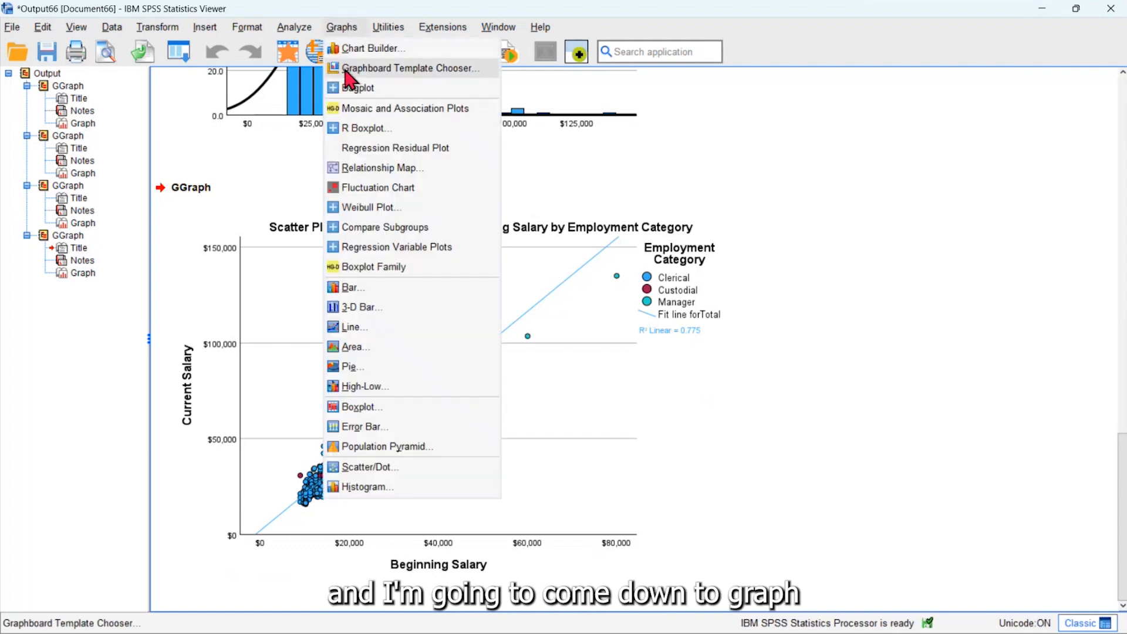
click(346, 69)
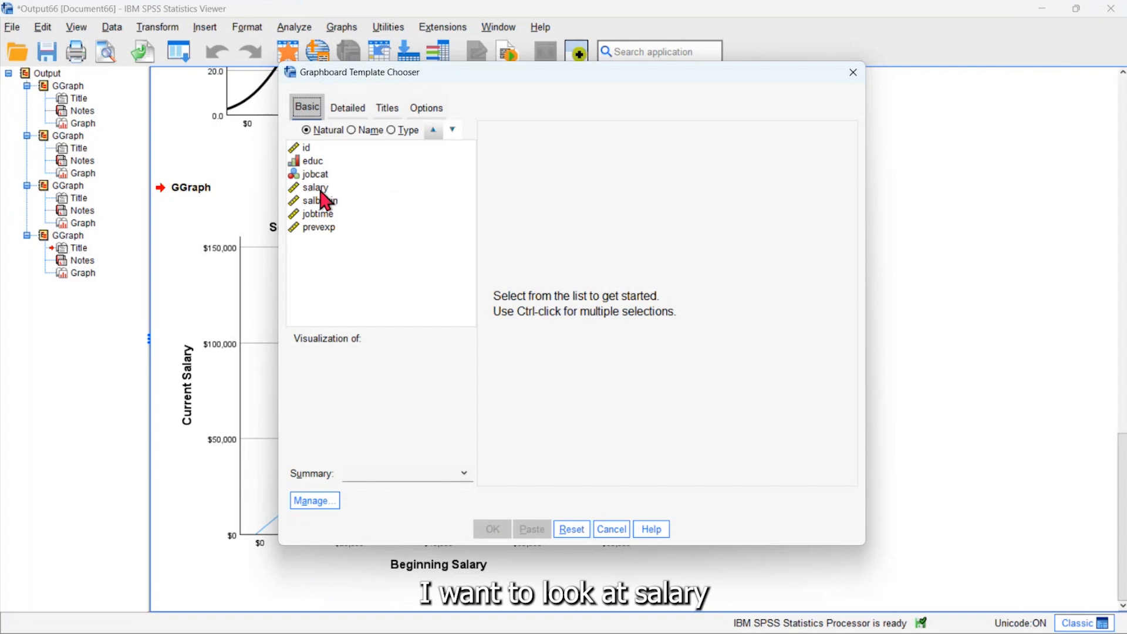
click(320, 189)
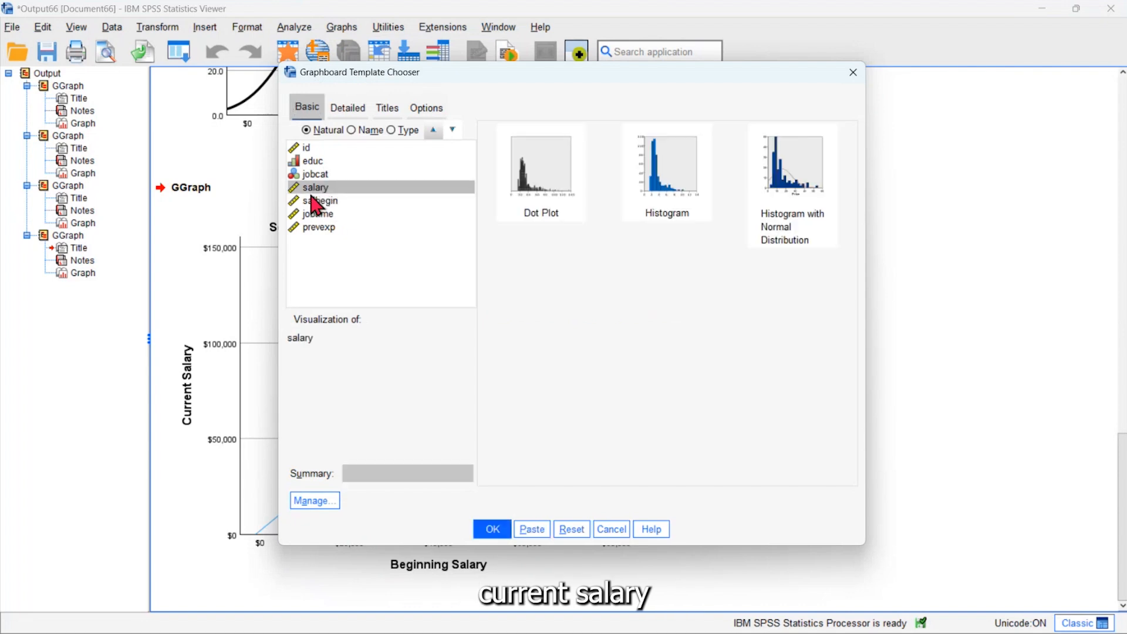
ctrl+click(319, 201)
ctrl+click(317, 215)
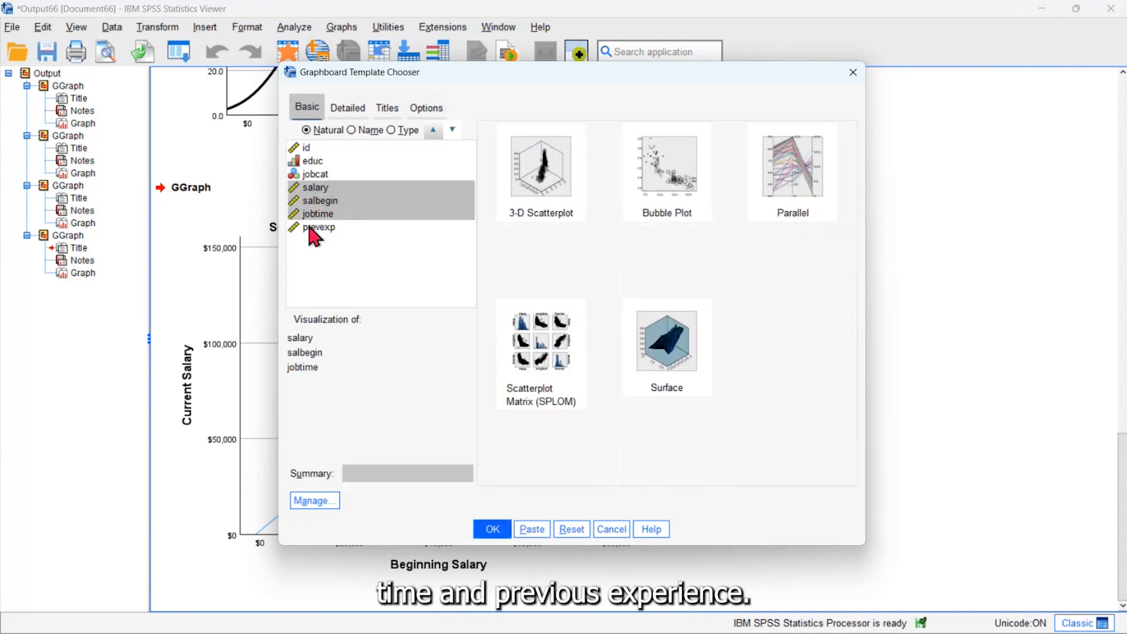
ctrl+click(309, 227)
click(751, 221)
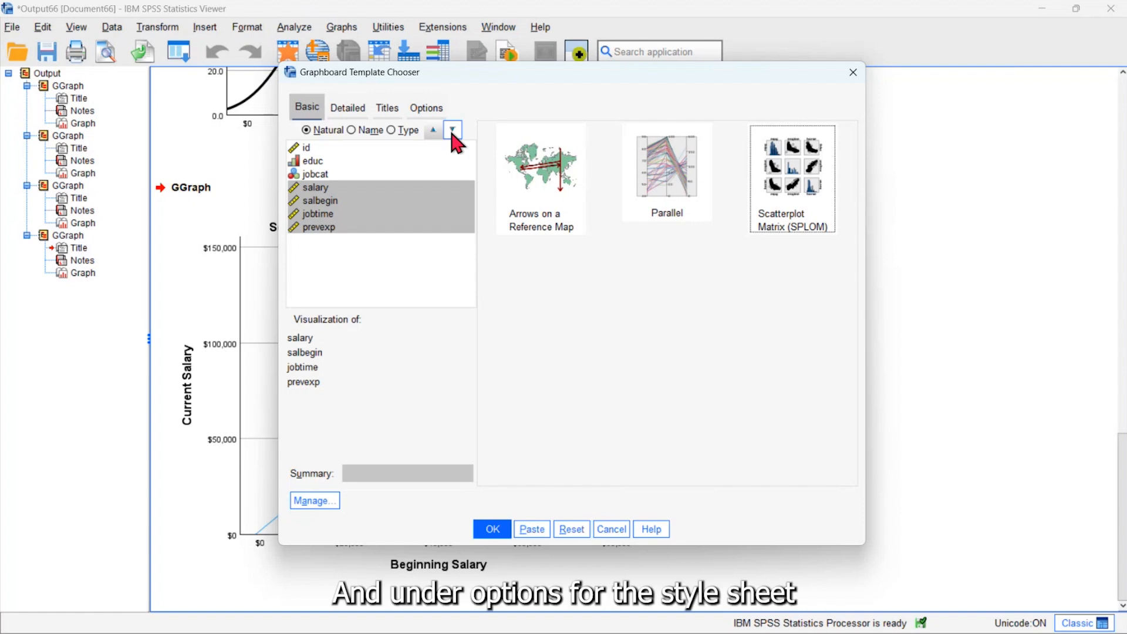
Set the graph's stylesheet to Gray and generate the scatterplot matrix
click(423, 108)
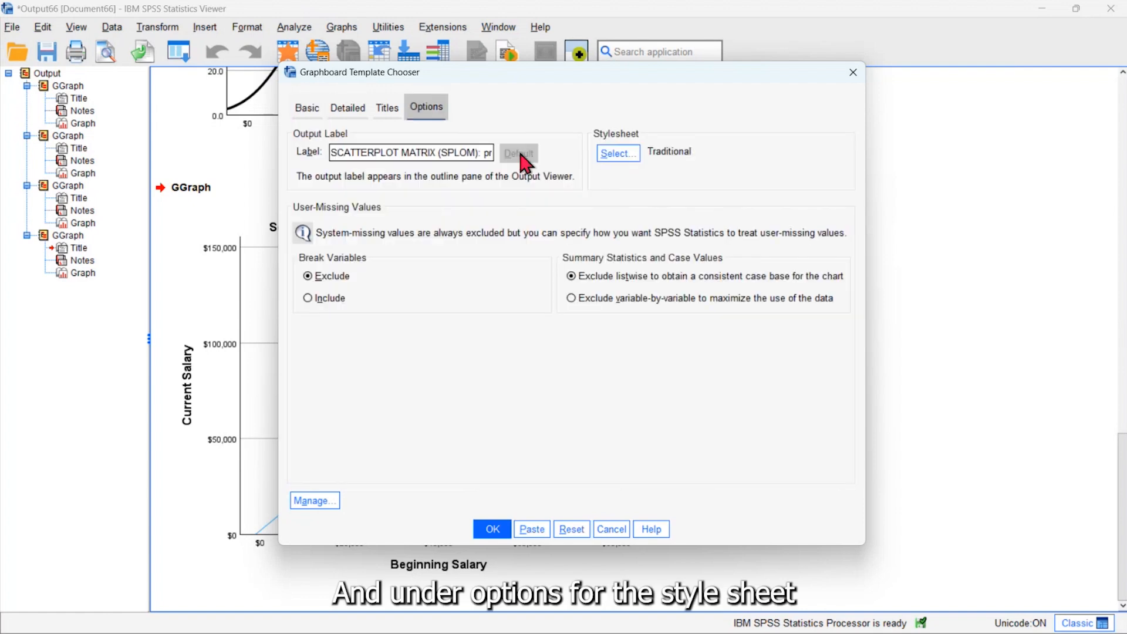
click(611, 156)
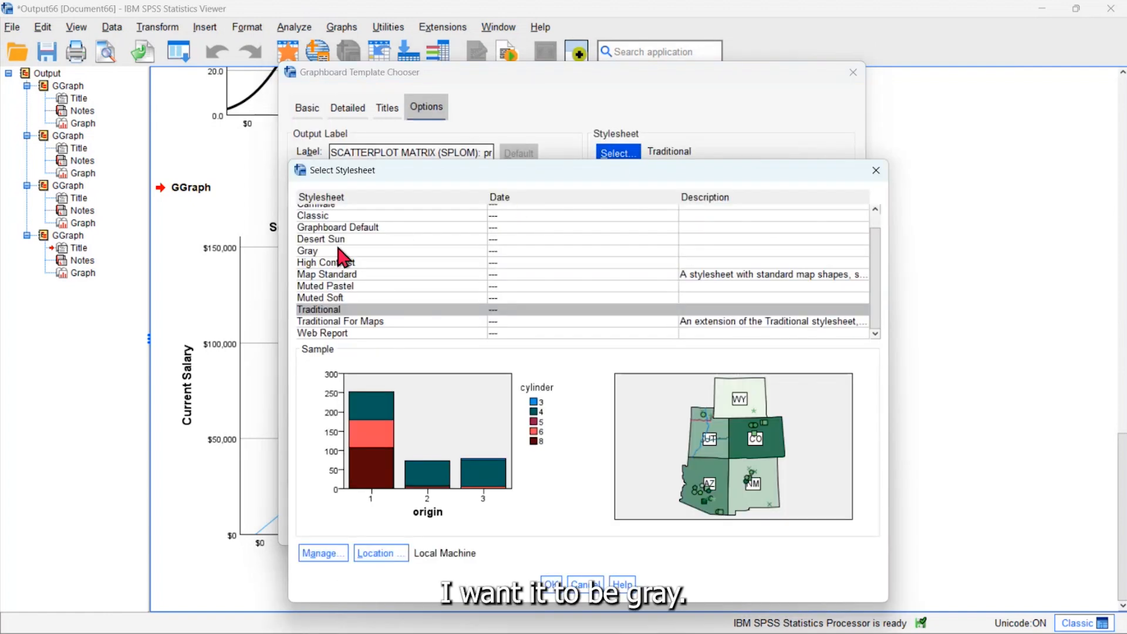
click(338, 251)
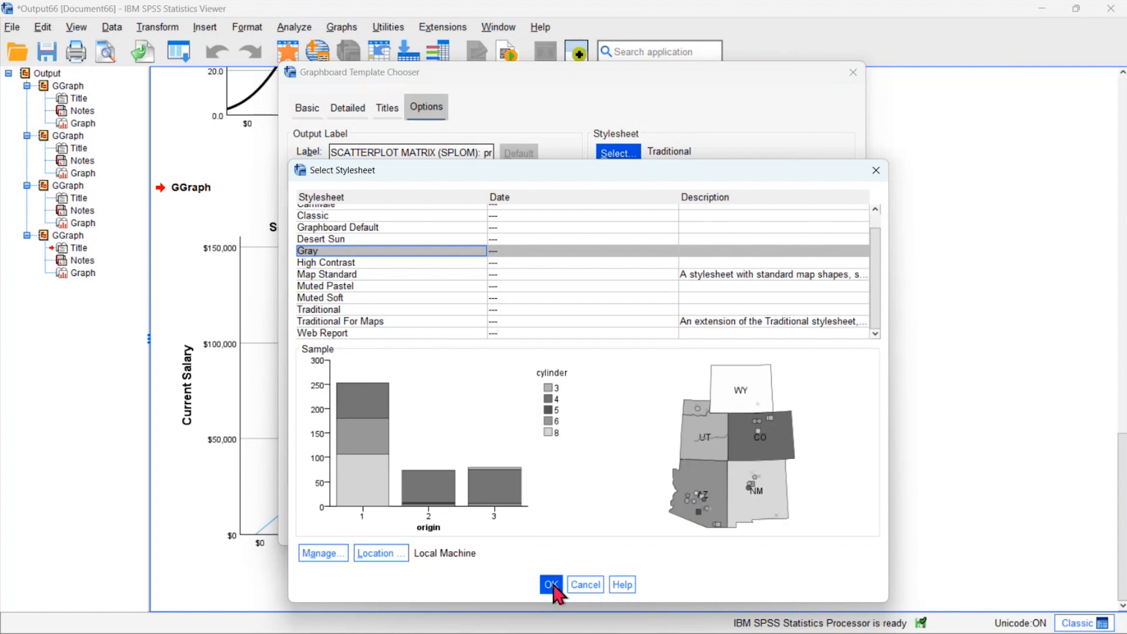
click(554, 585)
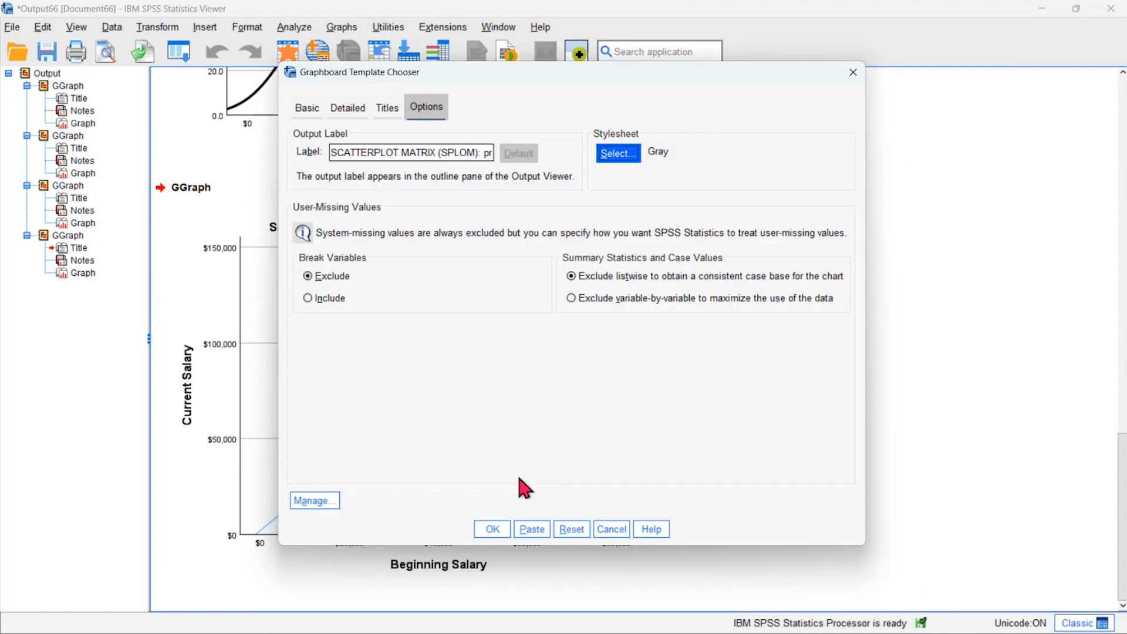
click(493, 530)
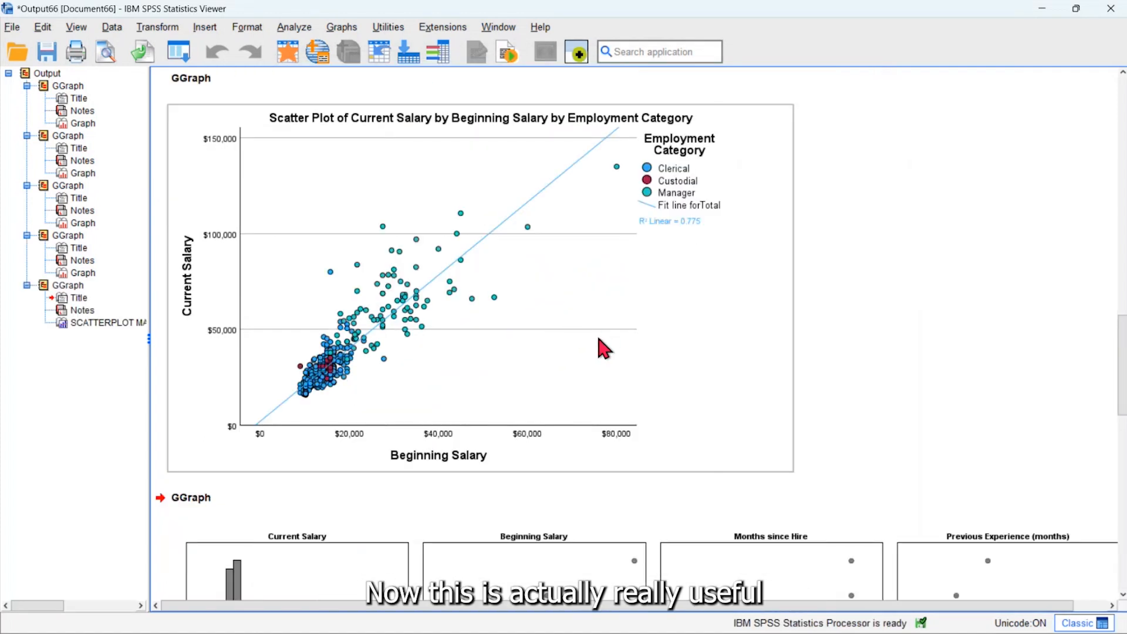
Examine the scatterplot matrix in the output for the relationships between the salary, months since hire and previous experience variables
scroll(598, 347, down, 5)
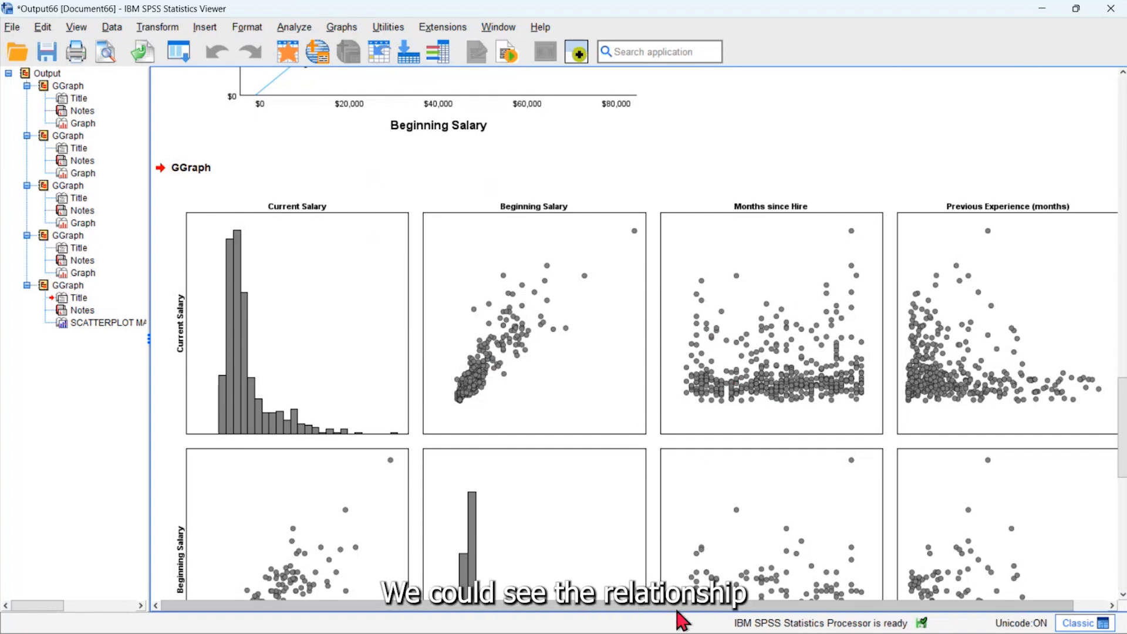
drag(679, 604, 713, 604)
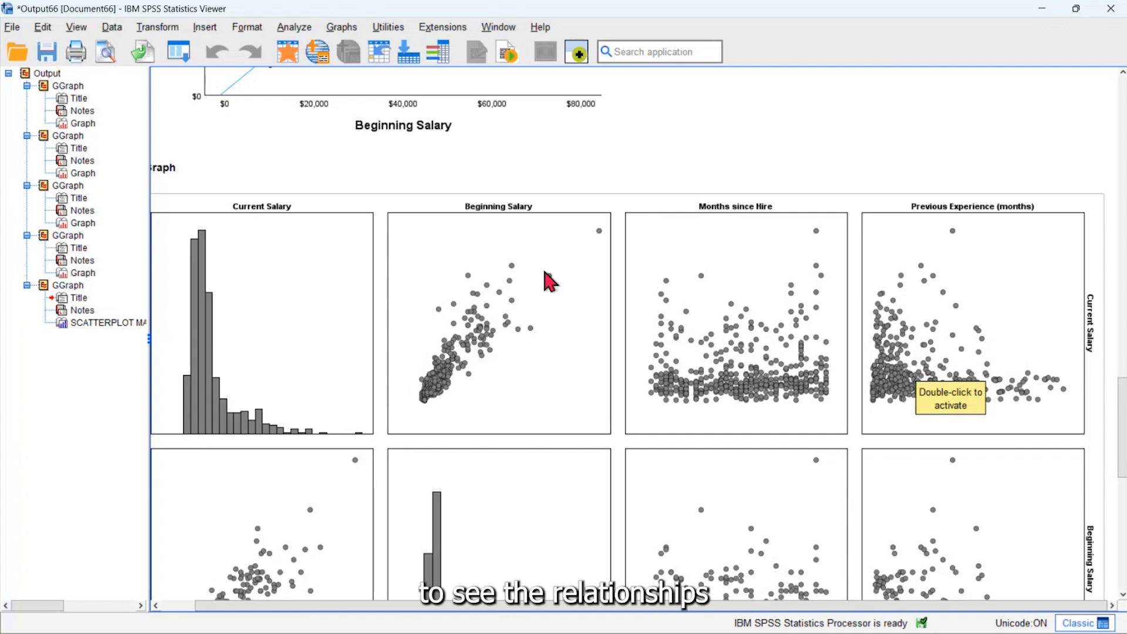
scroll(491, 311, down, 5)
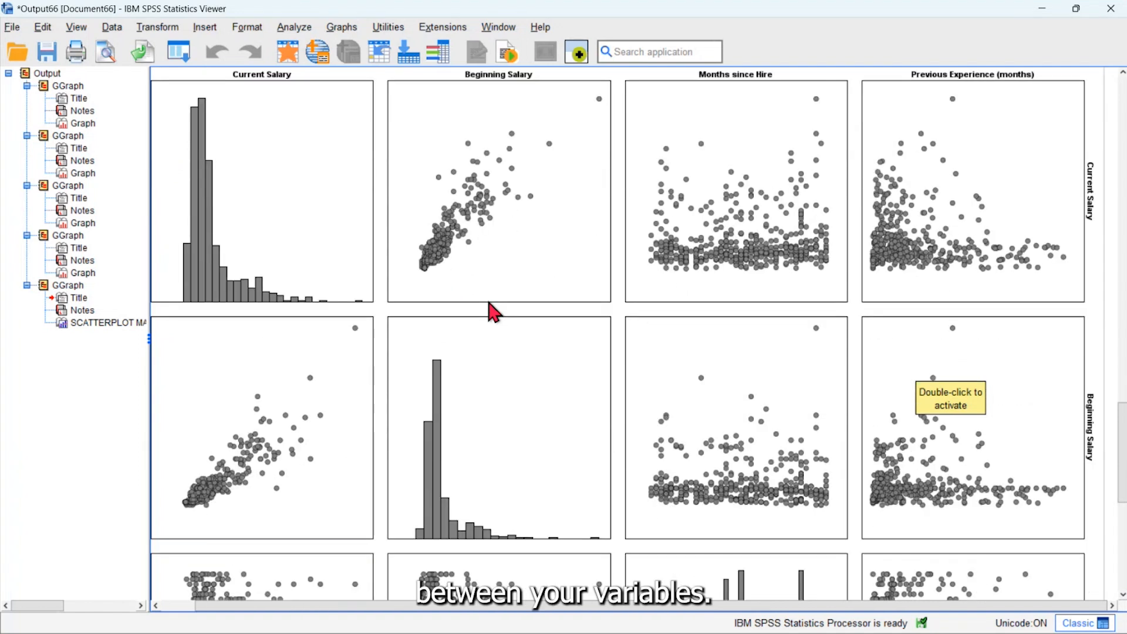
drag(516, 603, 440, 602)
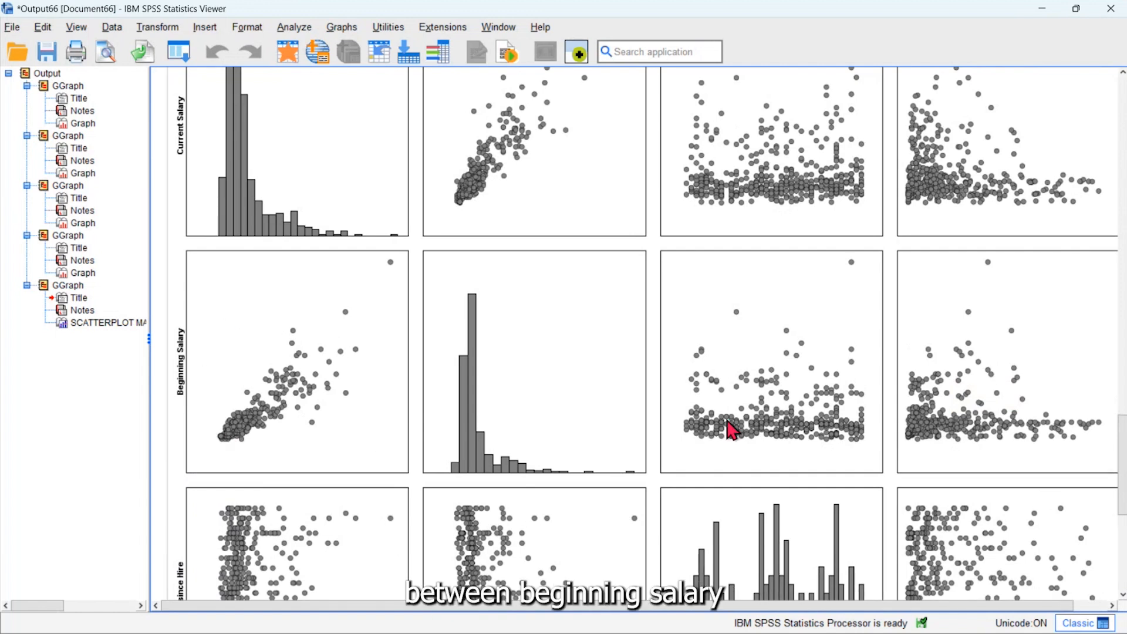
Look through the scatterplot matrix rows for Beginning Salary, Months since Hire and Previous Experience
scroll(794, 405, up, 2)
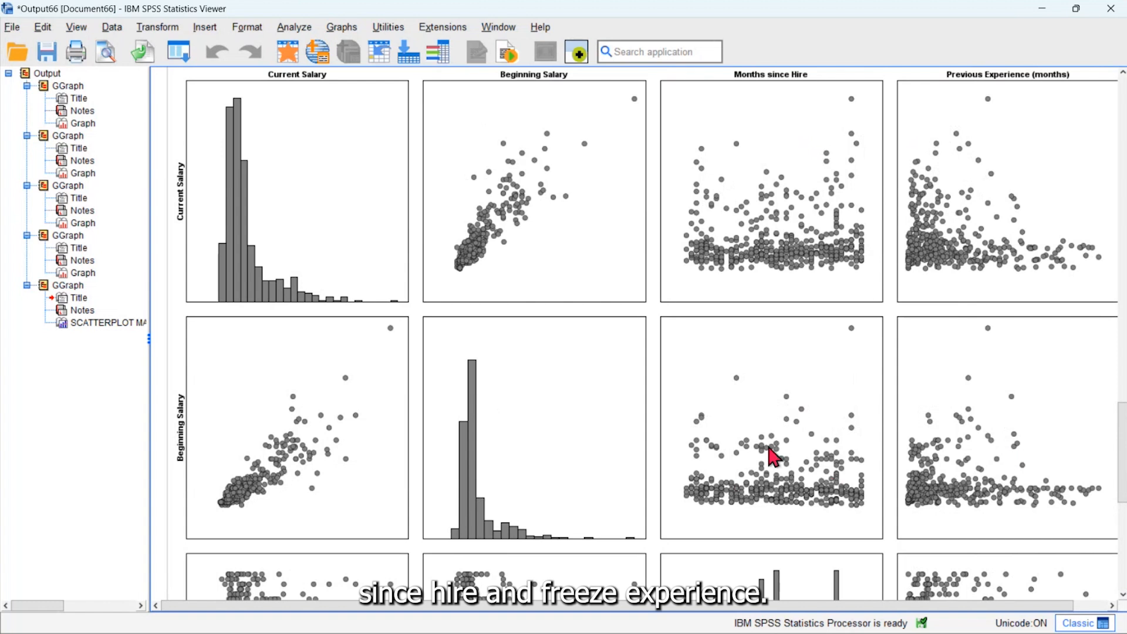
scroll(769, 448, down, 2)
scroll(768, 449, down, 8)
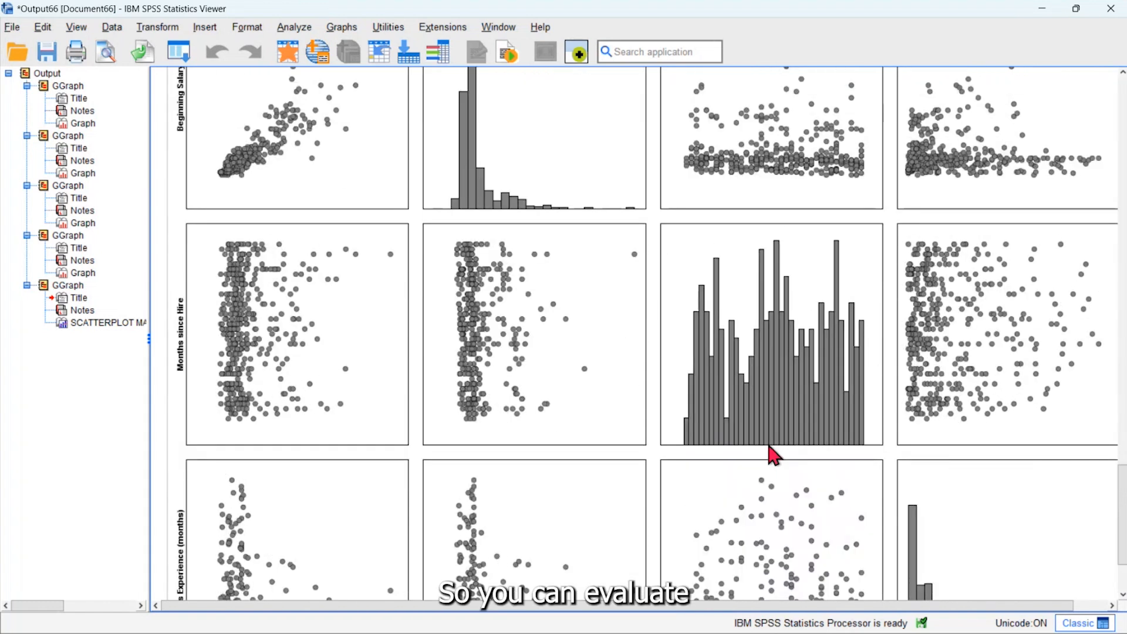
scroll(770, 451, down, 2)
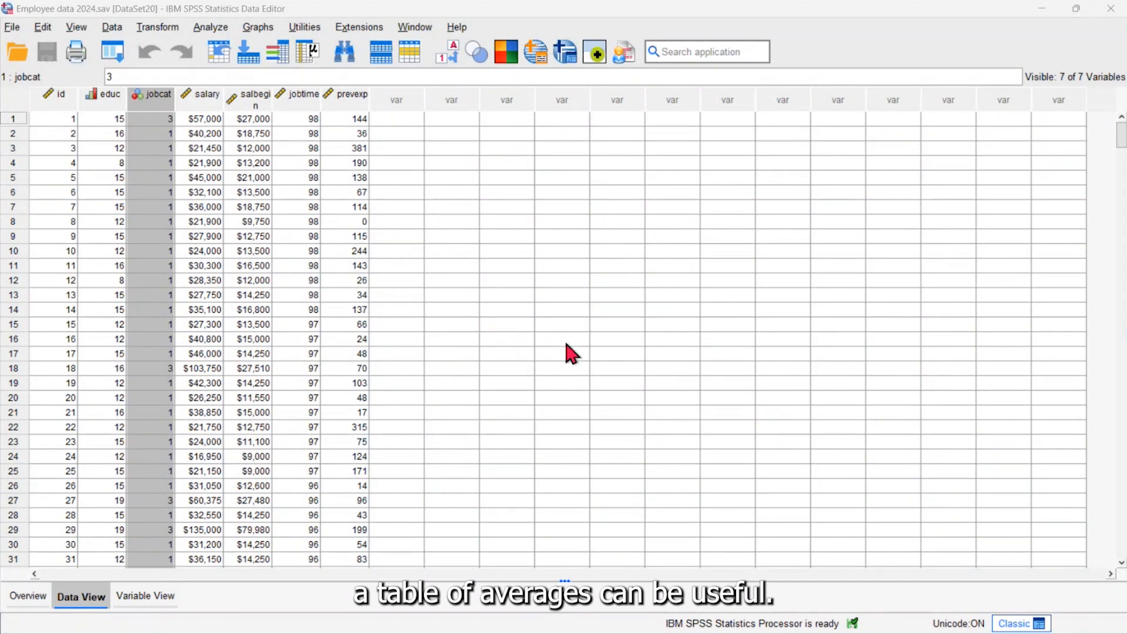
Set up a custom table with jobcat in the columns and salary and salbegin stacked in the rows
click(208, 34)
mouse_move(288, 121)
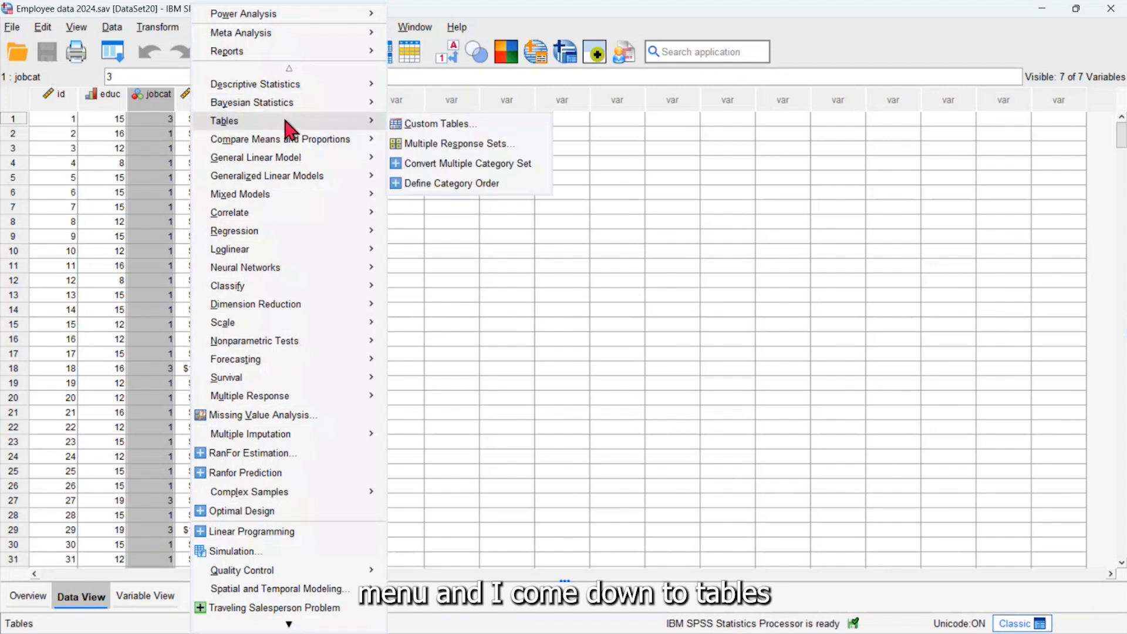
click(412, 128)
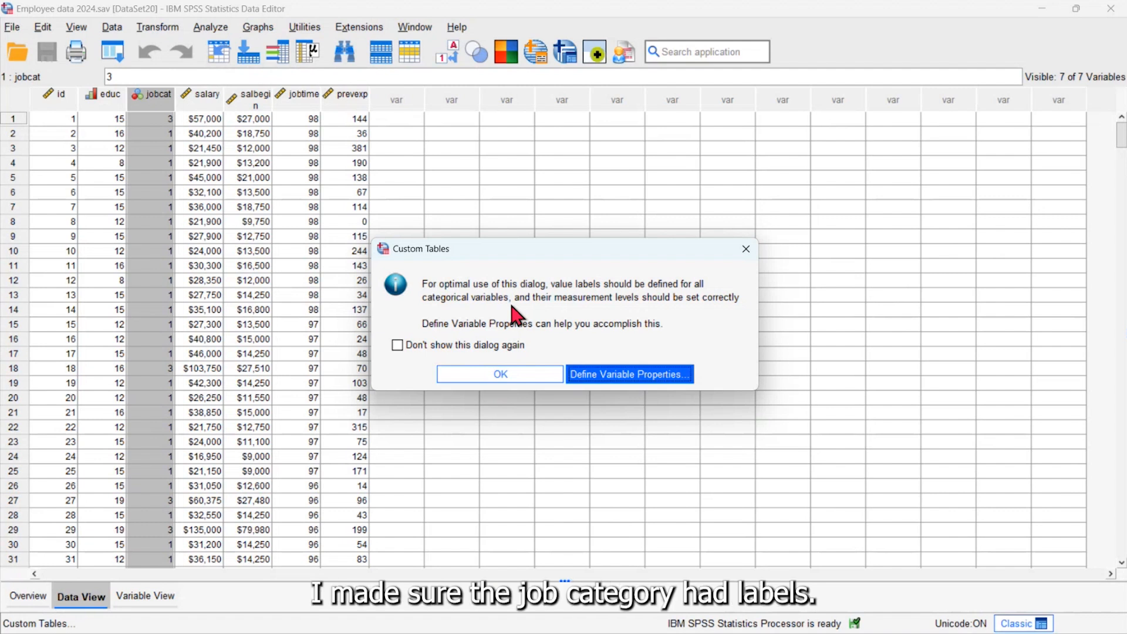
click(479, 376)
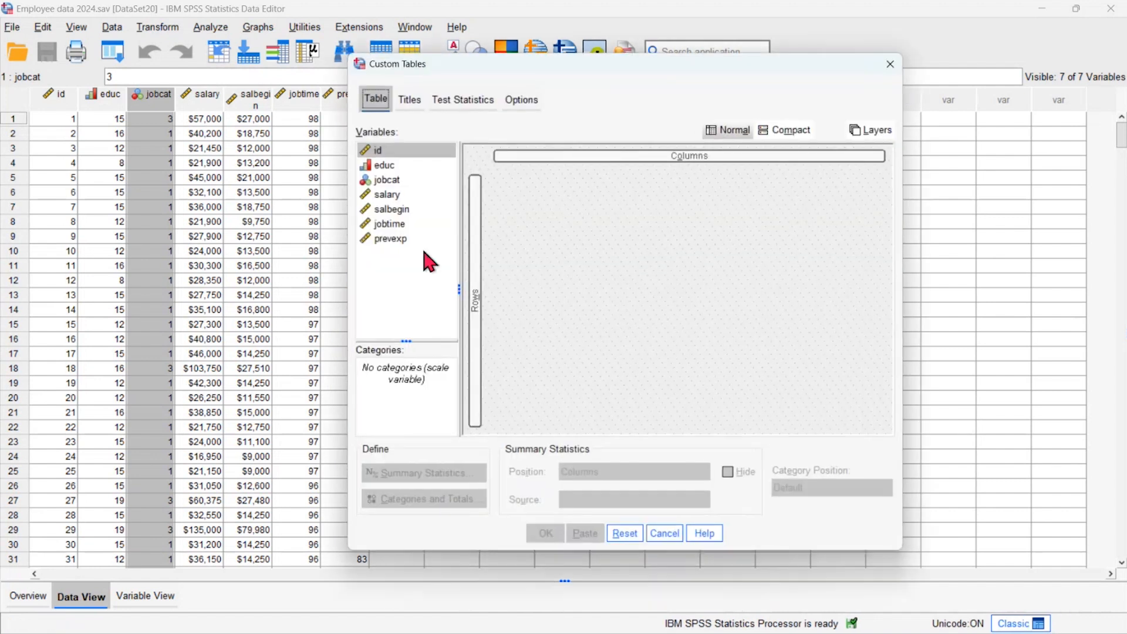
drag(389, 182, 608, 168)
drag(386, 194, 476, 237)
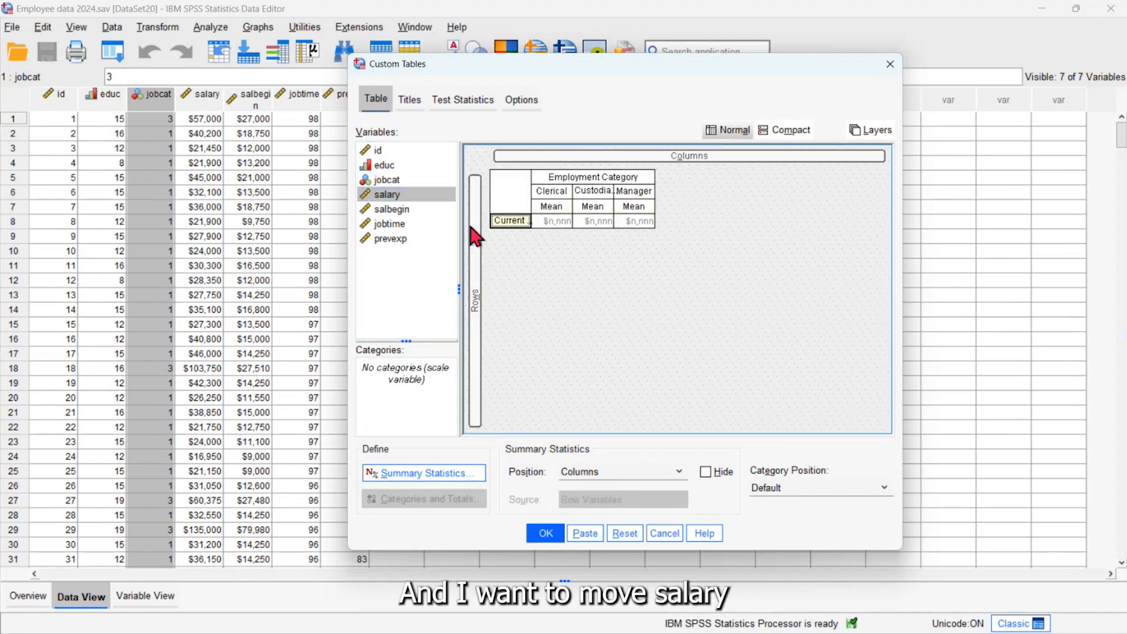
drag(400, 209, 534, 253)
drag(409, 210, 511, 237)
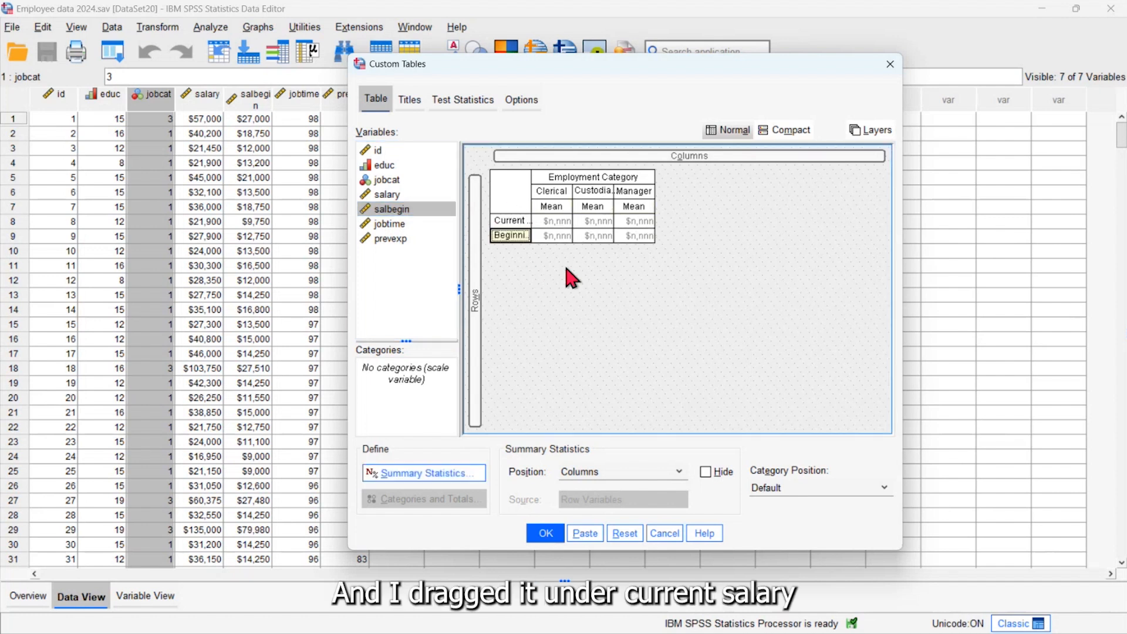
Format the Mean statistic as $n,nnn.nn with 2 decimals for all variables and generate the custom table
click(509, 223)
click(467, 478)
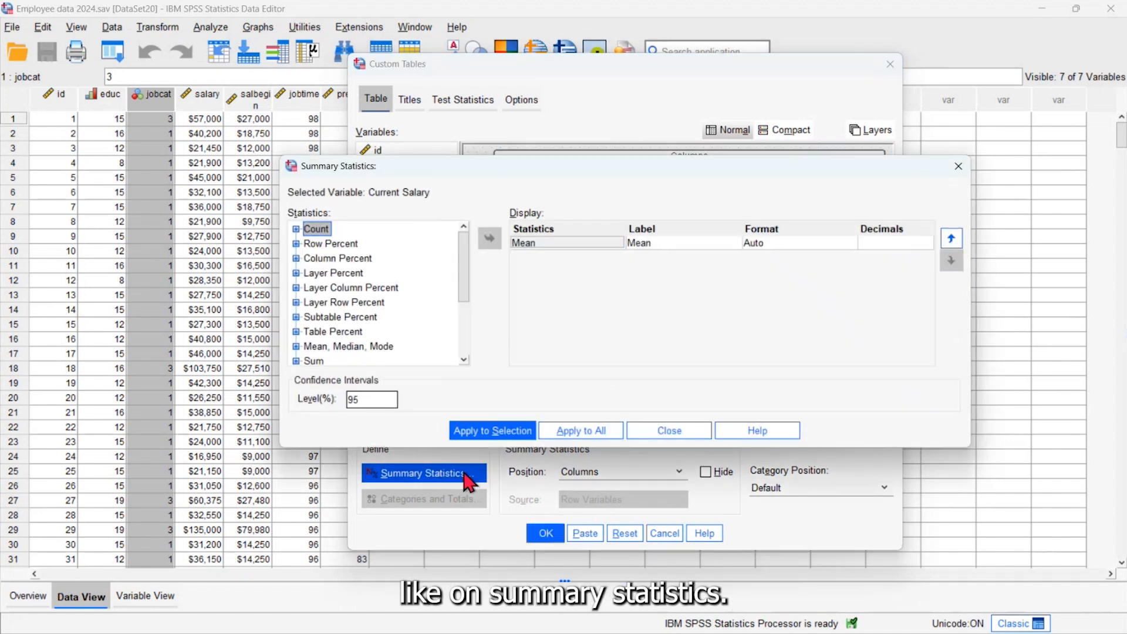
click(847, 239)
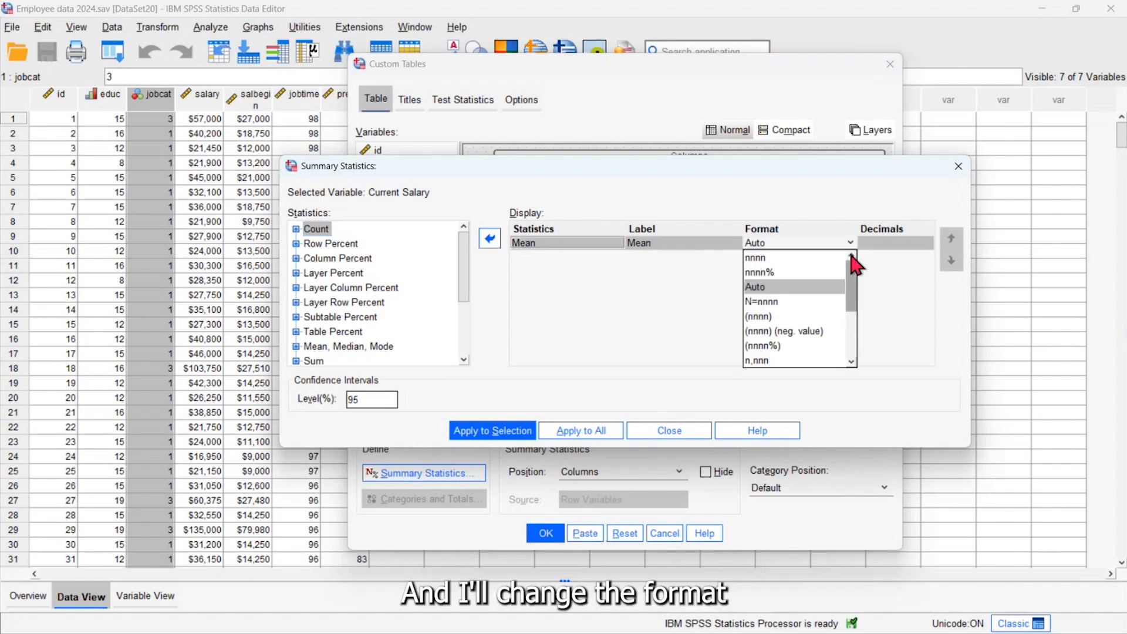
click(775, 257)
click(895, 242)
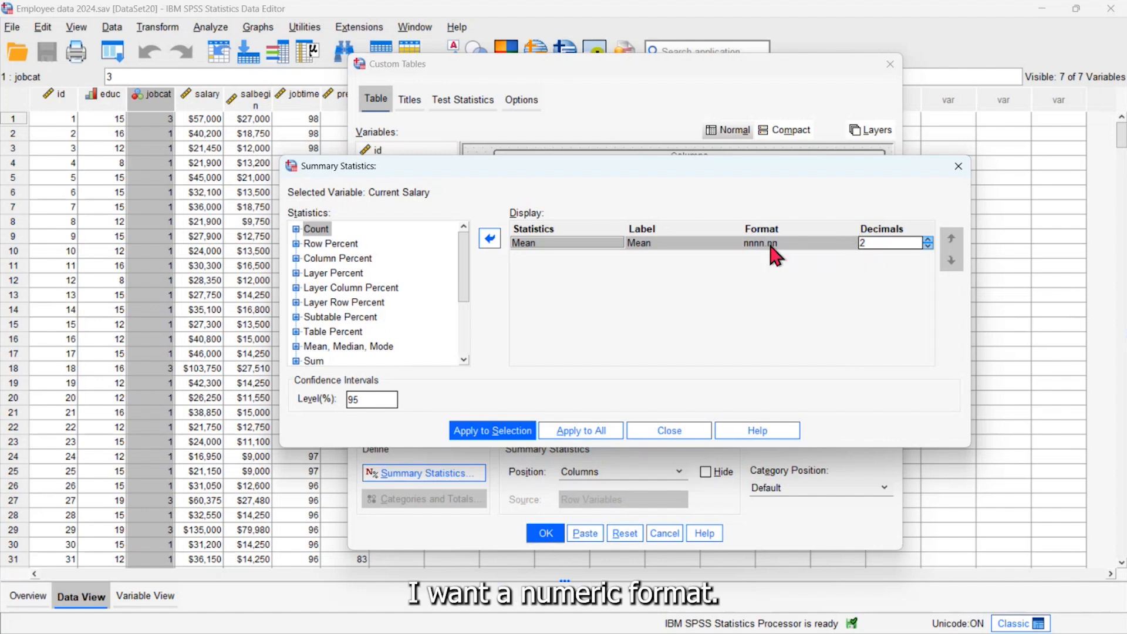
click(815, 242)
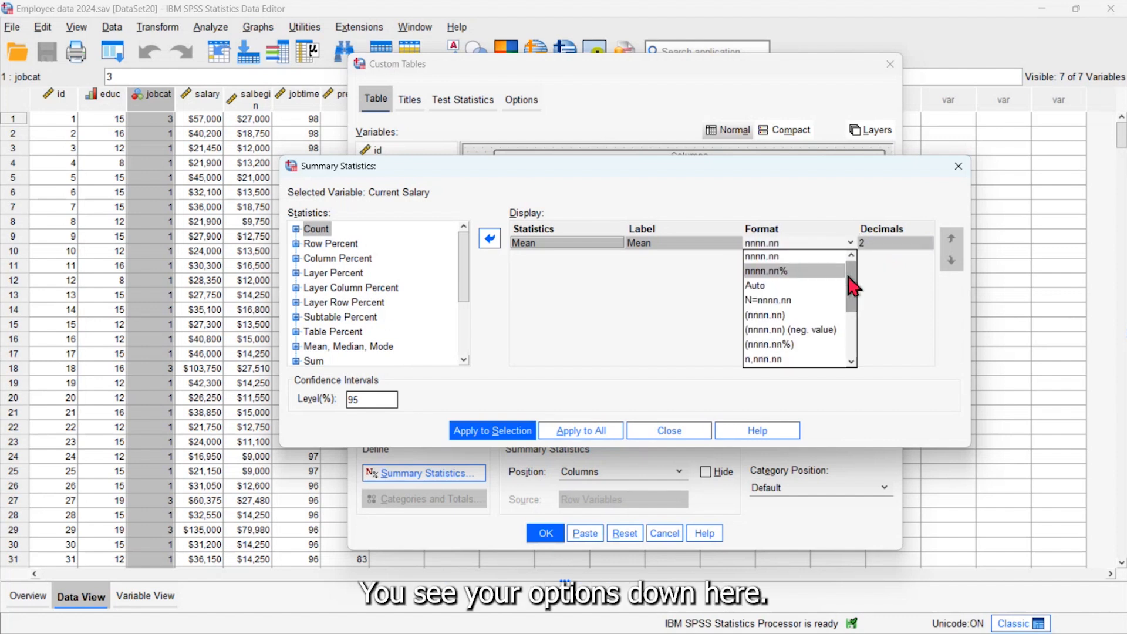
click(850, 319)
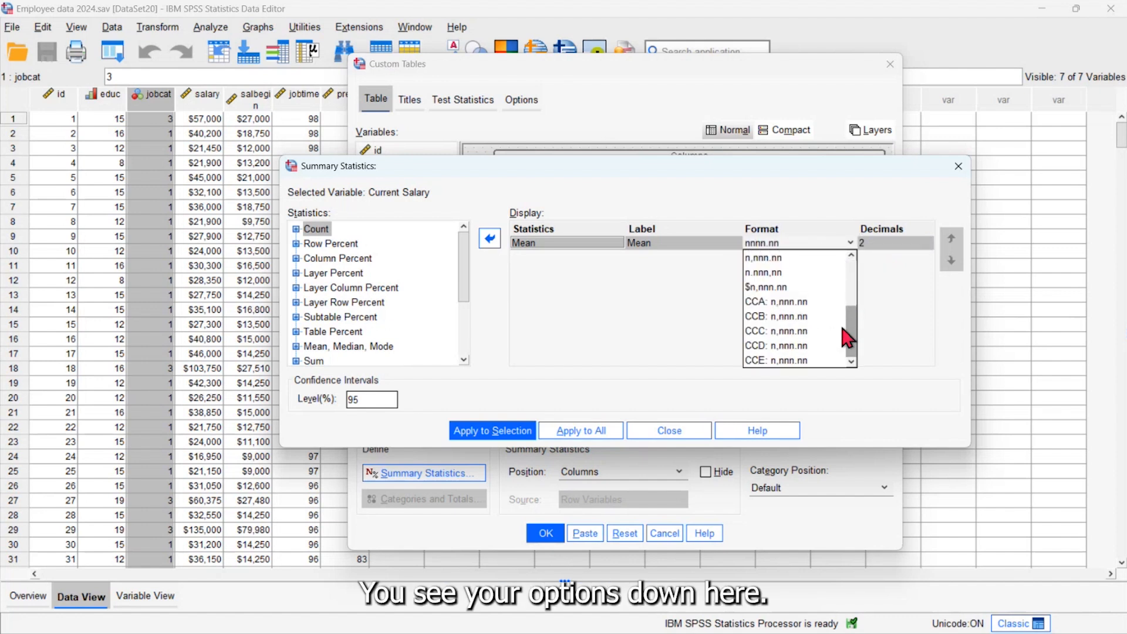
click(774, 287)
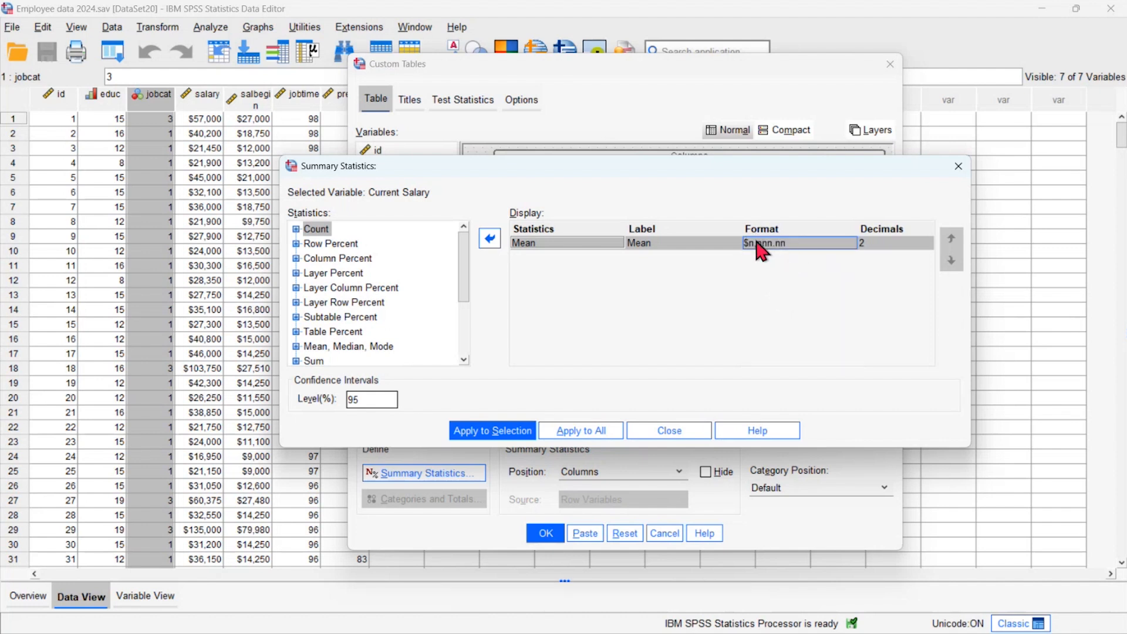
click(584, 431)
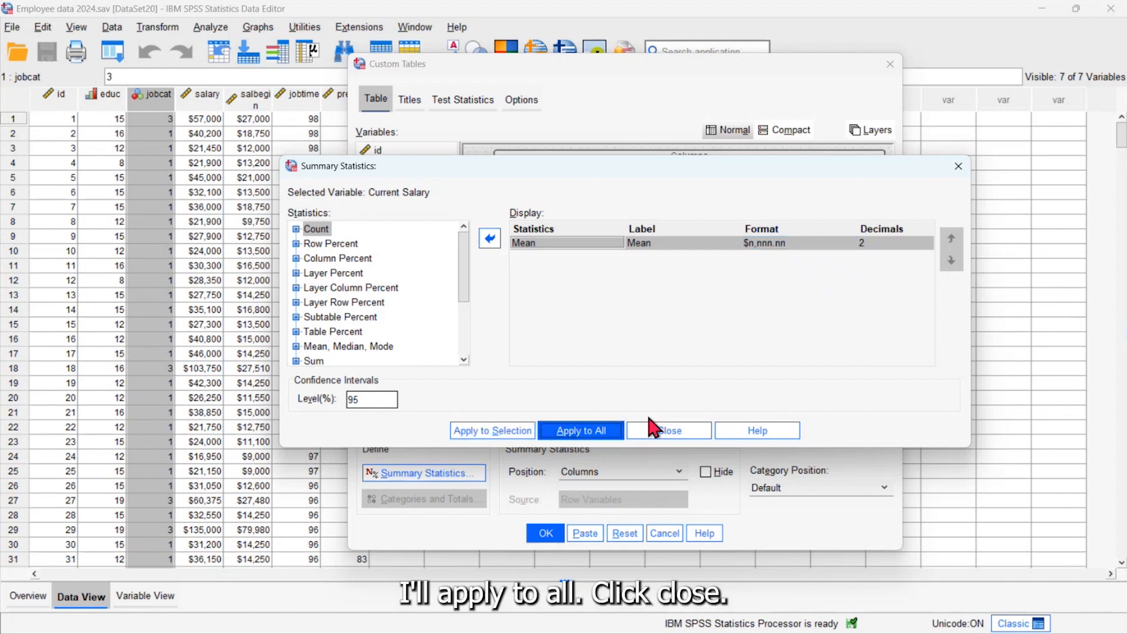
click(650, 437)
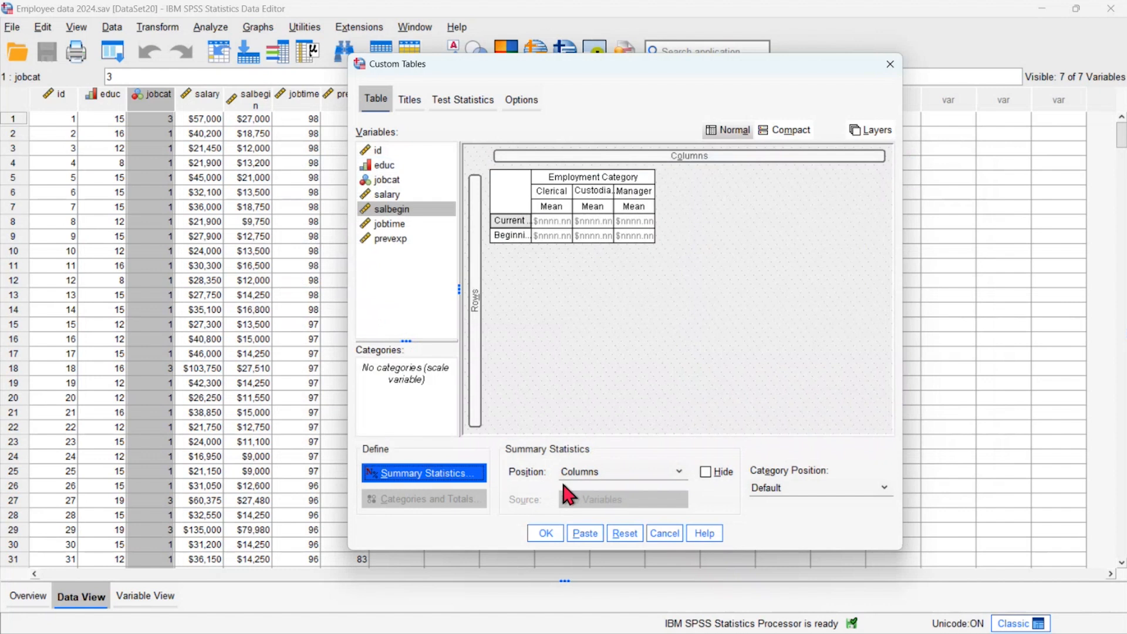
click(544, 534)
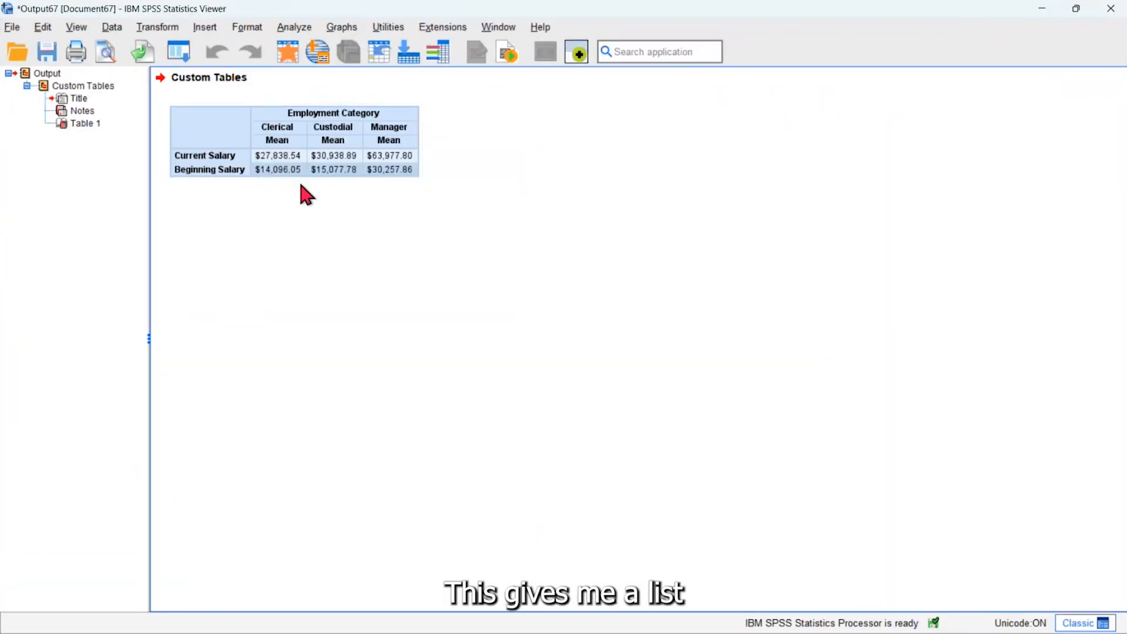
click(346, 137)
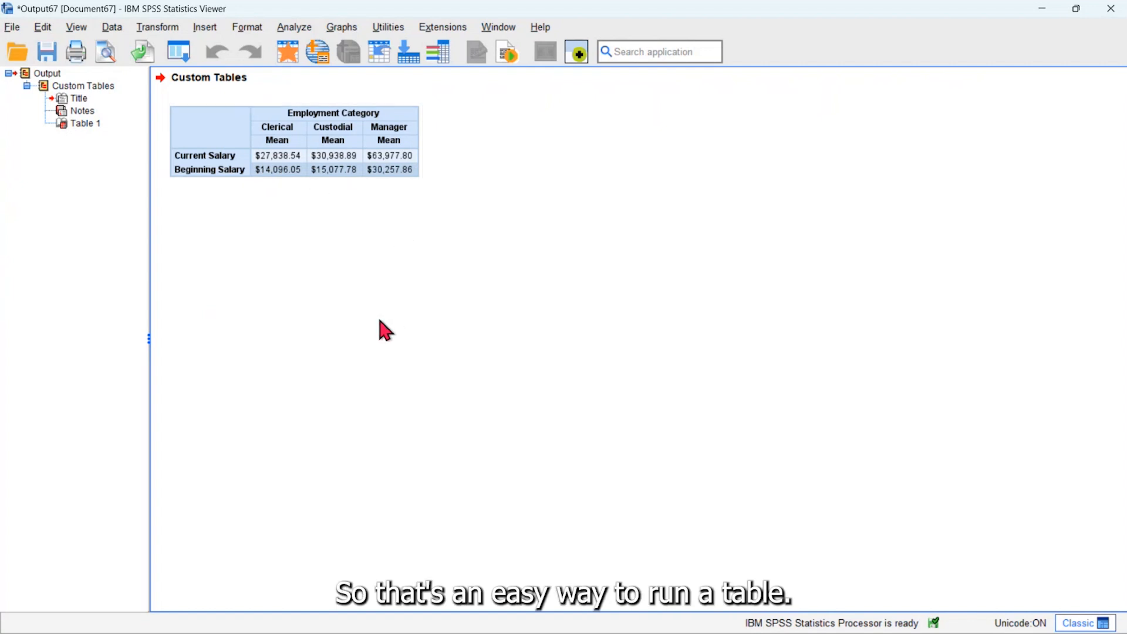
Set up a Means analysis with jobcat as the independent variable and salary and salbegin as the dependent variables
click(289, 30)
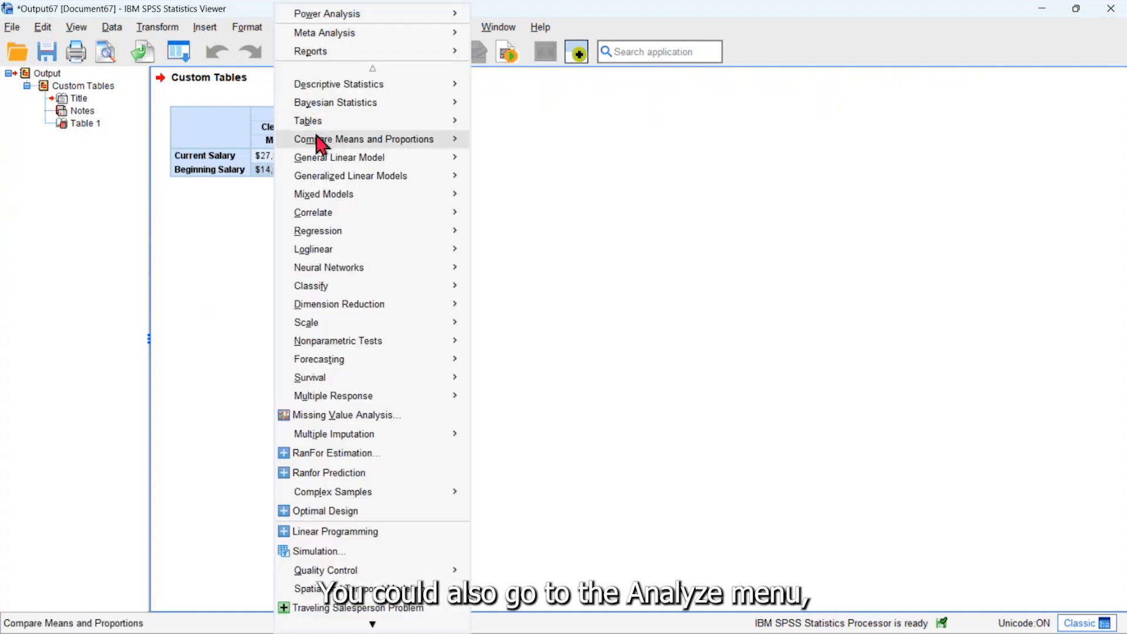
mouse_move(317, 140)
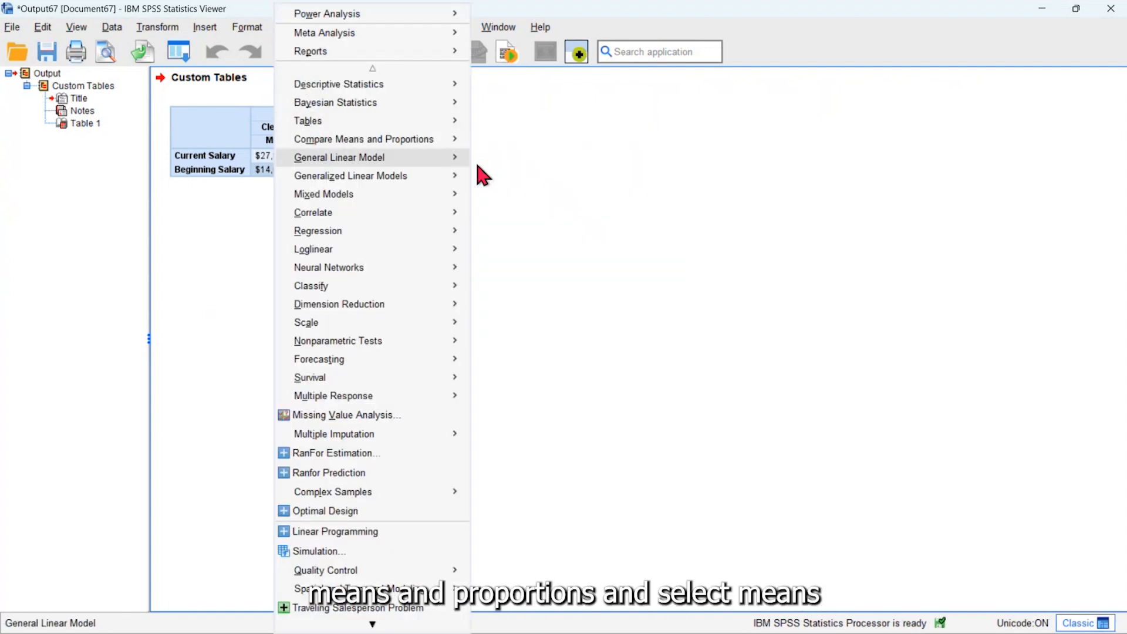
click(496, 144)
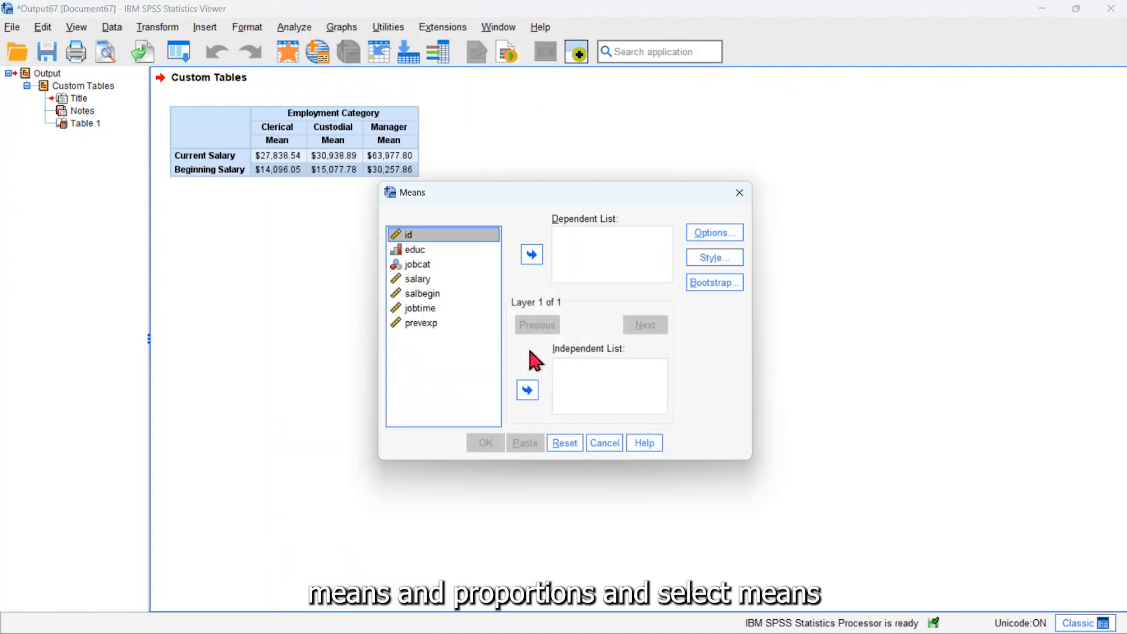
click(425, 265)
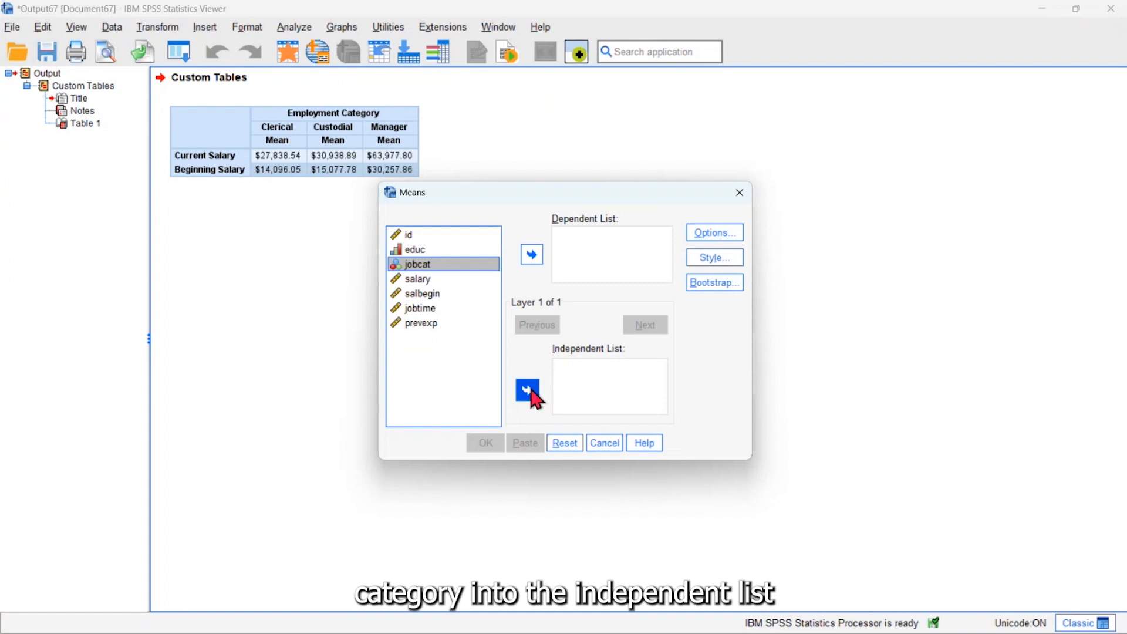
click(527, 390)
click(418, 265)
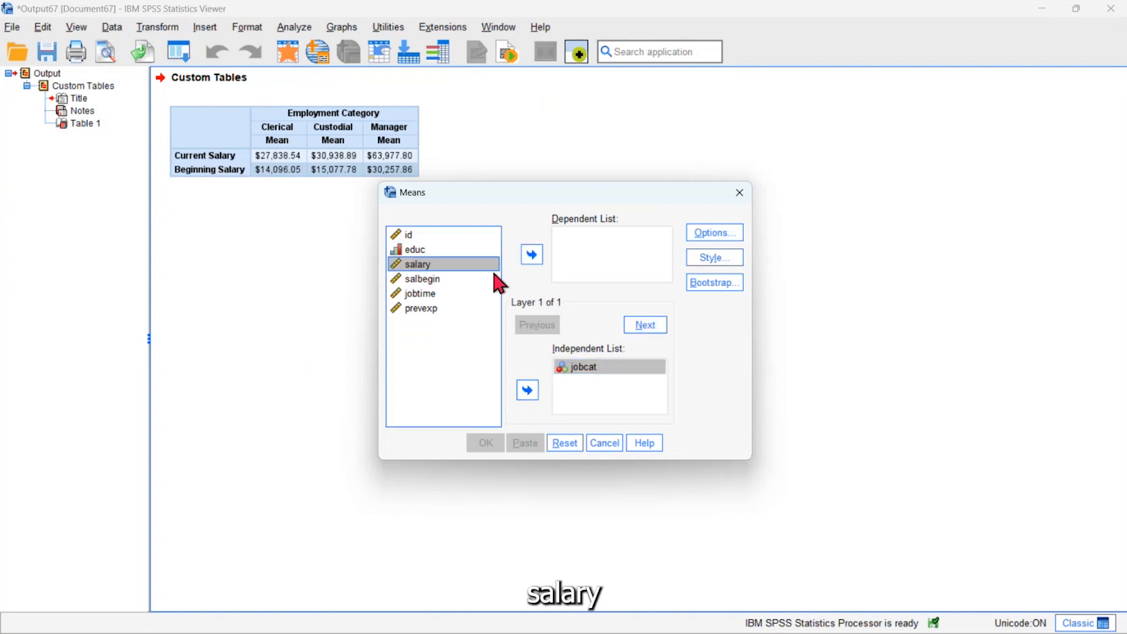
click(532, 254)
click(432, 264)
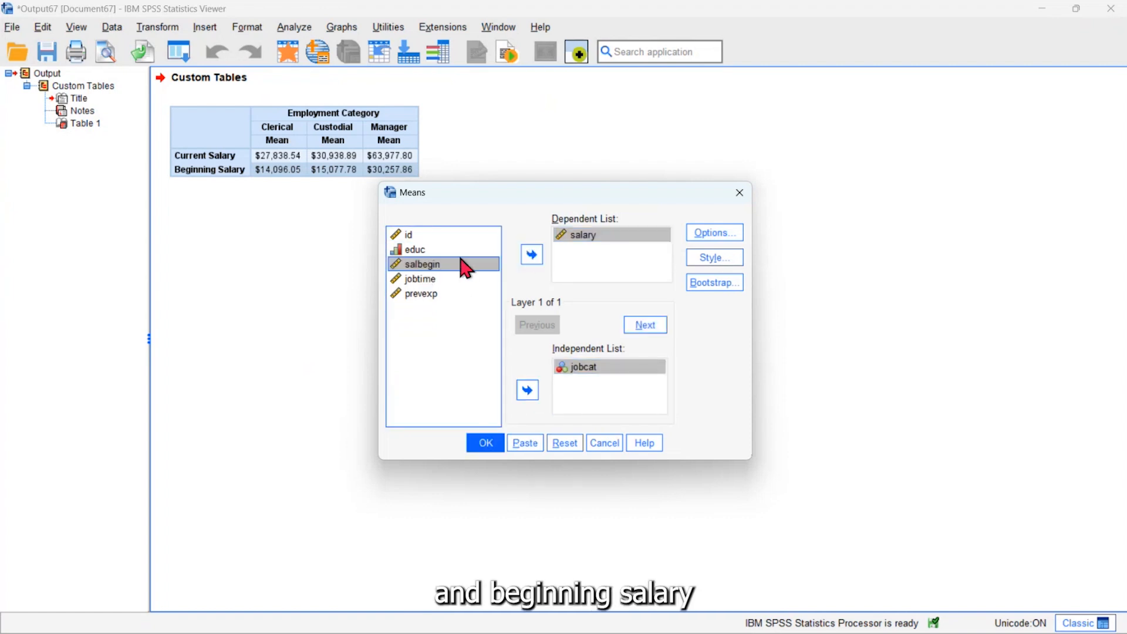
click(531, 254)
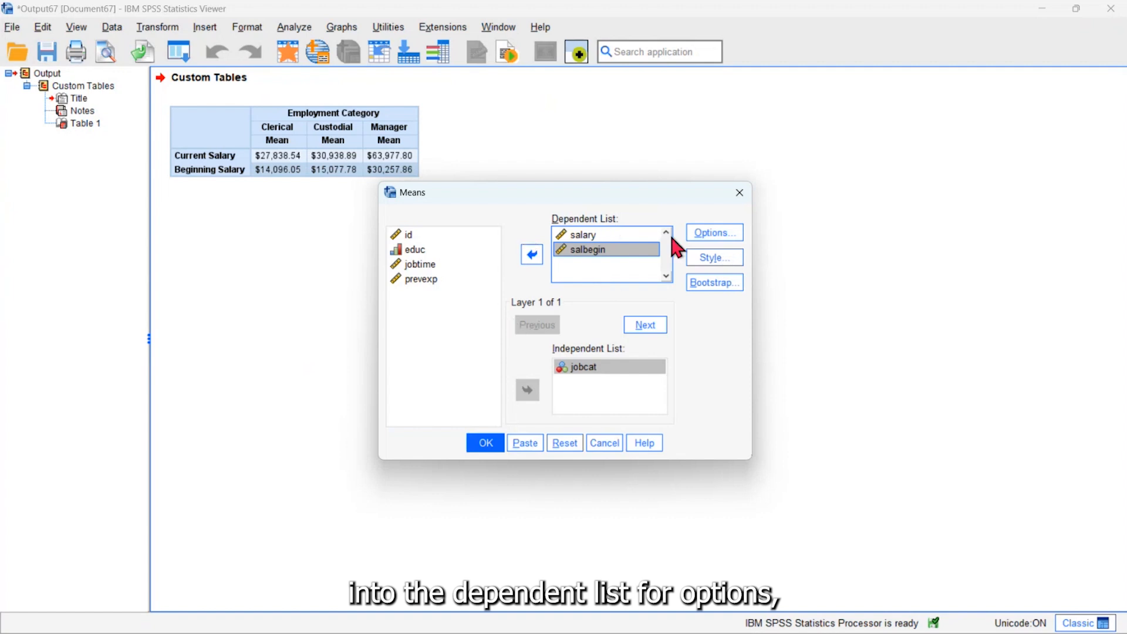
Remove Number of Cases and Standard Deviation from the cell statistics, leaving only Mean, and run the Means analysis
click(710, 233)
click(605, 196)
click(565, 273)
click(613, 195)
click(565, 273)
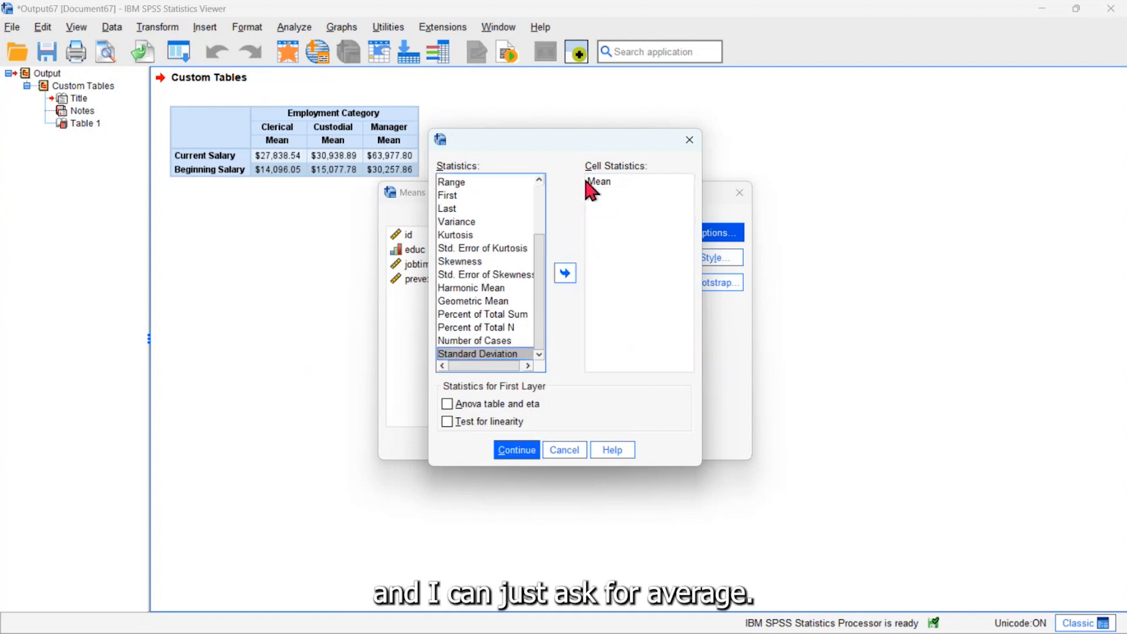
click(517, 451)
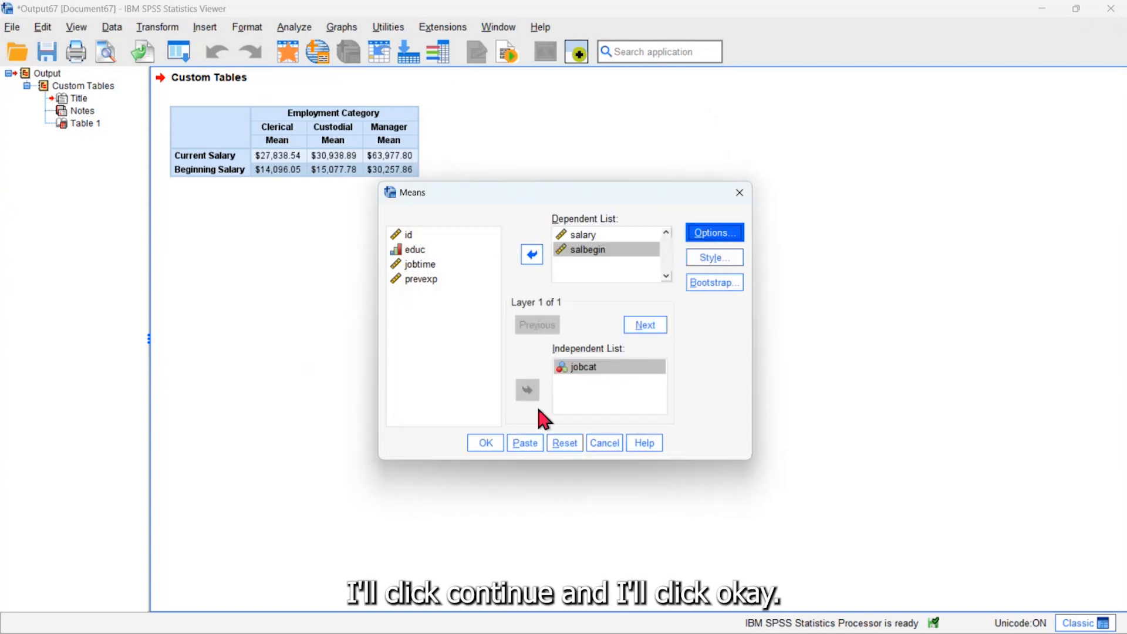
click(489, 446)
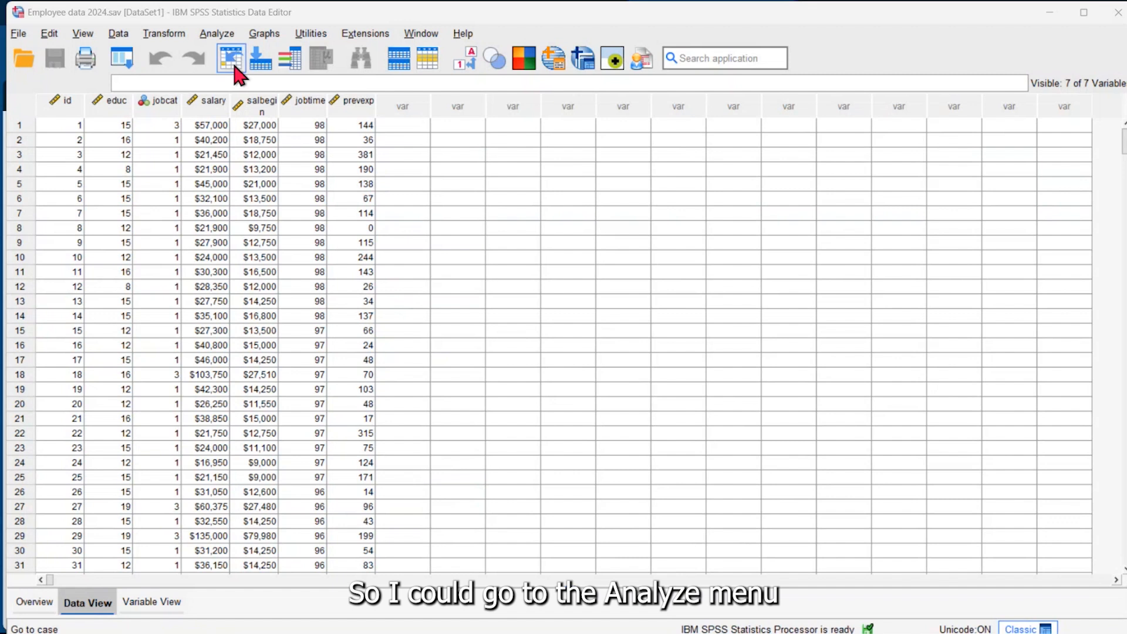
Set up a linear regression with salary as the dependent variable and salbegin as the predictor
click(216, 33)
mouse_move(244, 218)
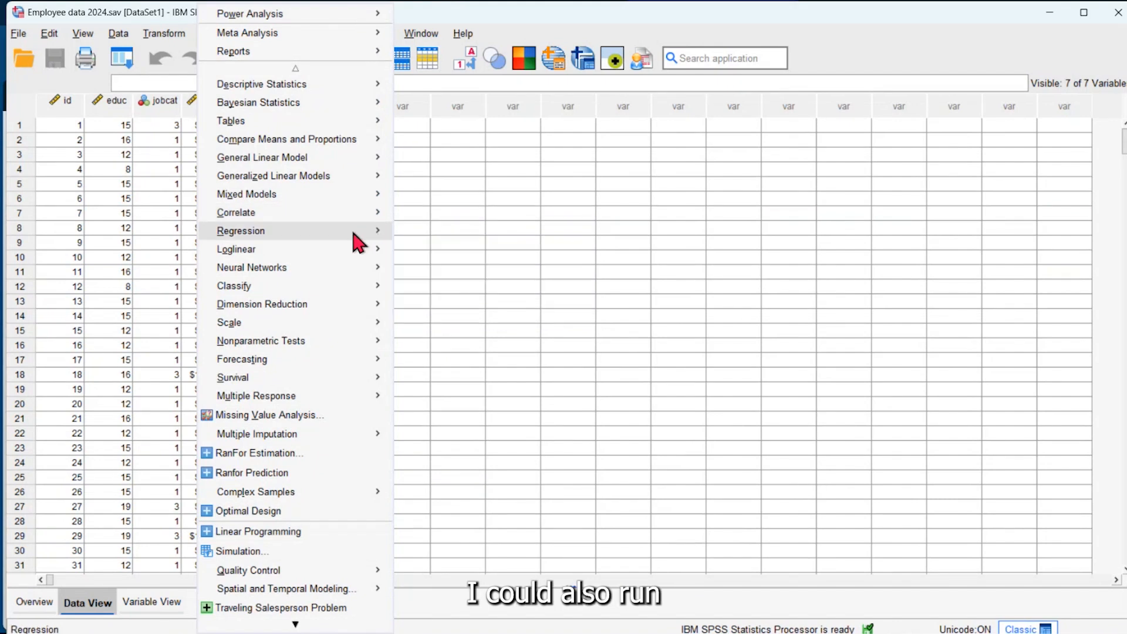
mouse_move(351, 228)
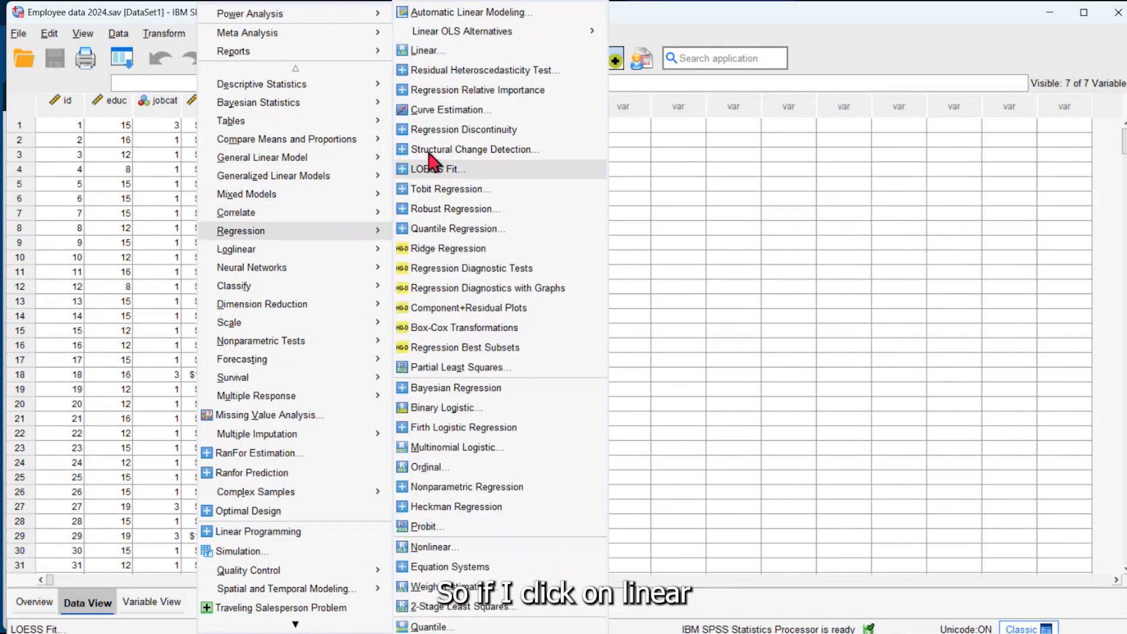
click(422, 51)
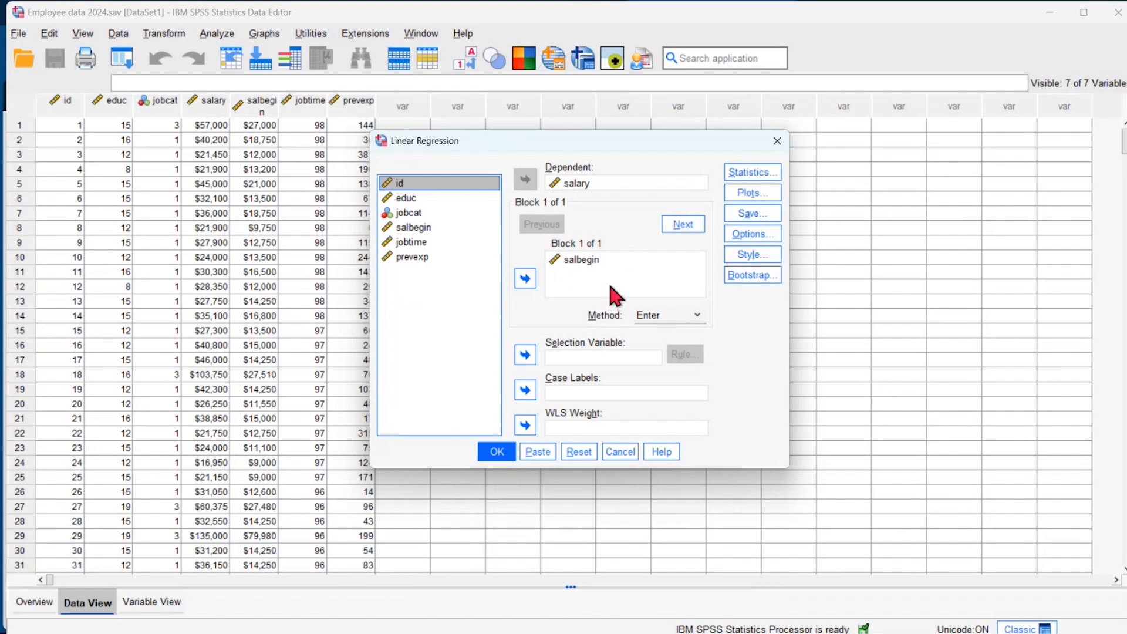
Add Descriptives to the regression statistics alongside Estimates and Model fit, and run the regression
click(744, 174)
click(584, 232)
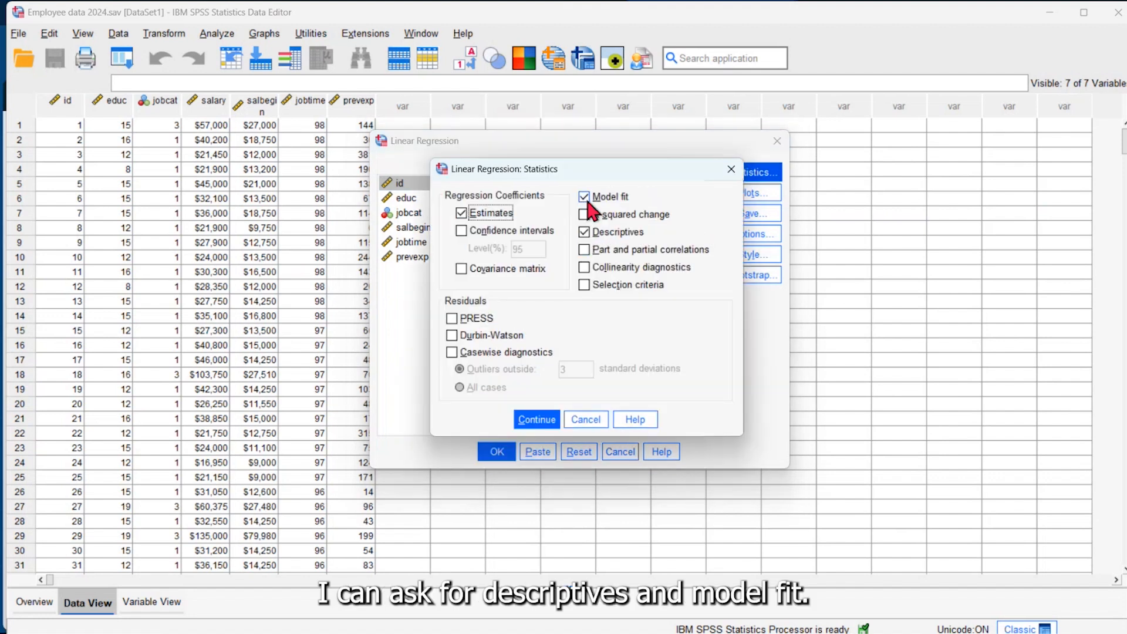
click(536, 420)
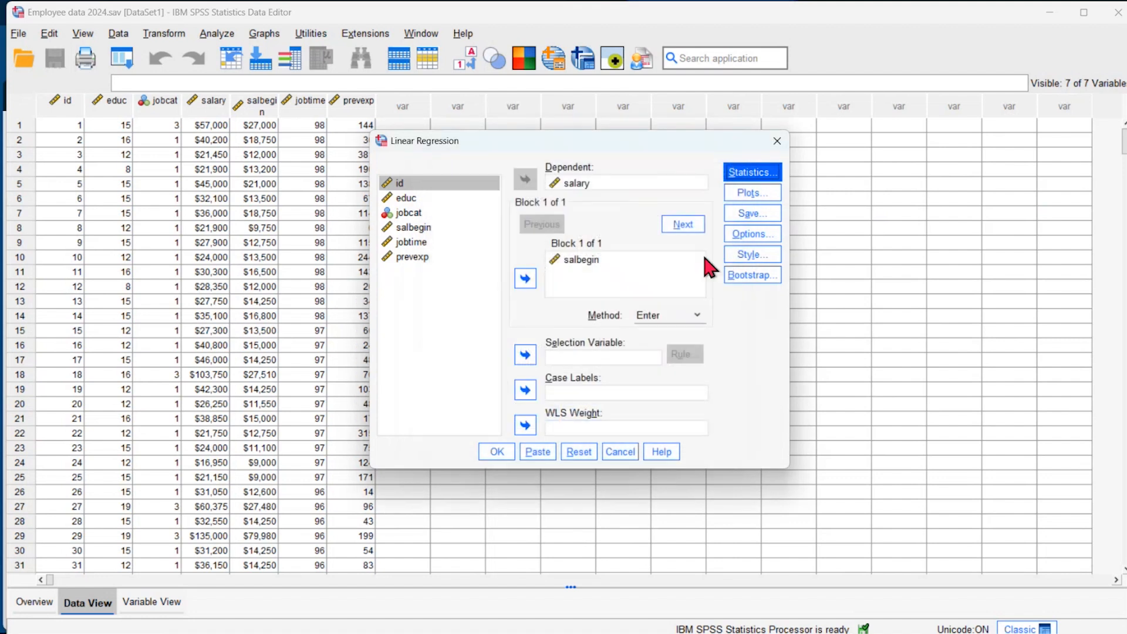
click(496, 453)
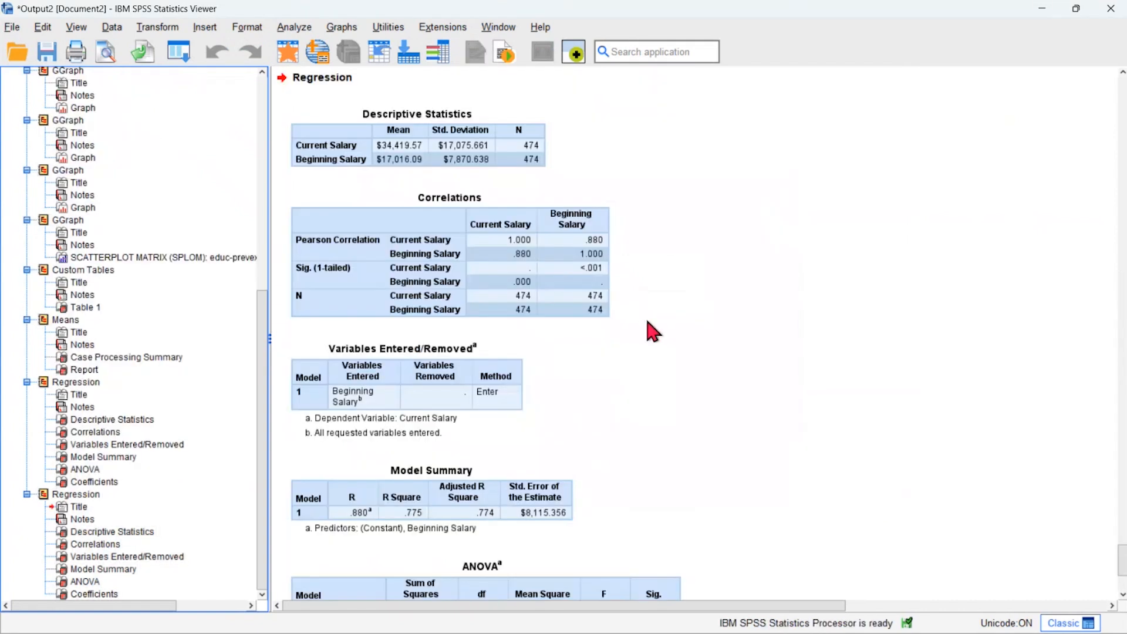
click(297, 79)
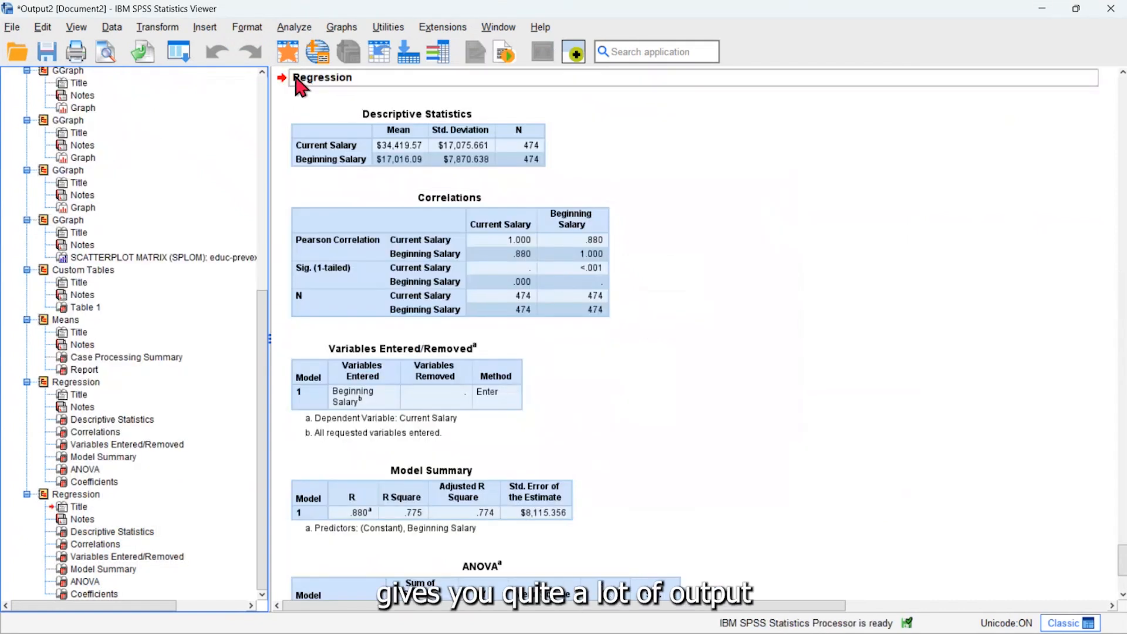
Examine the regression output's correlations, model summary, ANOVA and coefficients tables
click(302, 276)
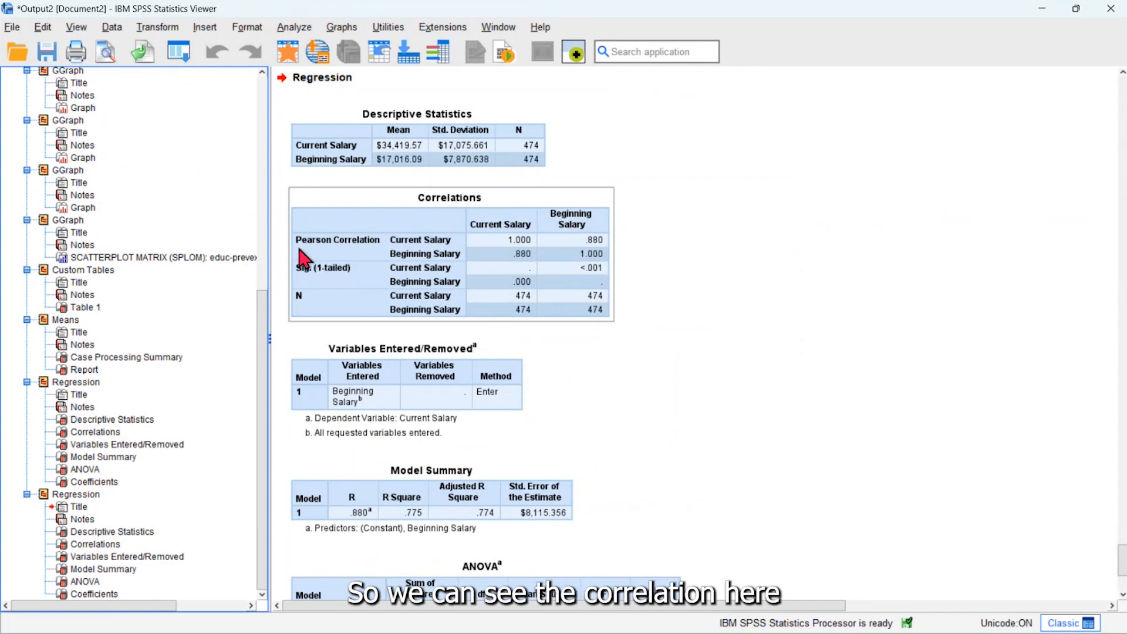
click(682, 273)
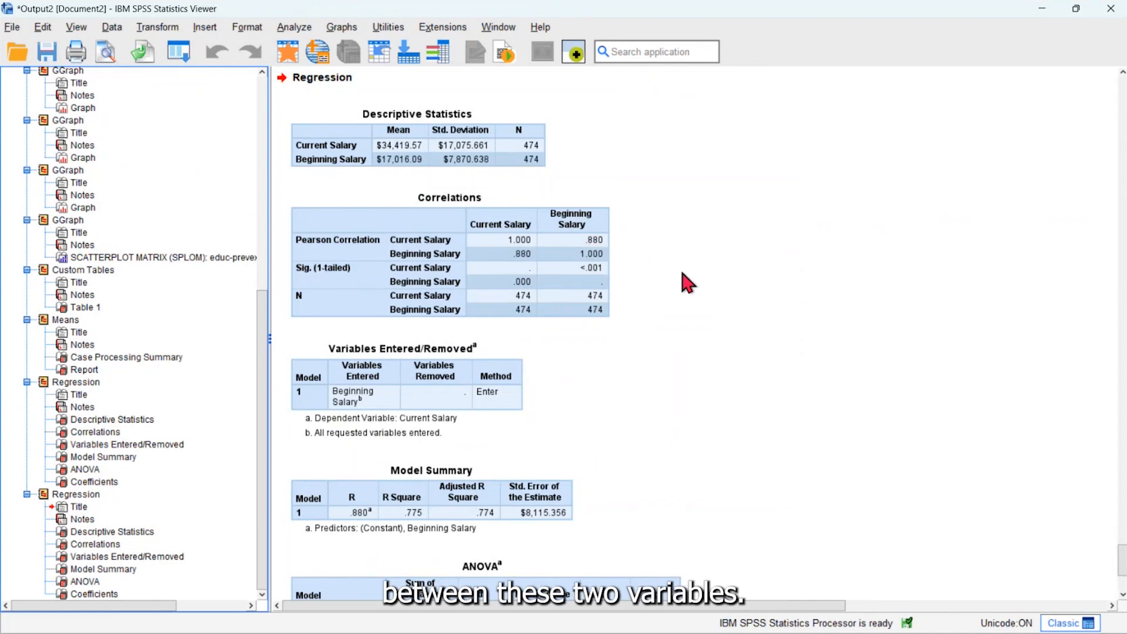
scroll(686, 276, down, 3)
click(528, 294)
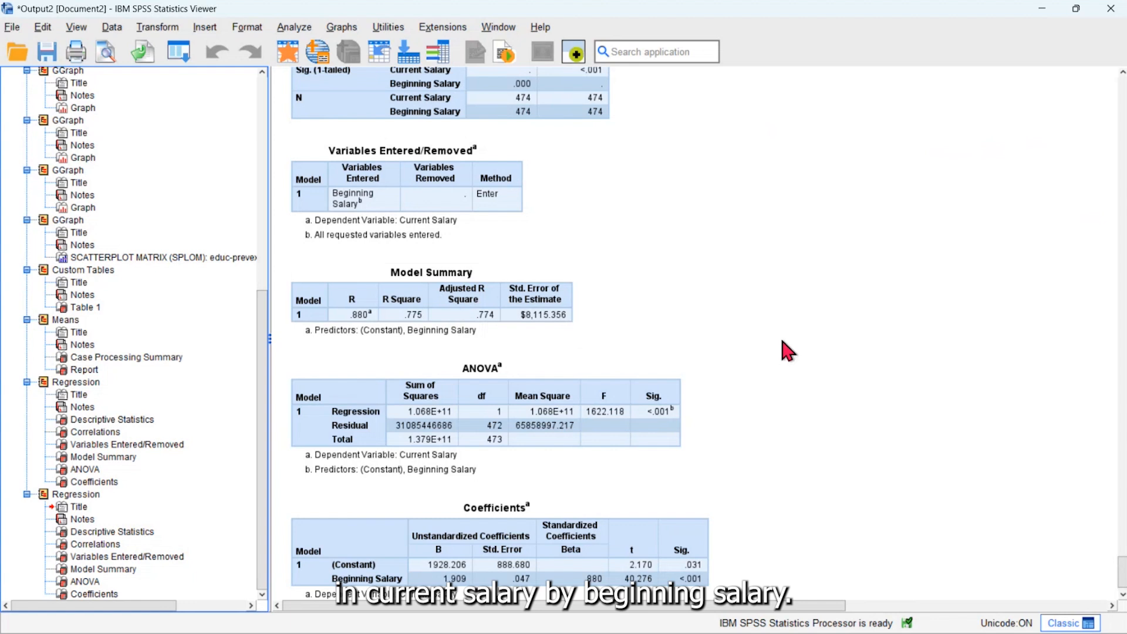
scroll(786, 350, down, 1)
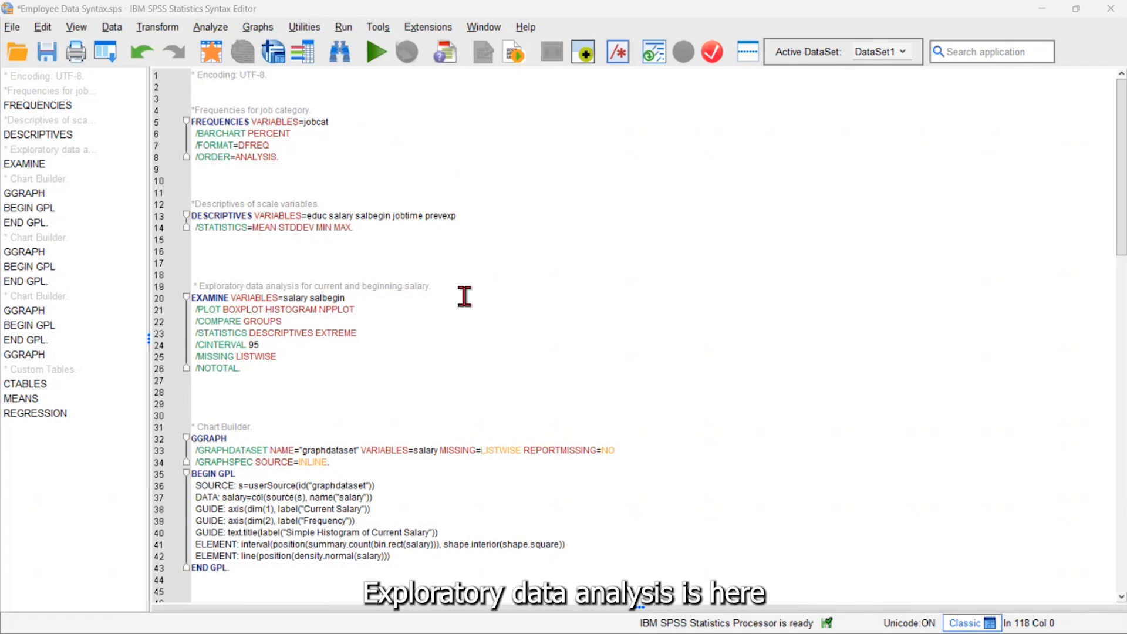
Review the procedures in the Employee Data Syntax file and run all of its commands
scroll(464, 295, down, 3)
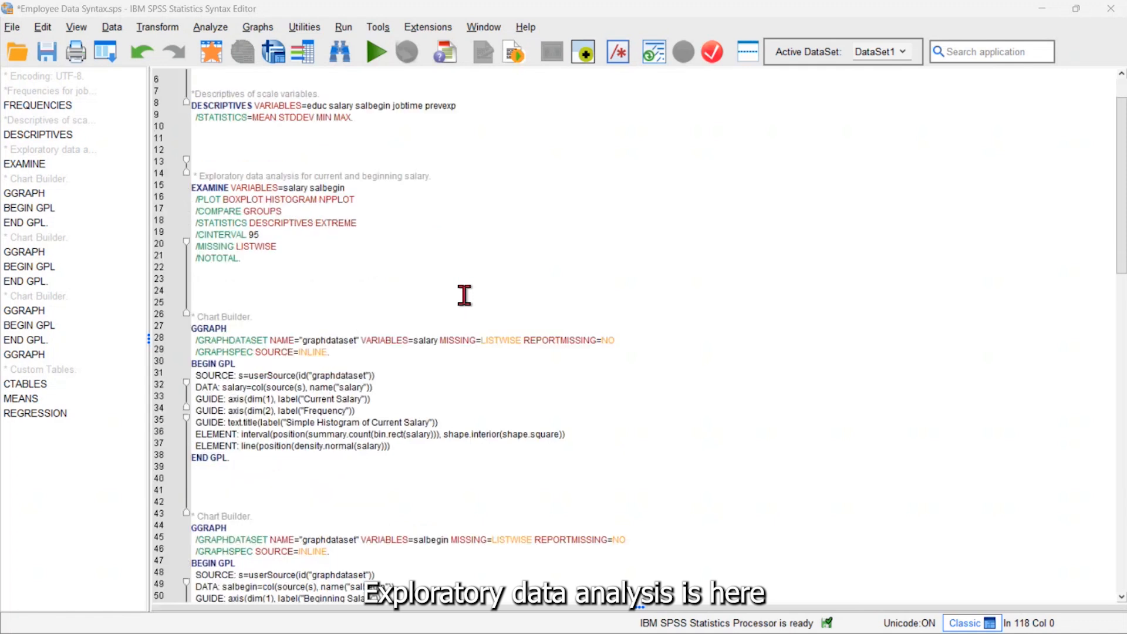
scroll(464, 295, down, 9)
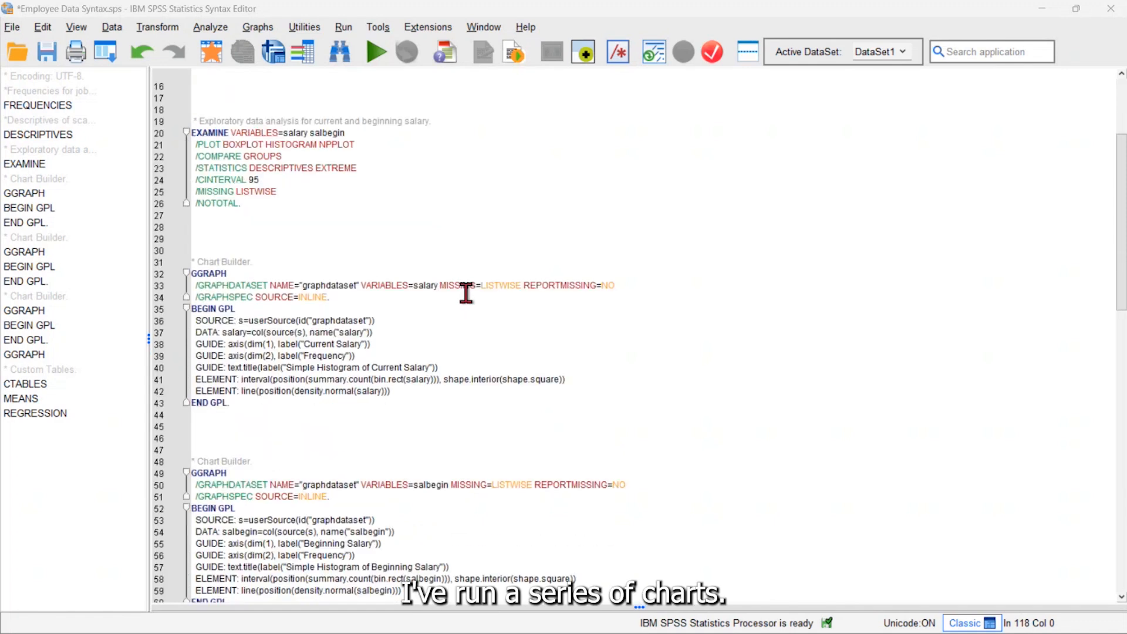
scroll(389, 268, down, 16)
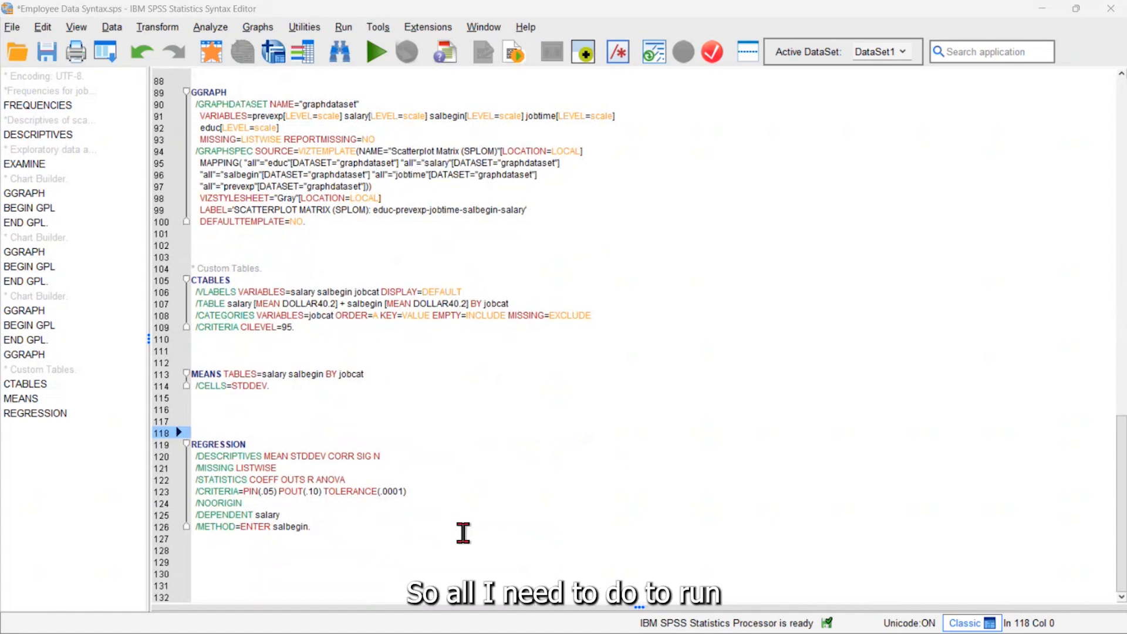
scroll(463, 533, up, 20)
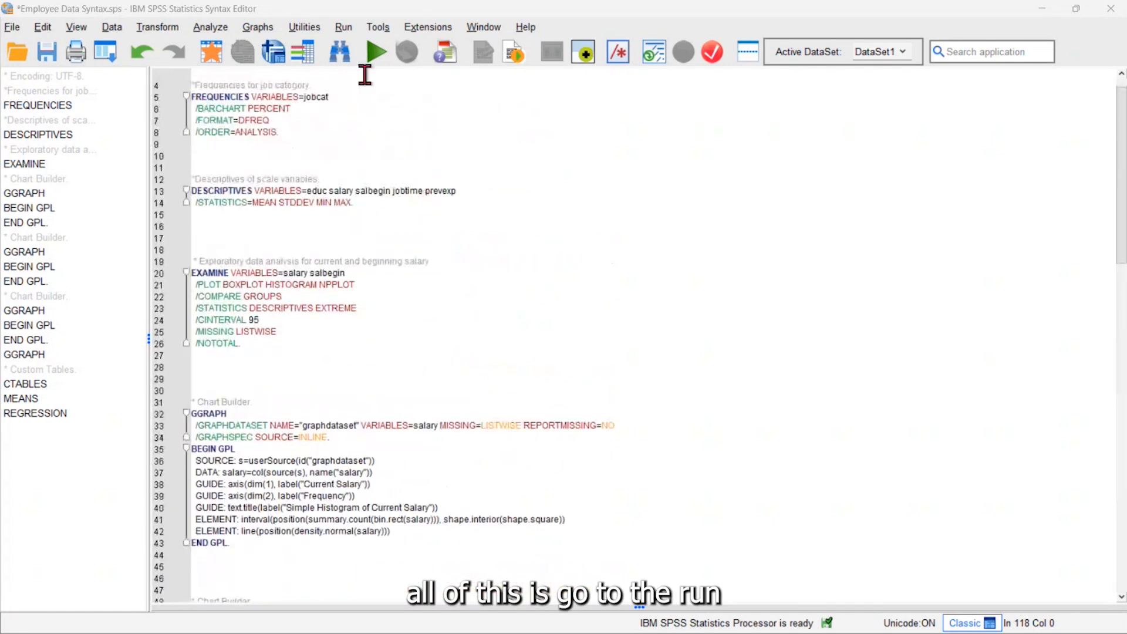
click(344, 28)
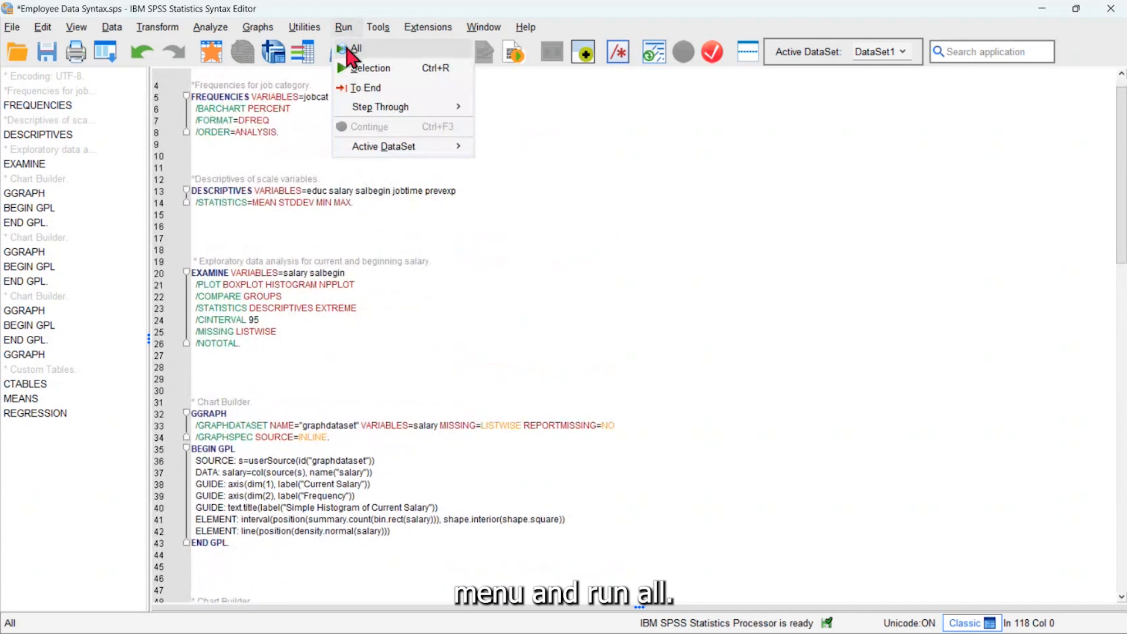
click(351, 49)
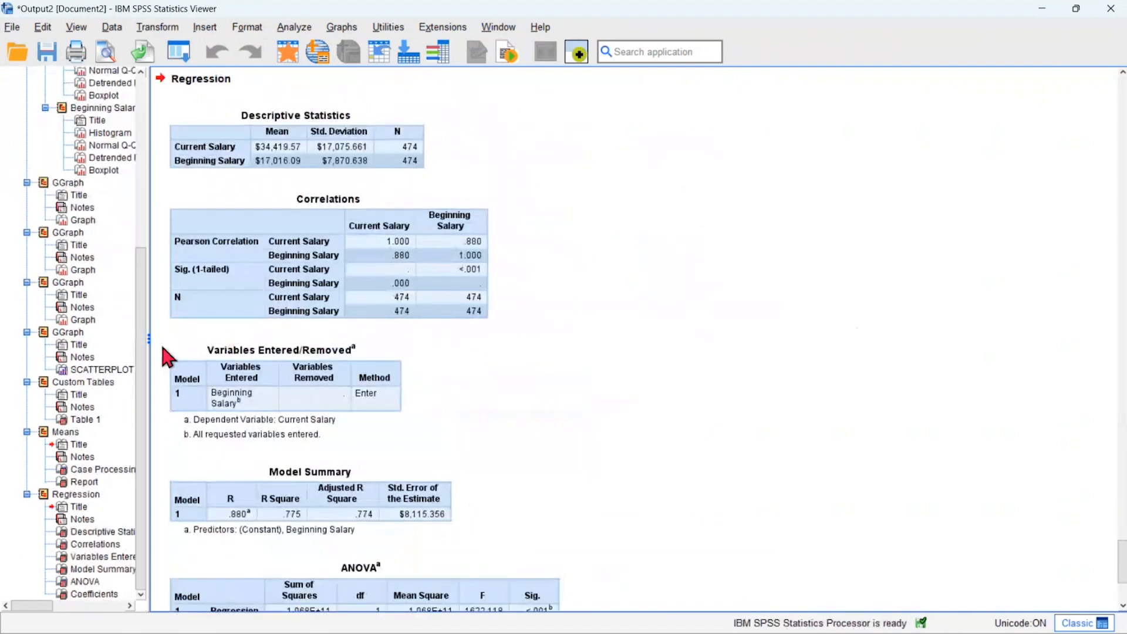
Widen the output outline and use it to review the Explore results, salary histograms, scatter plot and scatterplot matrix
drag(148, 343, 270, 345)
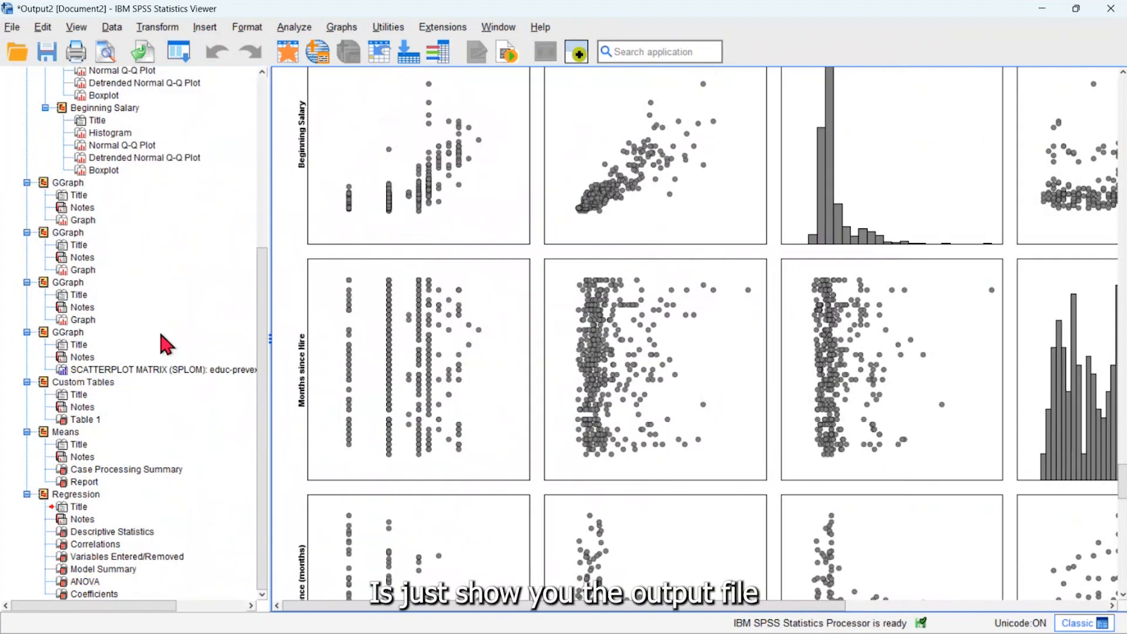
scroll(159, 329, up, 9)
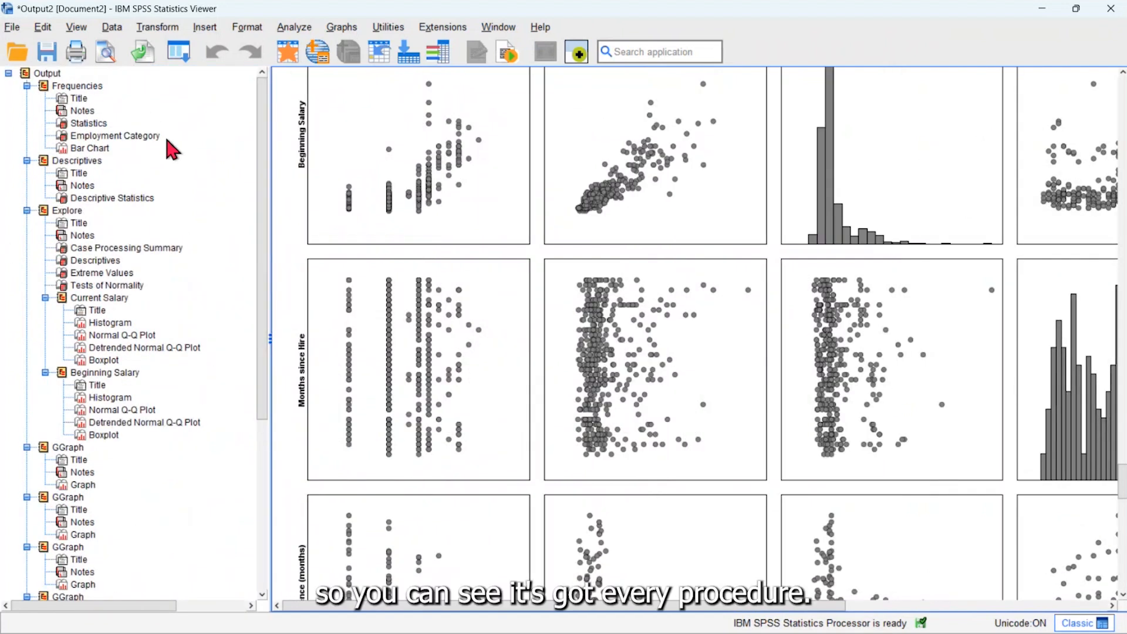
click(71, 210)
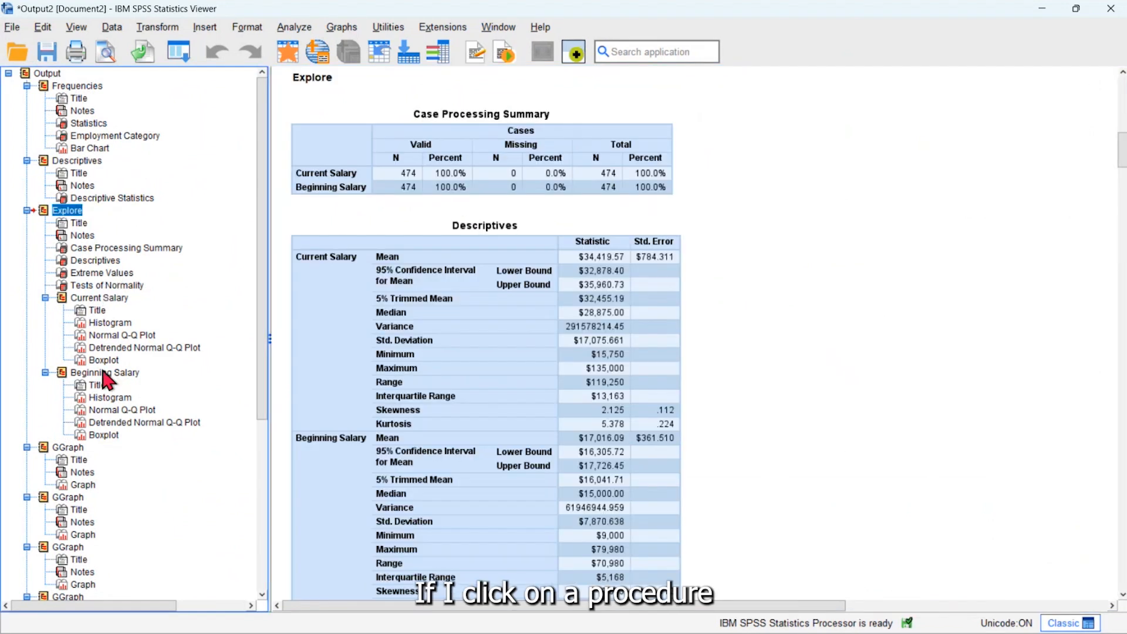
scroll(73, 378, down, 2)
click(67, 373)
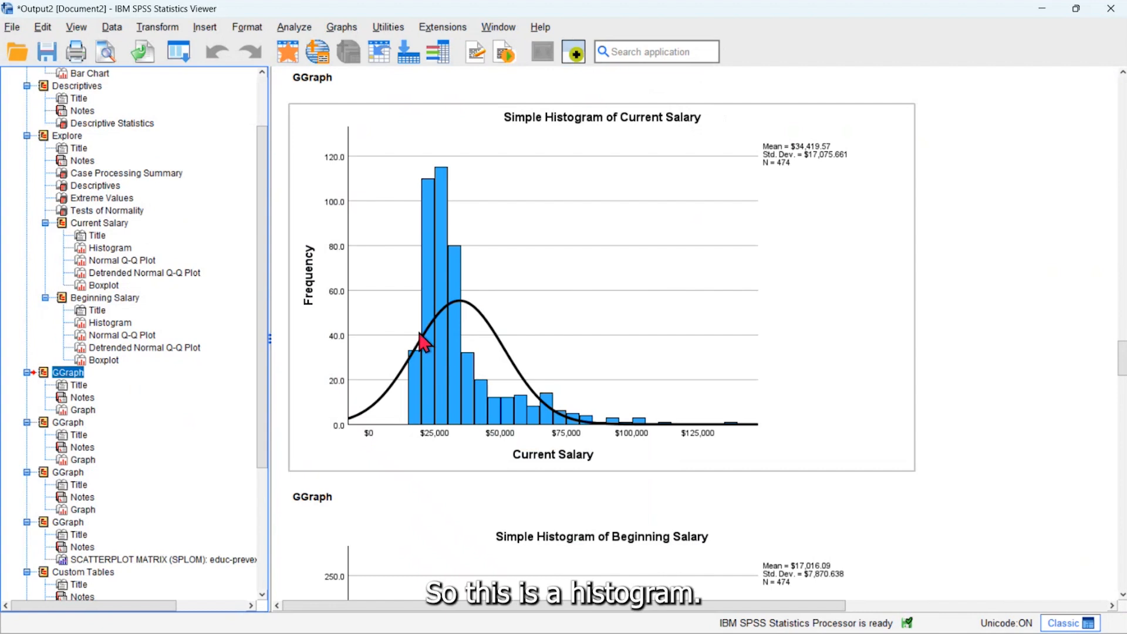
click(66, 423)
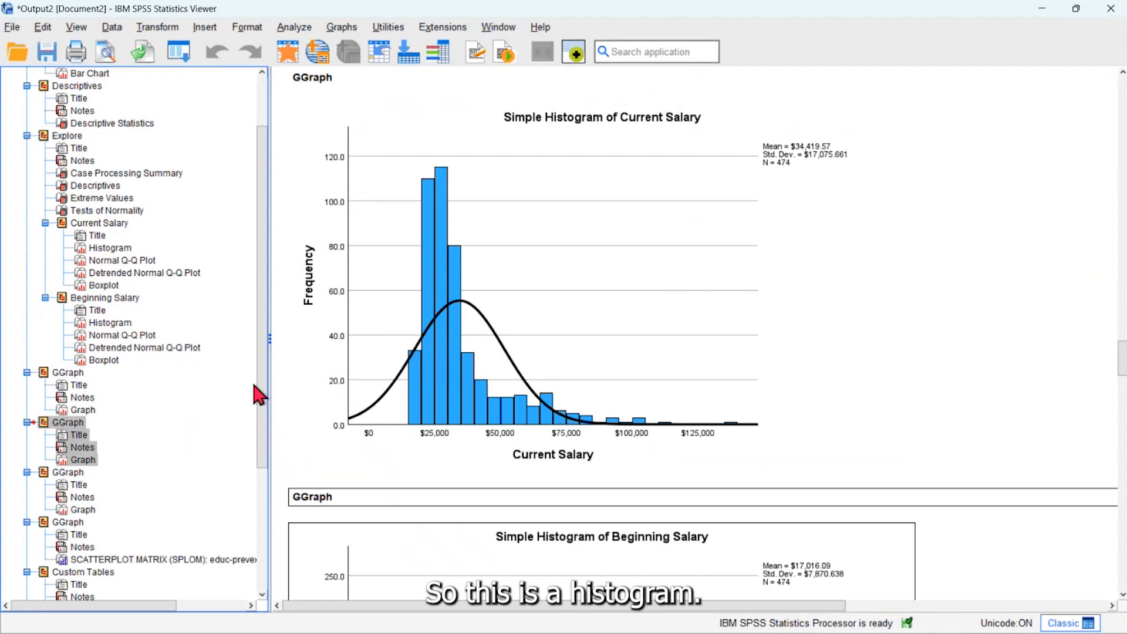
scroll(550, 360, down, 8)
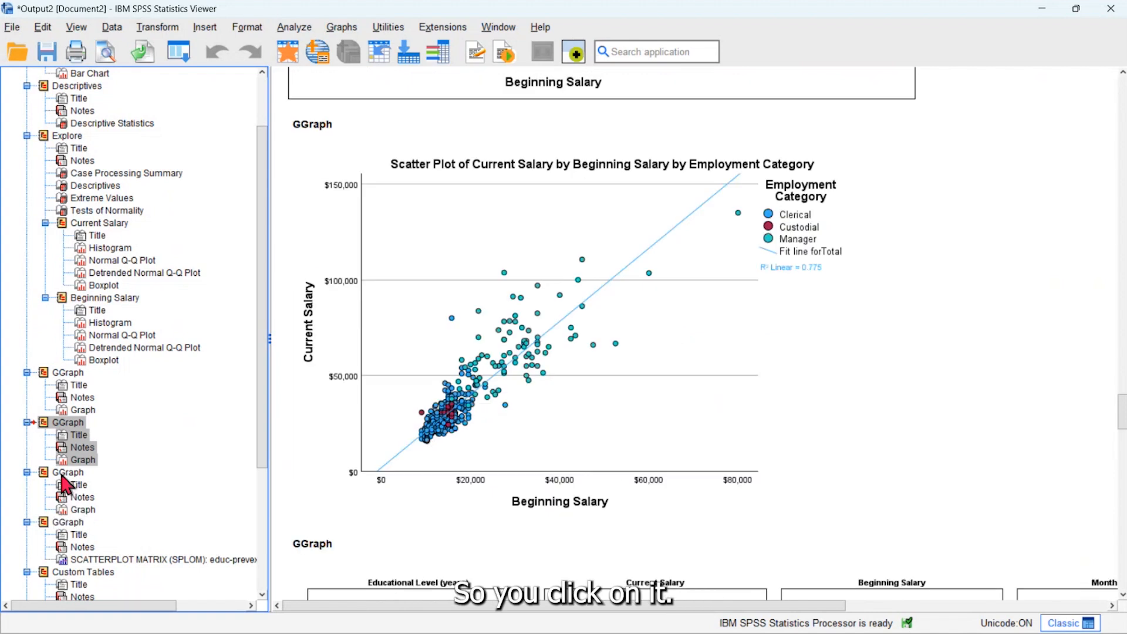
click(433, 468)
scroll(434, 461, down, 3)
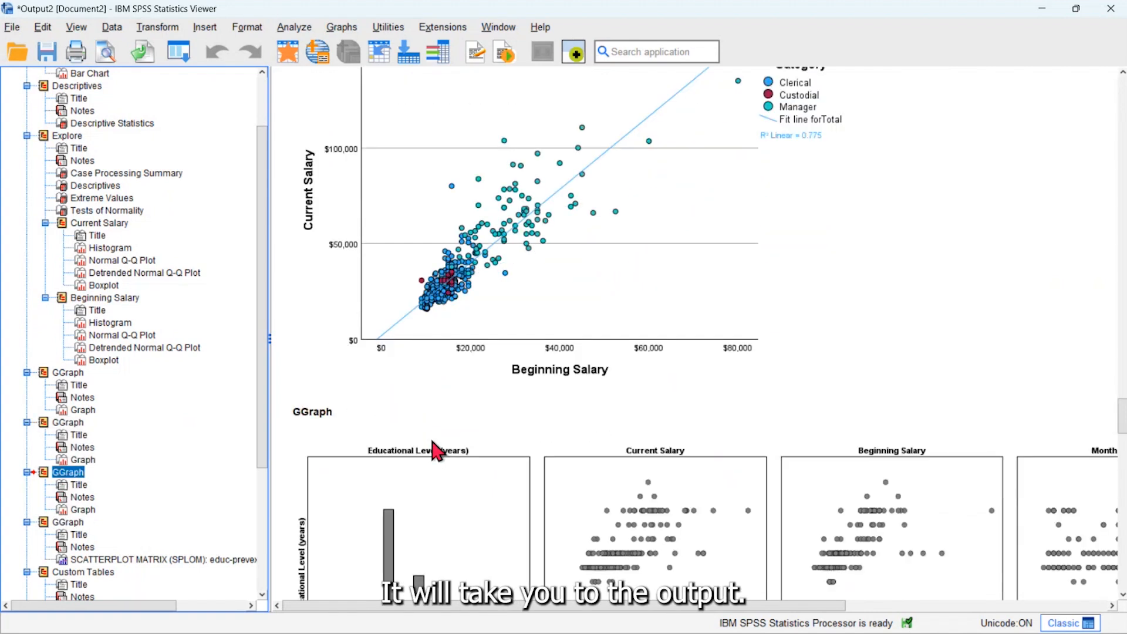
scroll(433, 441, down, 3)
click(76, 524)
scroll(631, 432, down, 1)
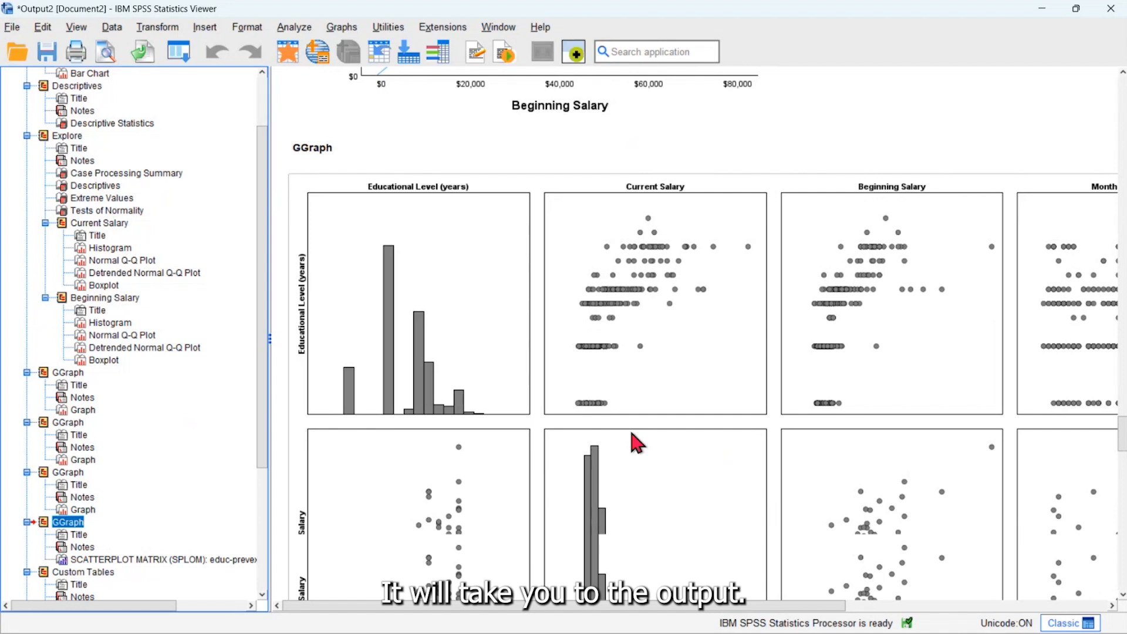
Examine the rest of the scatterplot matrix, the custom table, the Means report and the regression tables
scroll(632, 433, down, 5)
scroll(635, 433, down, 10)
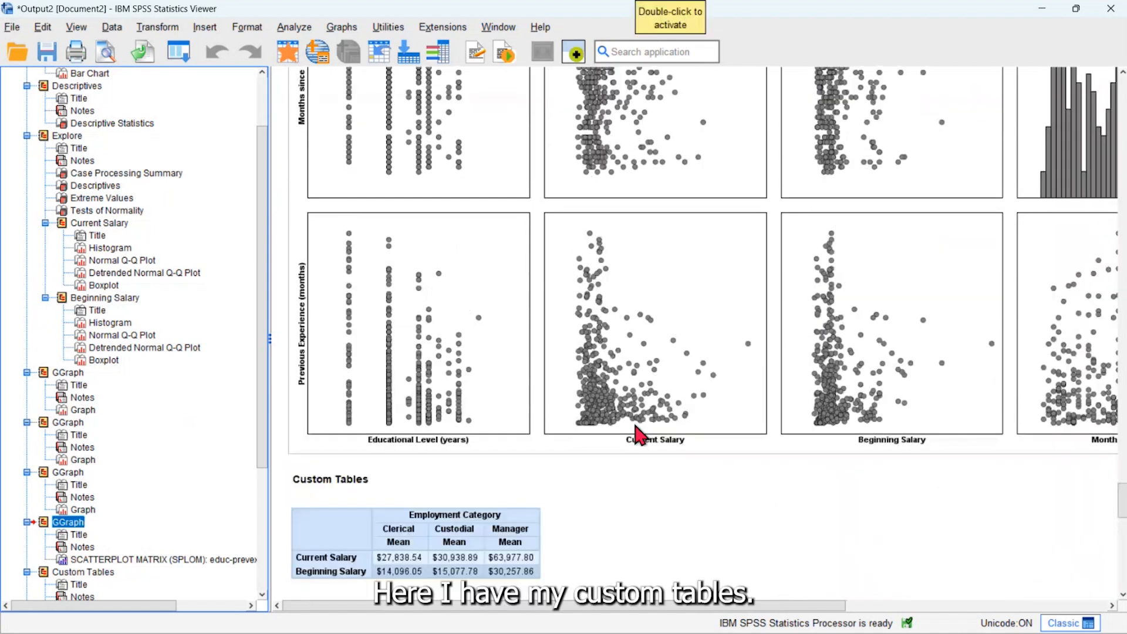
scroll(720, 337, down, 9)
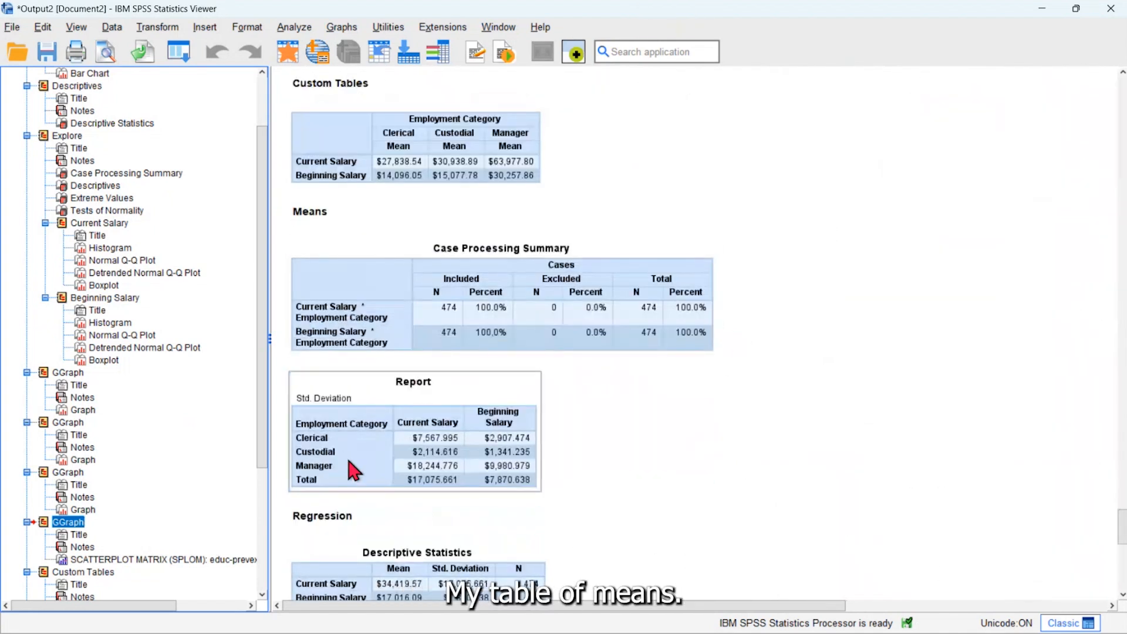
scroll(584, 449, down, 4)
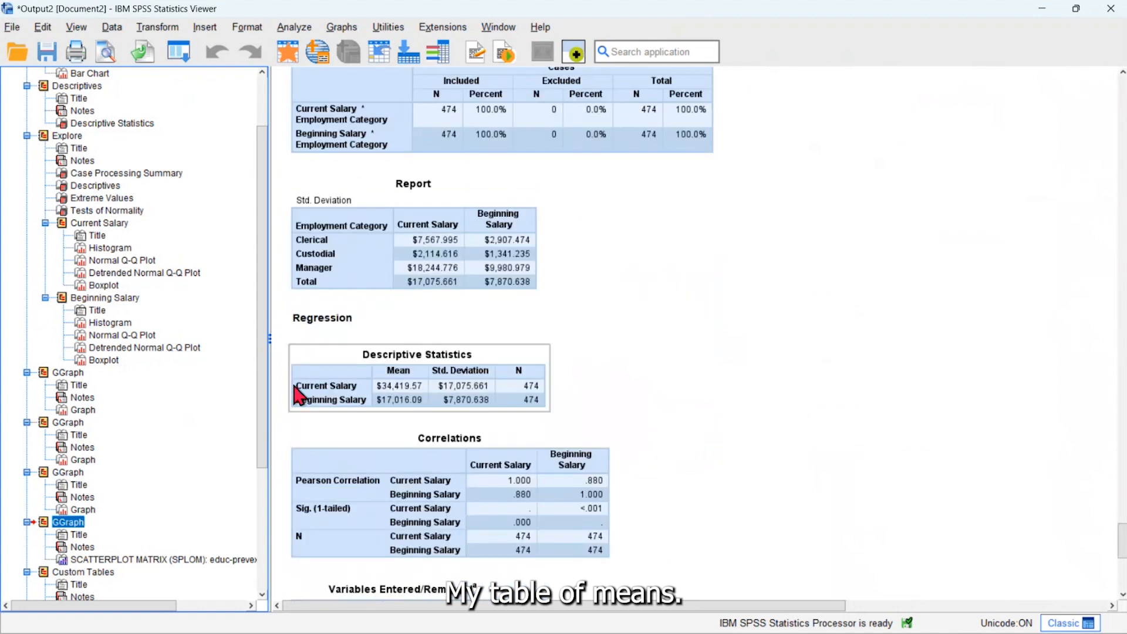
scroll(434, 389, down, 2)
scroll(433, 389, down, 4)
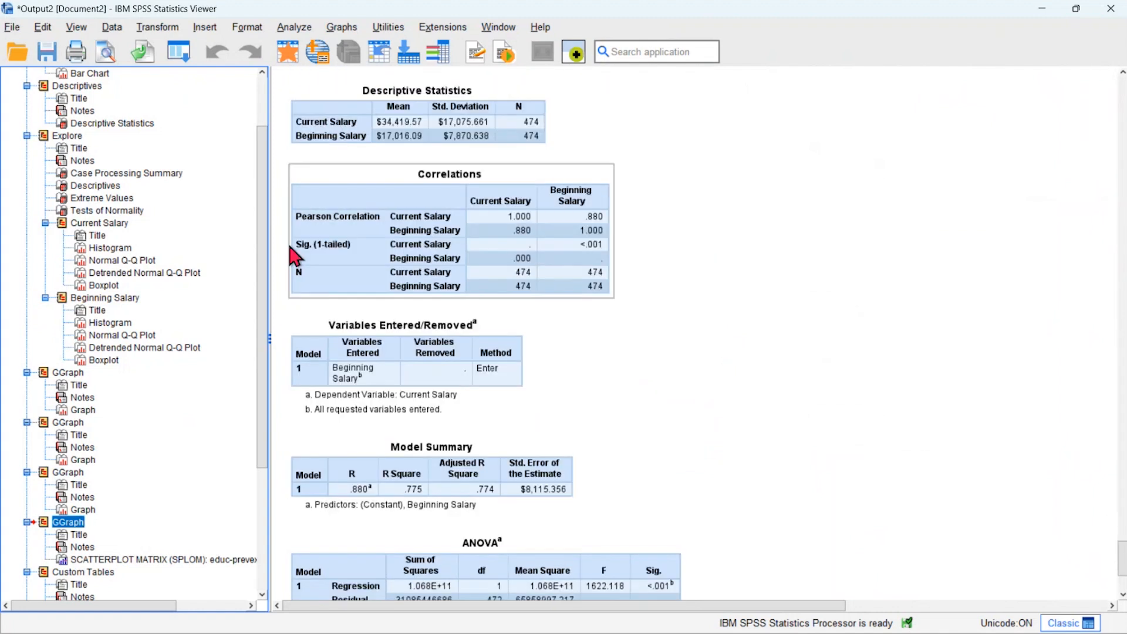
scroll(489, 255, down, 4)
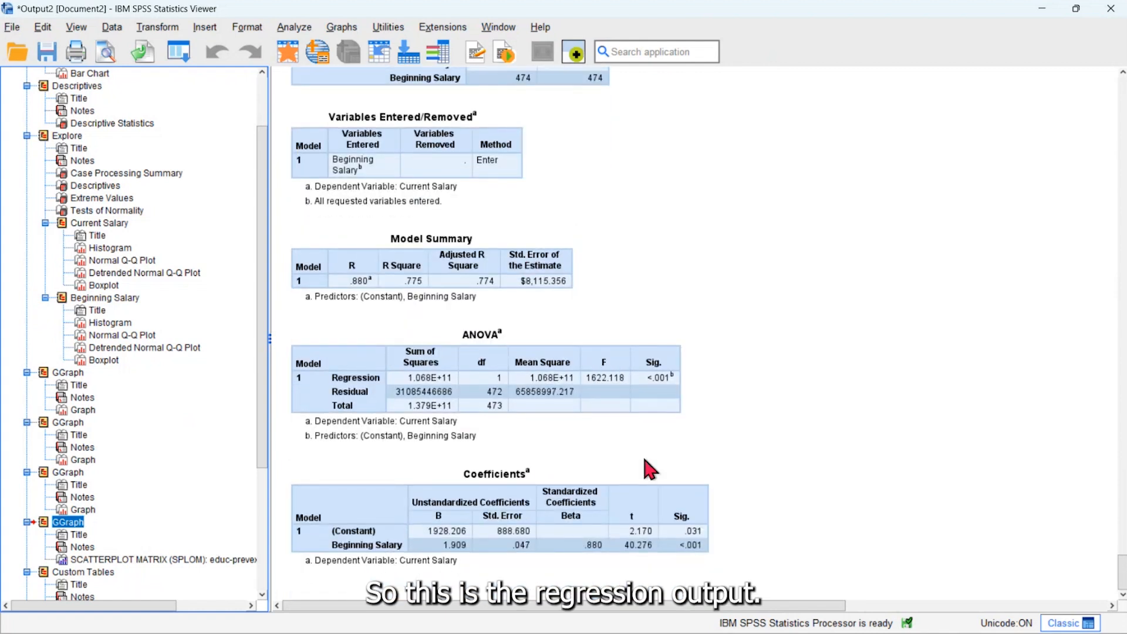
scroll(642, 454, up, 9)
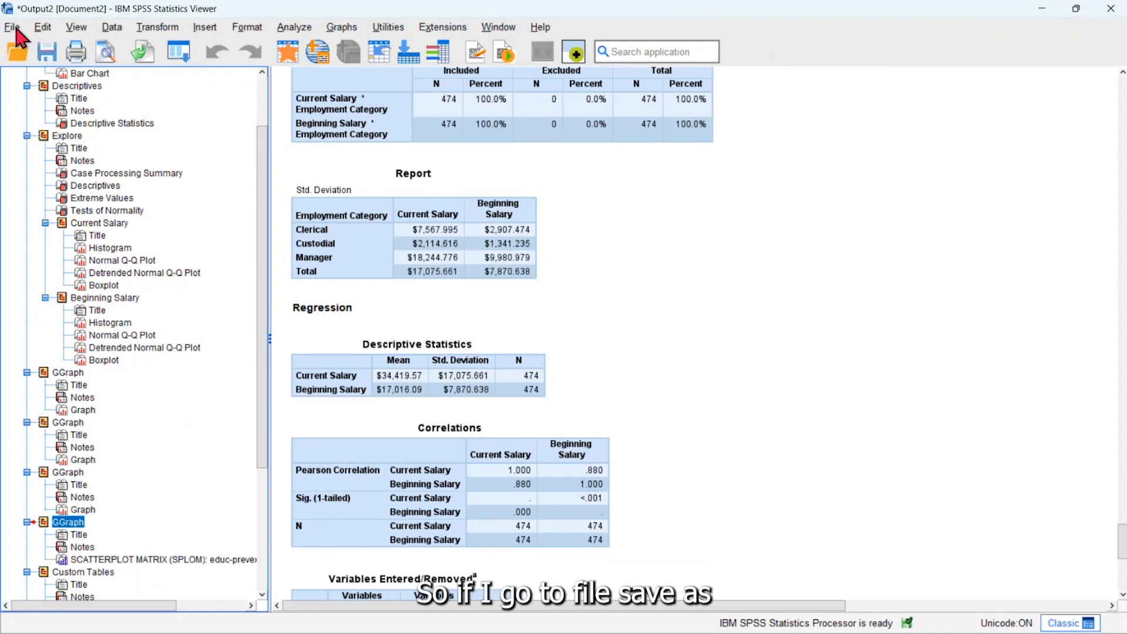
click(11, 27)
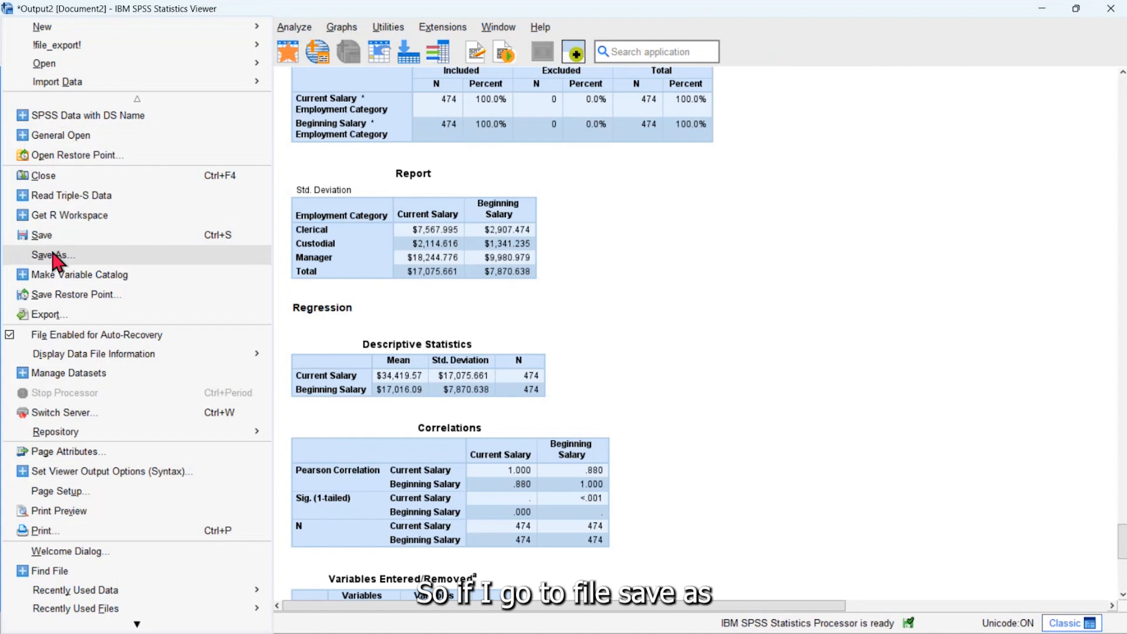
click(56, 256)
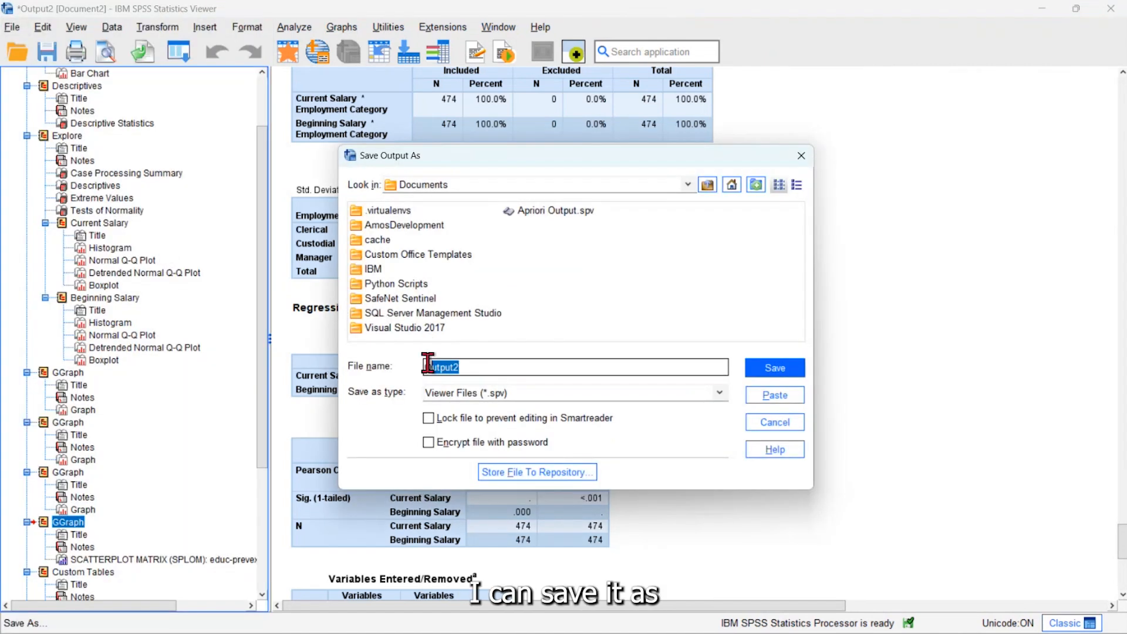
text(employee)
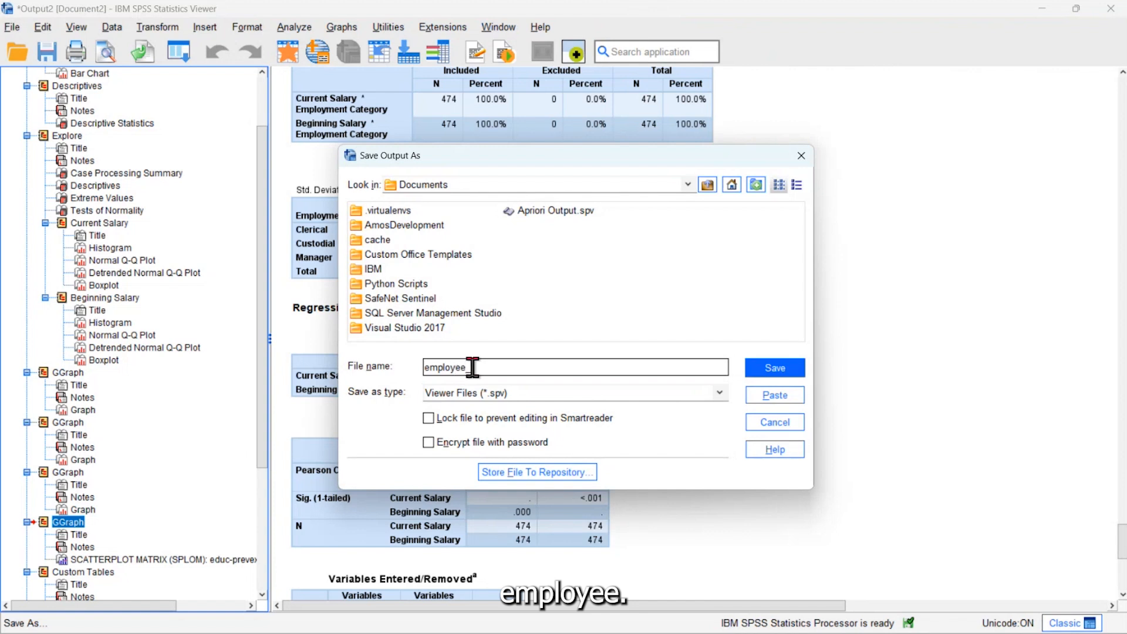
text(_output)
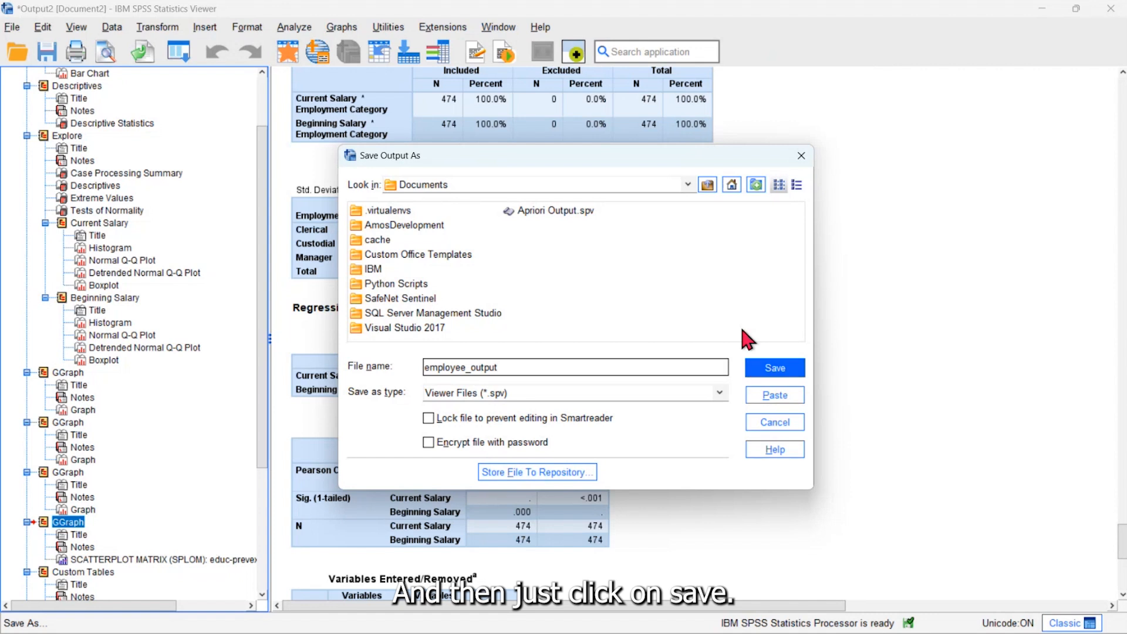
click(801, 159)
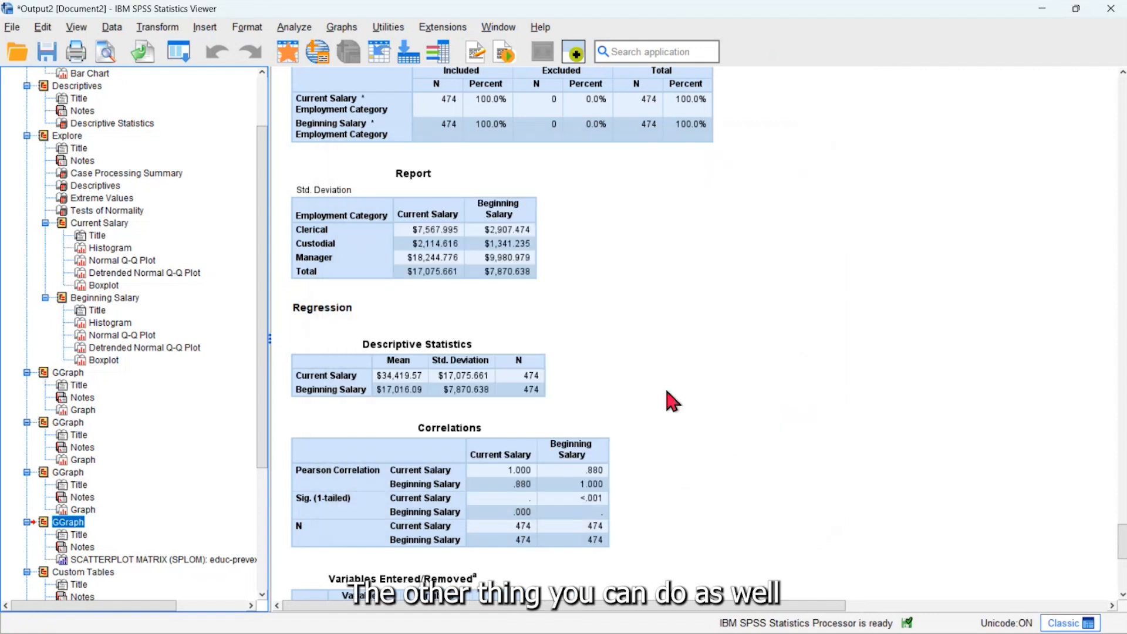
Select the entire output by its root Output item in the outline, including every procedure from Frequencies through Regression
drag(263, 355, 264, 247)
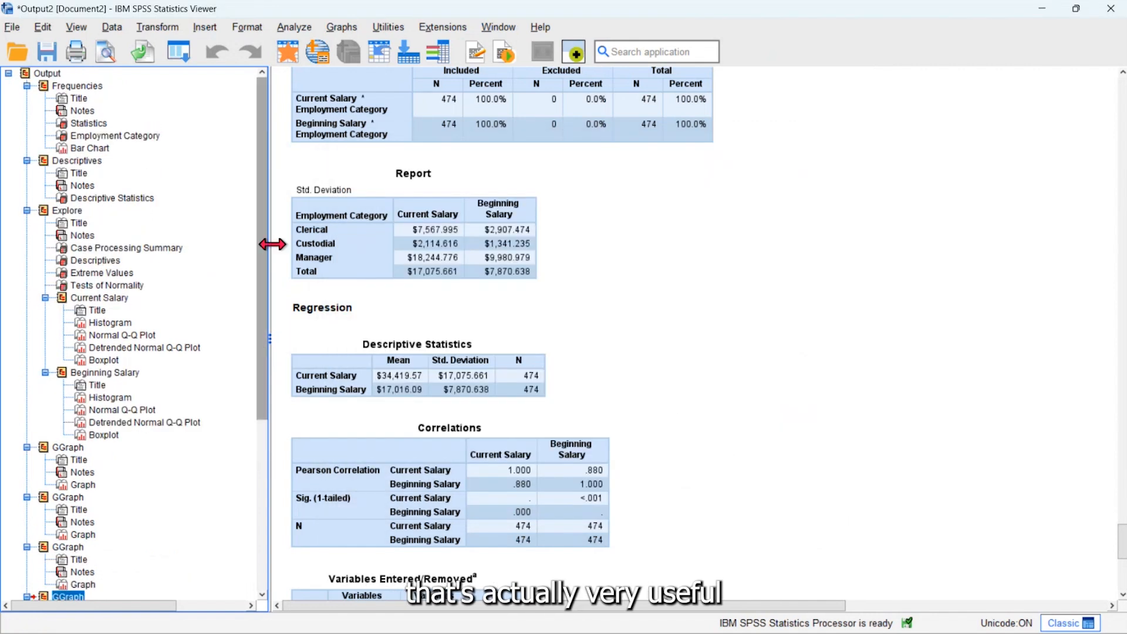
click(31, 76)
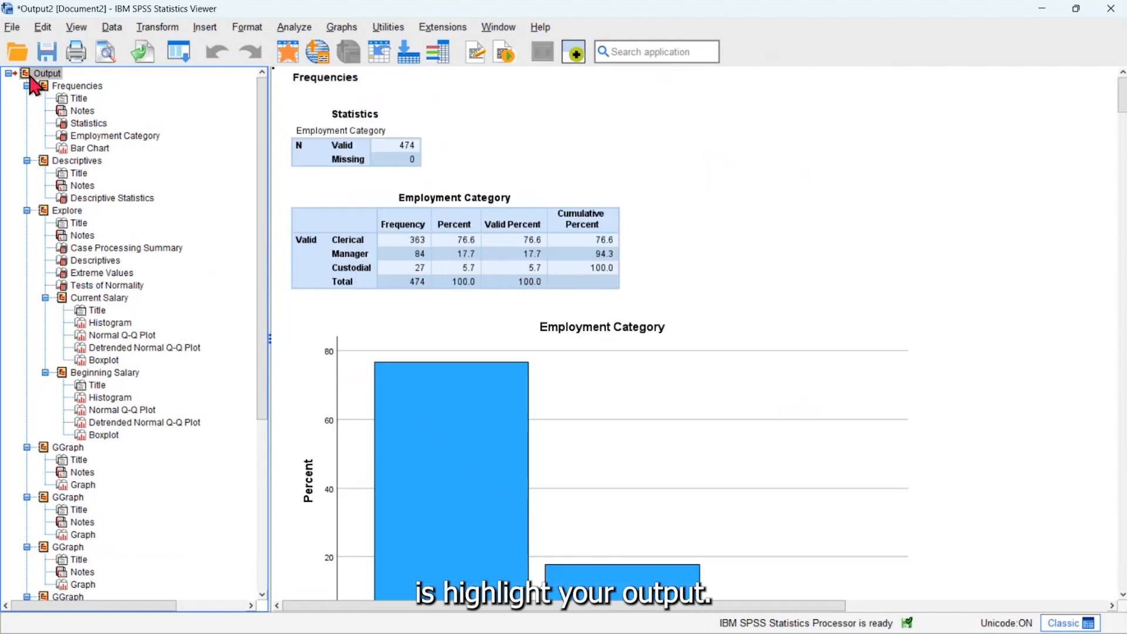
click(773, 225)
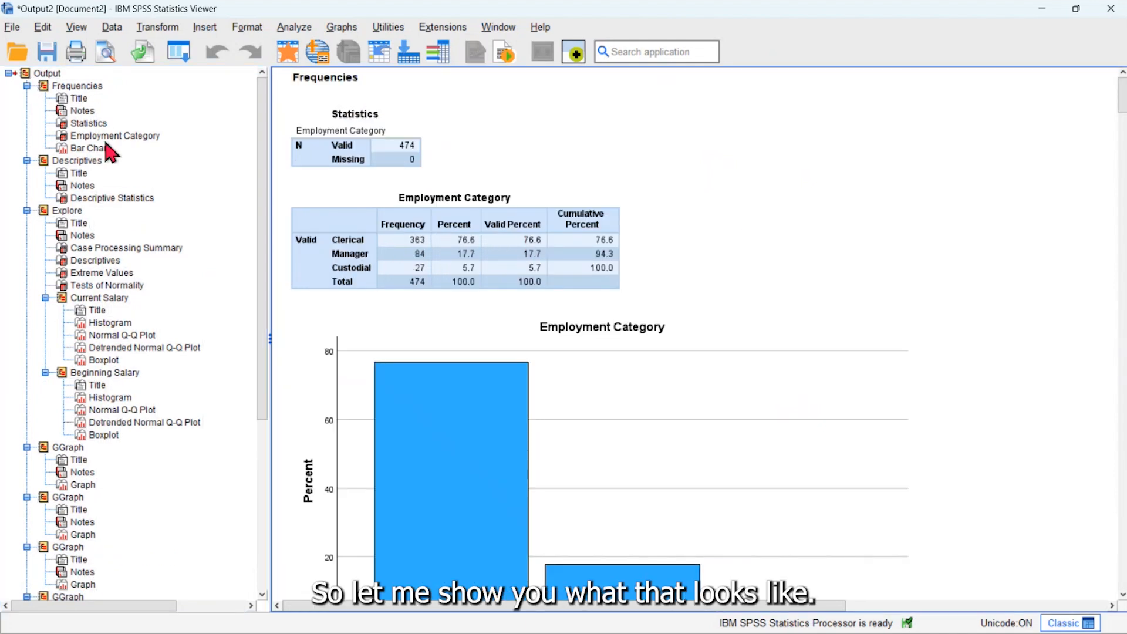
click(25, 74)
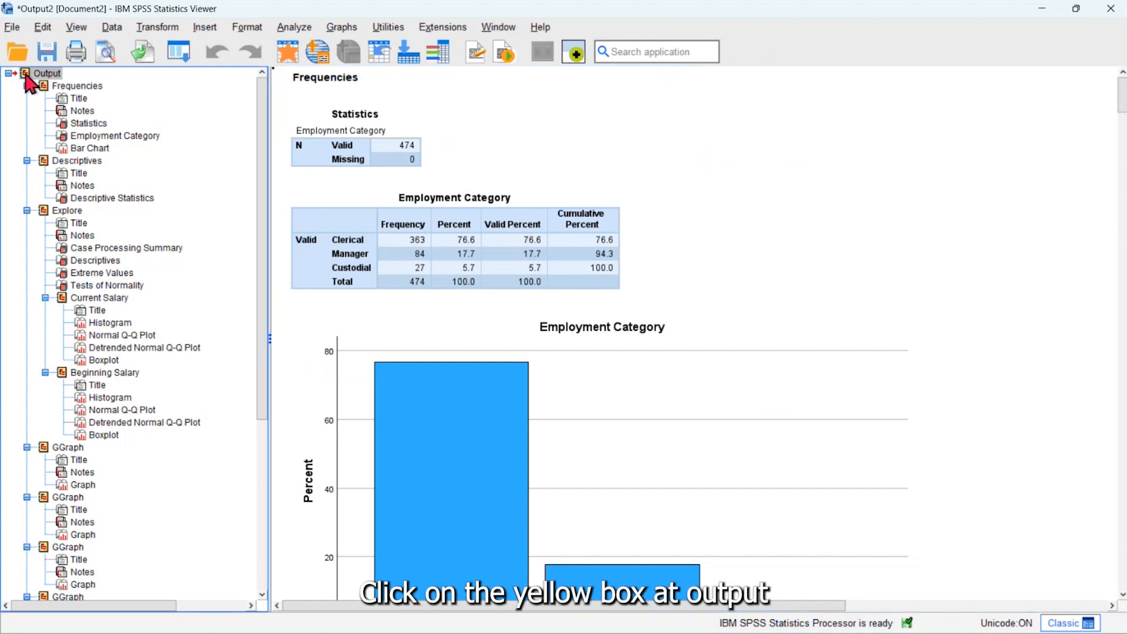
scroll(112, 300, down, 7)
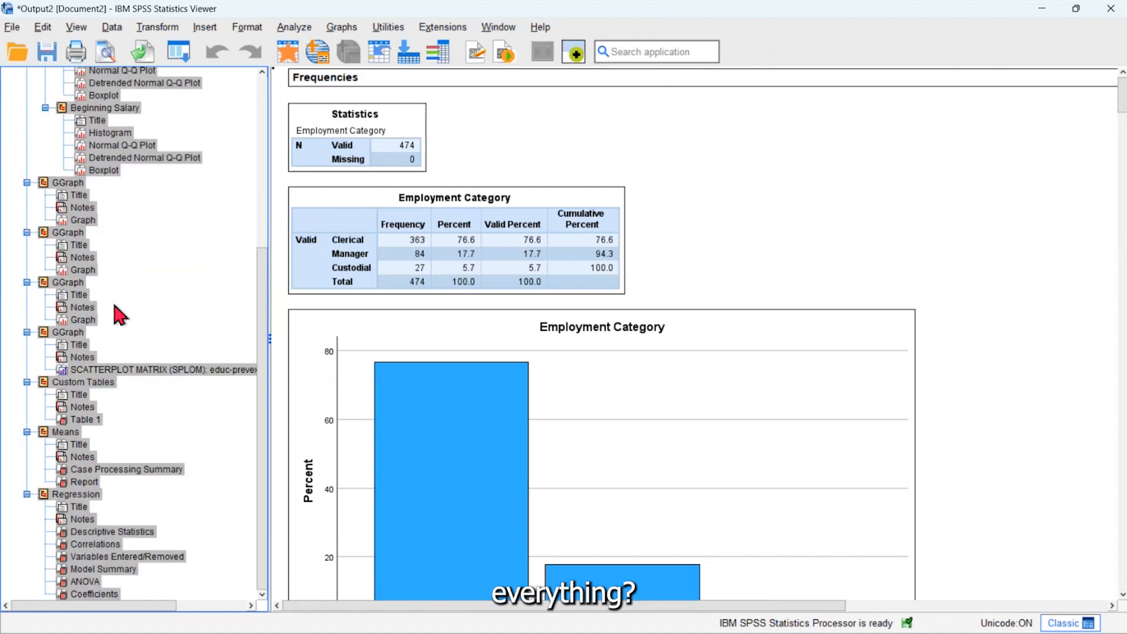
Set up an export of the selected output as Portable Document Format (*.pdf) to Employee Data Output.pdf, and cancel the export dialog
right_click(119, 144)
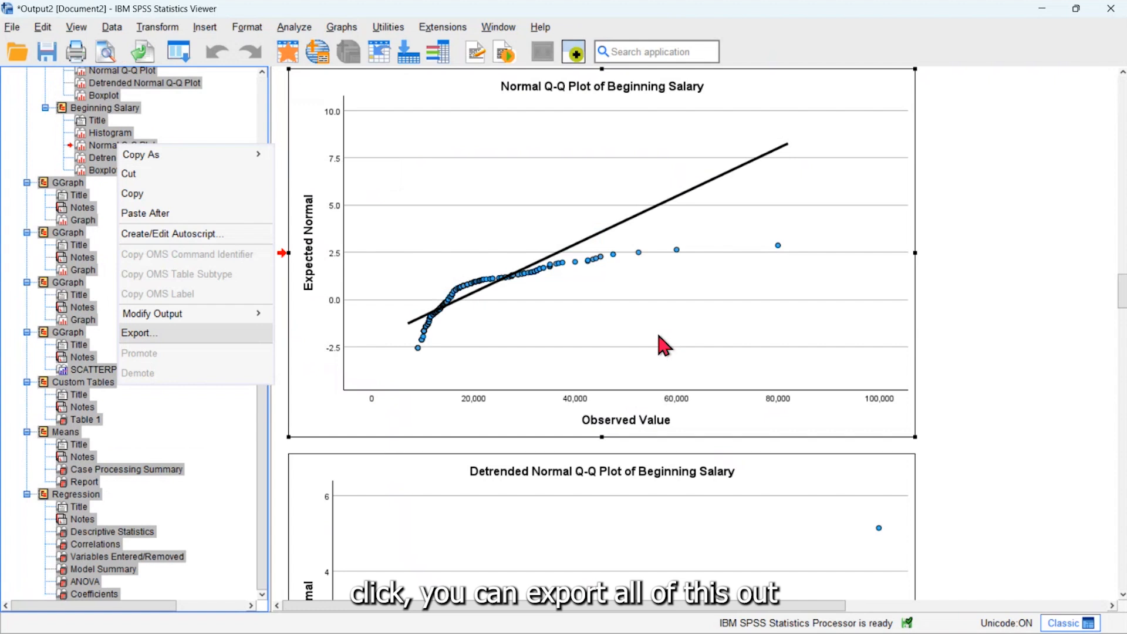
key(Return)
click(594, 114)
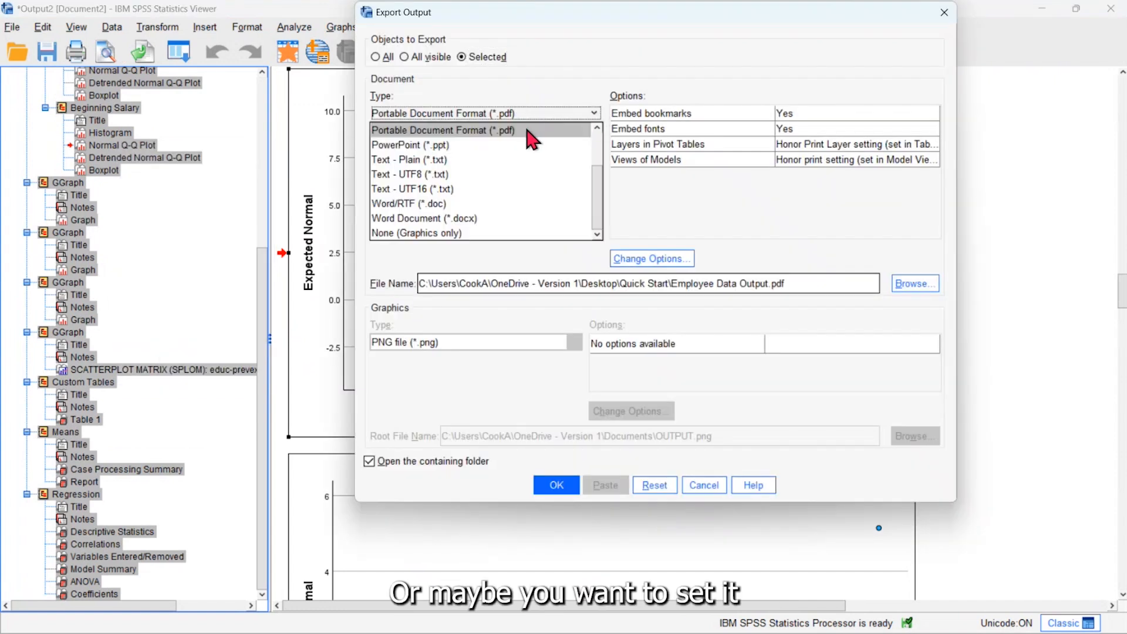
click(558, 130)
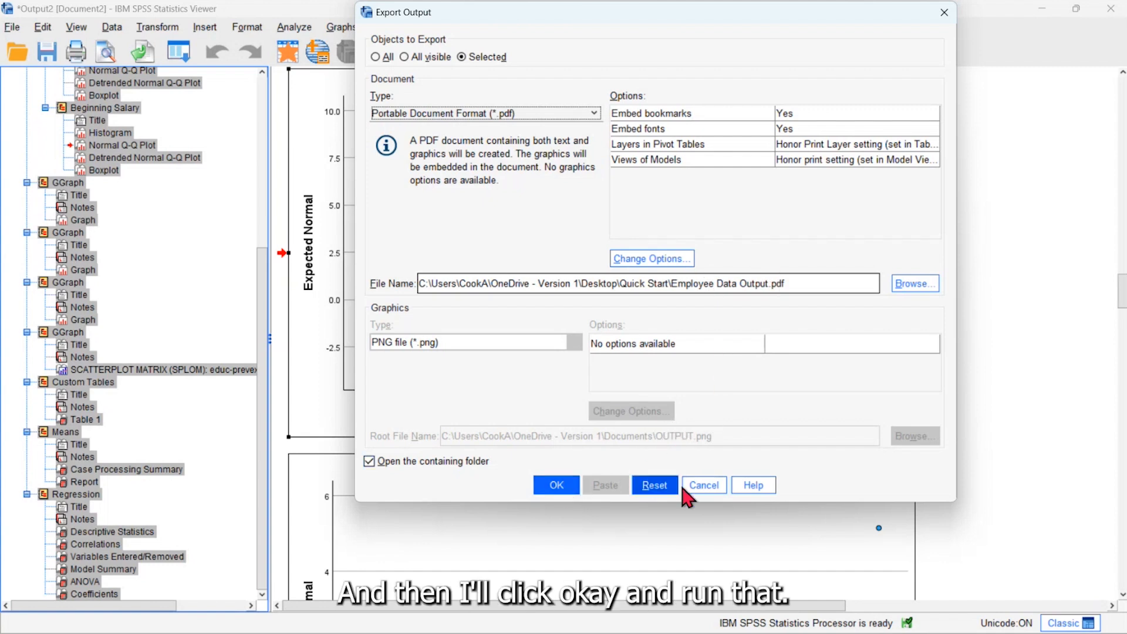
click(699, 488)
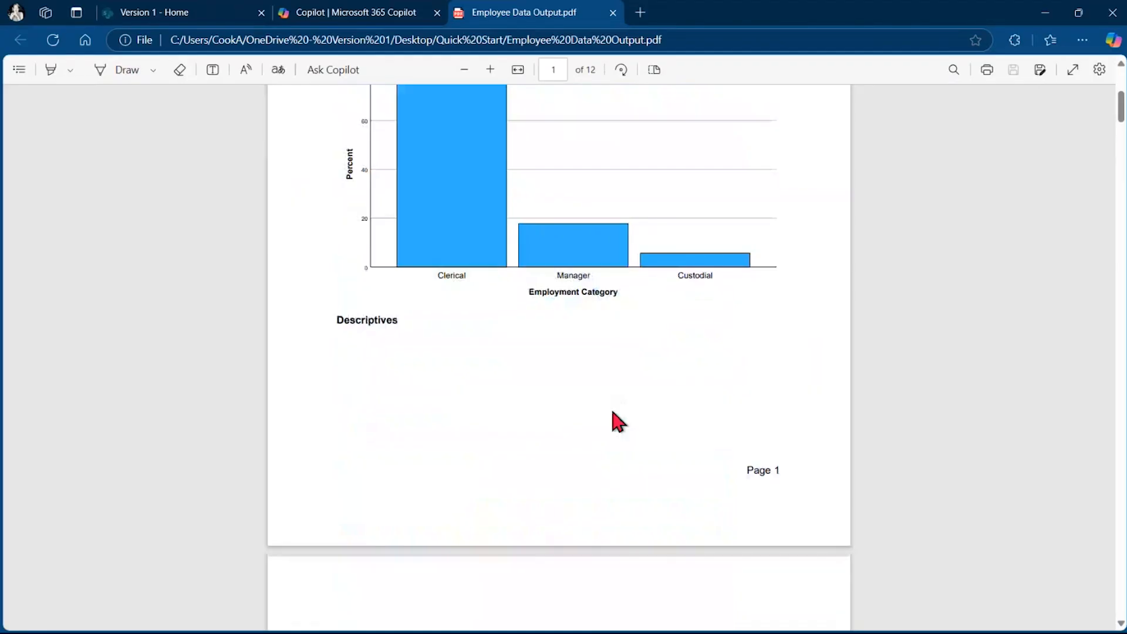
Review Employee Data Output.pdf in the Edge browser, from the employment category chart through the descriptives, histograms, scatterplots, custom tables and regression coefficients
scroll(427, 314, up, 5)
scroll(423, 315, down, 10)
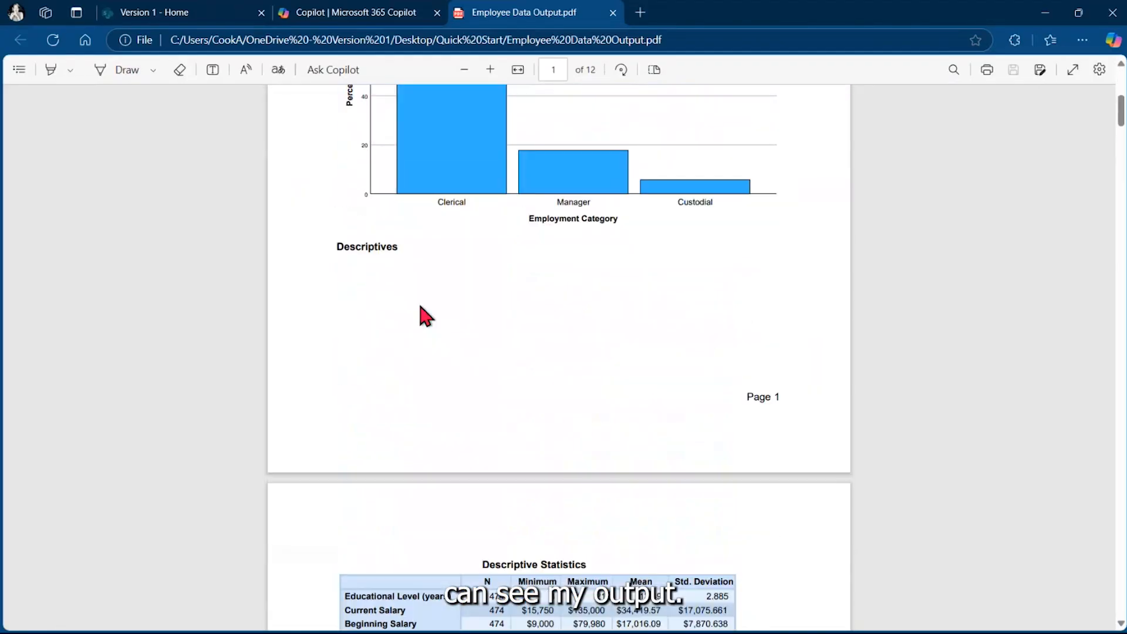
scroll(424, 316, down, 12)
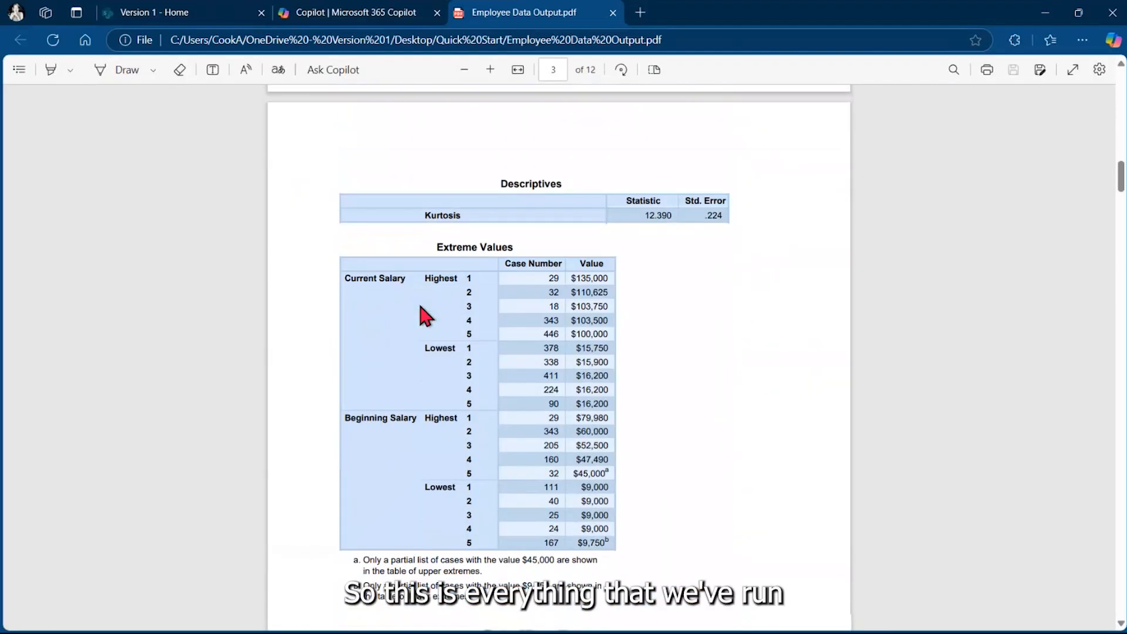
scroll(471, 311, down, 10)
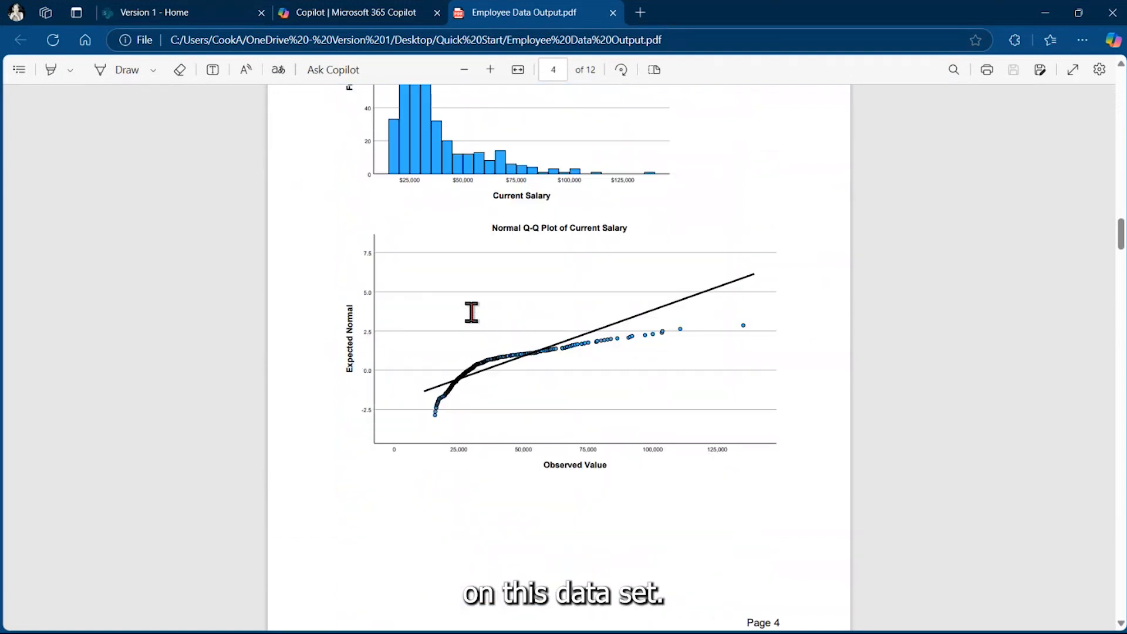
scroll(472, 315, down, 12)
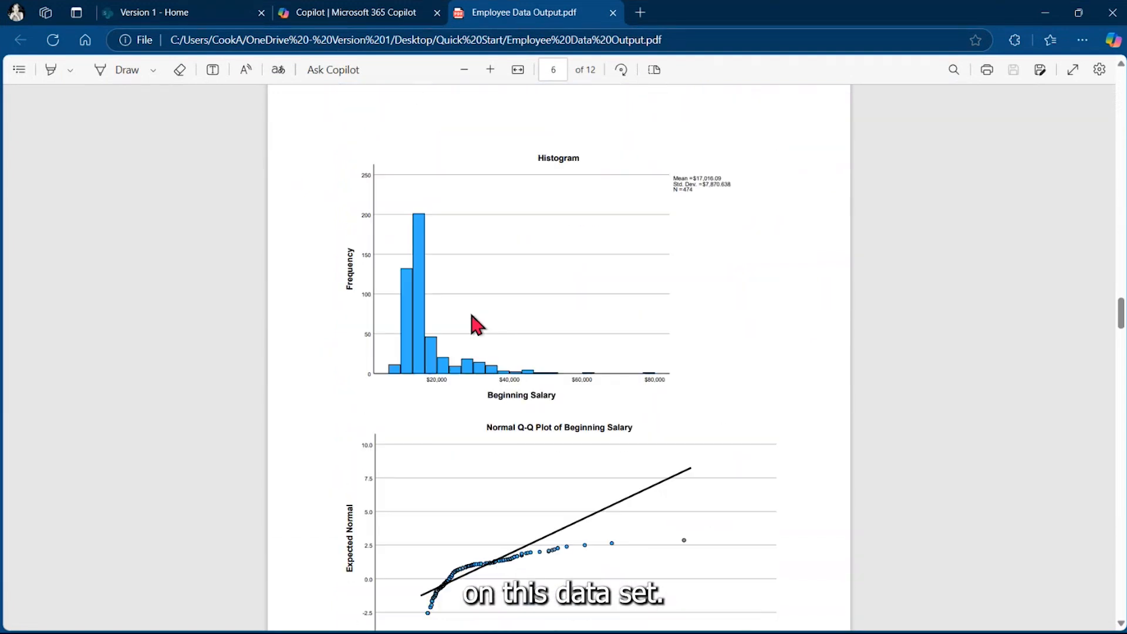
scroll(476, 325, down, 10)
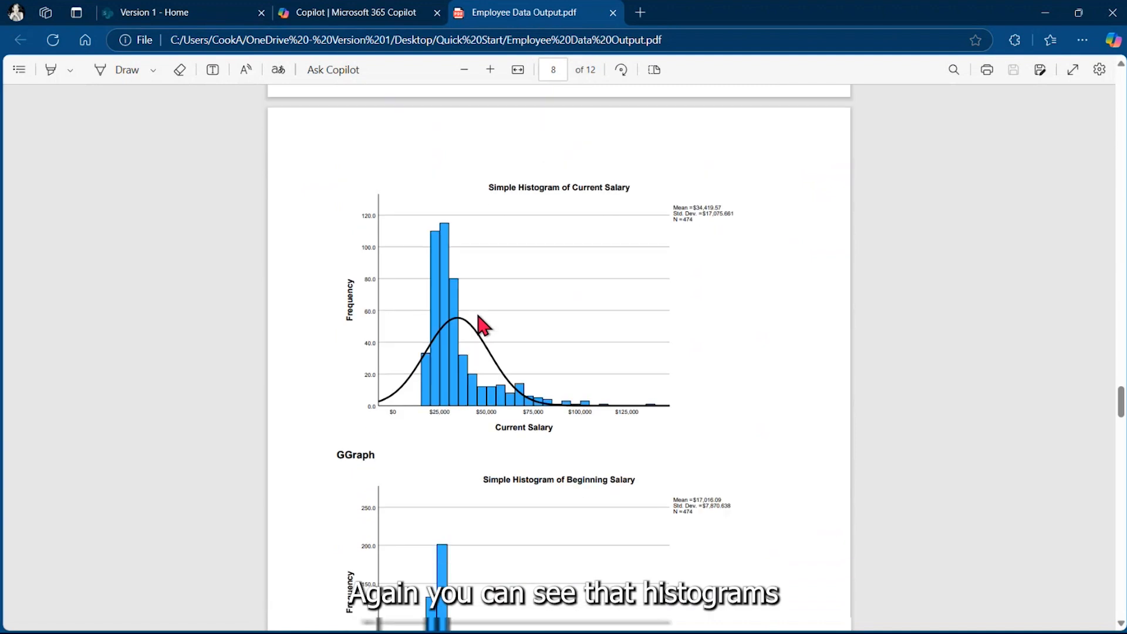
scroll(469, 314, down, 12)
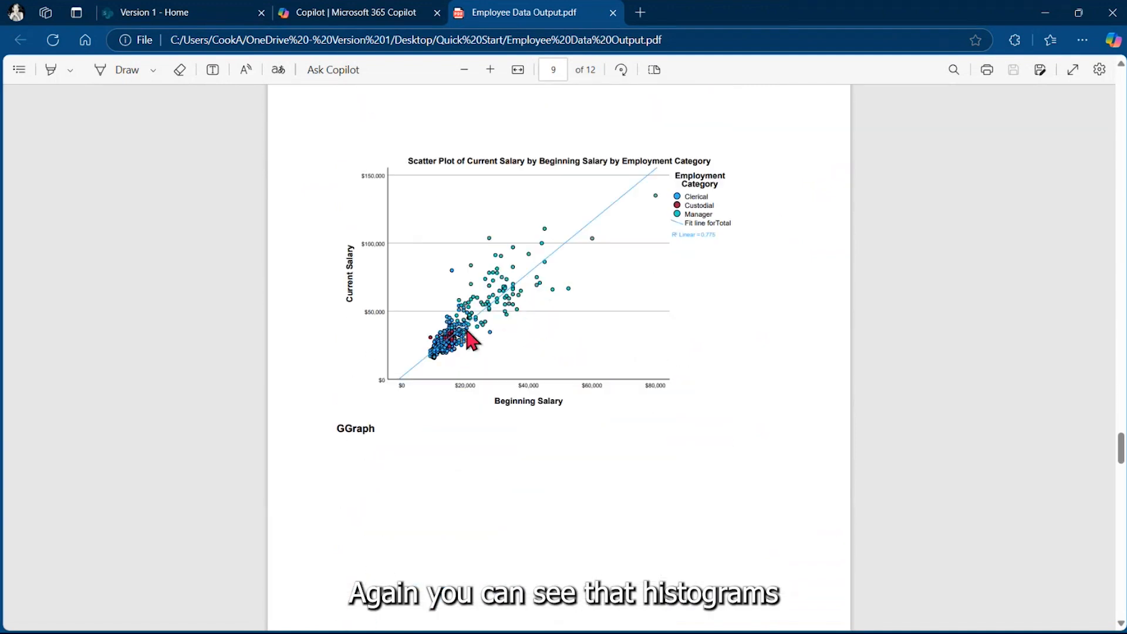
scroll(472, 321, down, 9)
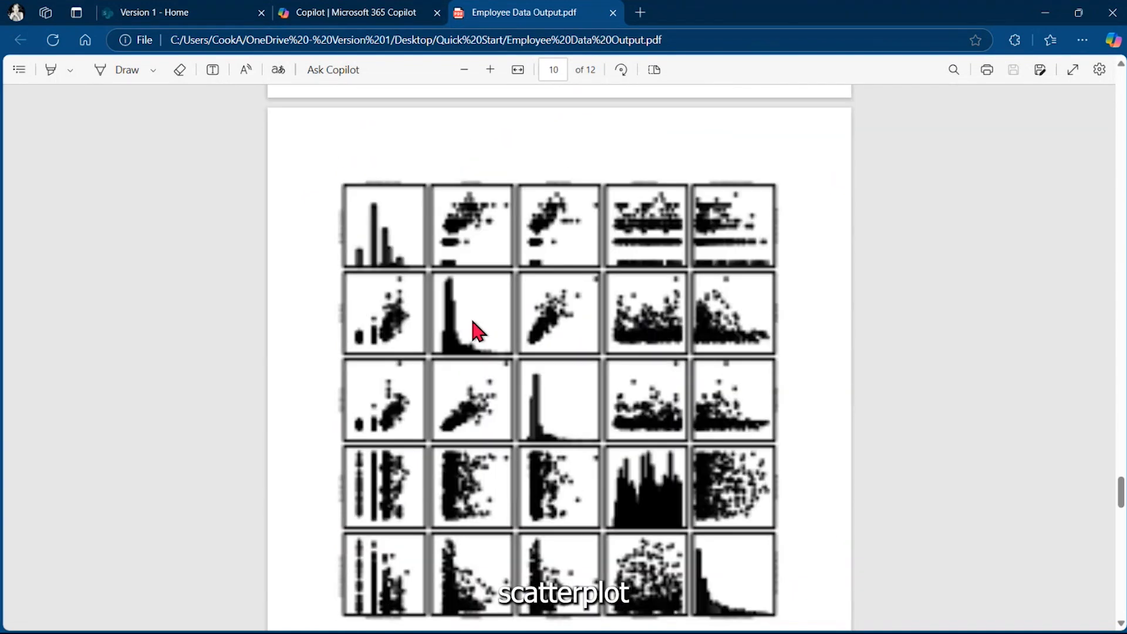
scroll(486, 268, down, 3)
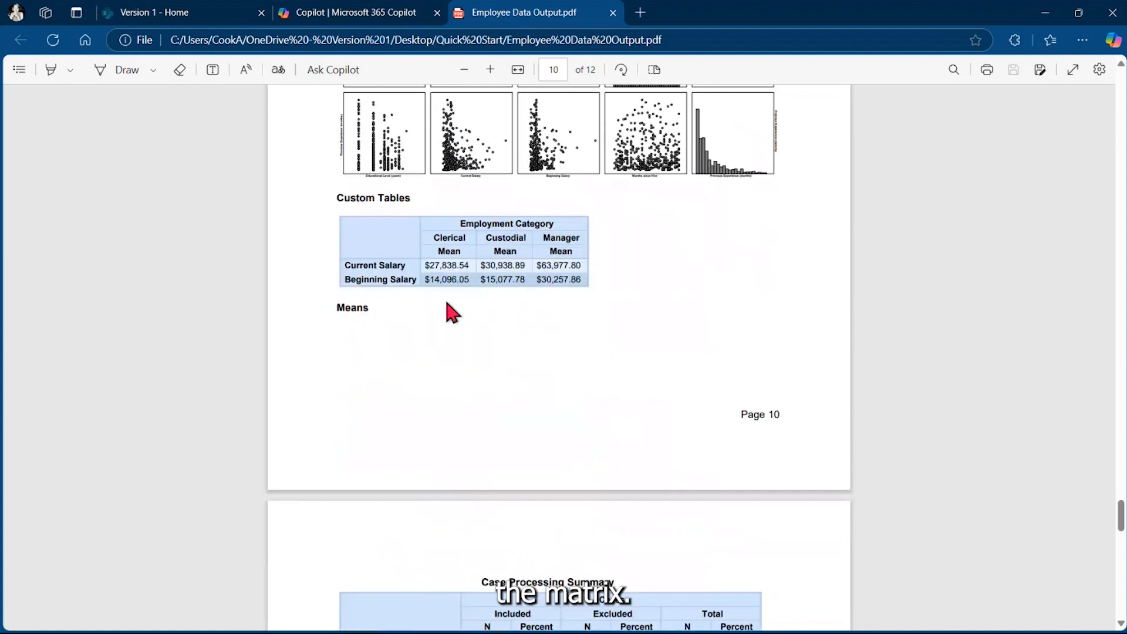
scroll(455, 298, down, 8)
scroll(456, 298, down, 10)
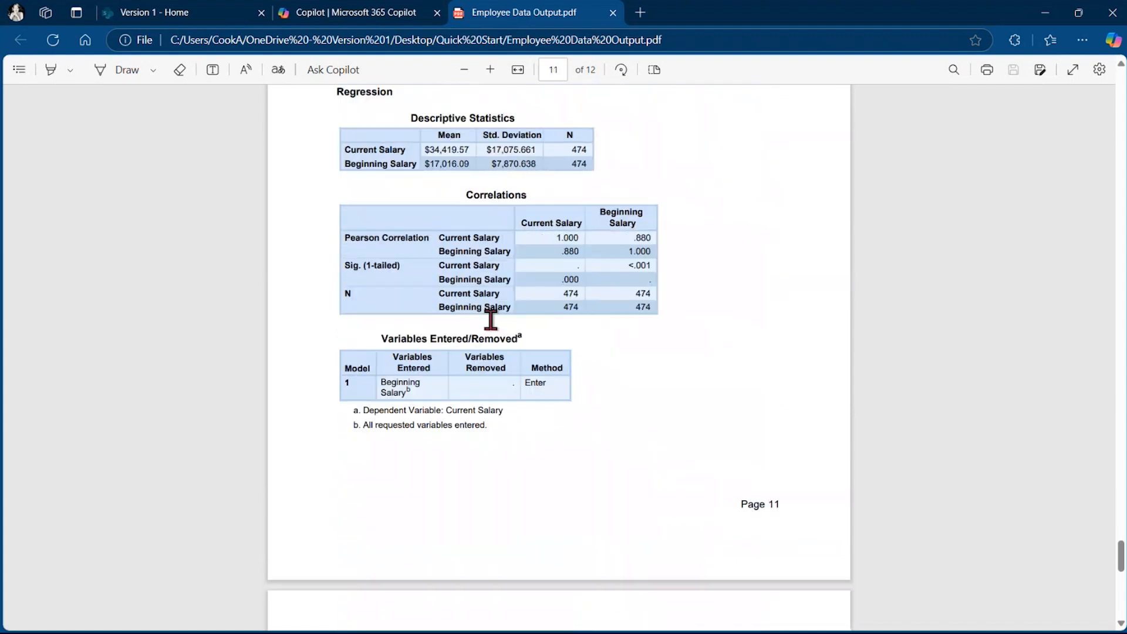
scroll(499, 323, down, 6)
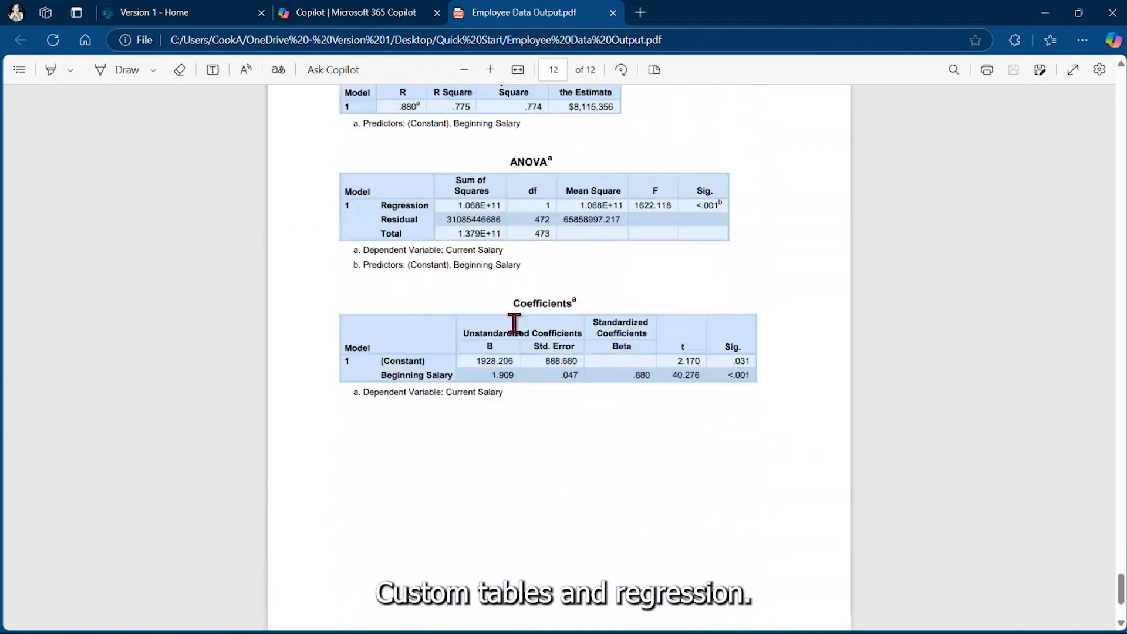